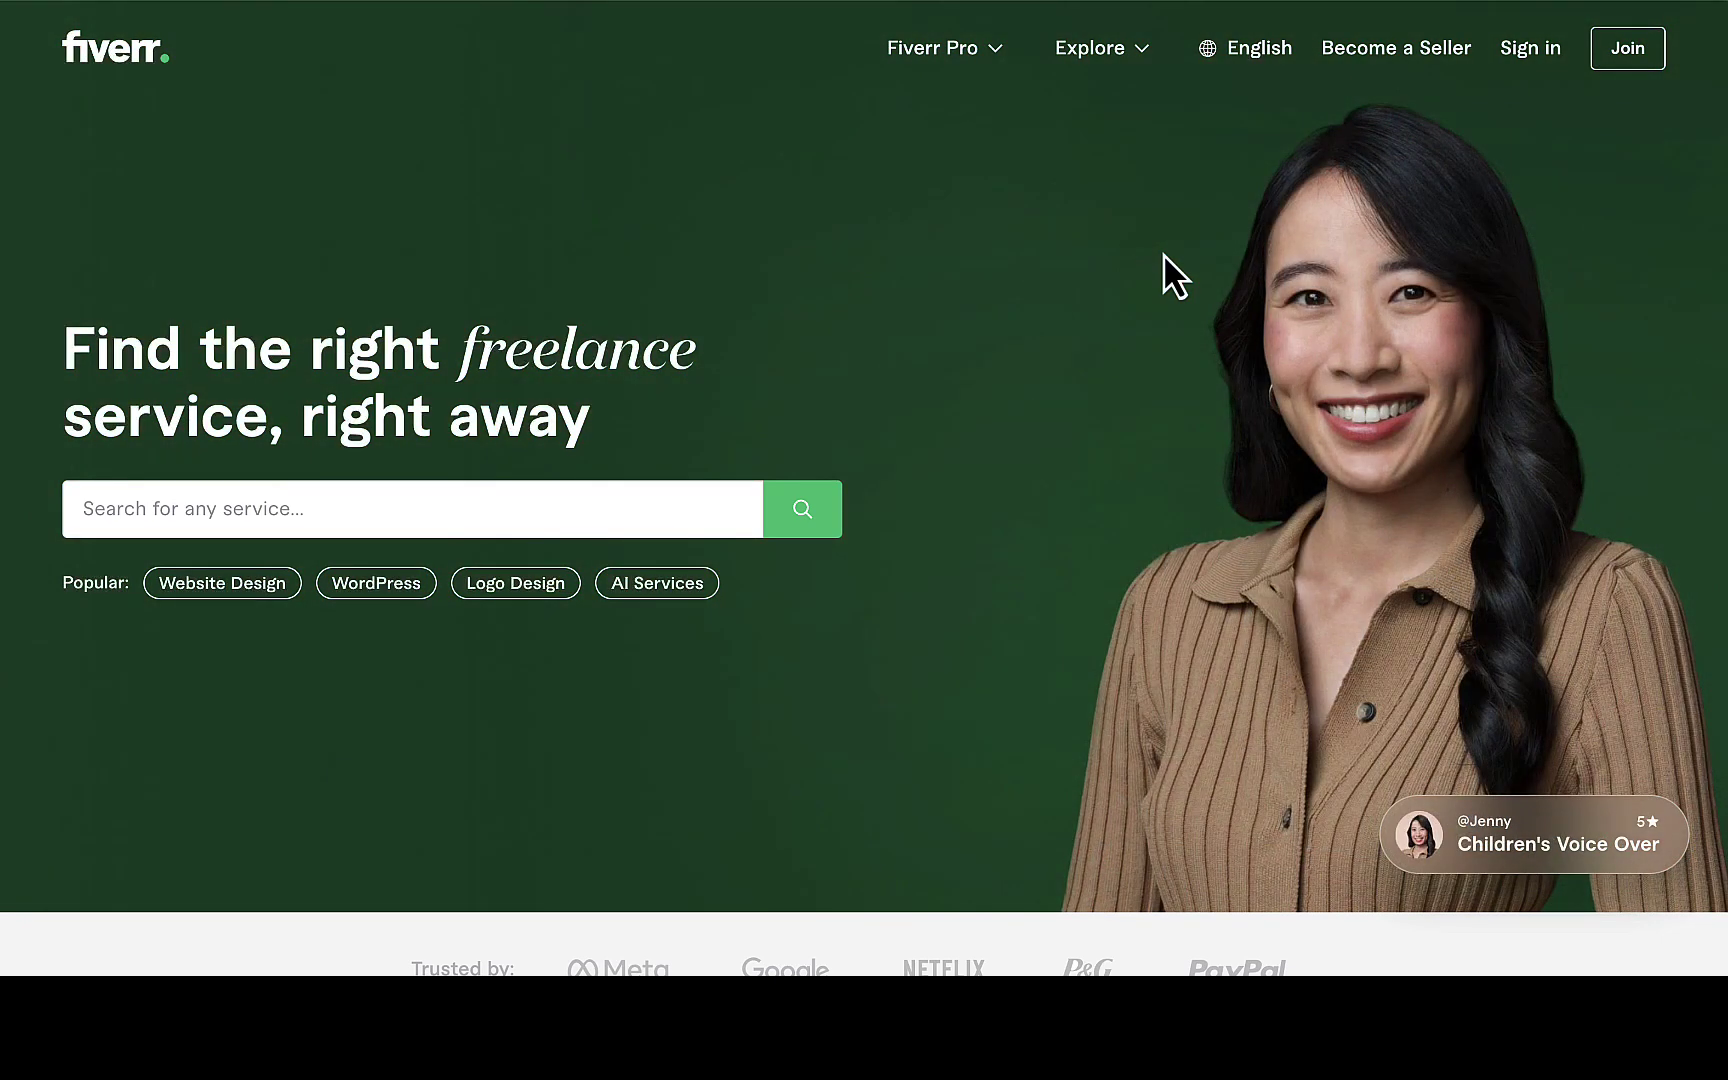
Examine the service categories Fiverr offers, including Programming & Tech, Digital Marketing, Video & Animation and Writing & Translation.
scroll(1162, 253, "down", 15)
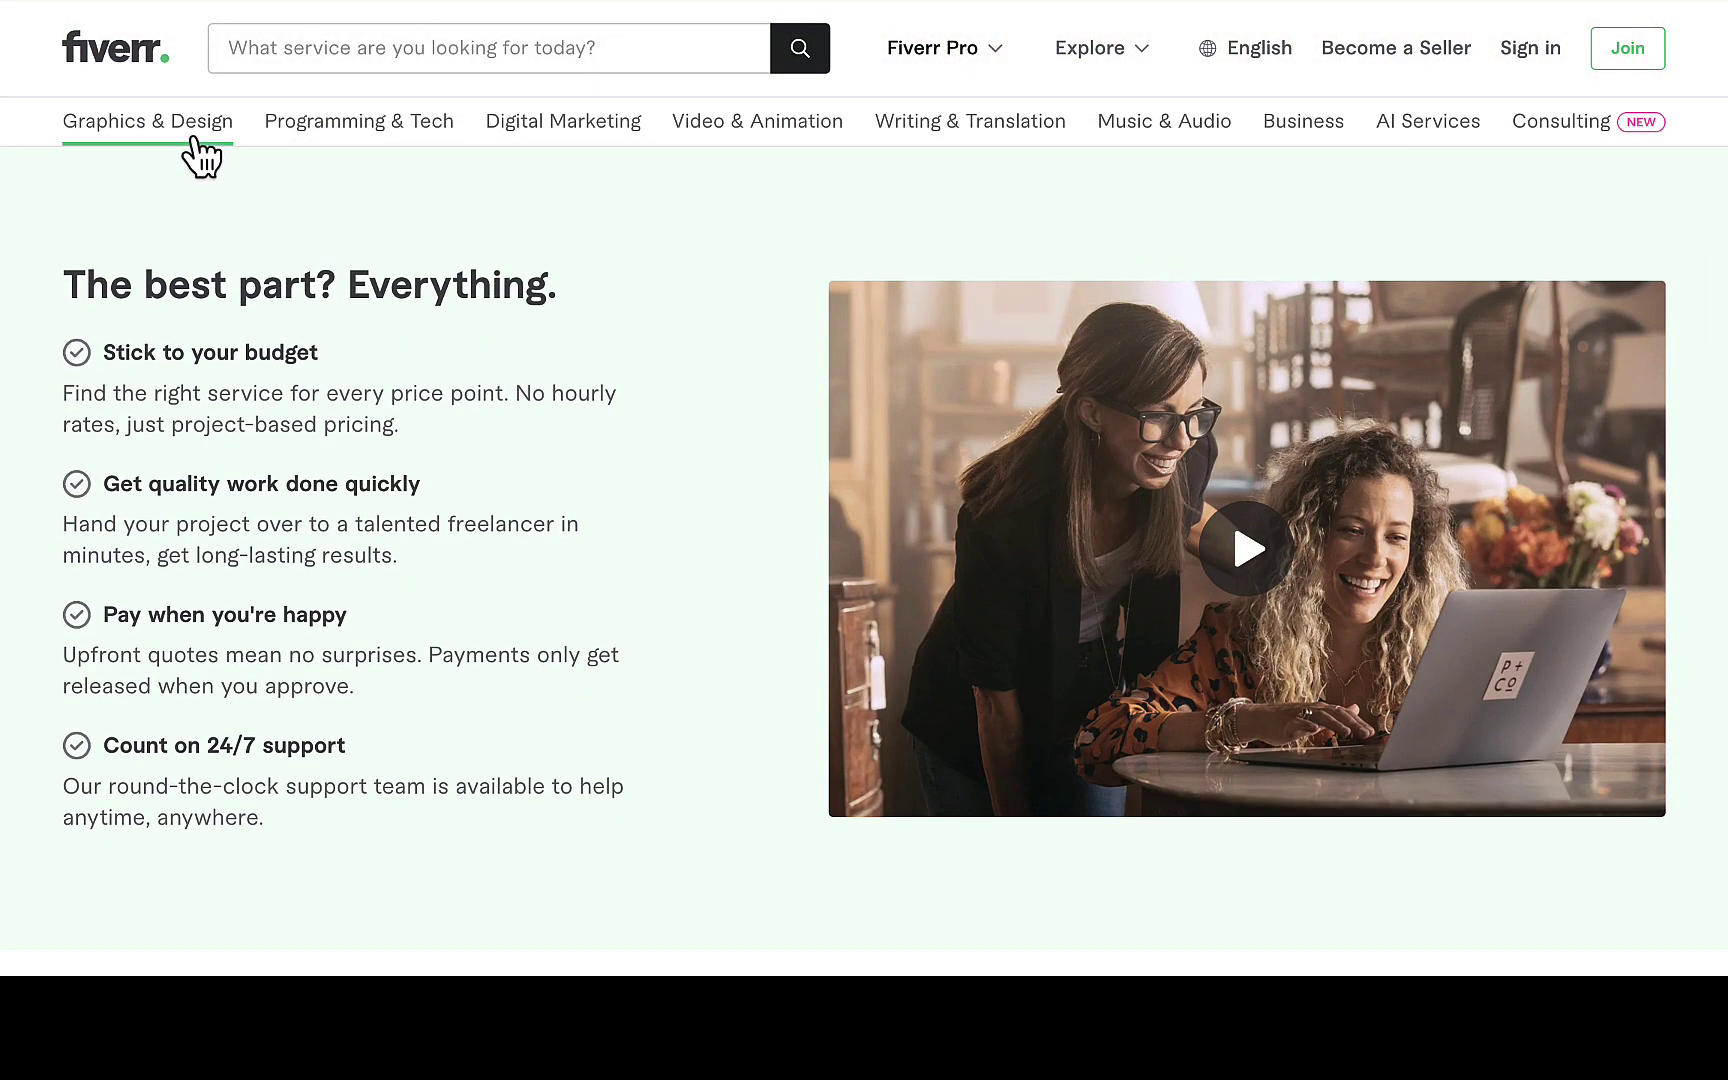
mouse_move(343, 128)
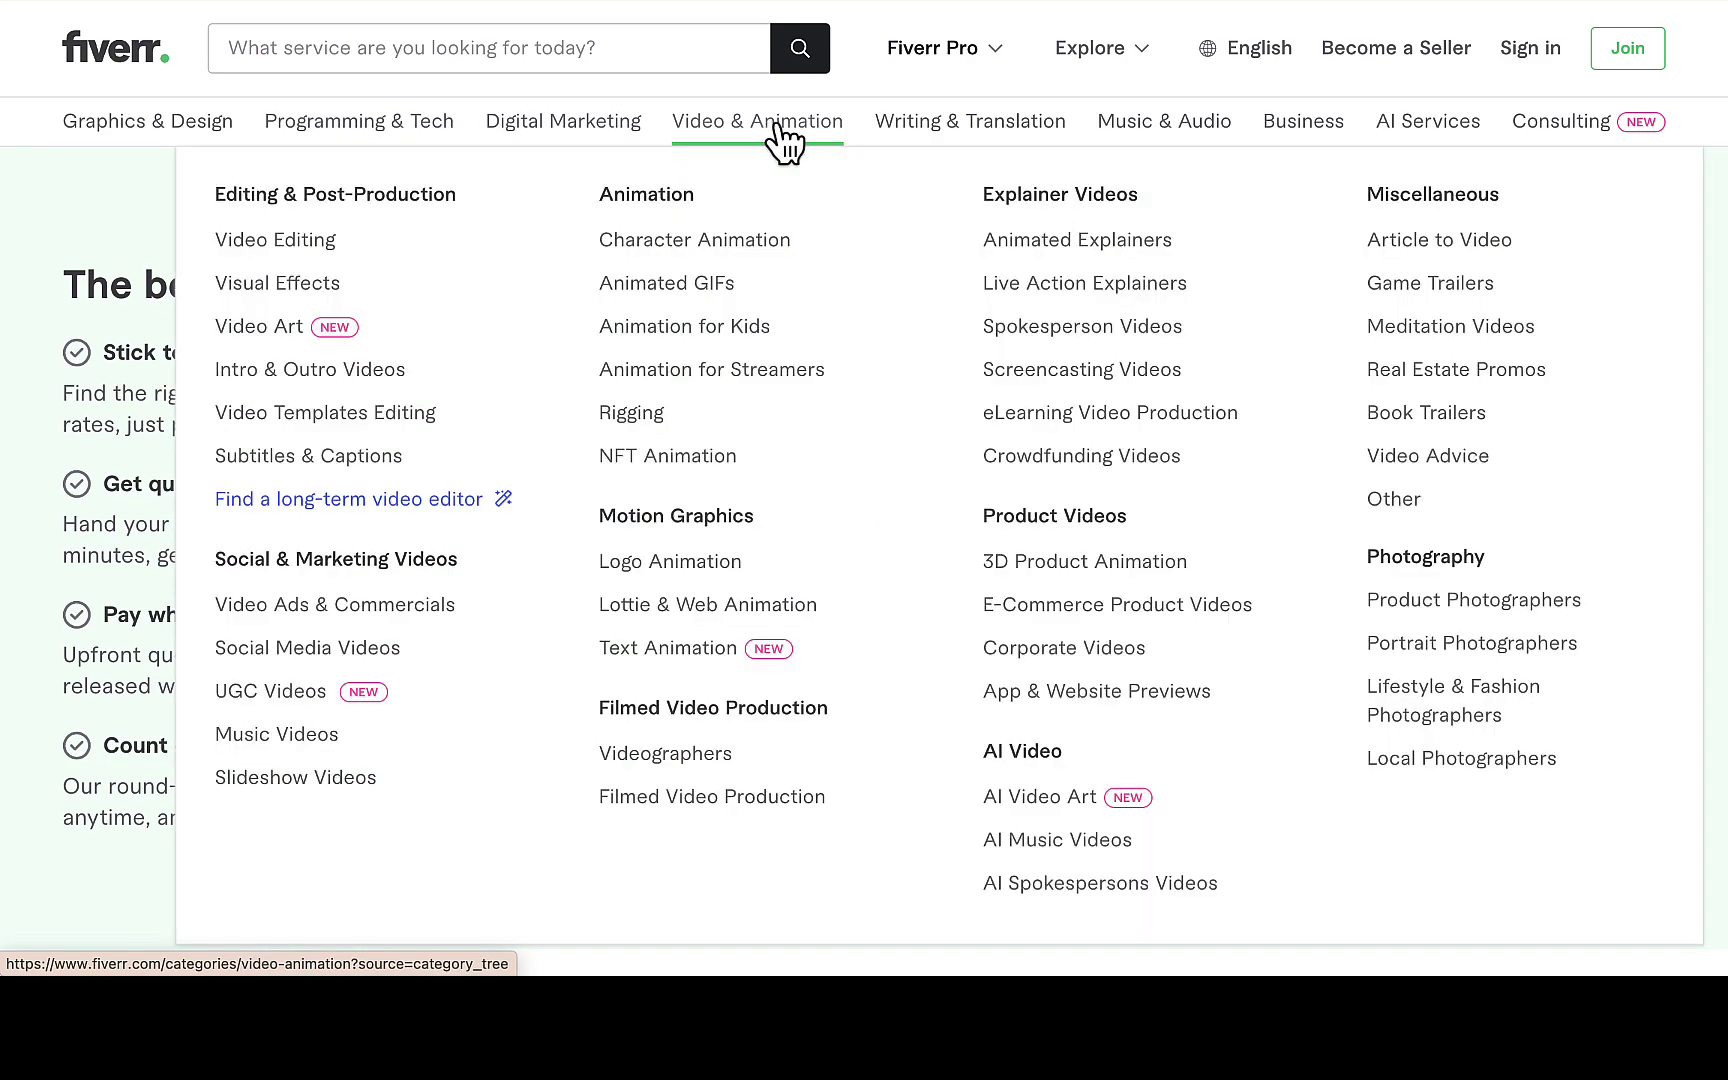
mouse_move(947, 151)
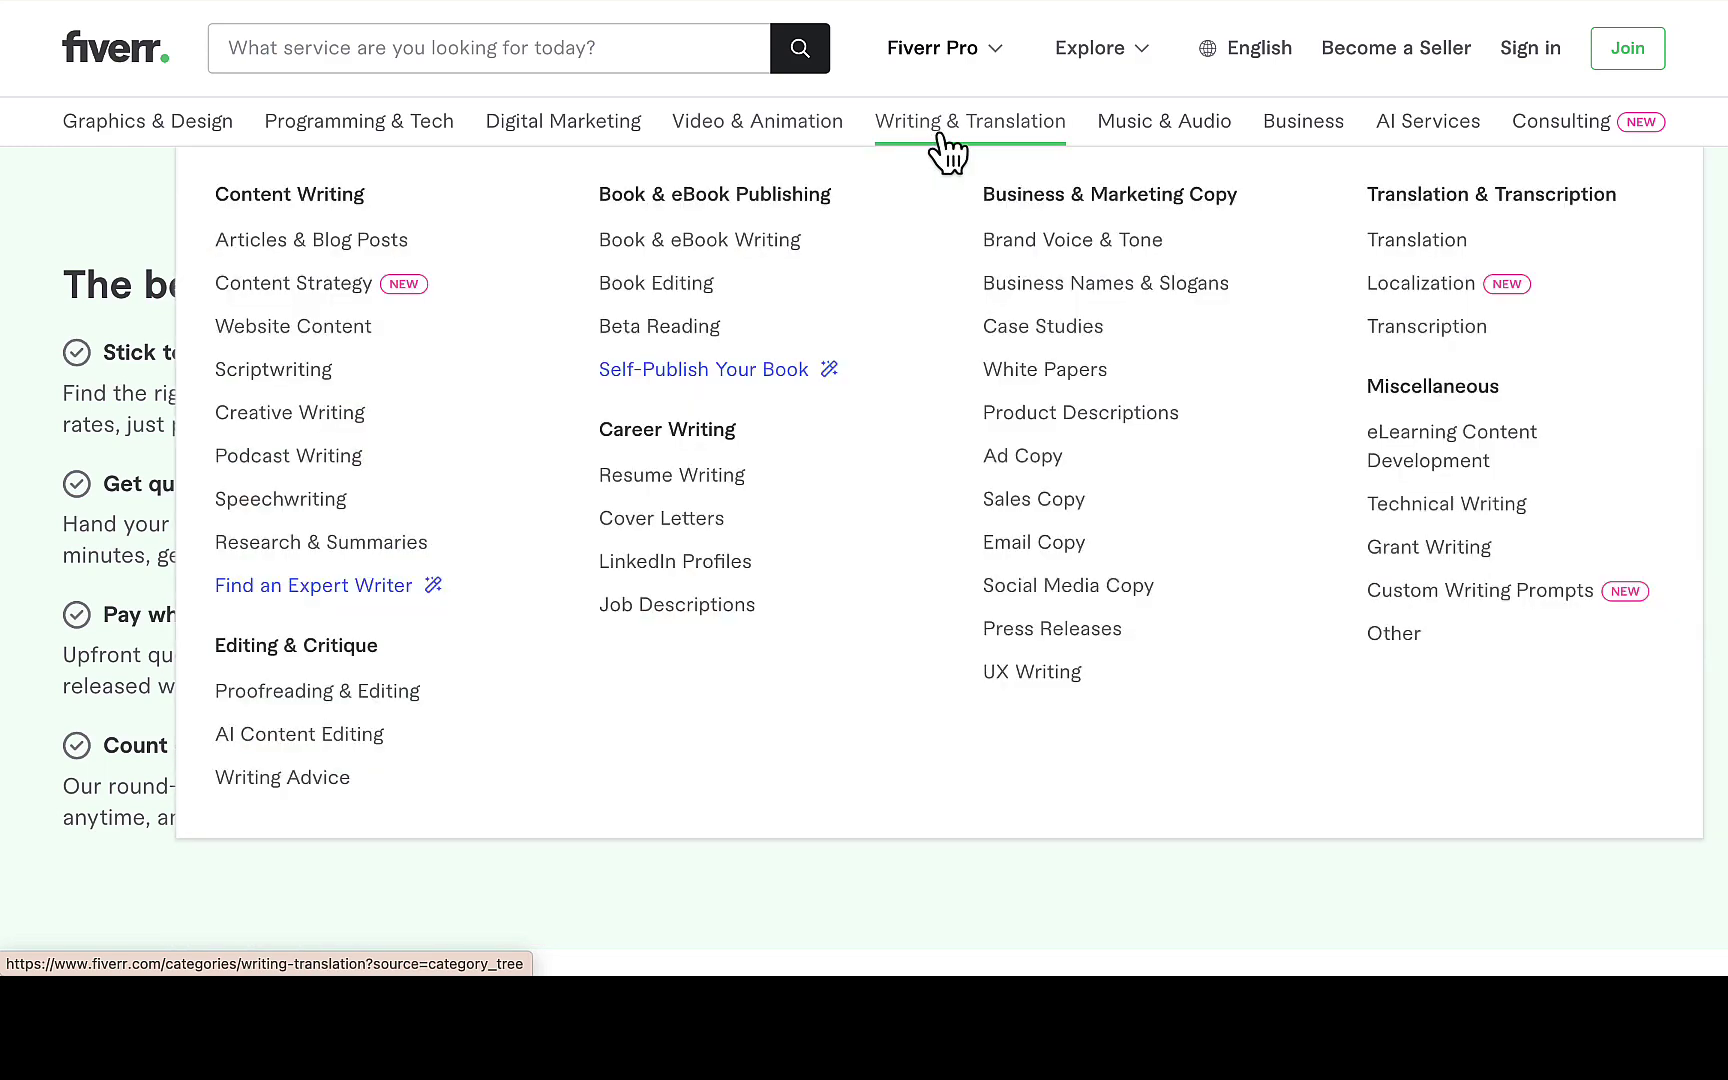
mouse_move(1176, 136)
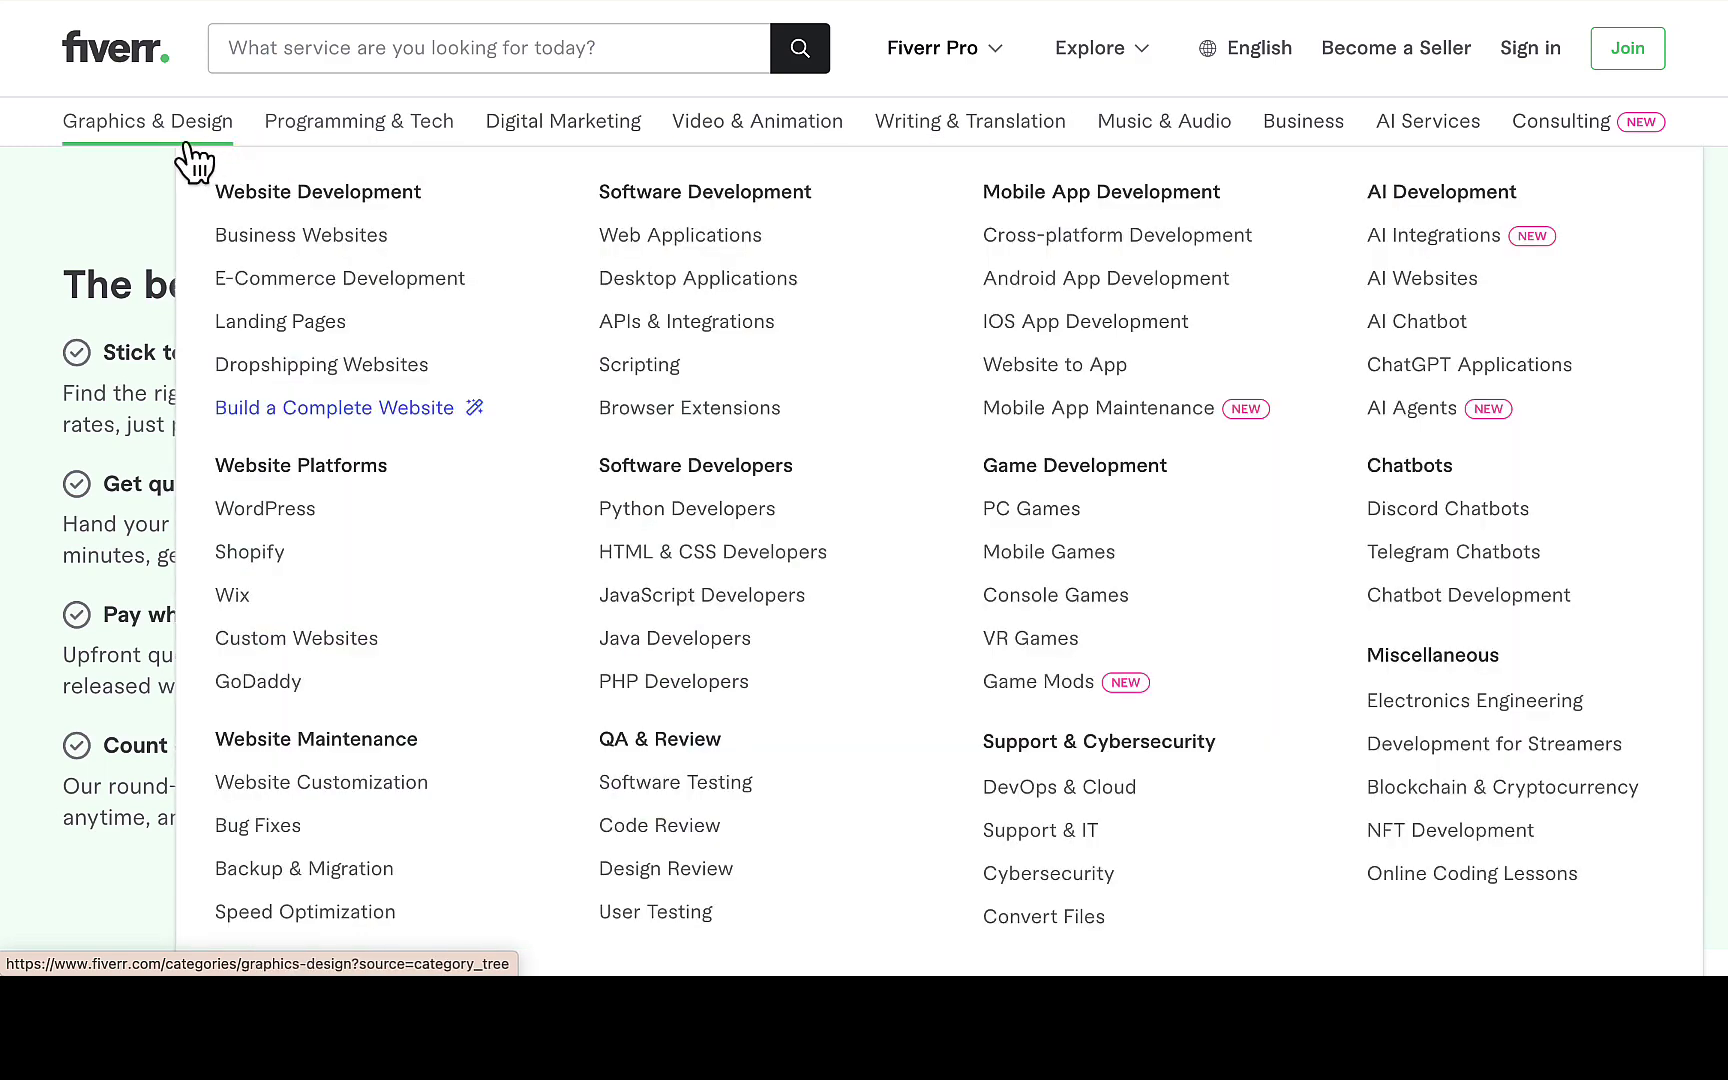
mouse_move(178, 155)
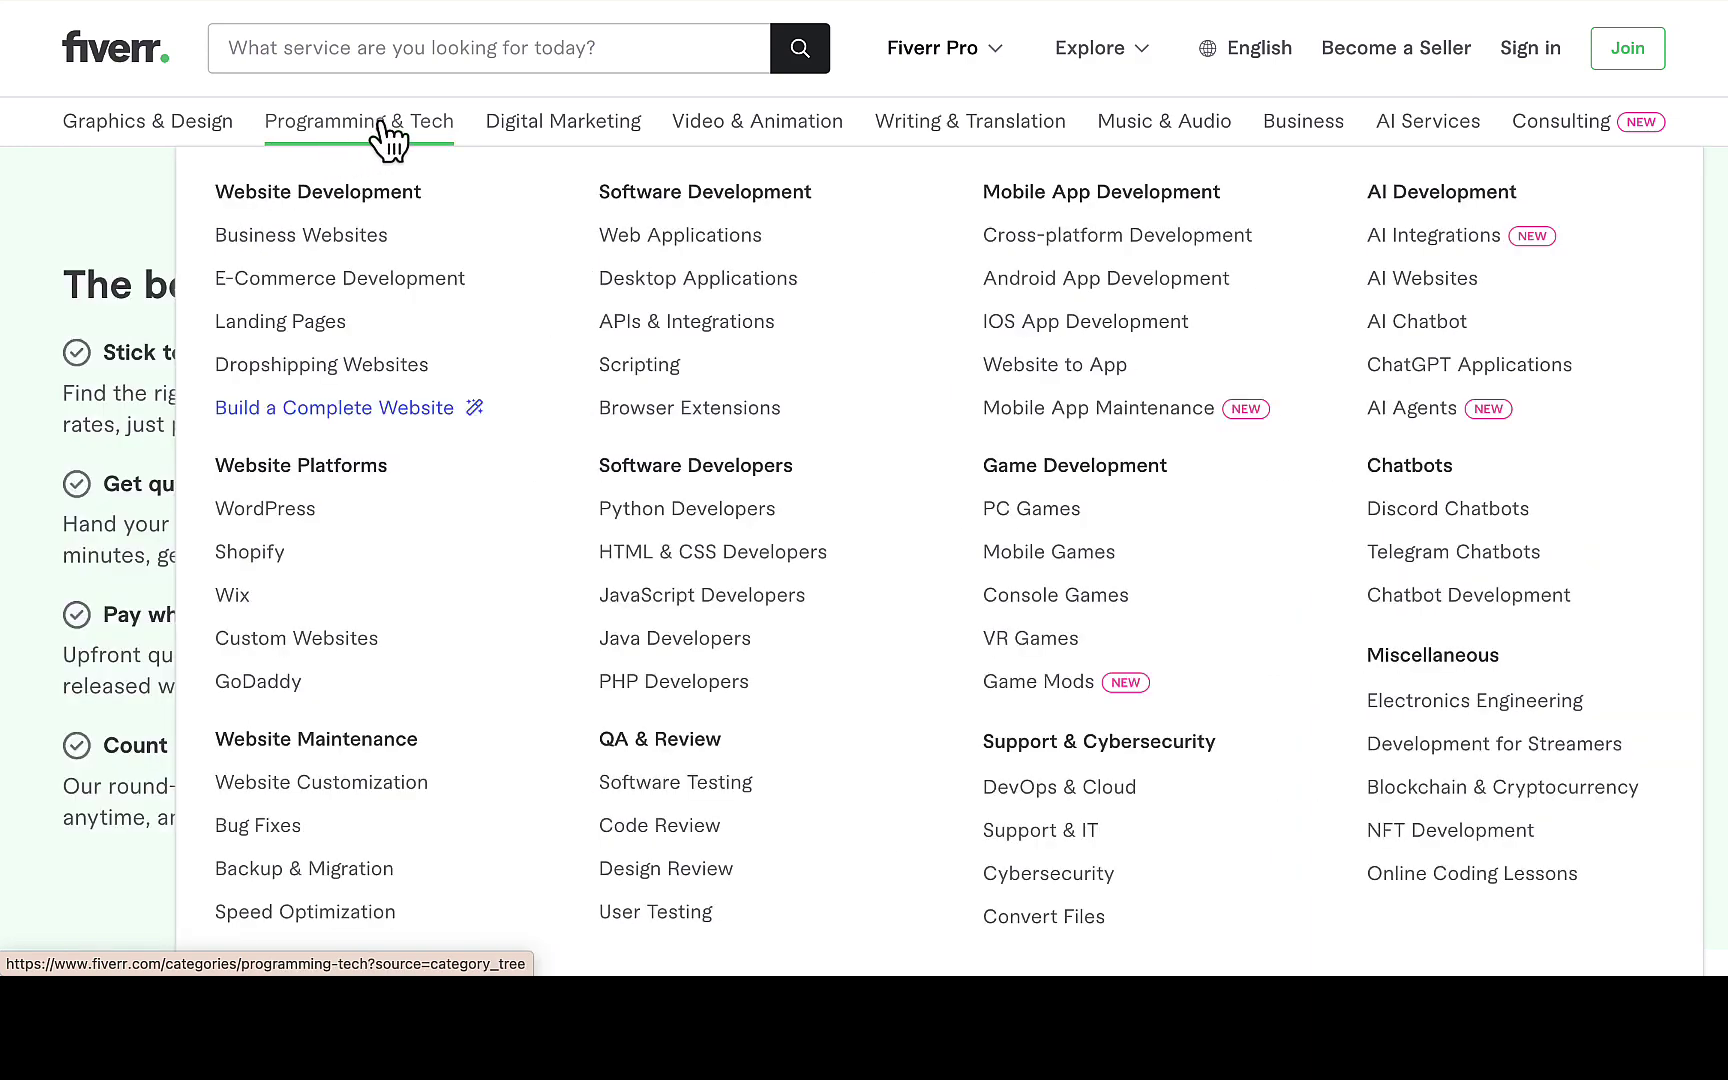
mouse_move(549, 128)
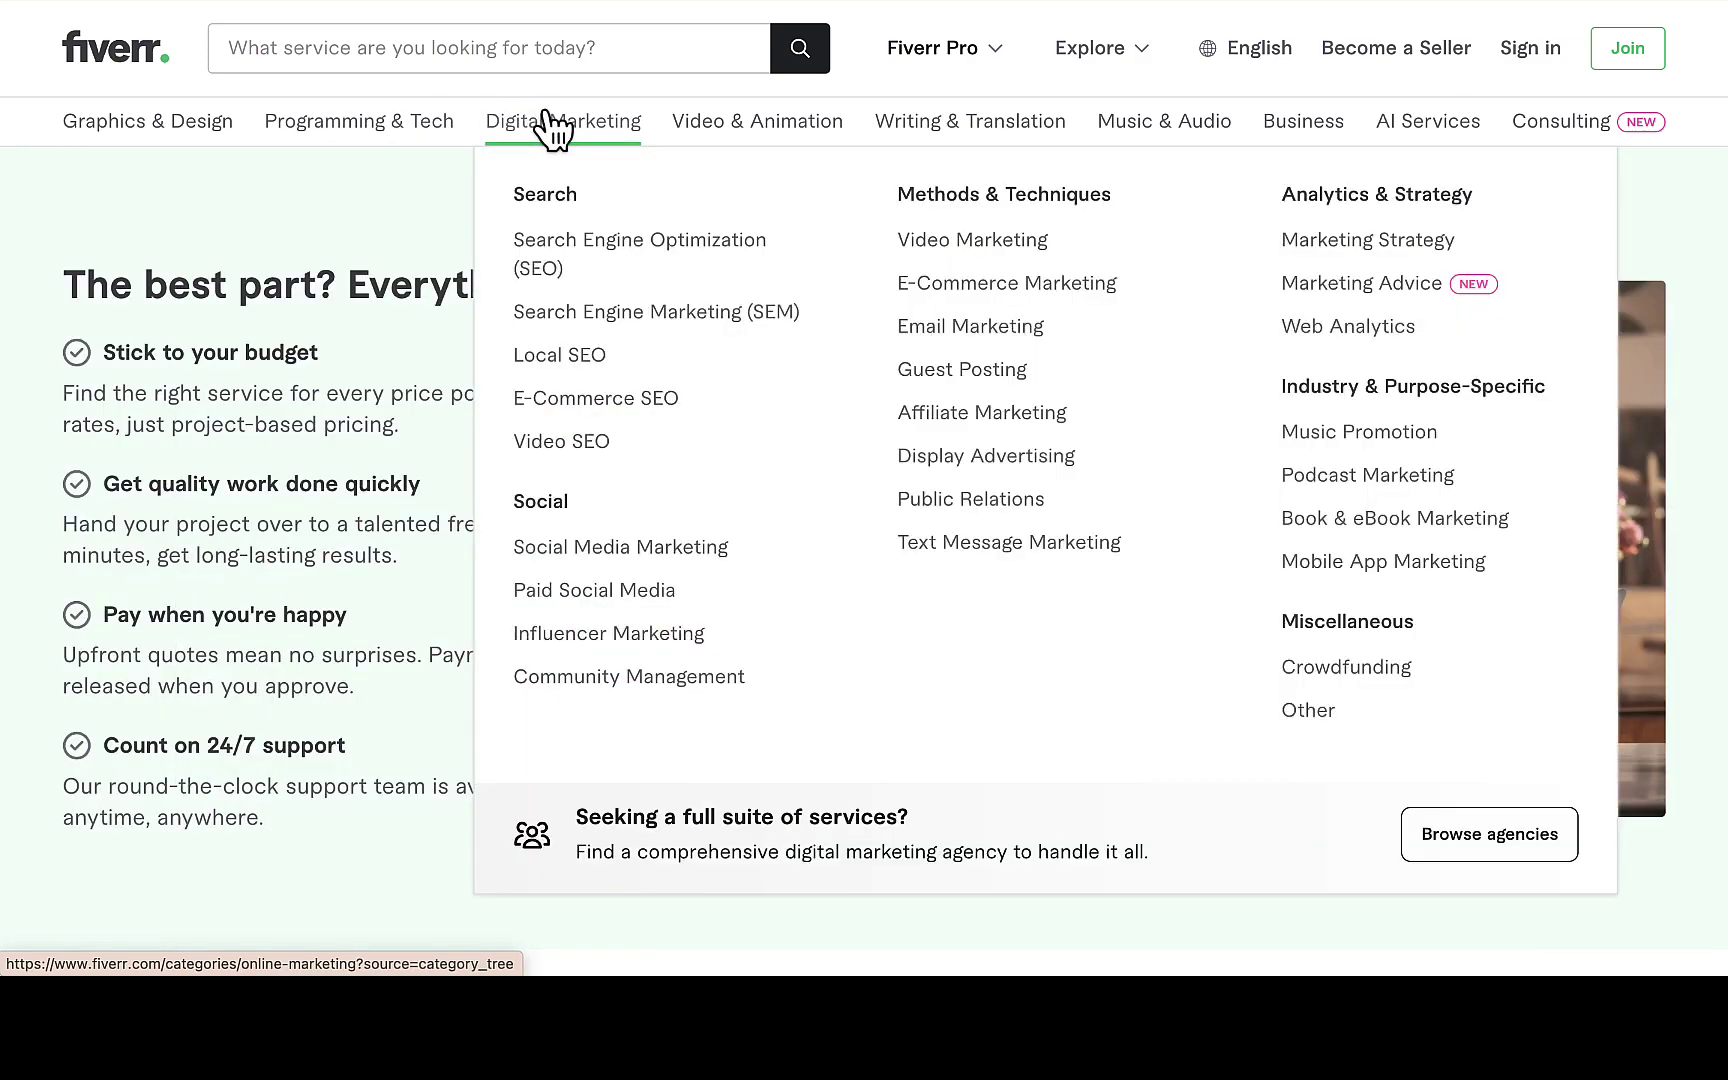
mouse_move(757, 128)
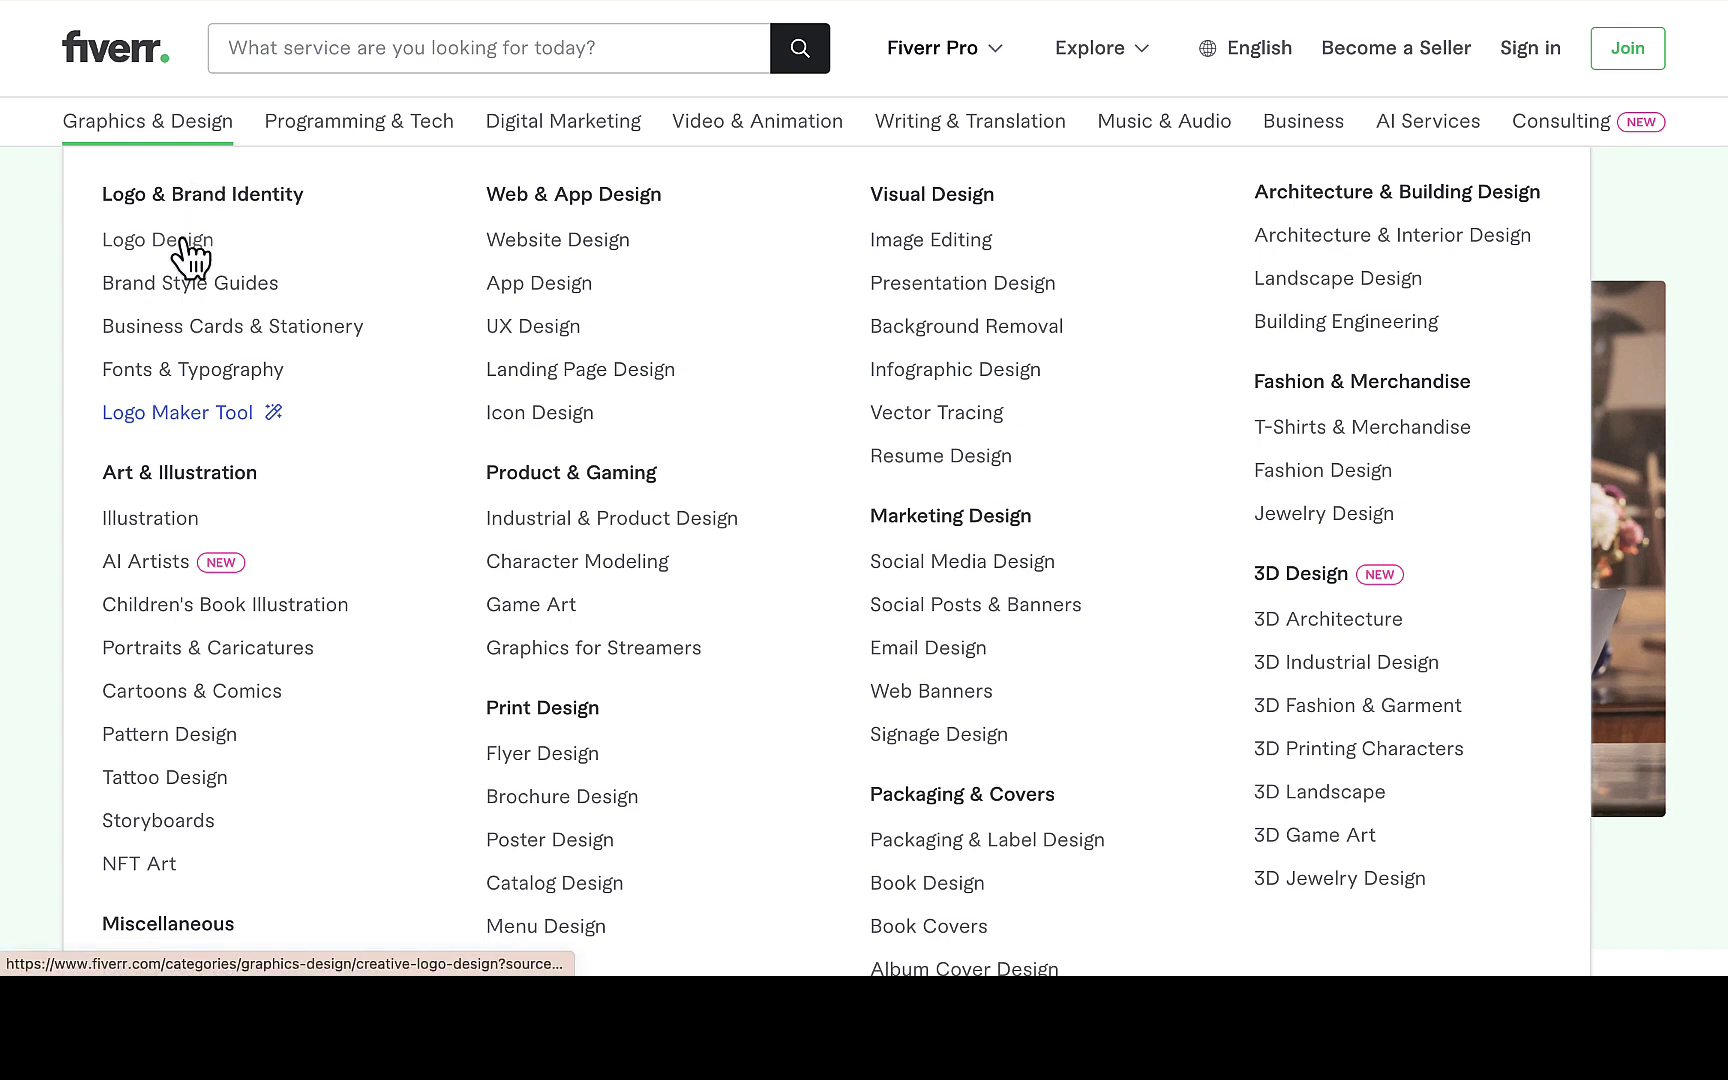
Open the Graphics & Design category page and review its most popular services and subcategories.
left_click(172, 133)
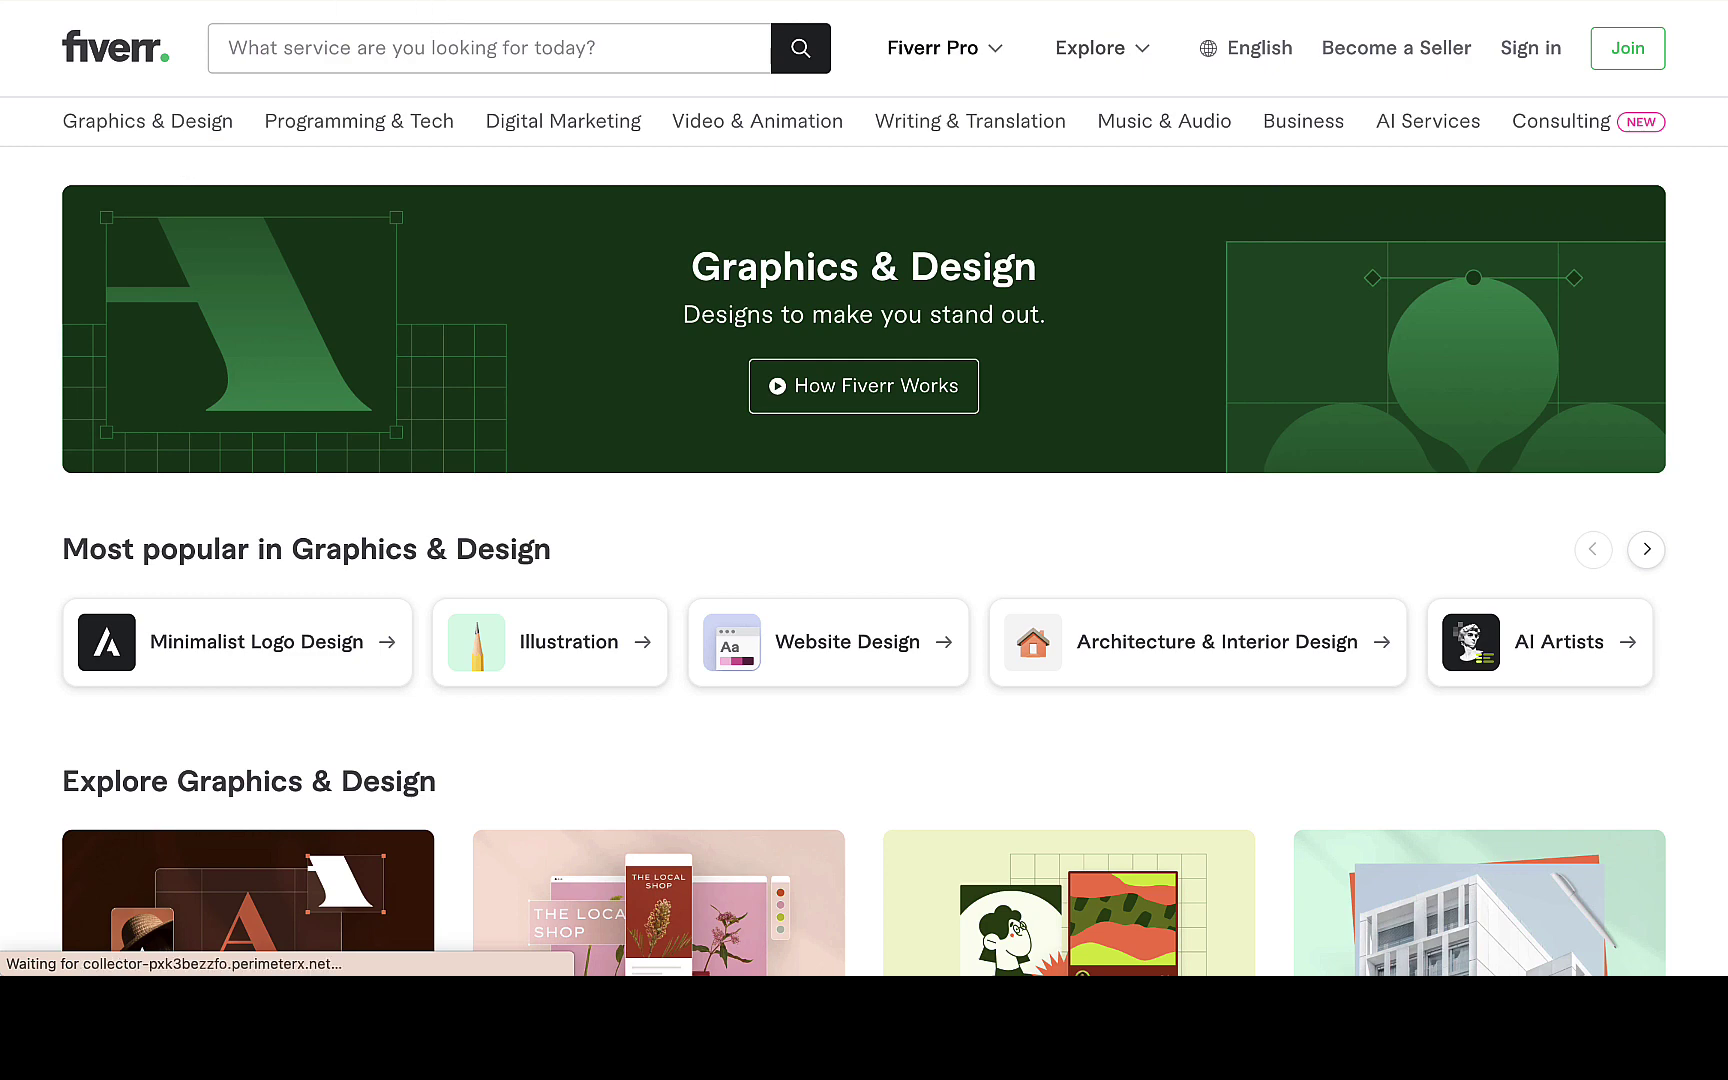
mouse_move(200, 125)
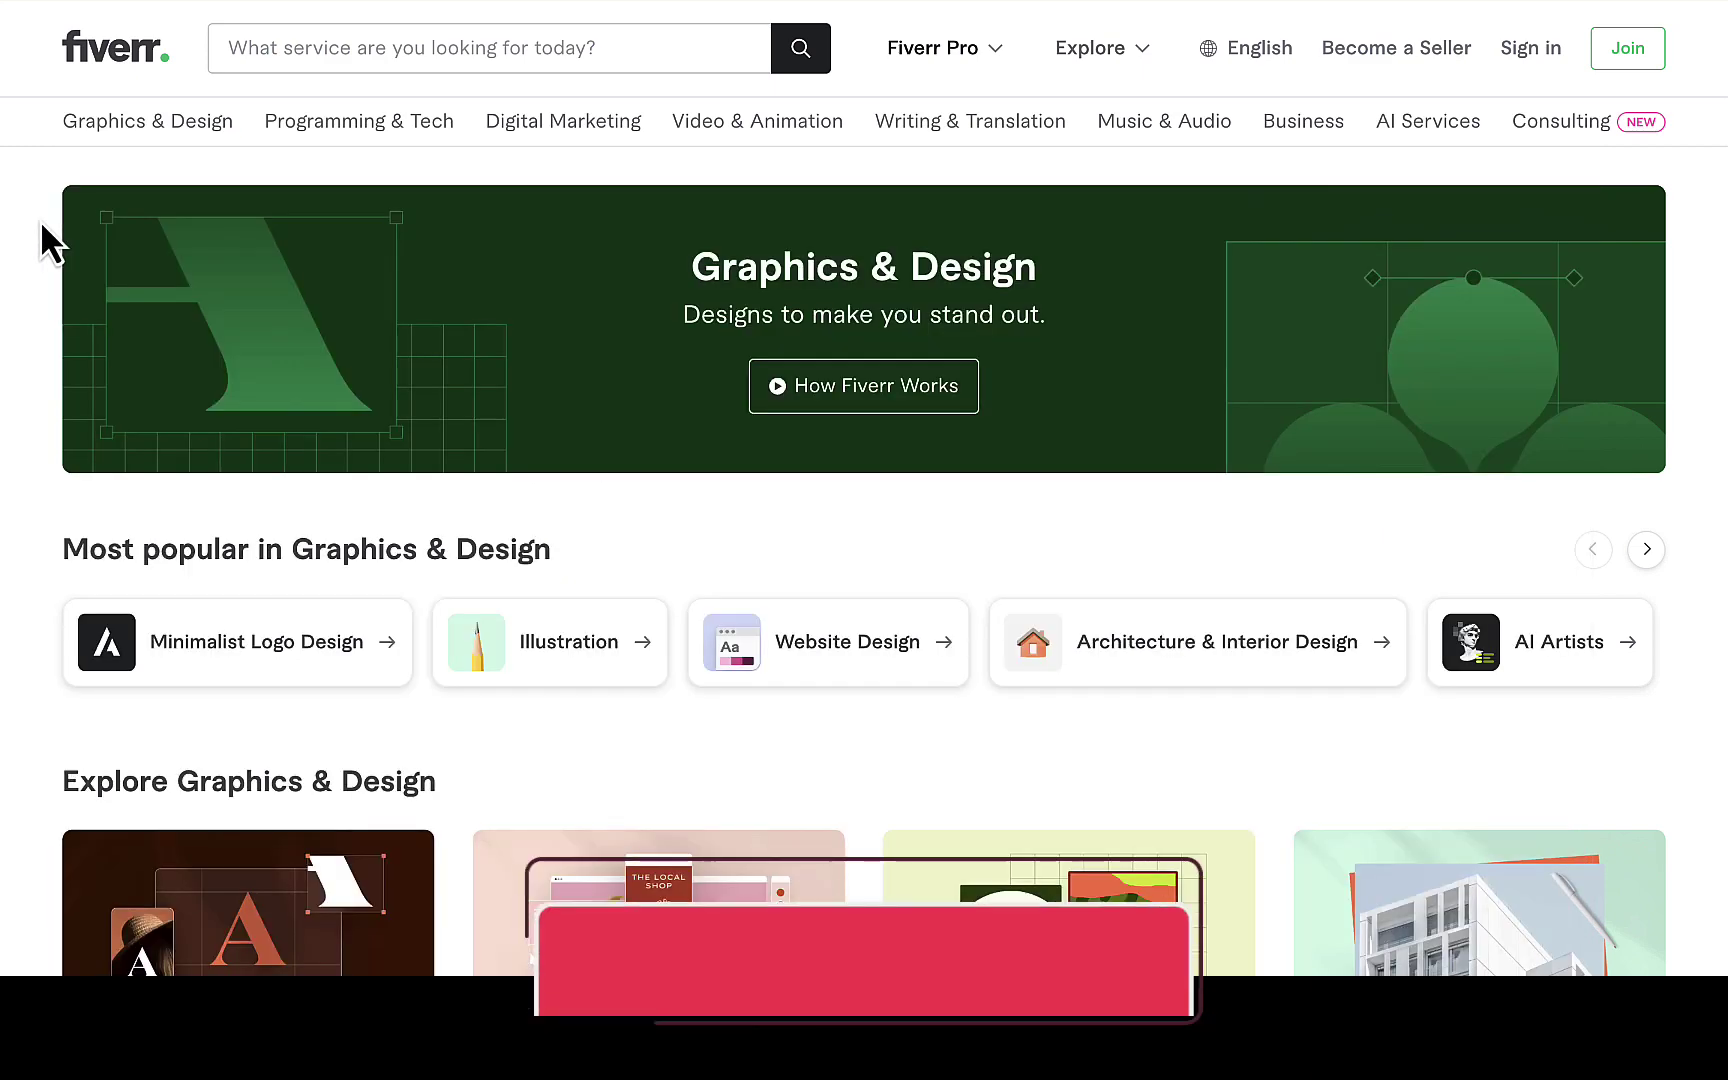
scroll(537, 558, "down", 4)
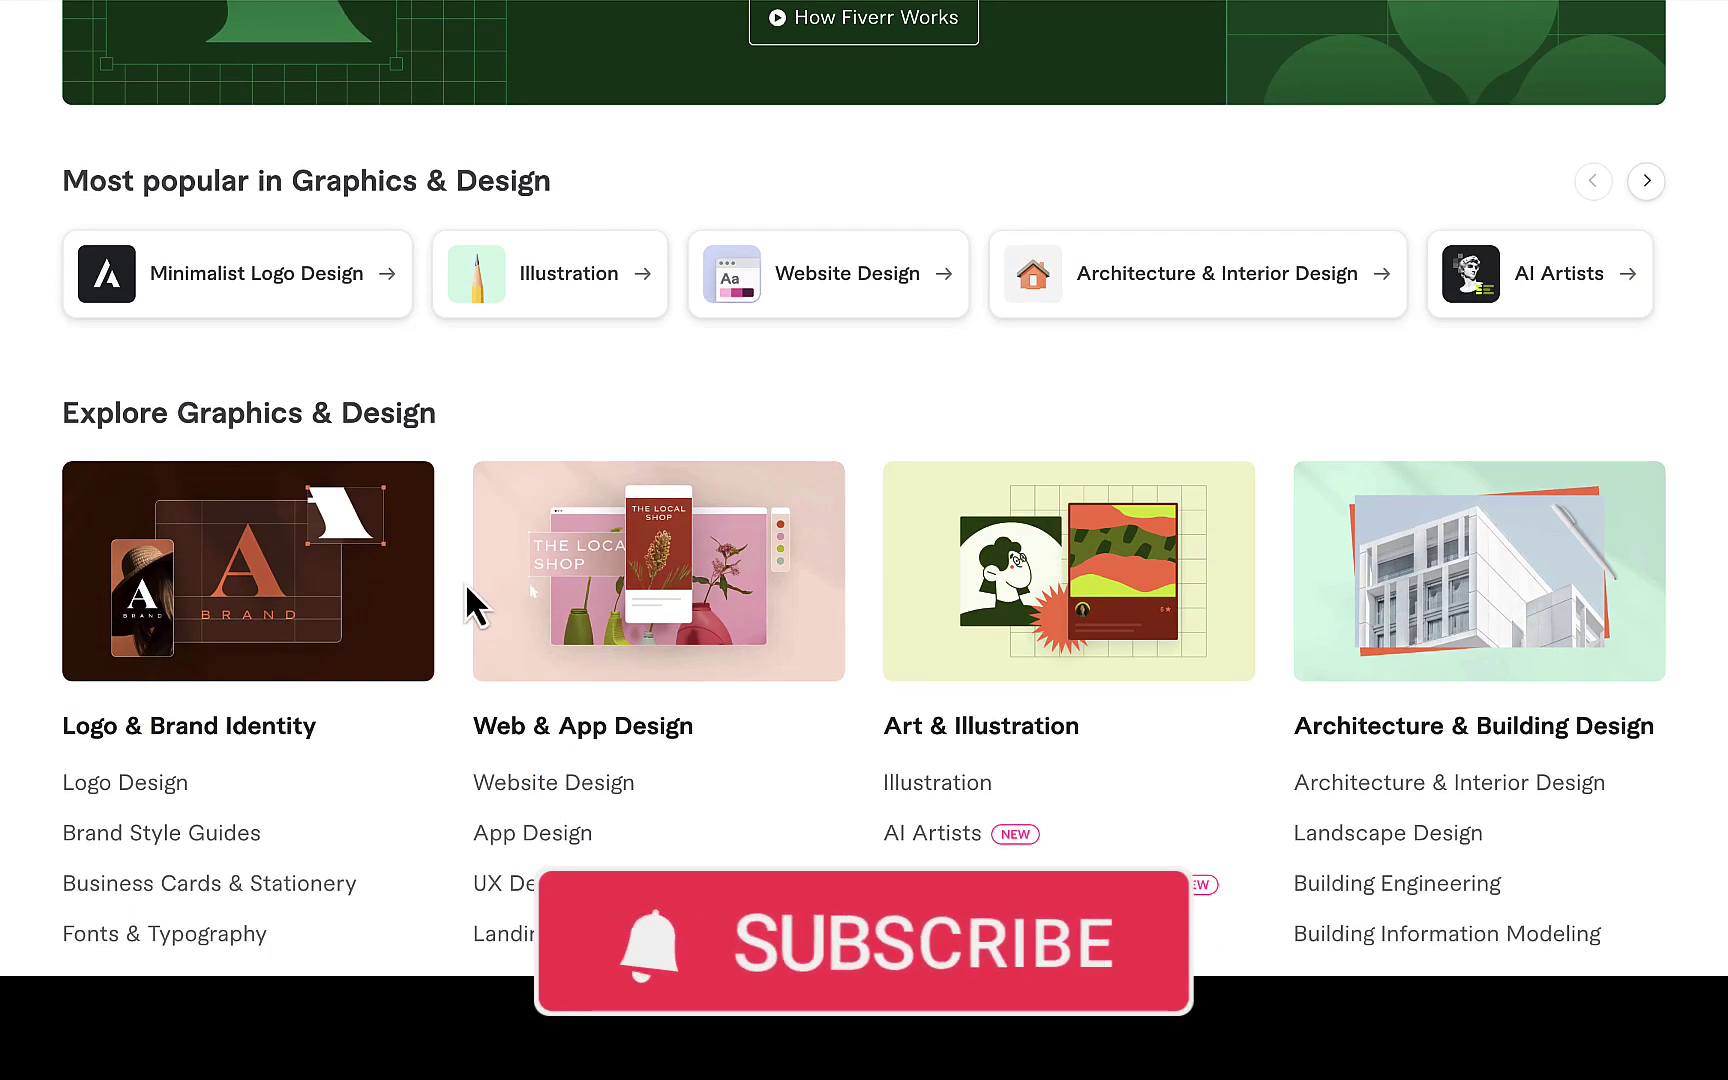
scroll(468, 585, "up", 4)
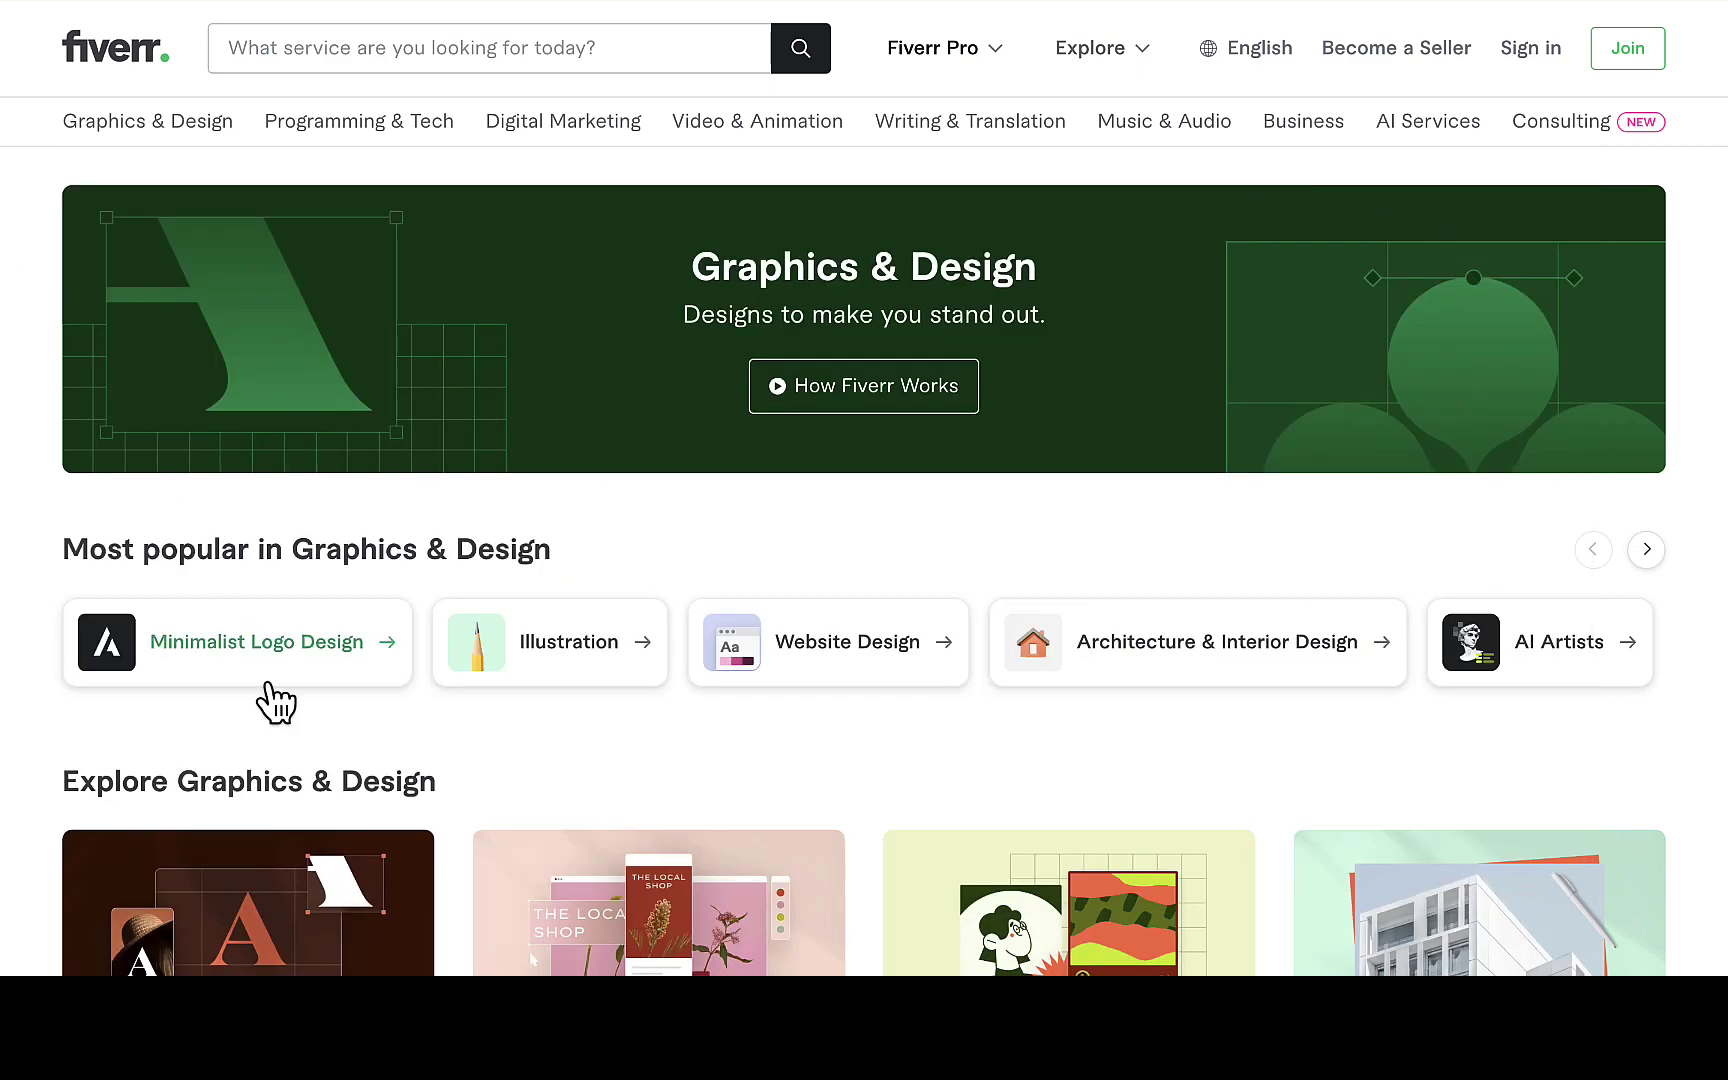
scroll(276, 703, "down", 4)
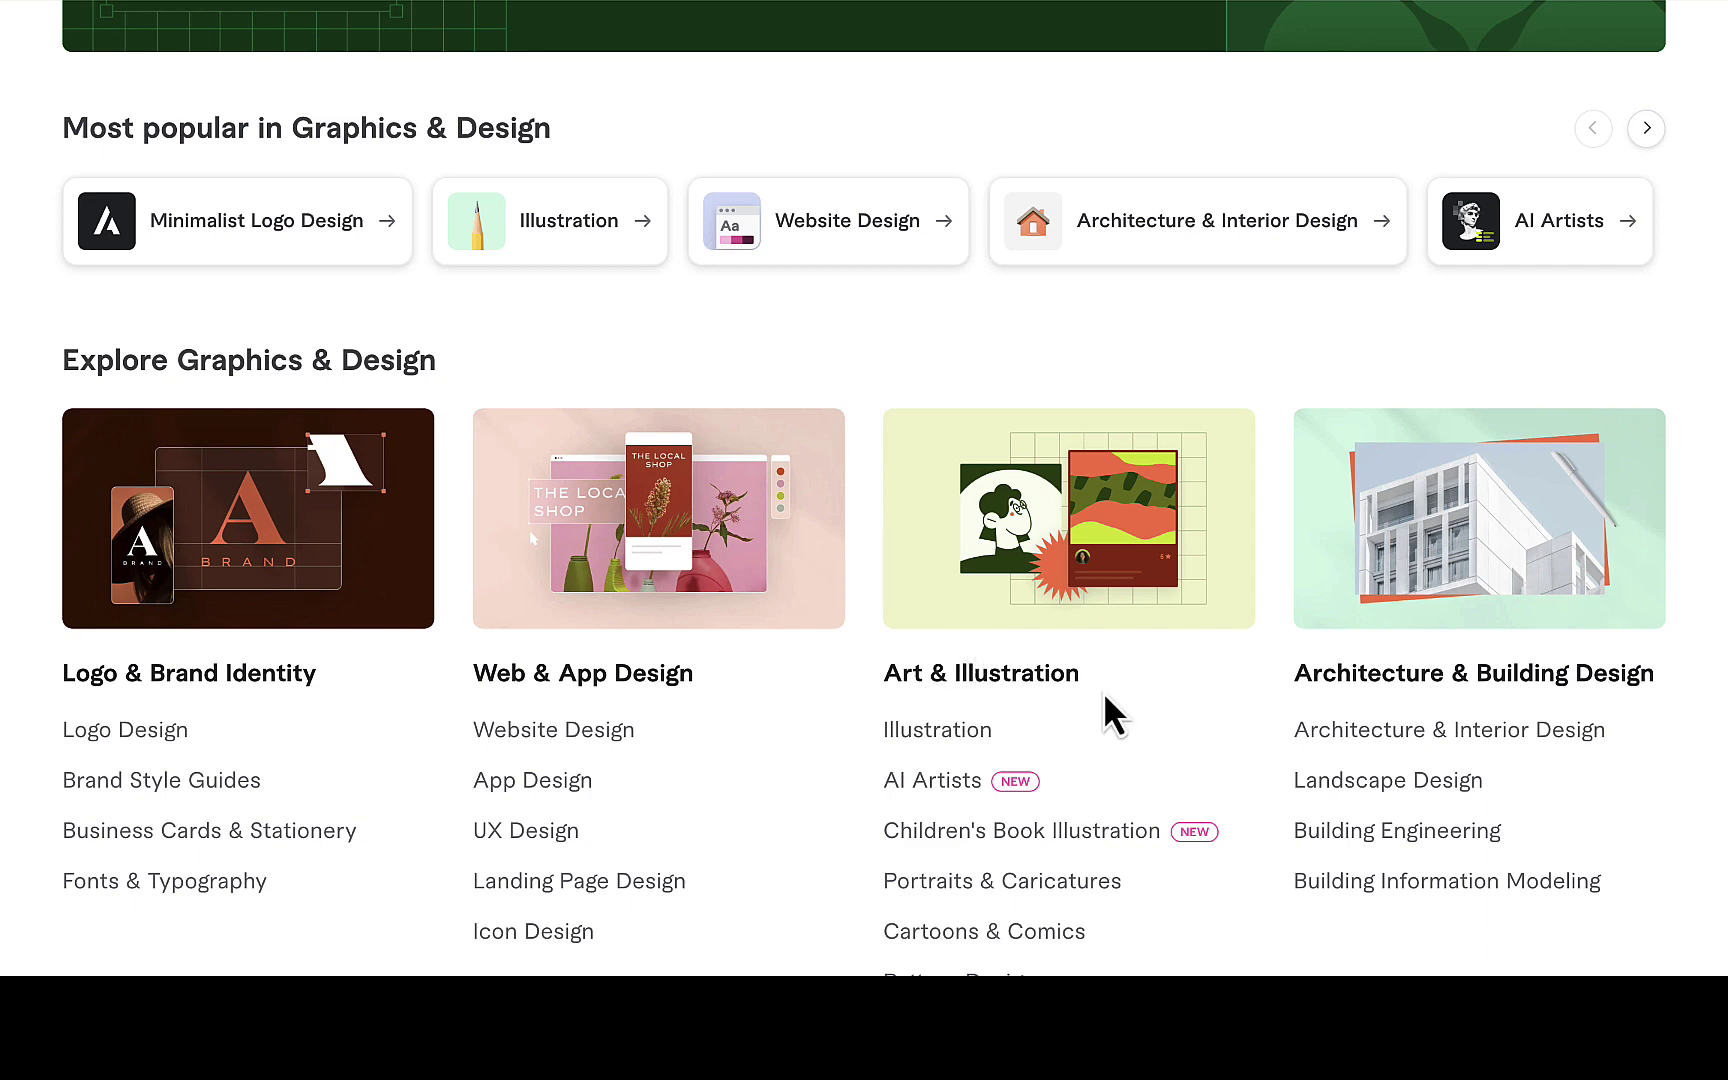
scroll(1105, 697, "up", 5)
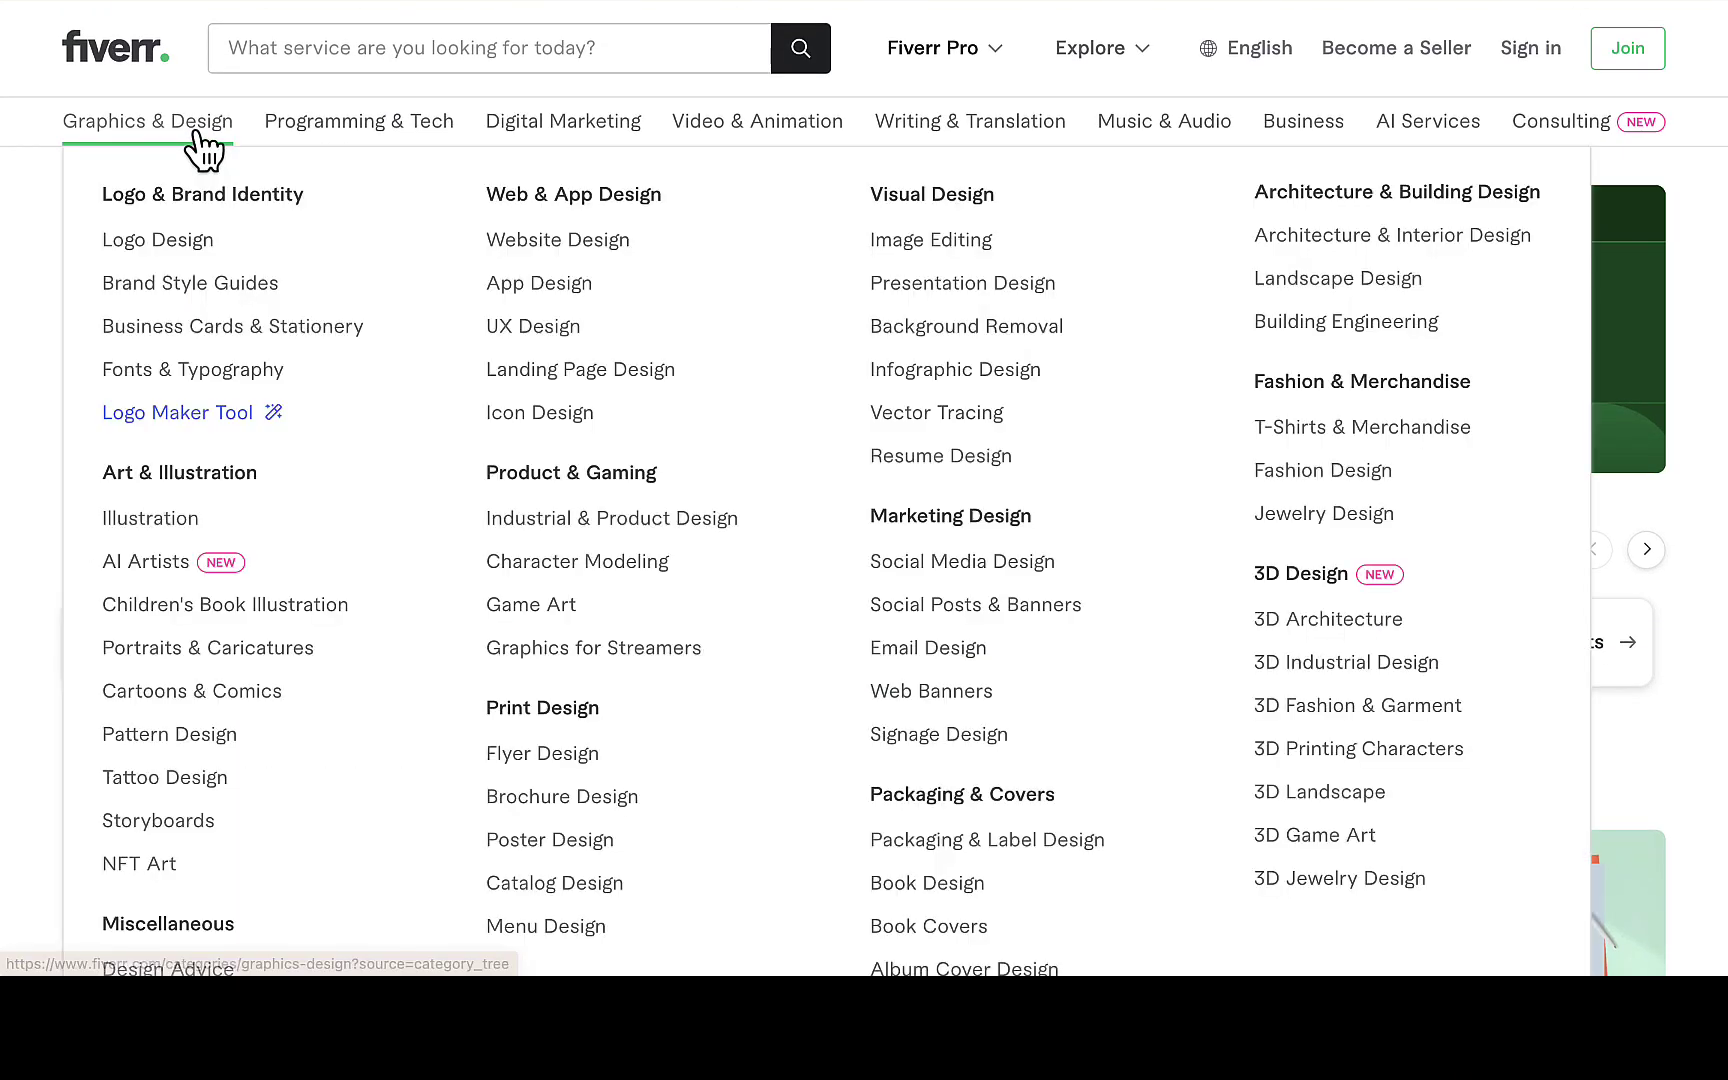
scroll(12, 668, "down", 3)
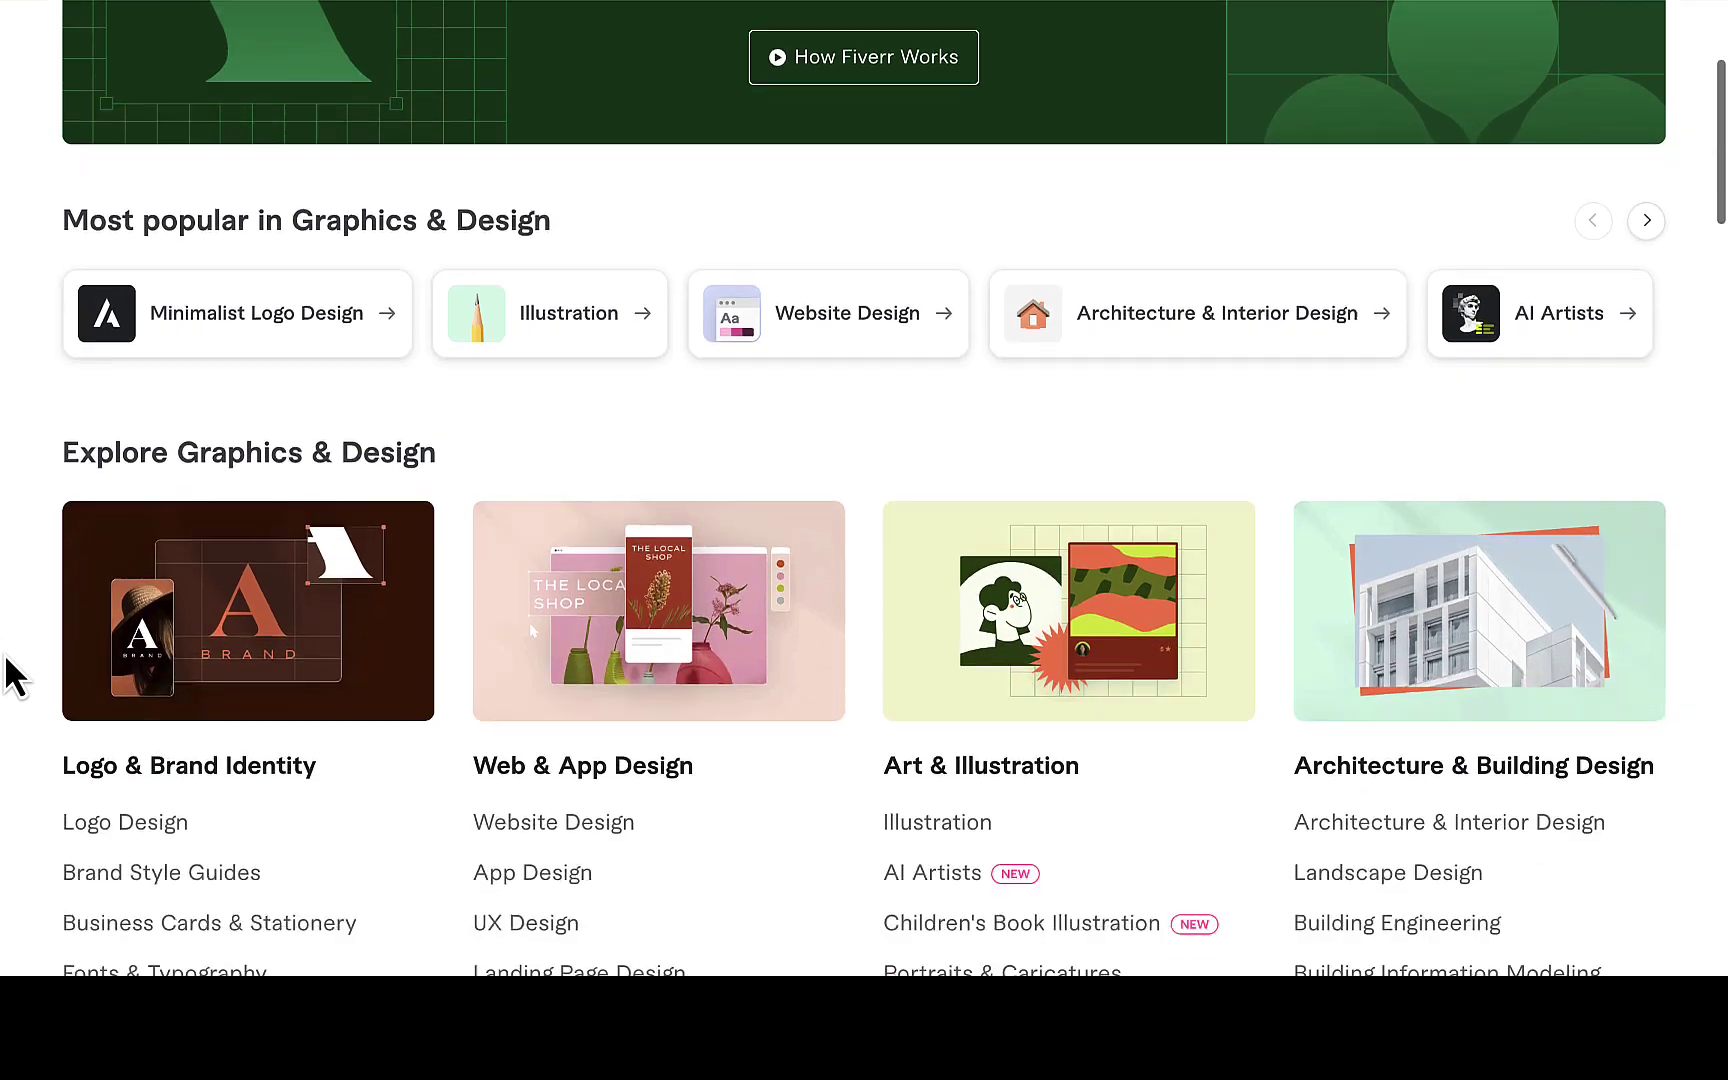
scroll(401, 775, "down", 3)
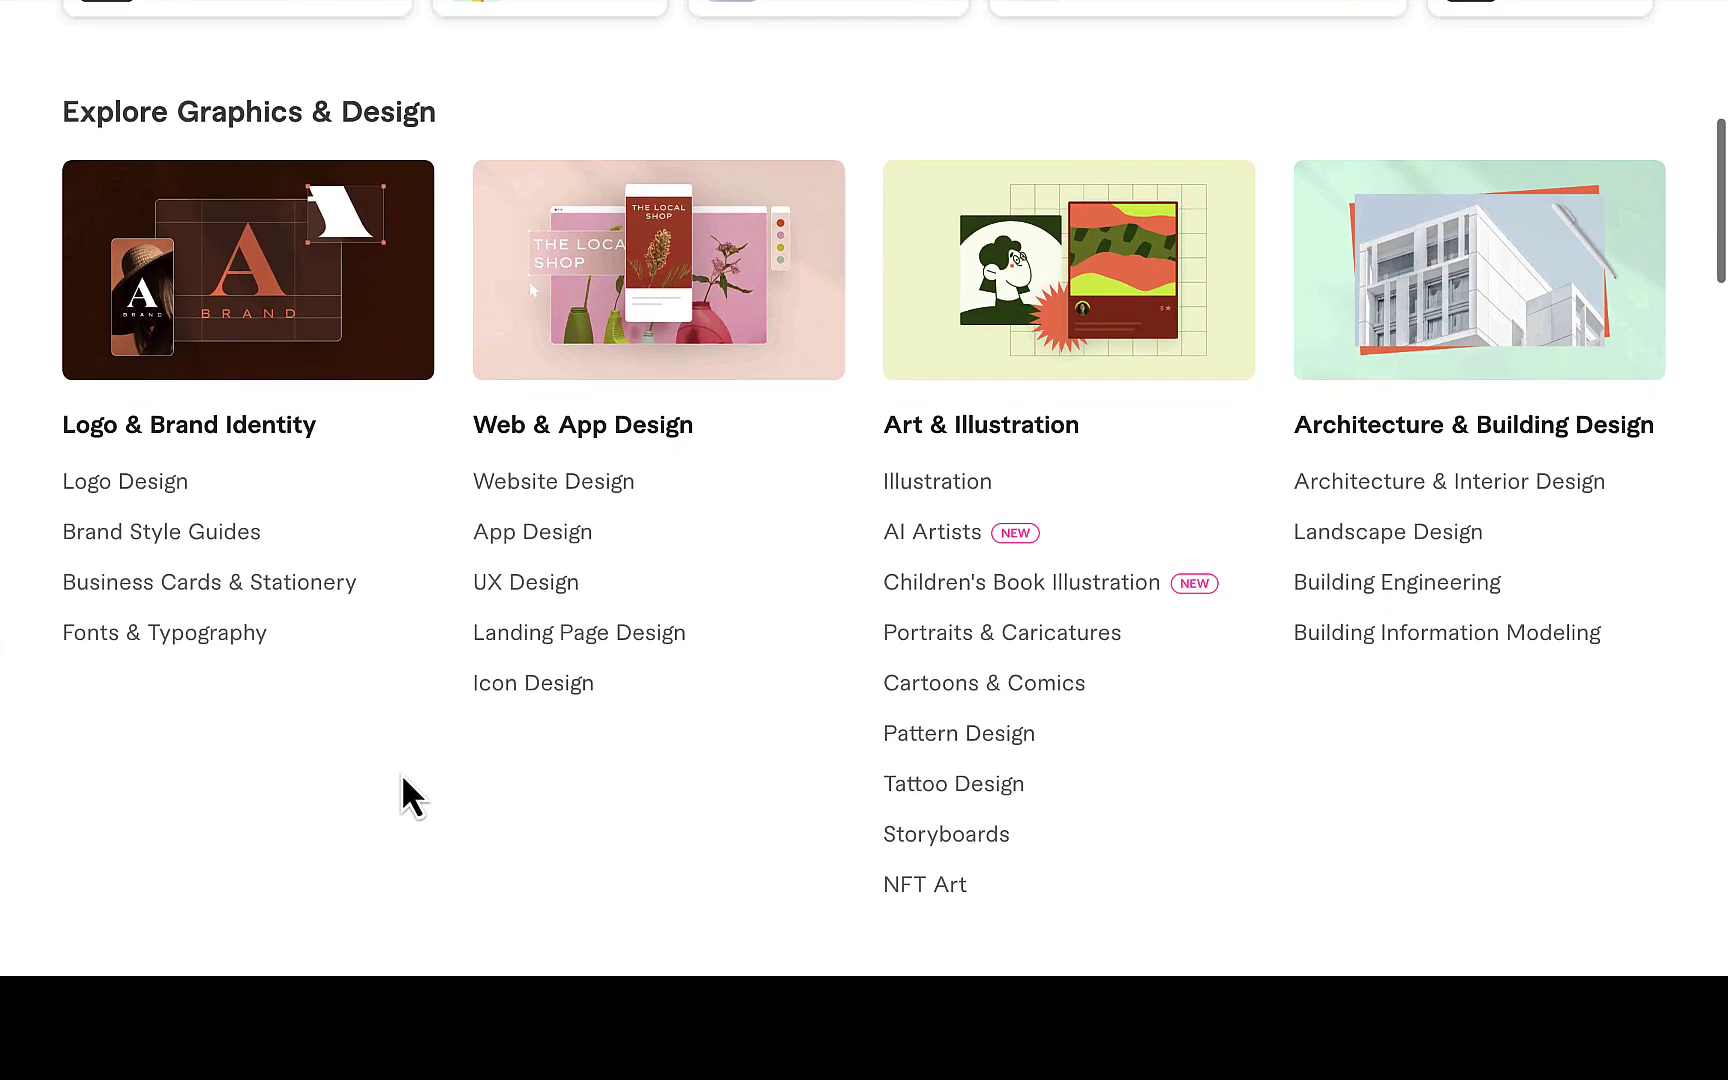
scroll(401, 775, "up", 5)
scroll(401, 775, "up", 2)
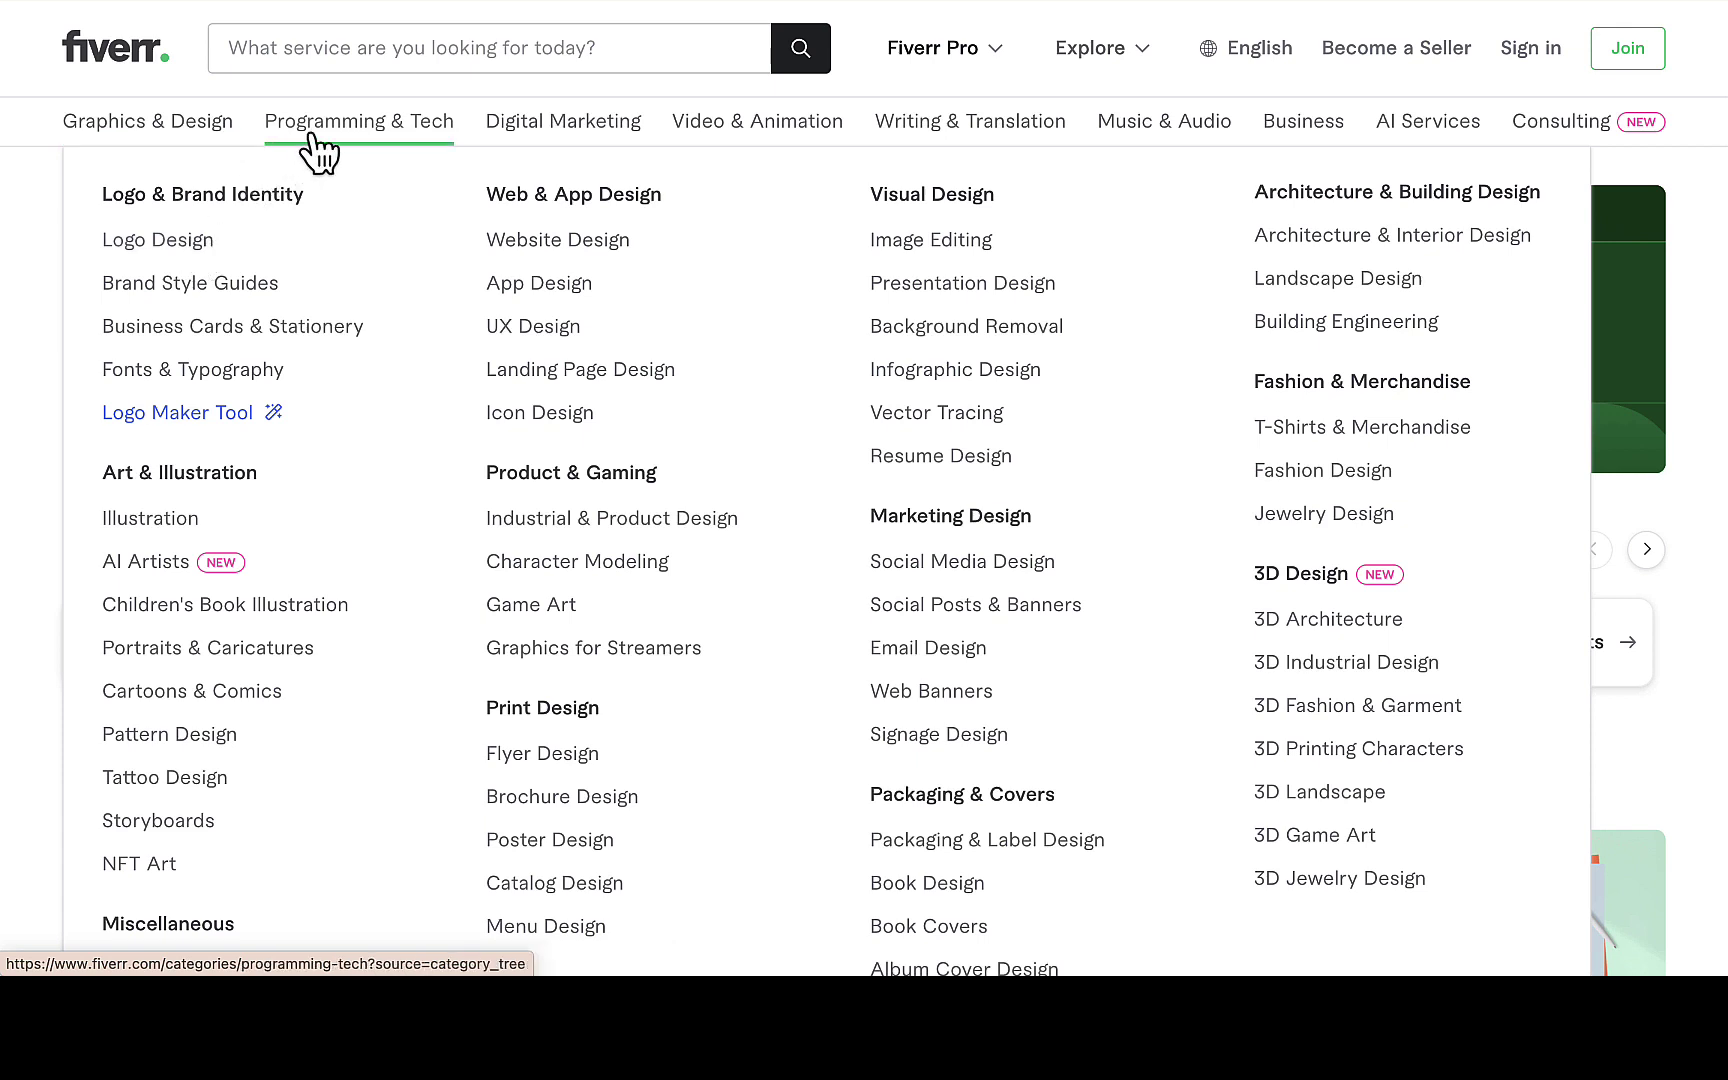
Compare the subcategories of the main service categories and open Logo Design under Graphics & Design.
mouse_move(333, 145)
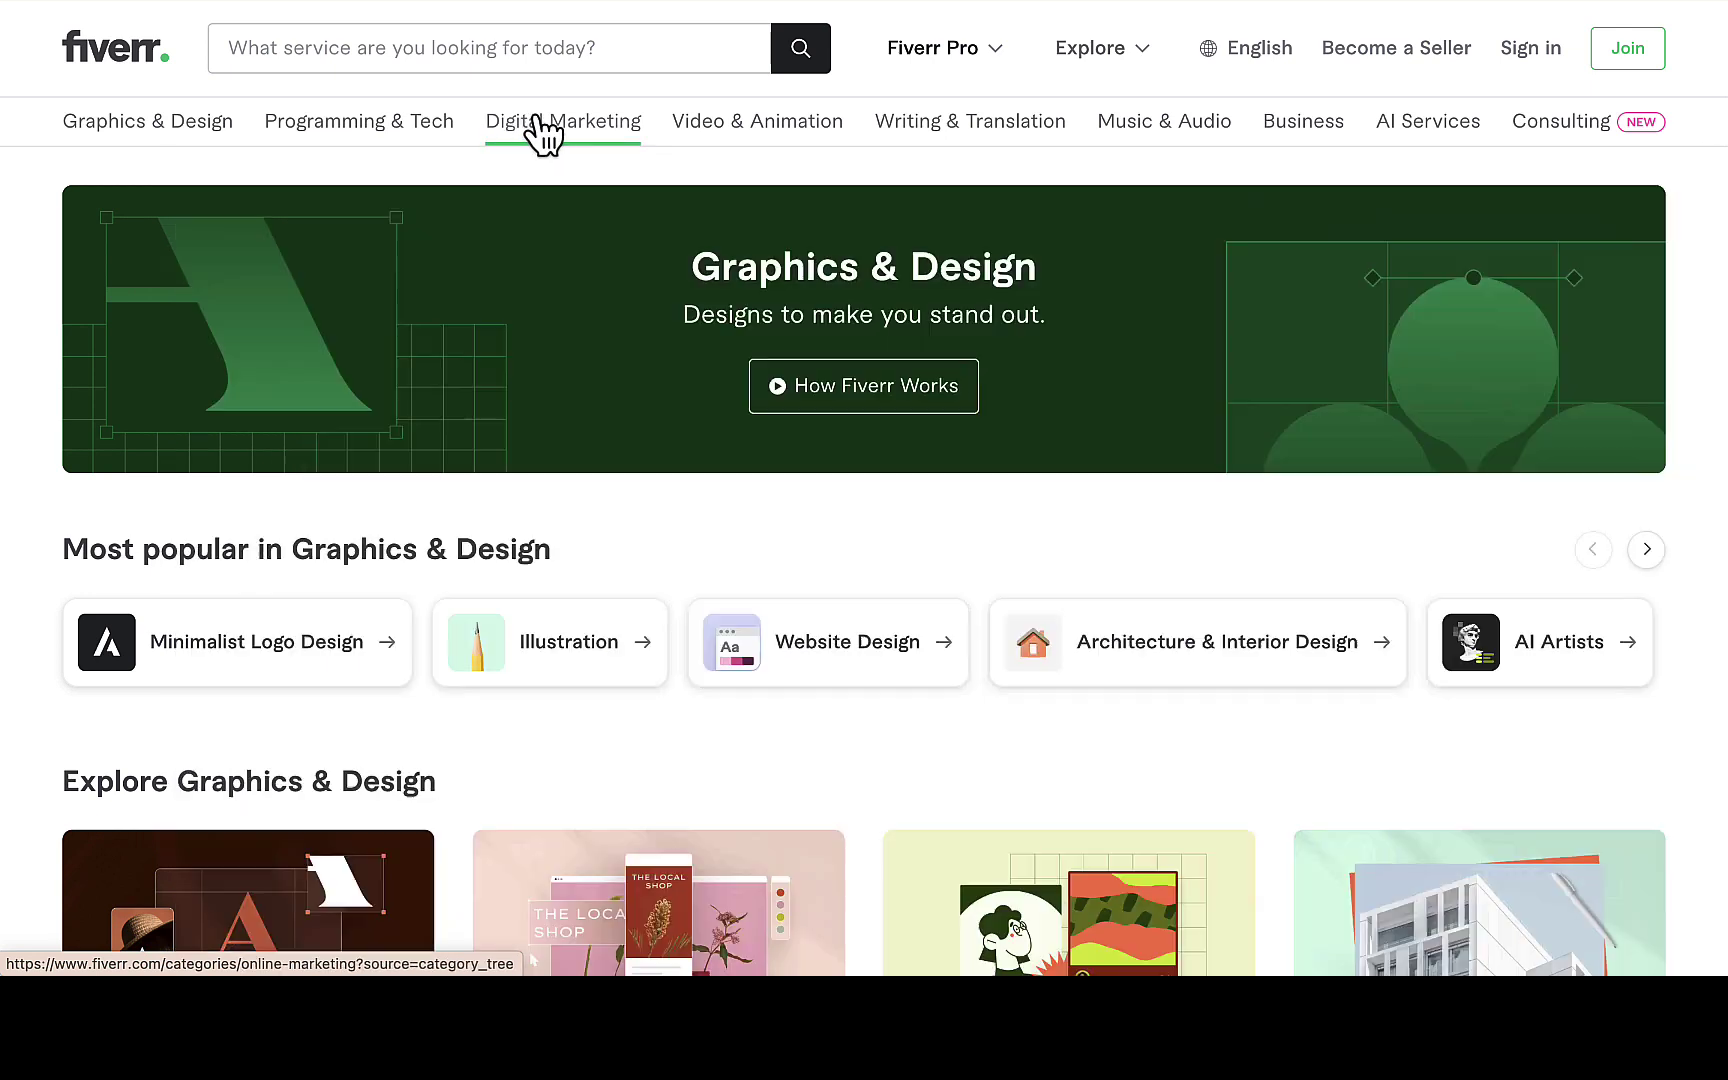
mouse_move(555, 137)
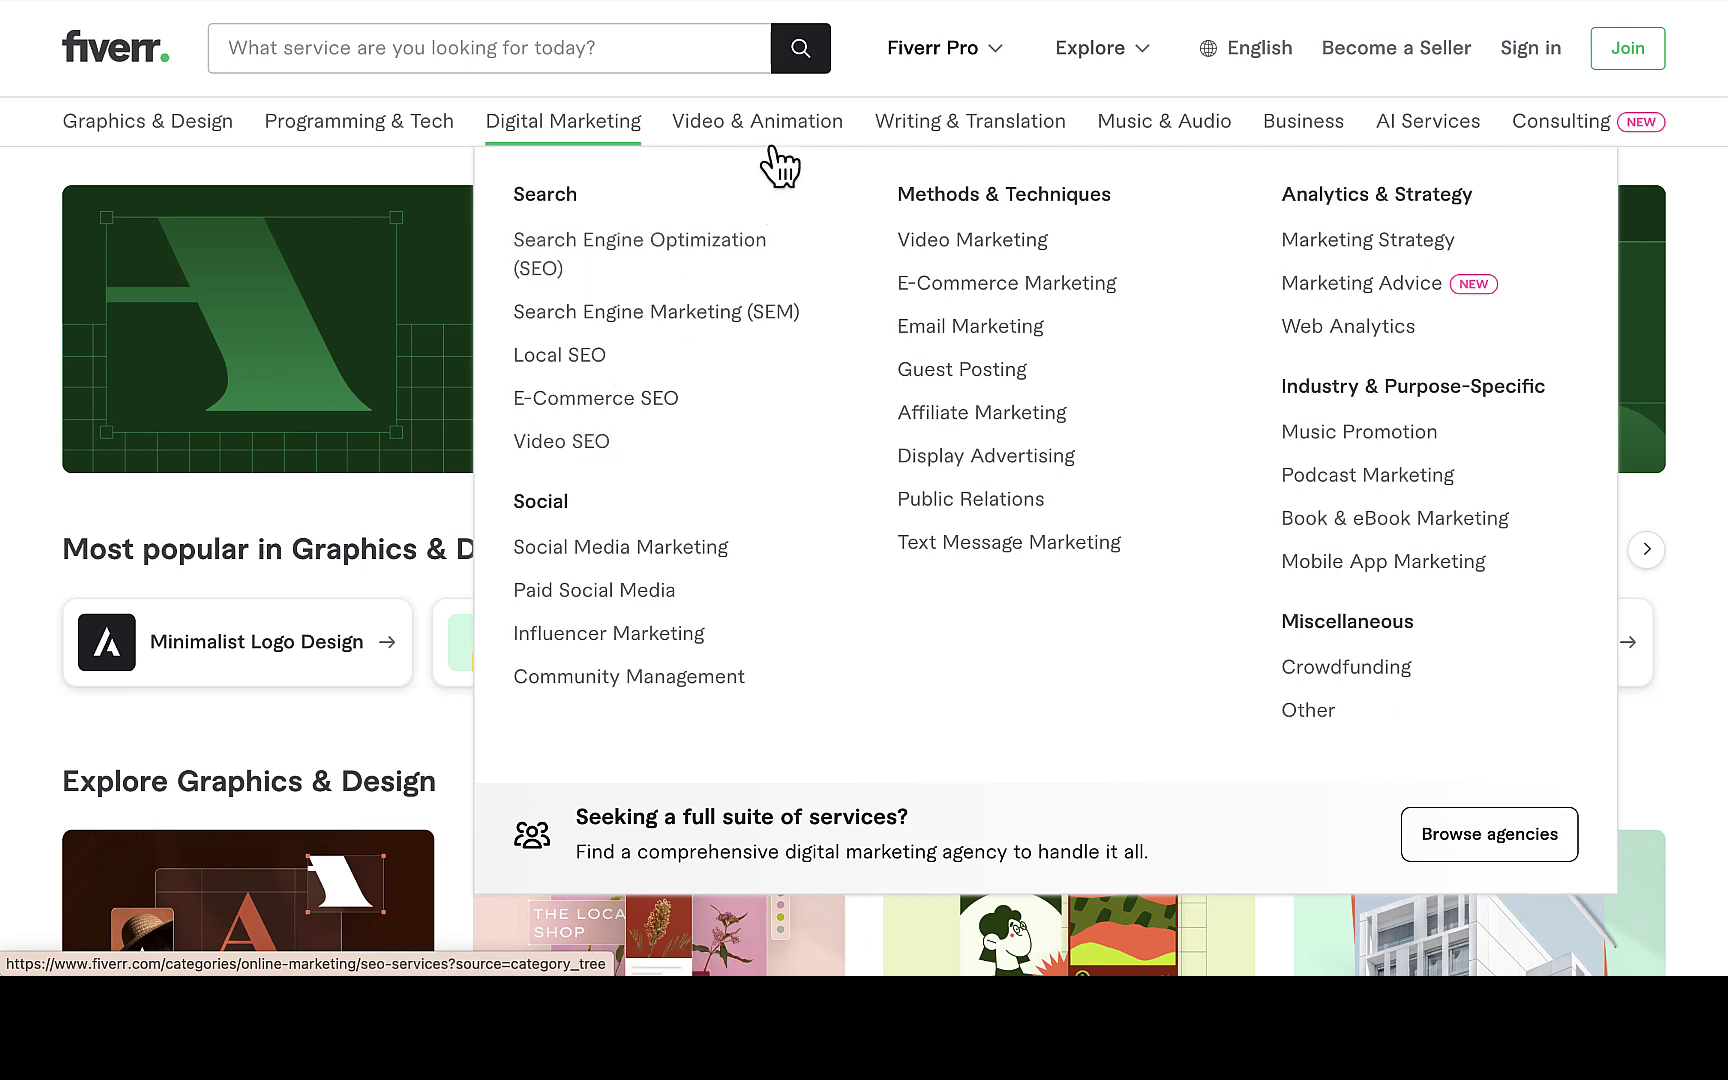
mouse_move(765, 135)
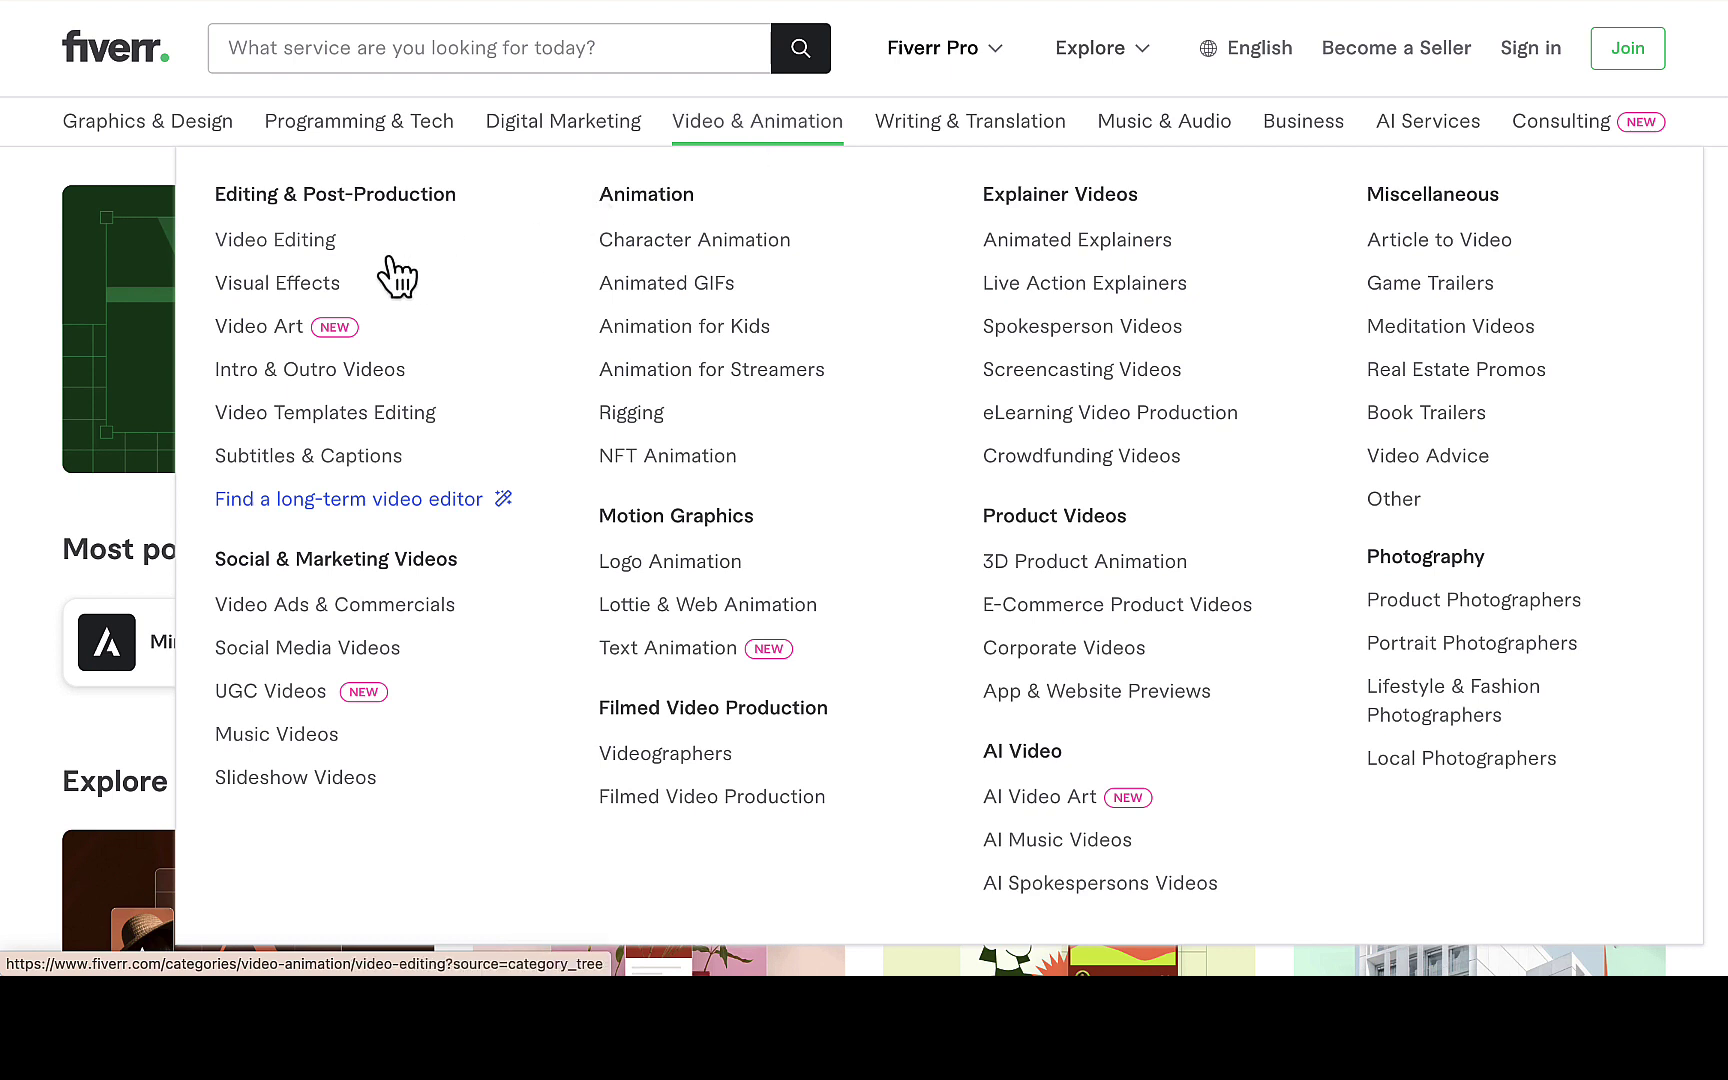
mouse_move(940, 152)
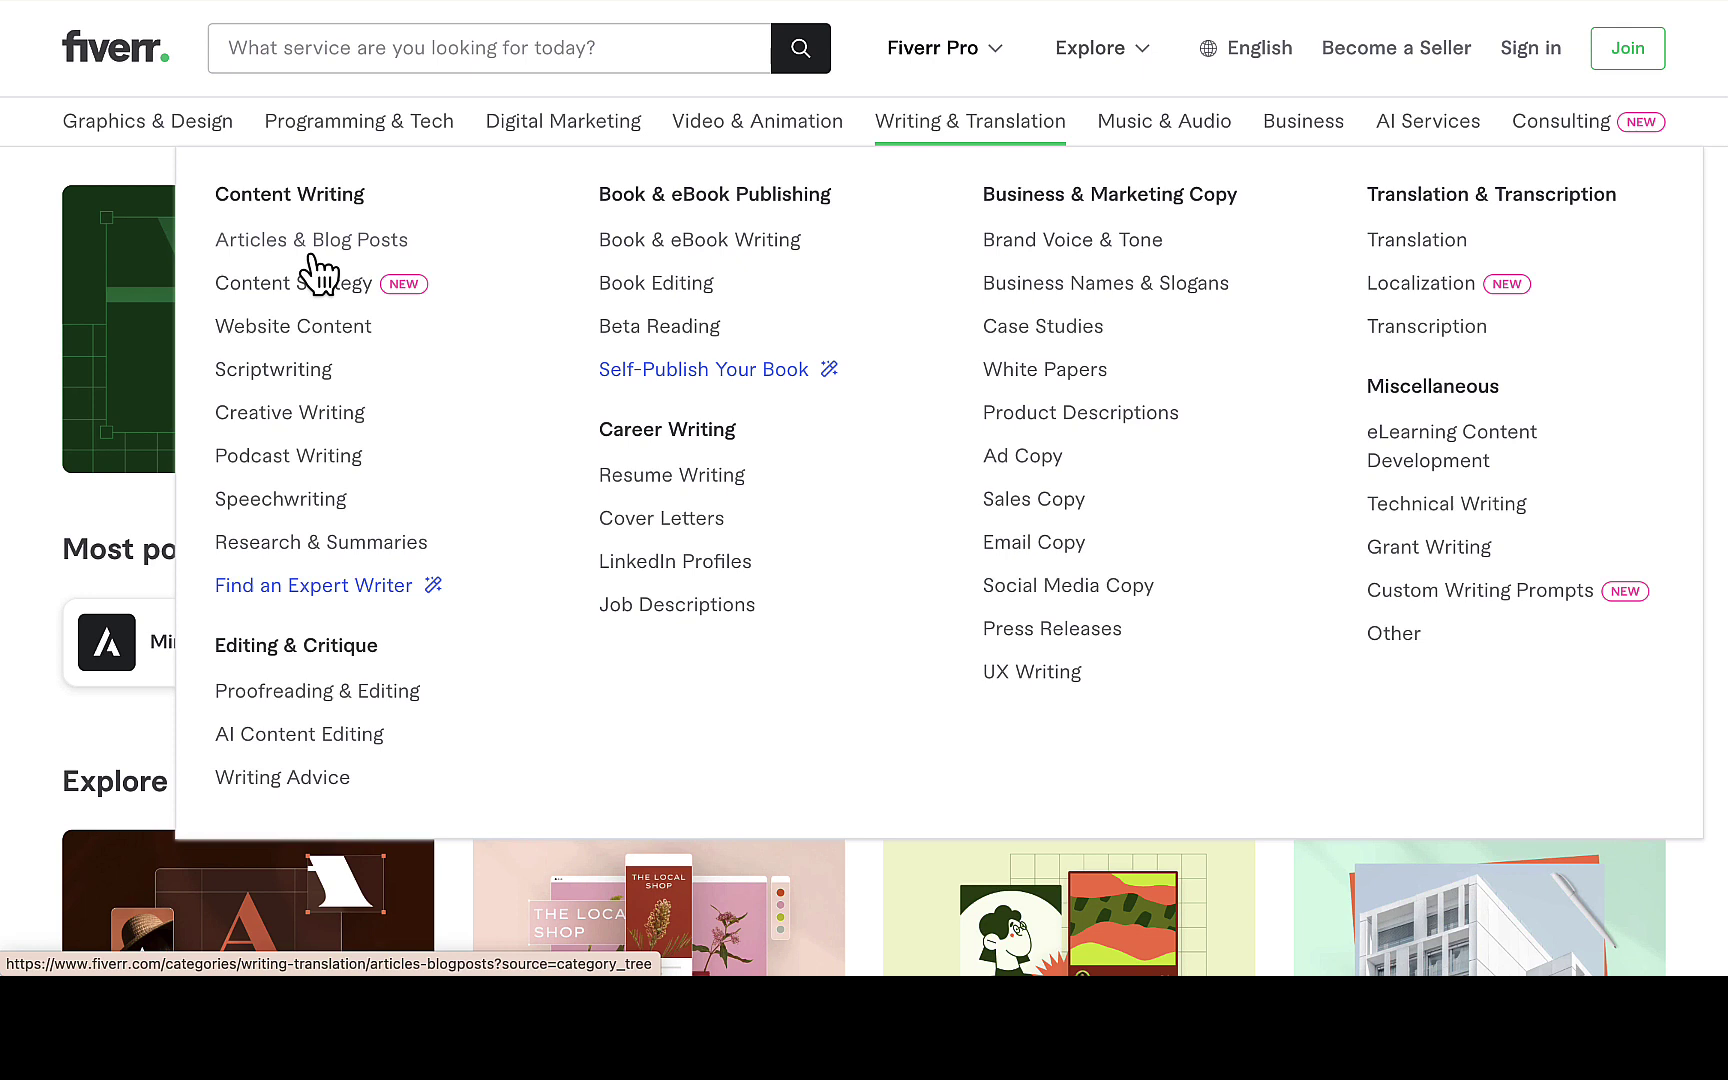
mouse_move(196, 135)
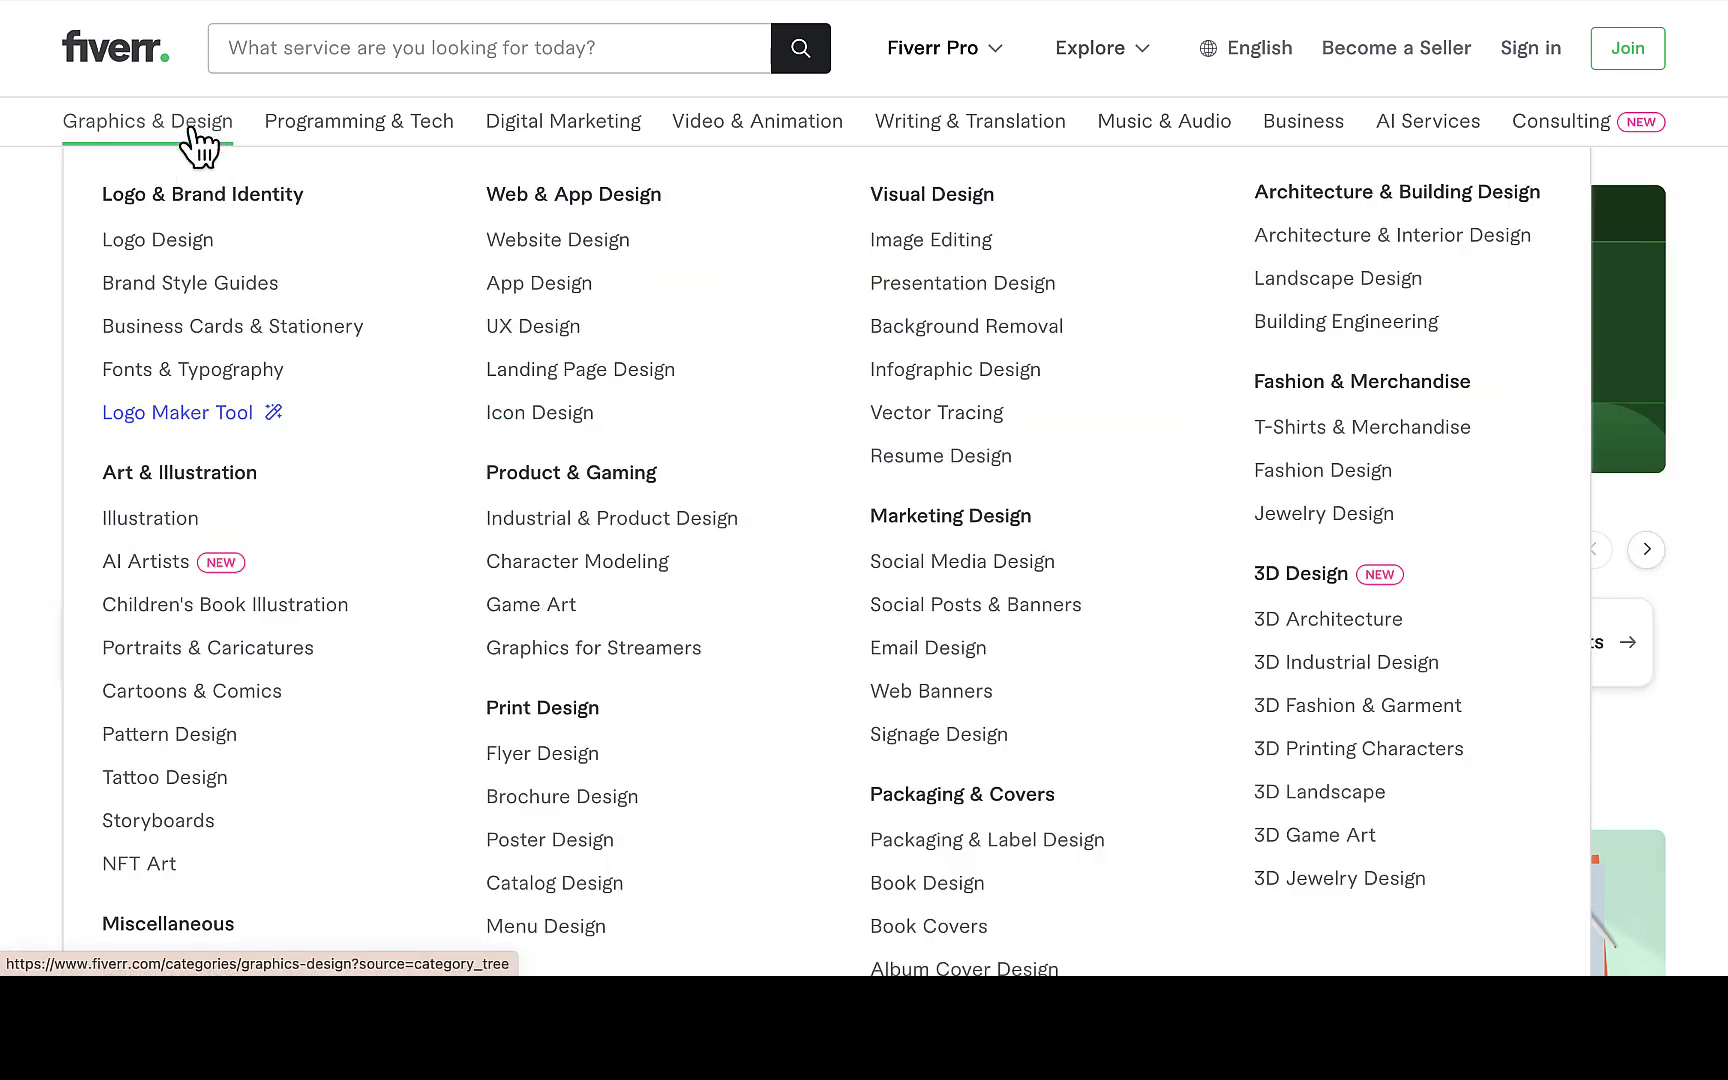
left_click(185, 262)
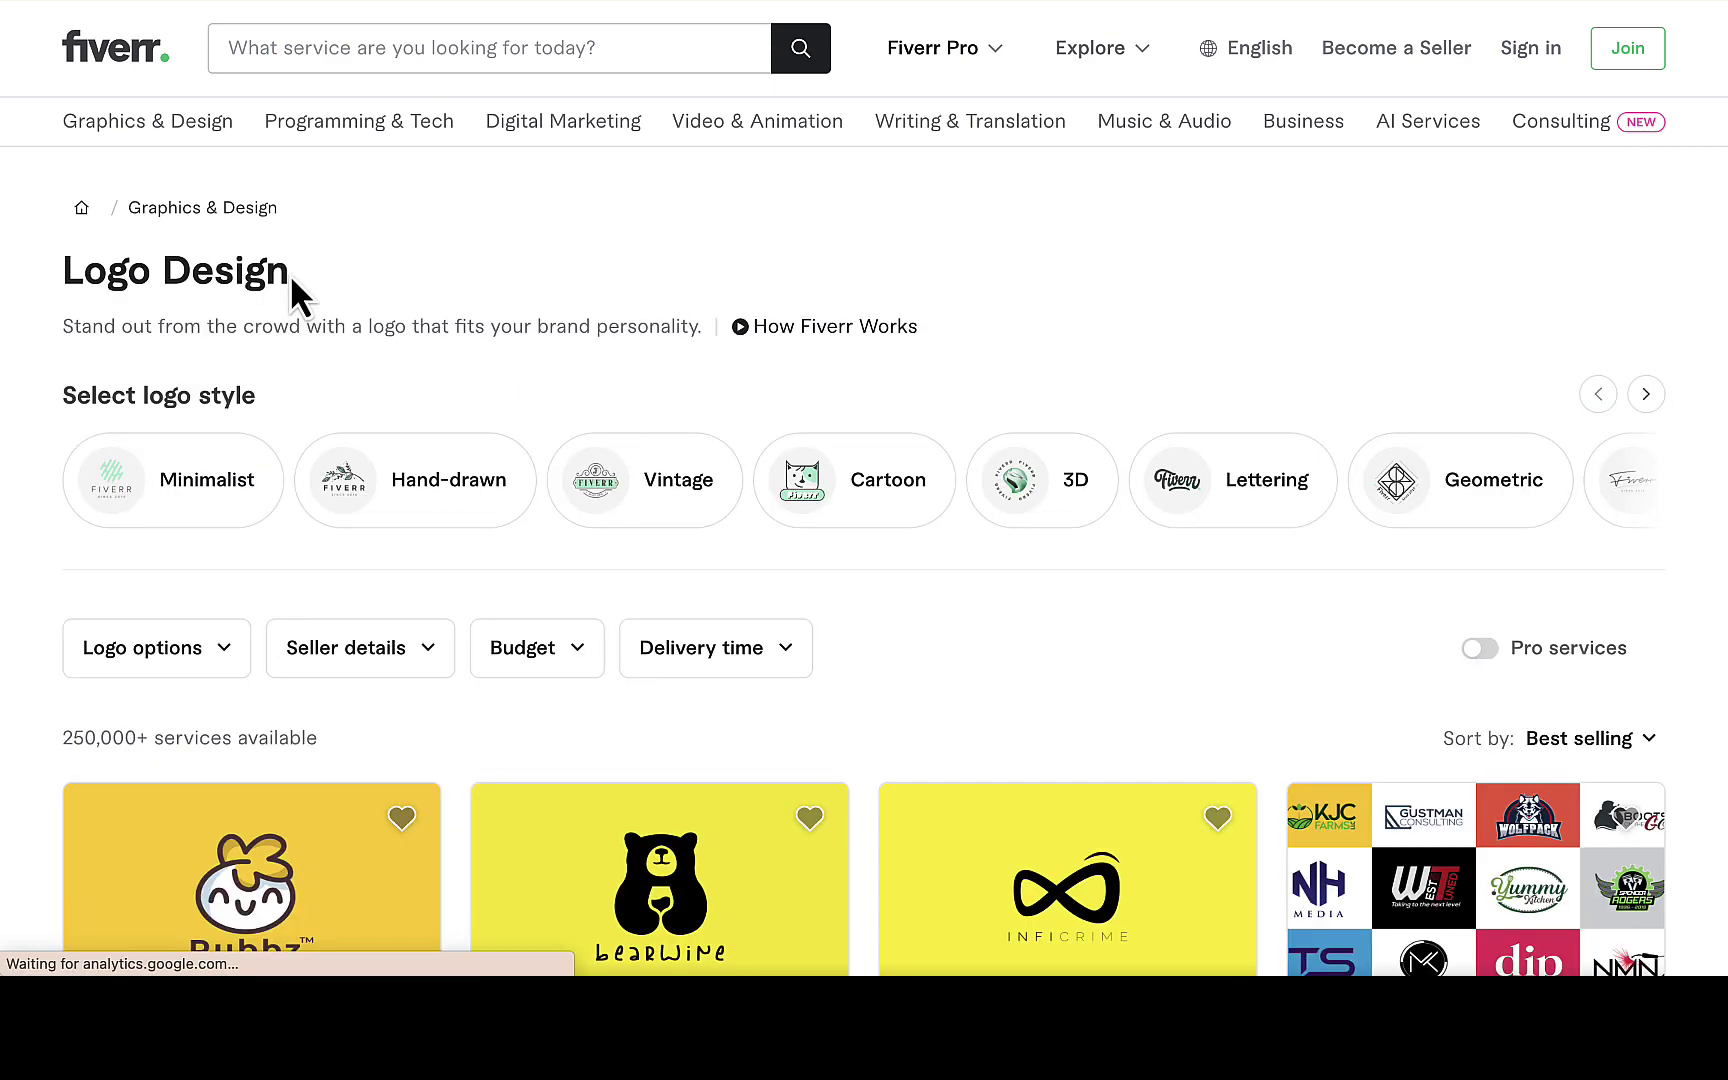
scroll(289, 273, "down", 2)
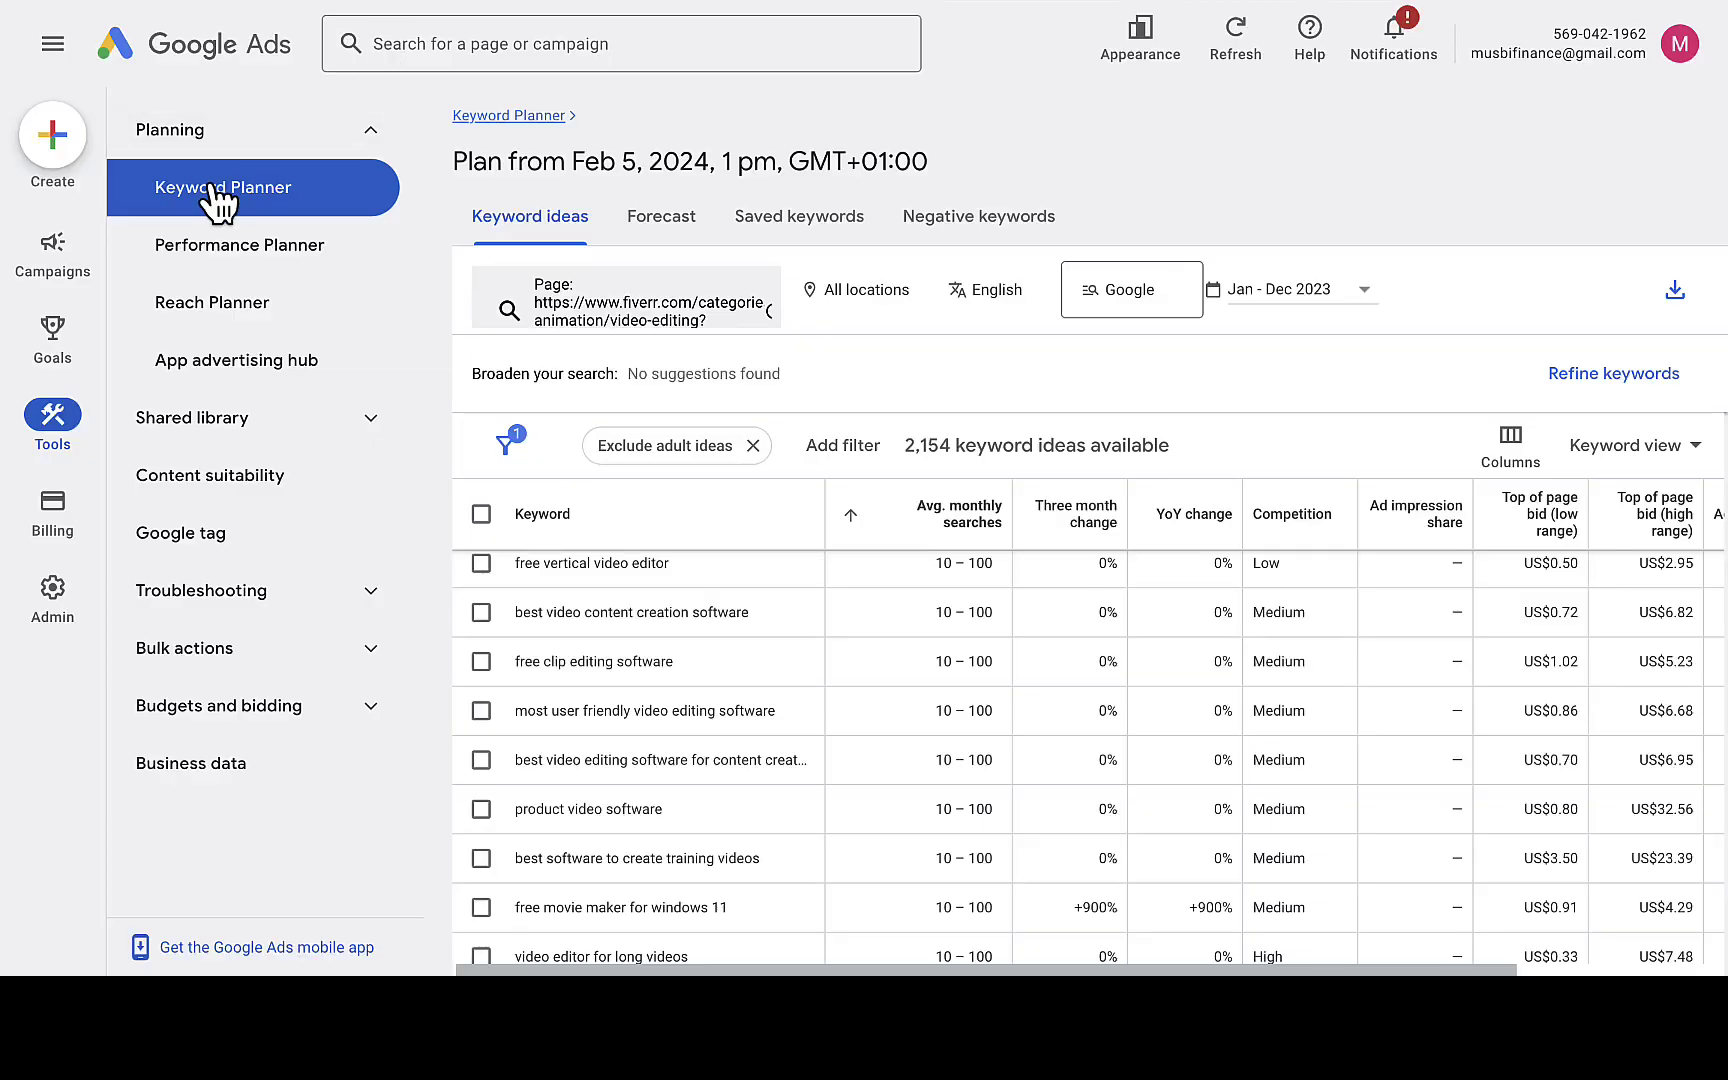
Switch to Google Ads and start discovering new keywords from a website in Keyword Planner.
left_click(216, 204)
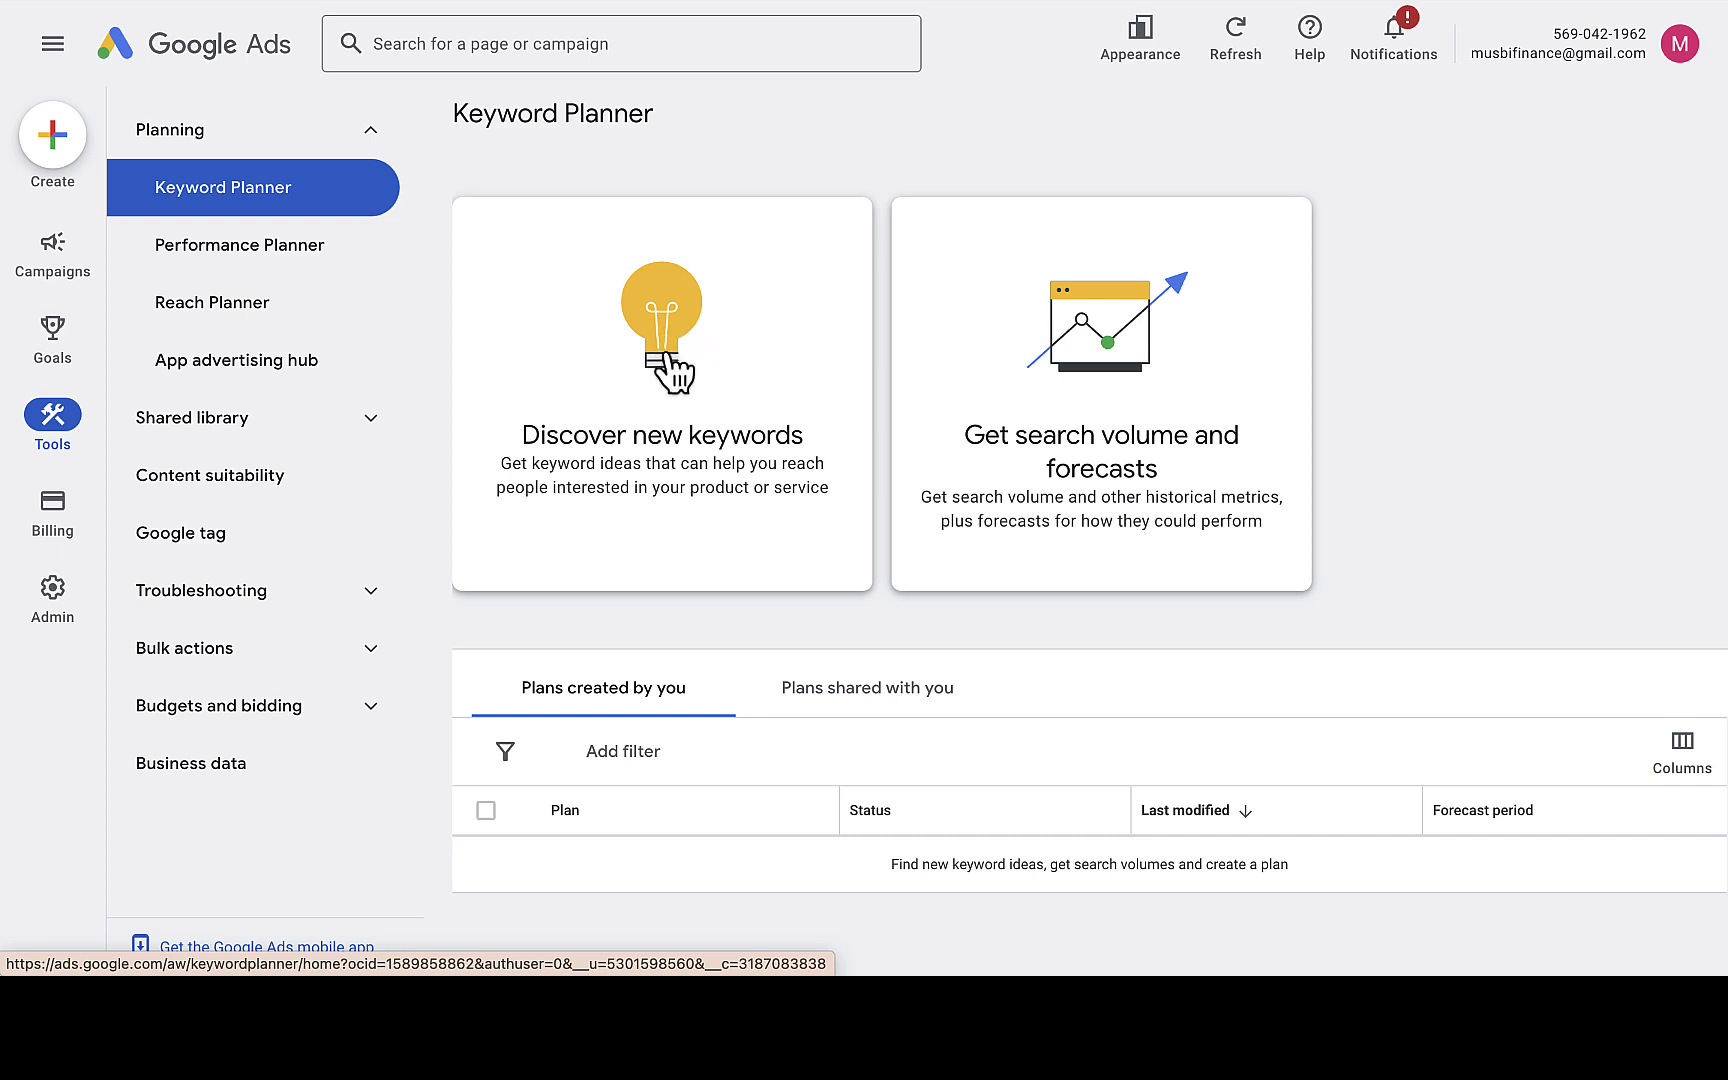
left_click(665, 372)
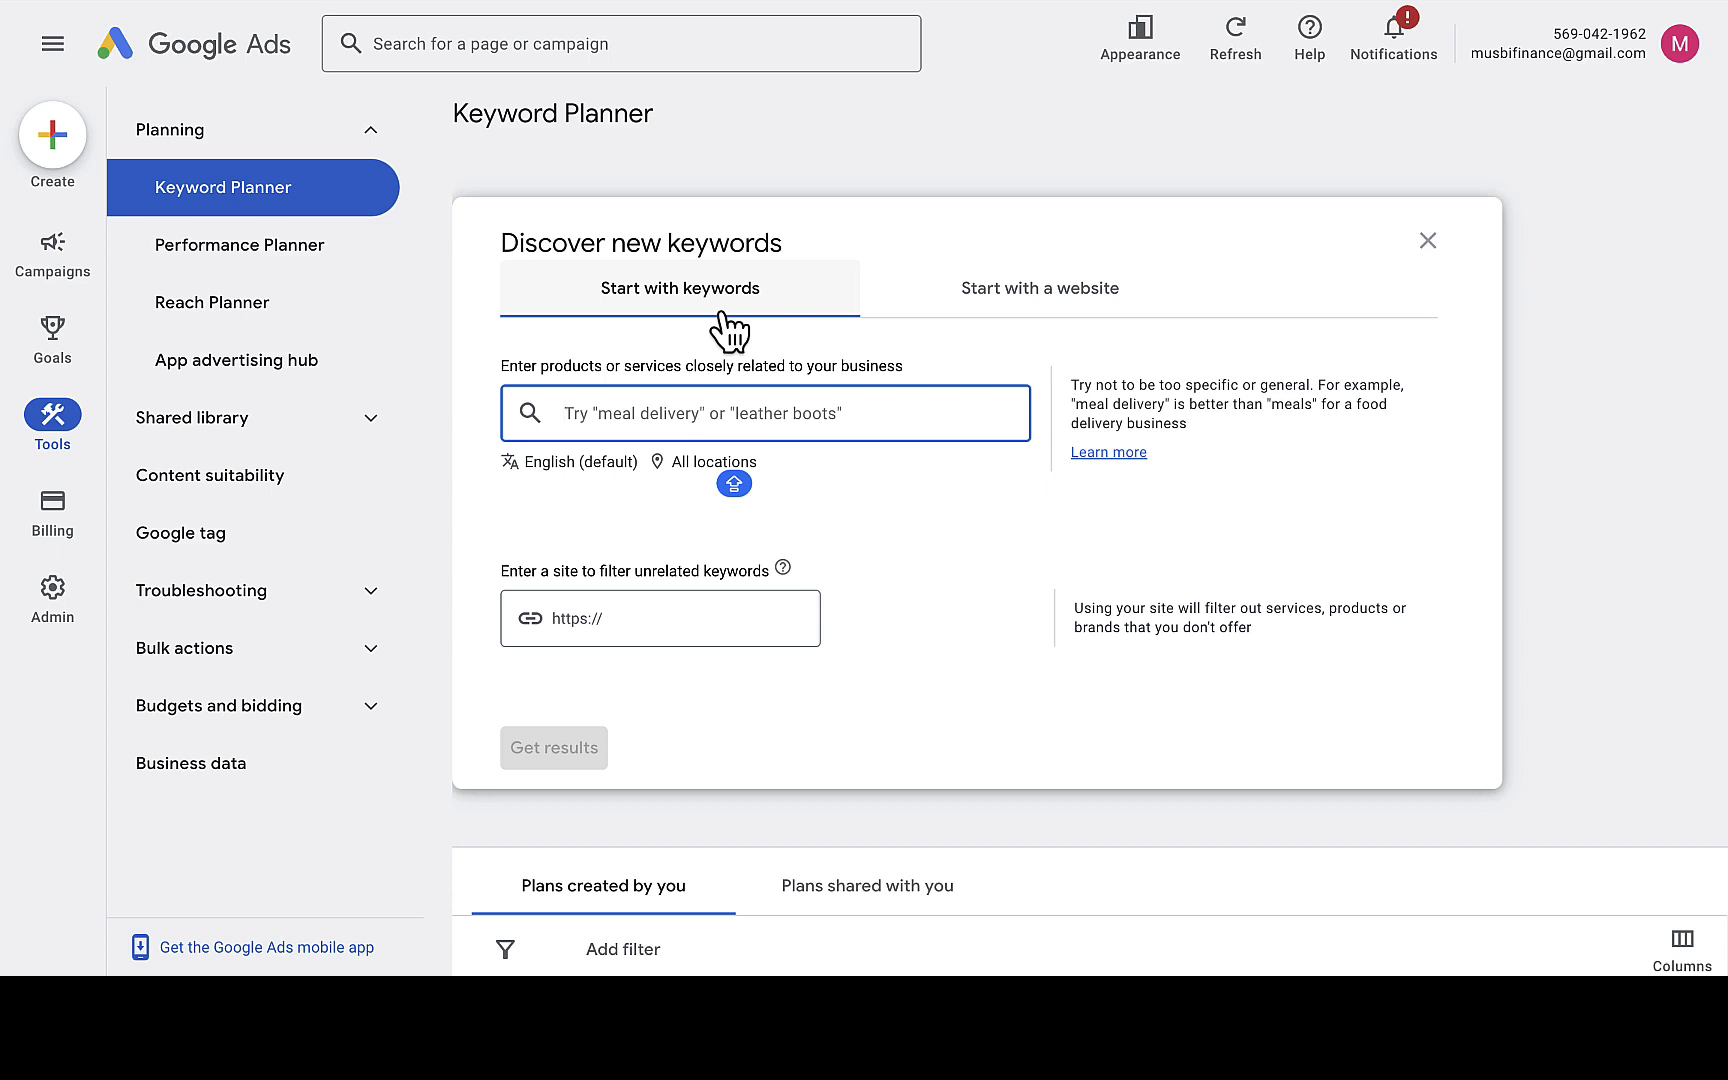
left_click(1020, 316)
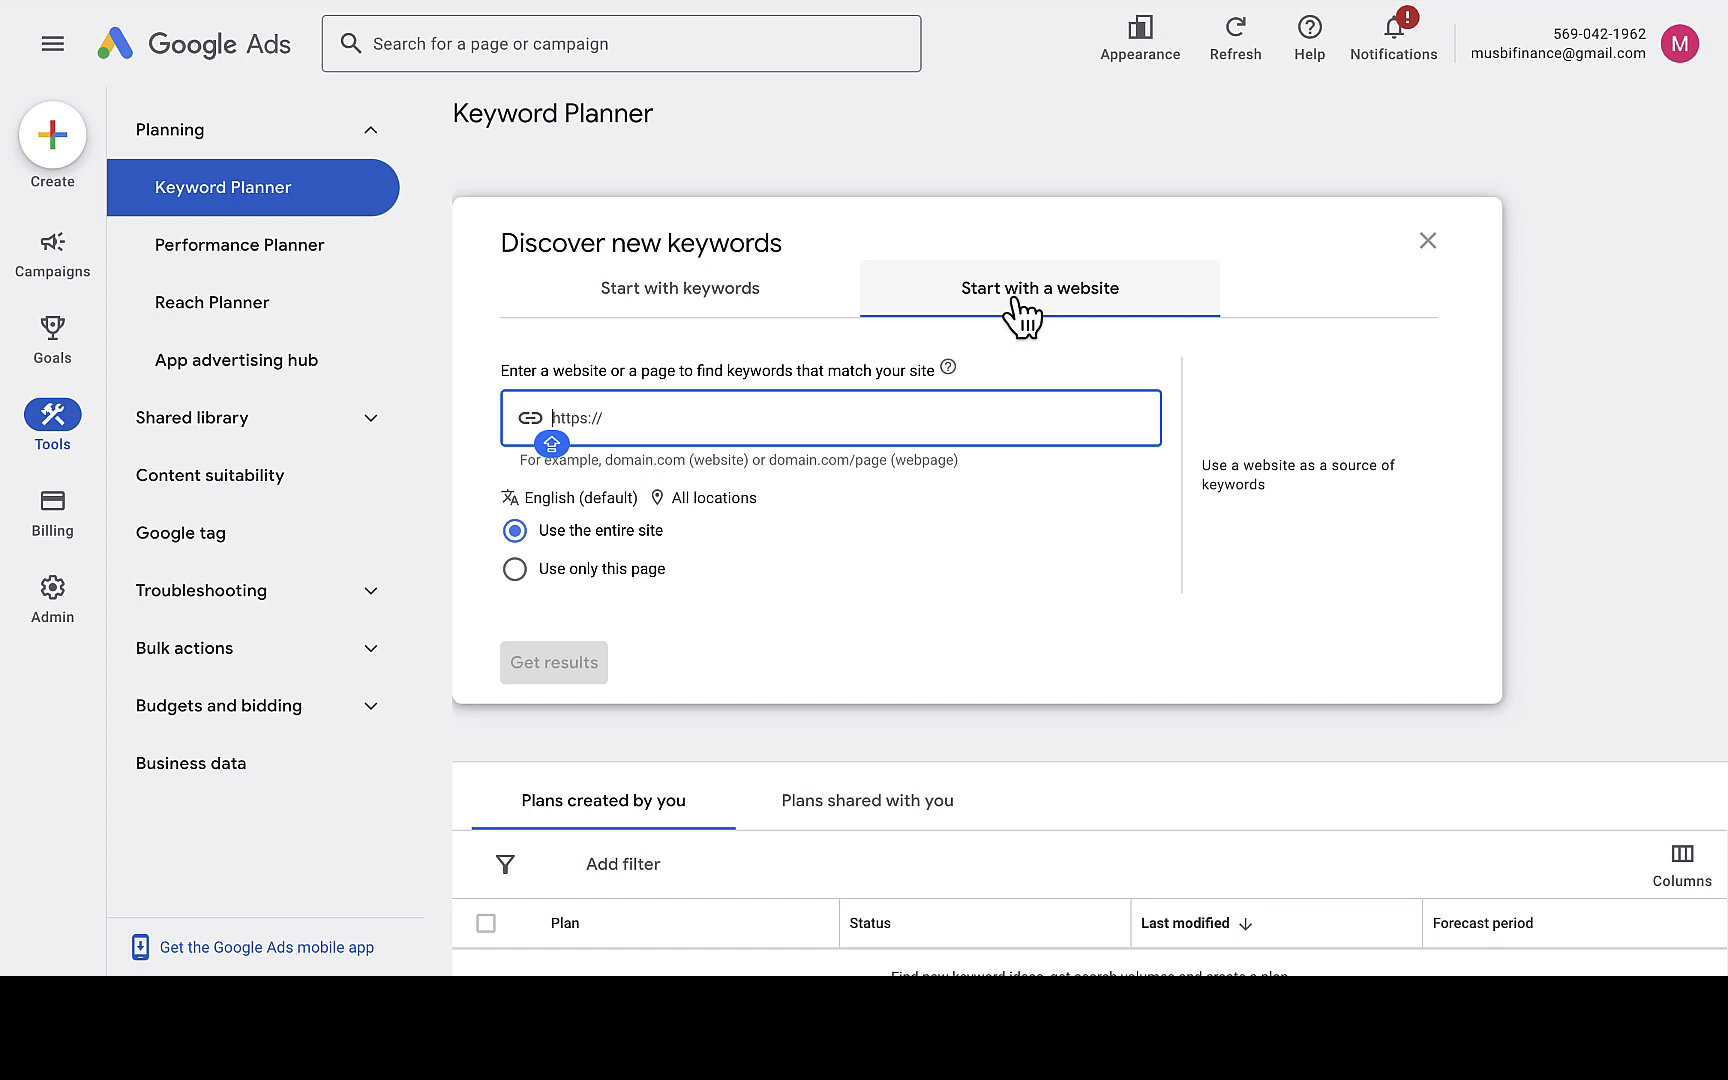
type("https://www.fiverr.com/categories/graphics-design/creative-logo-design?source=category_tree")
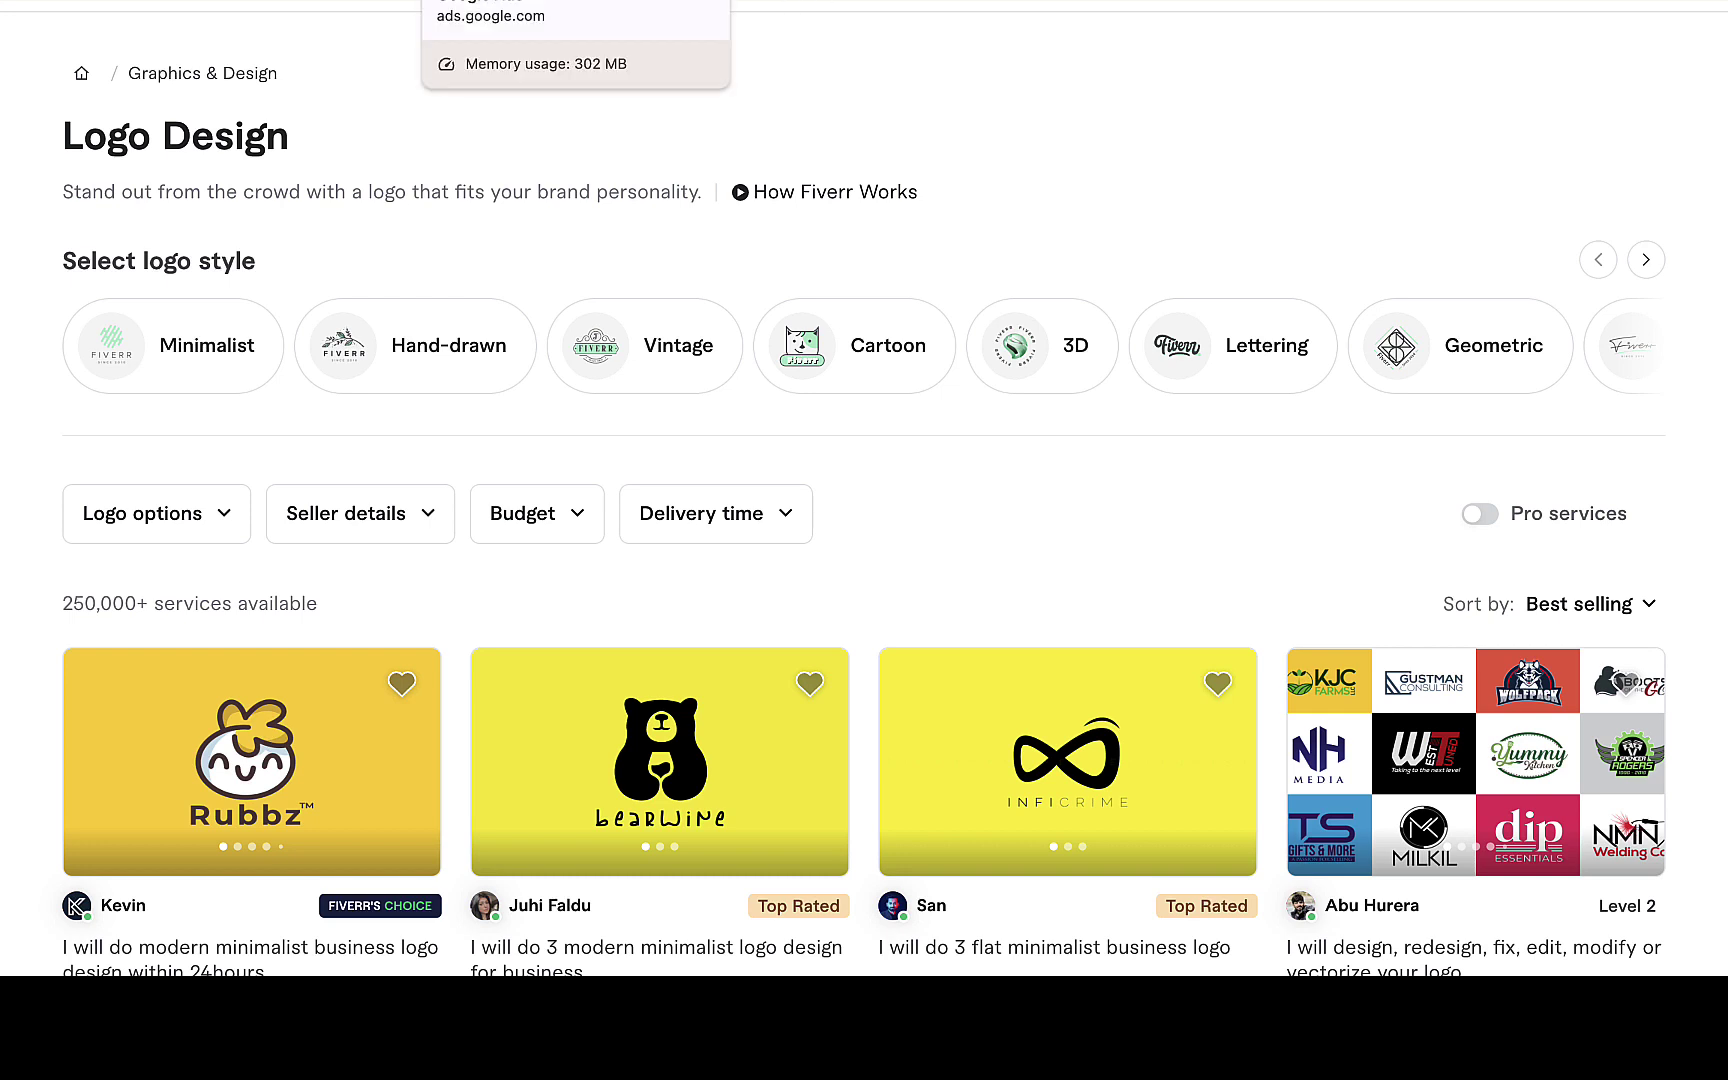
left_click(580, 2)
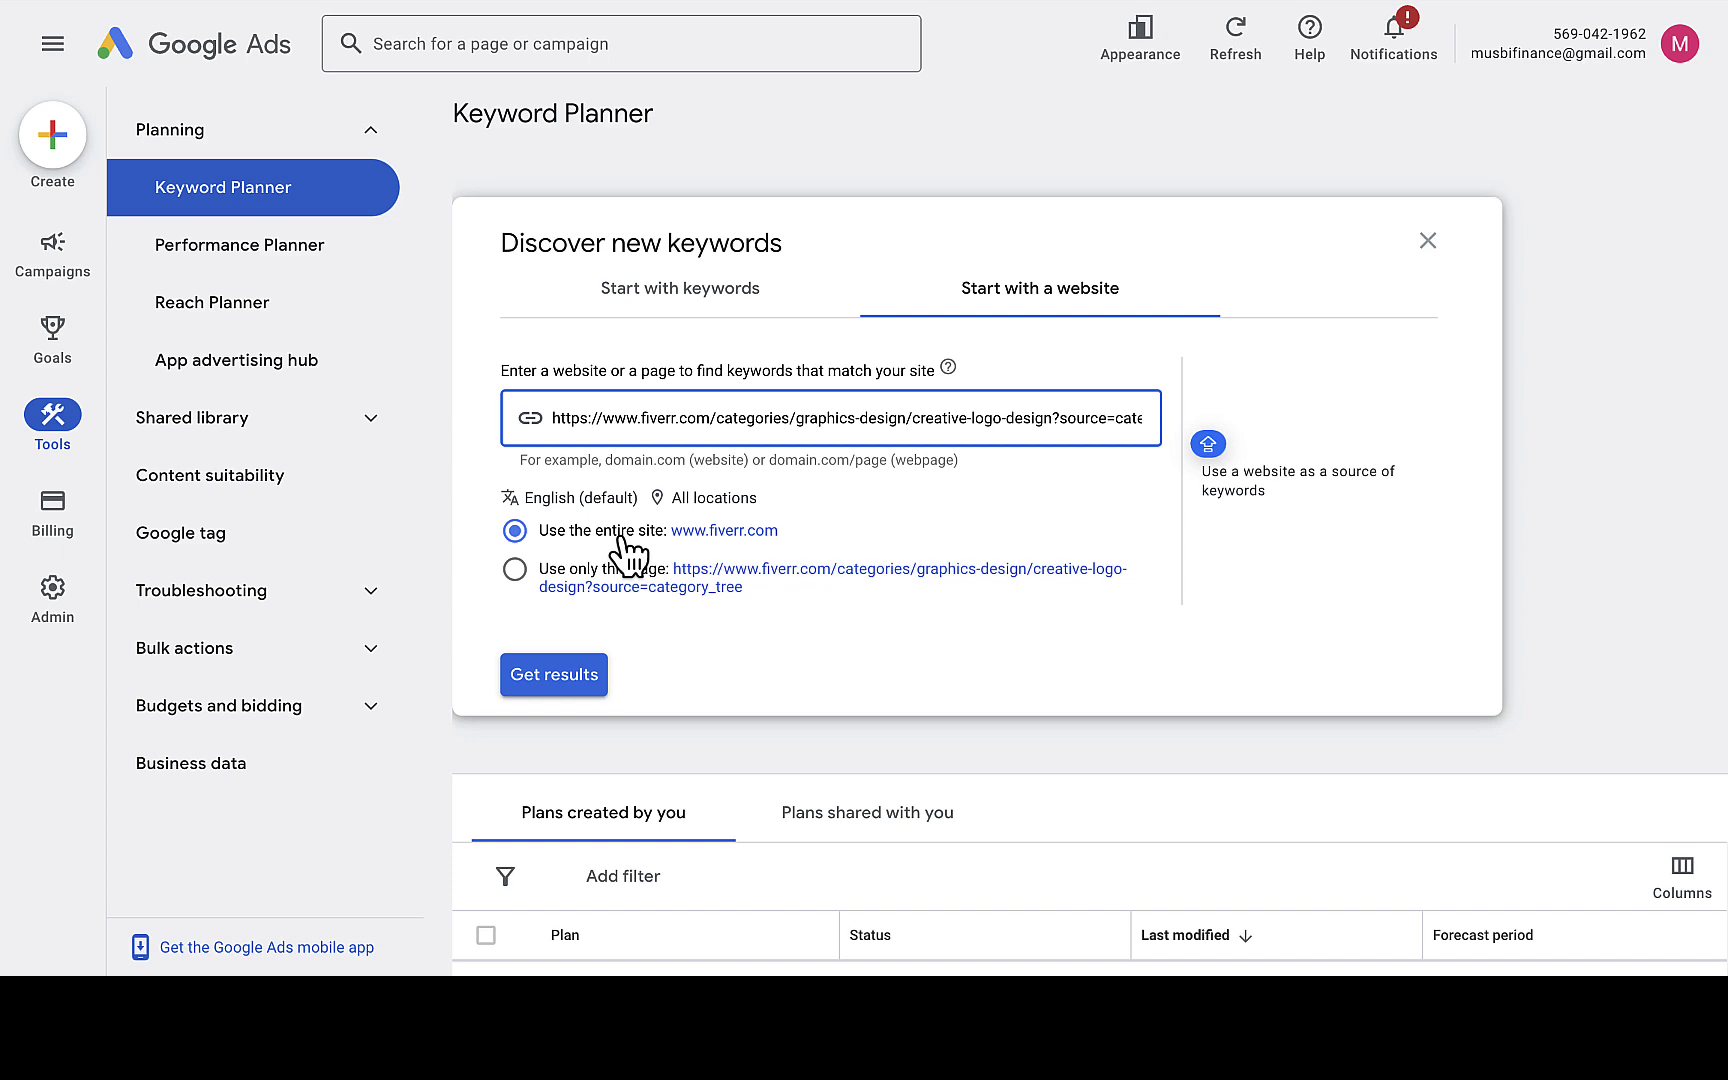
left_click(514, 570)
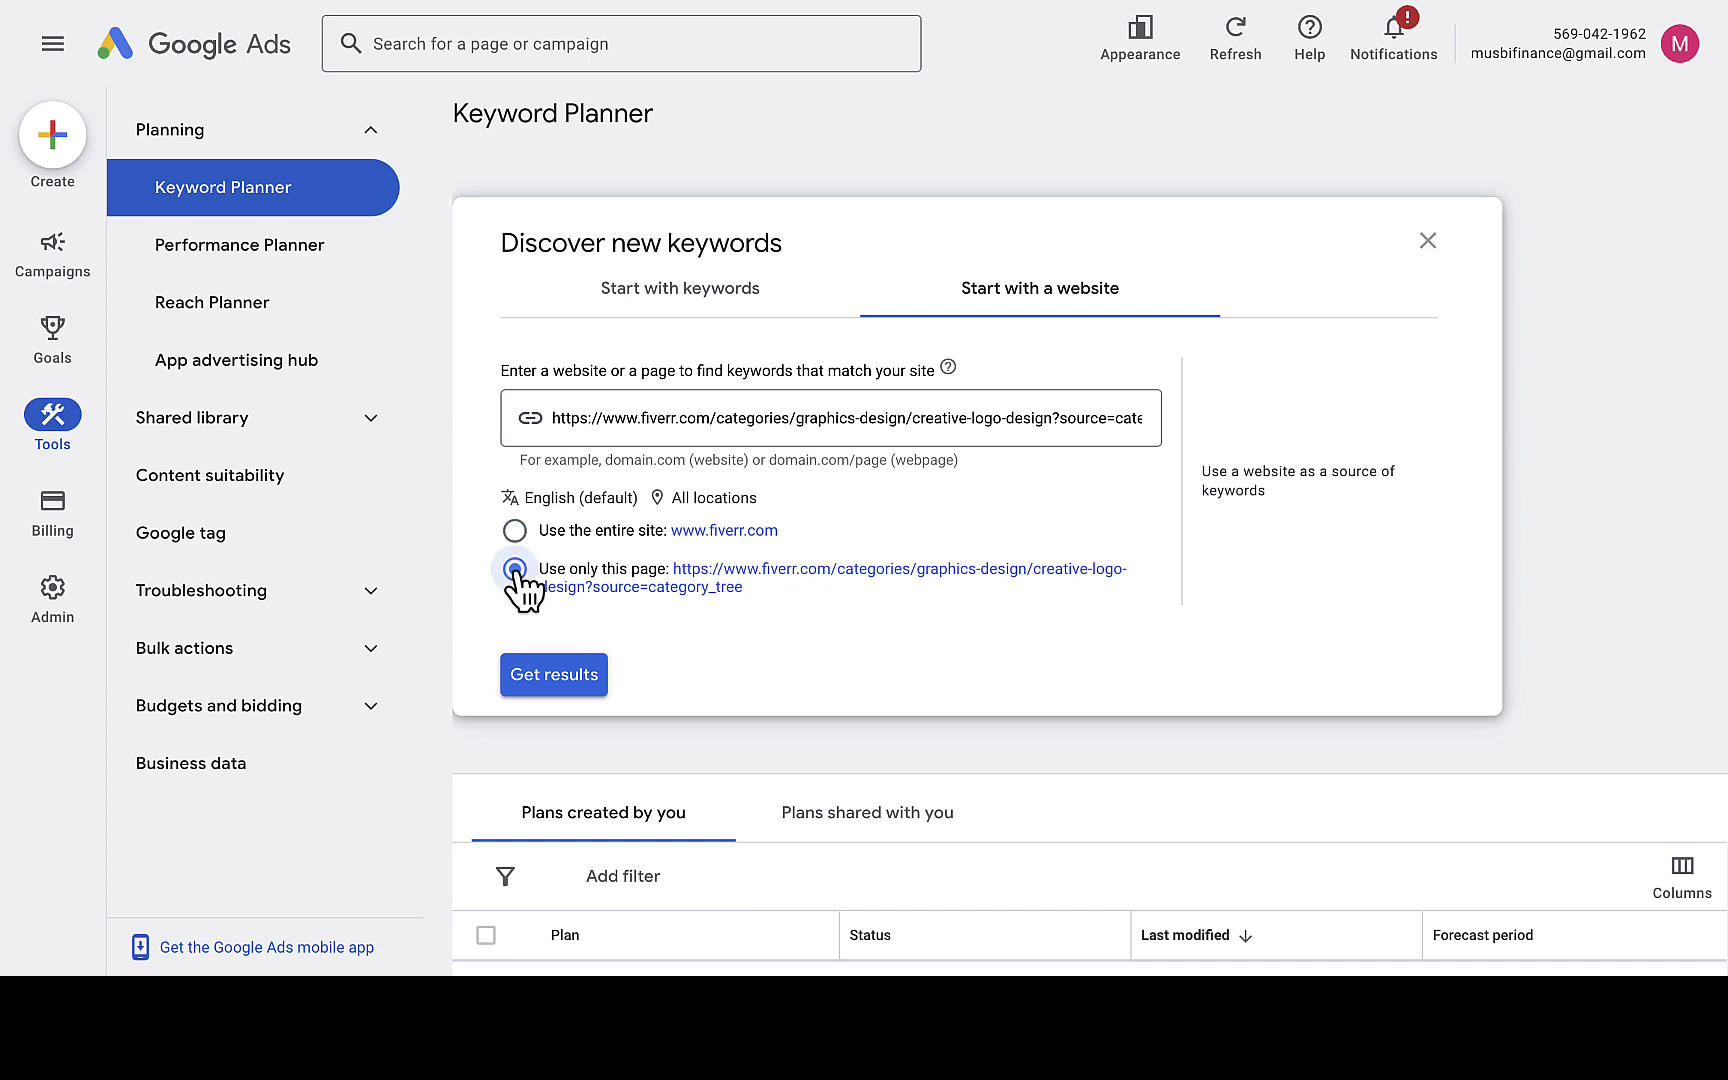
left_click(560, 678)
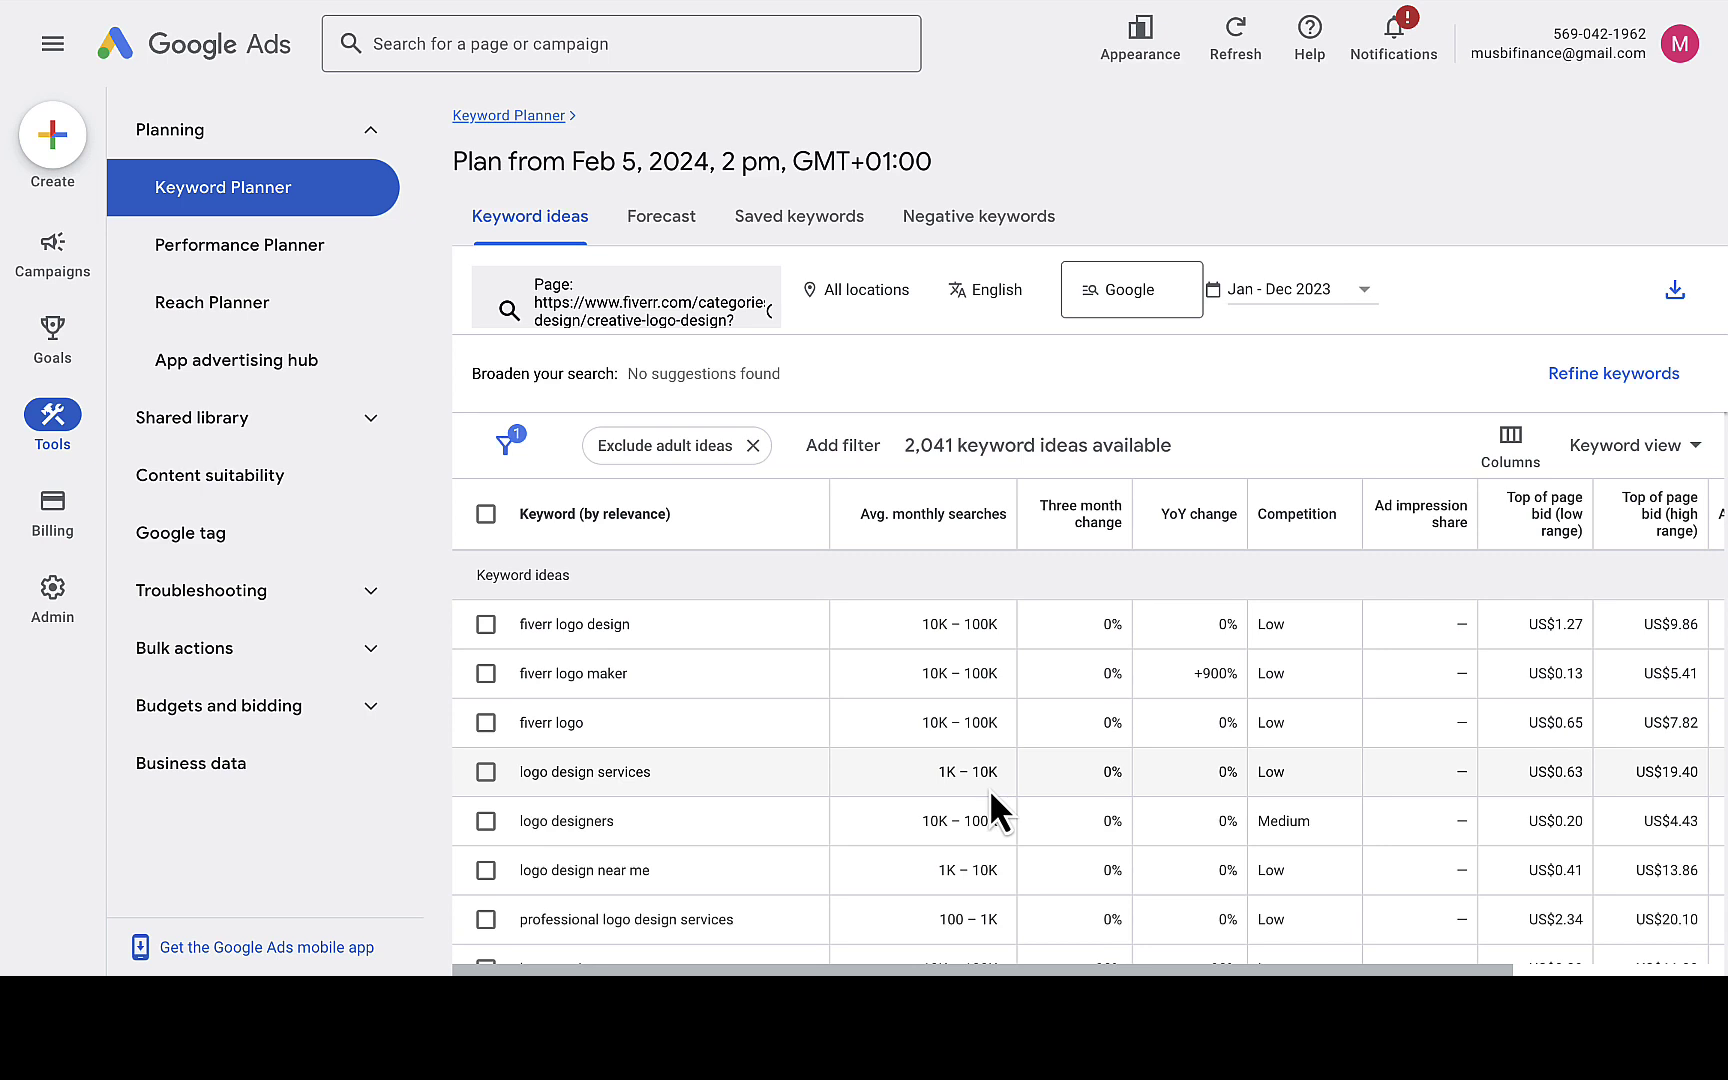
Sort the keyword ideas by average monthly searches in ascending order.
mouse_move(935, 522)
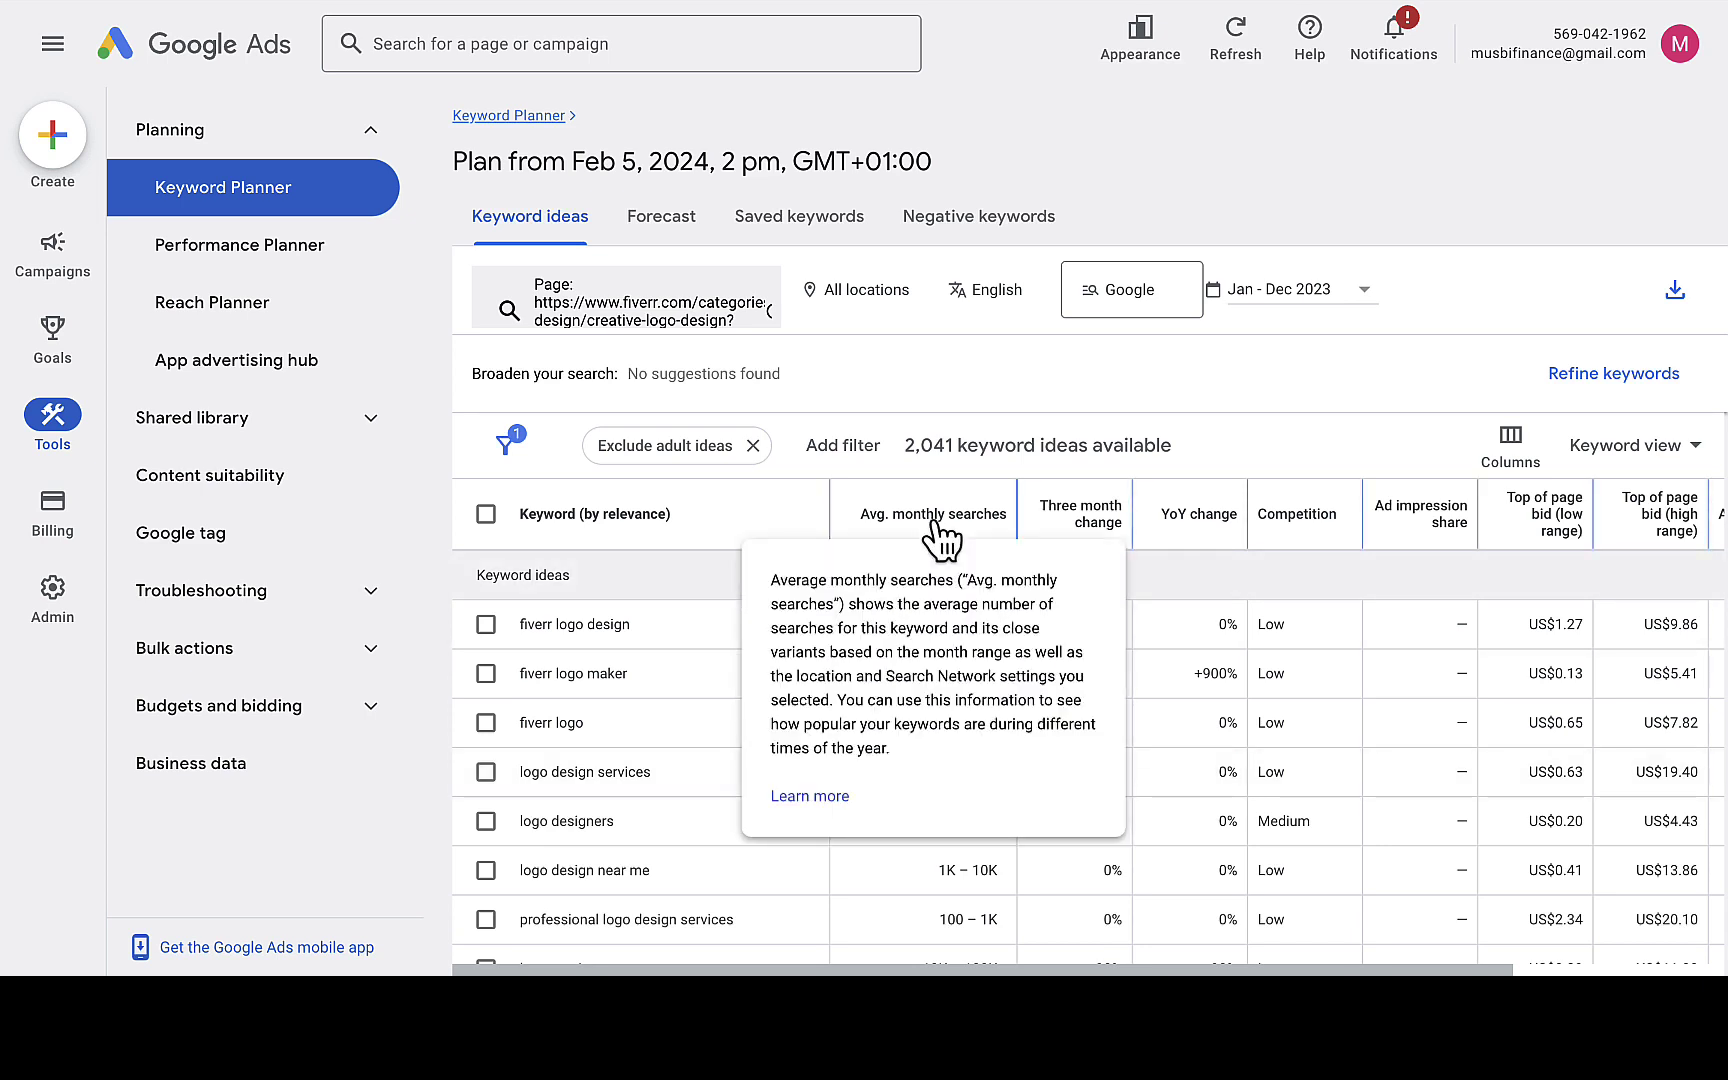
left_click(933, 522)
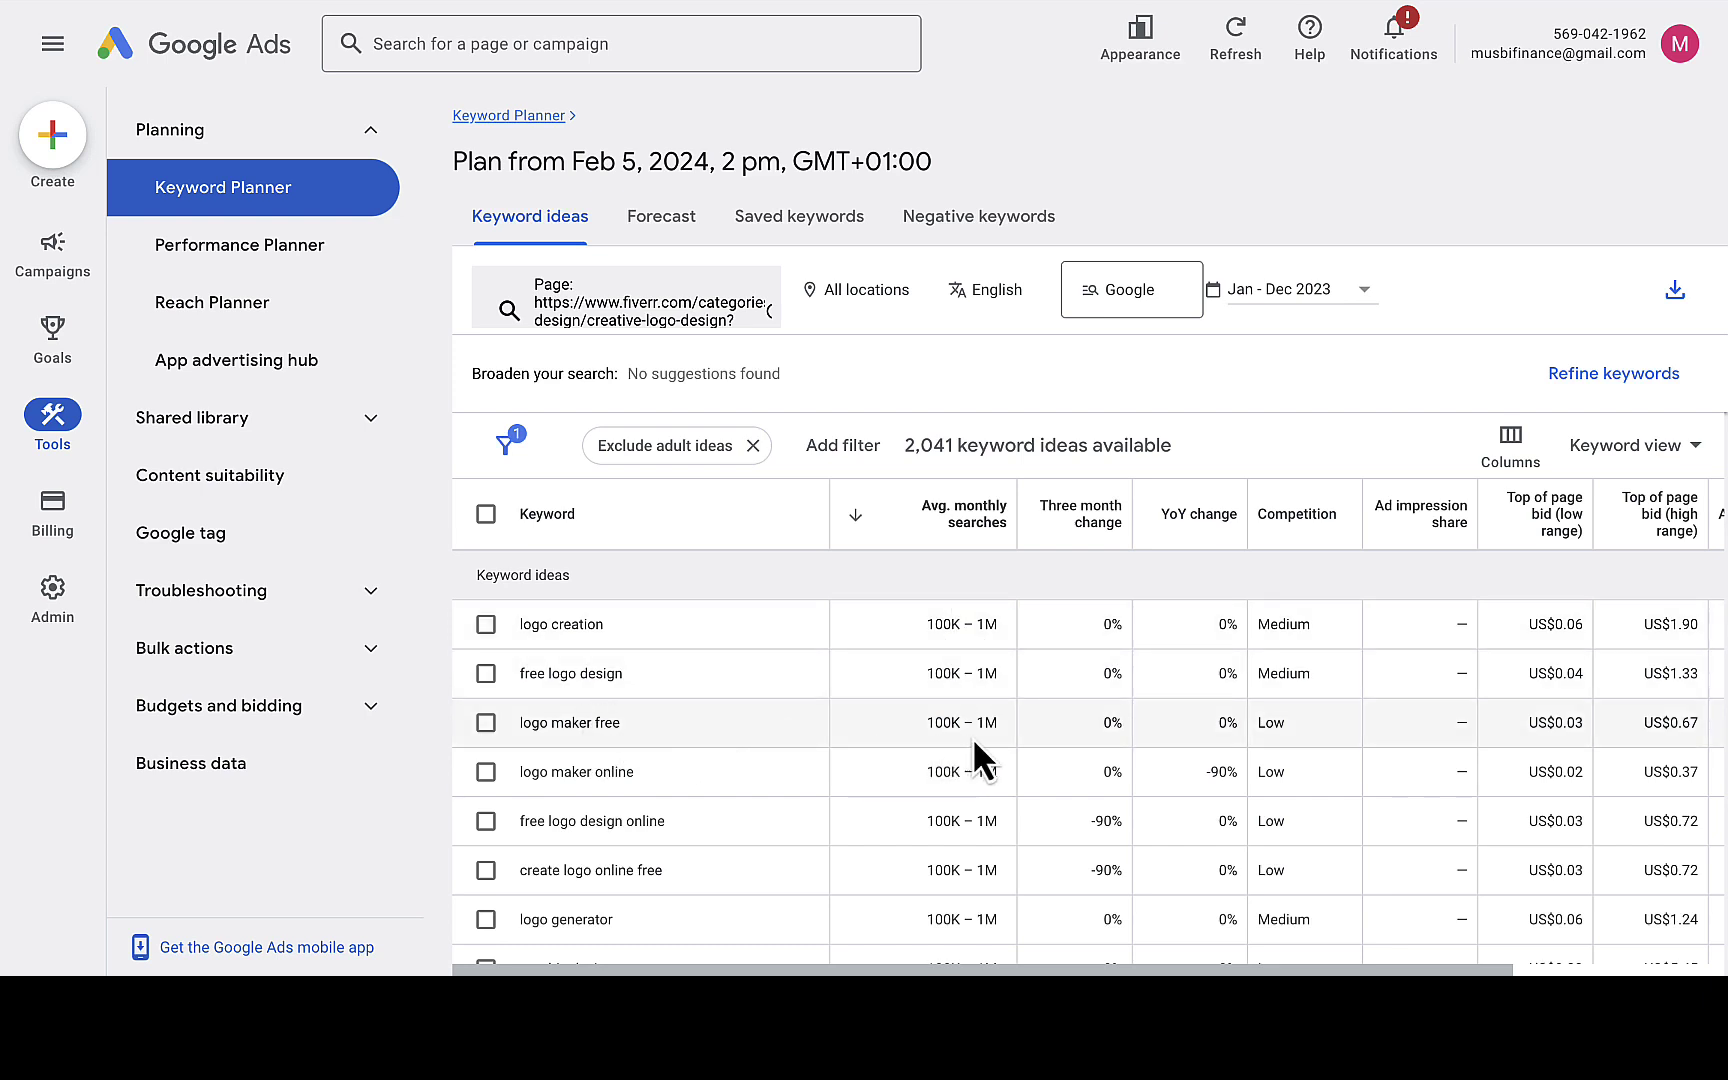
left_click(966, 524)
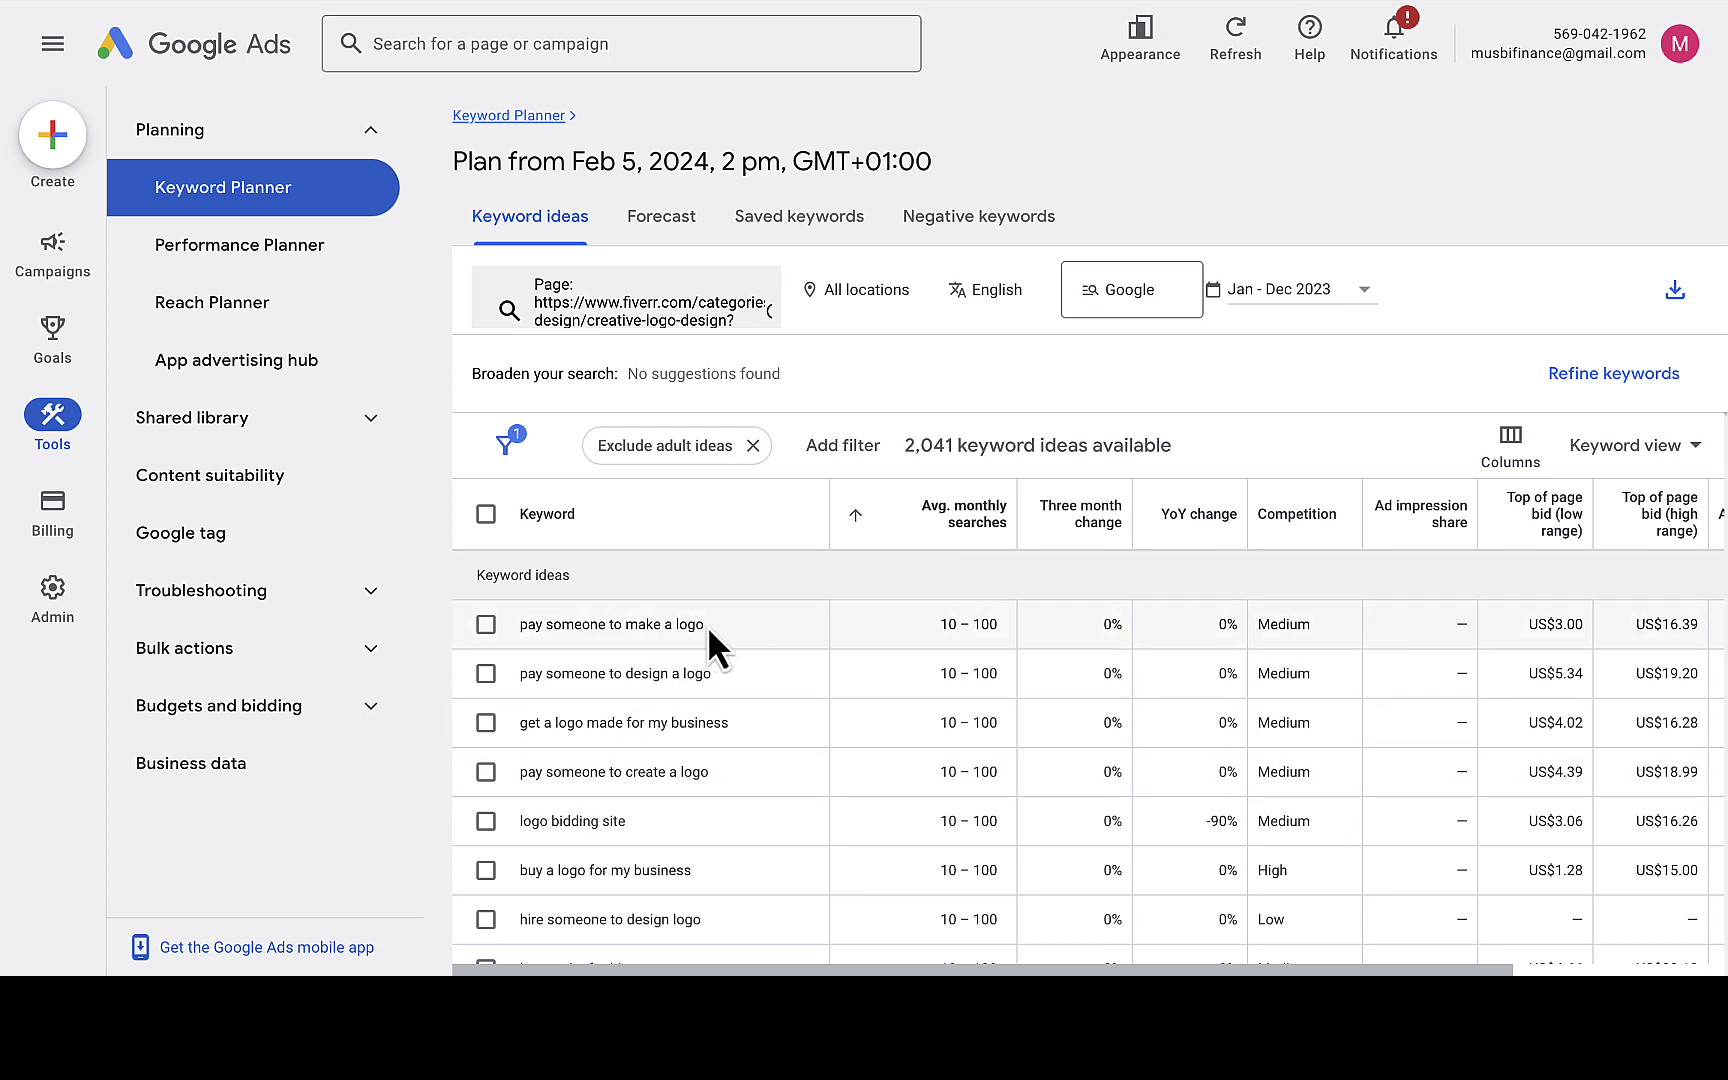
Copy the keyword idea "pay someone to make a logo" from Keyword Planner and open the Fiverr homepage in a new tab.
left_click_drag(705, 624, 547, 624)
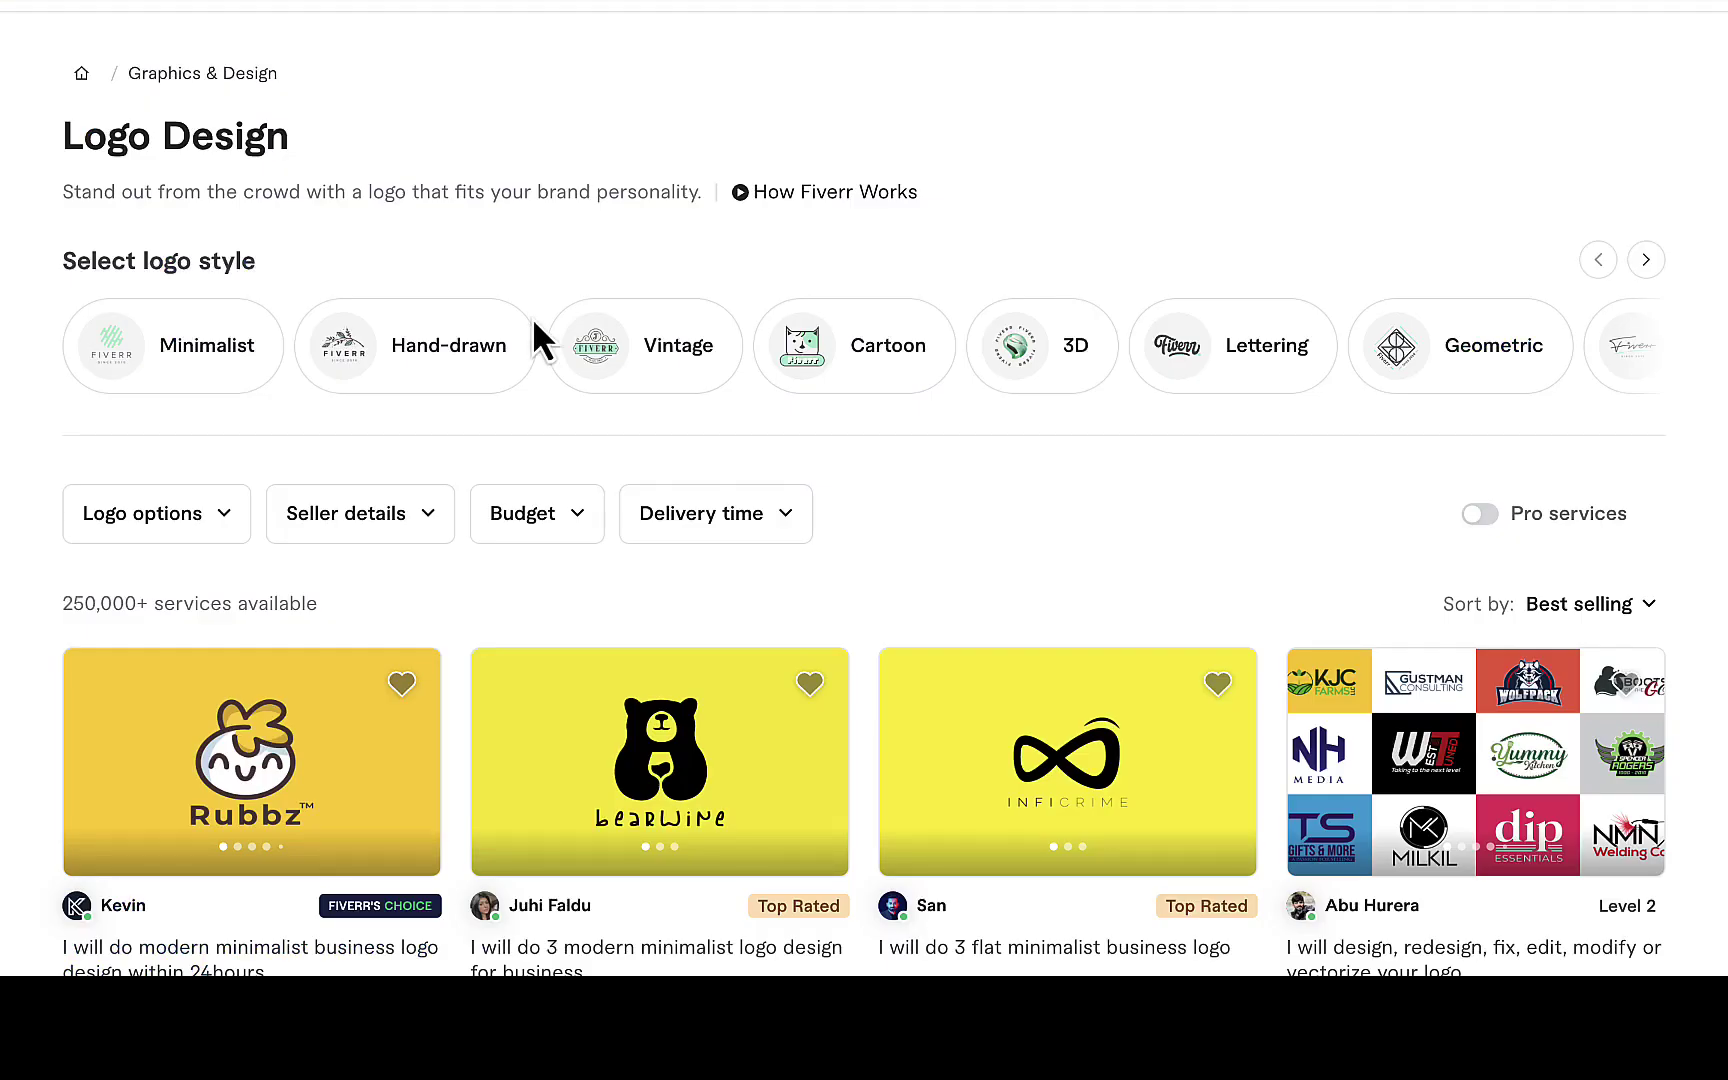
scroll(267, 162, "up", 2)
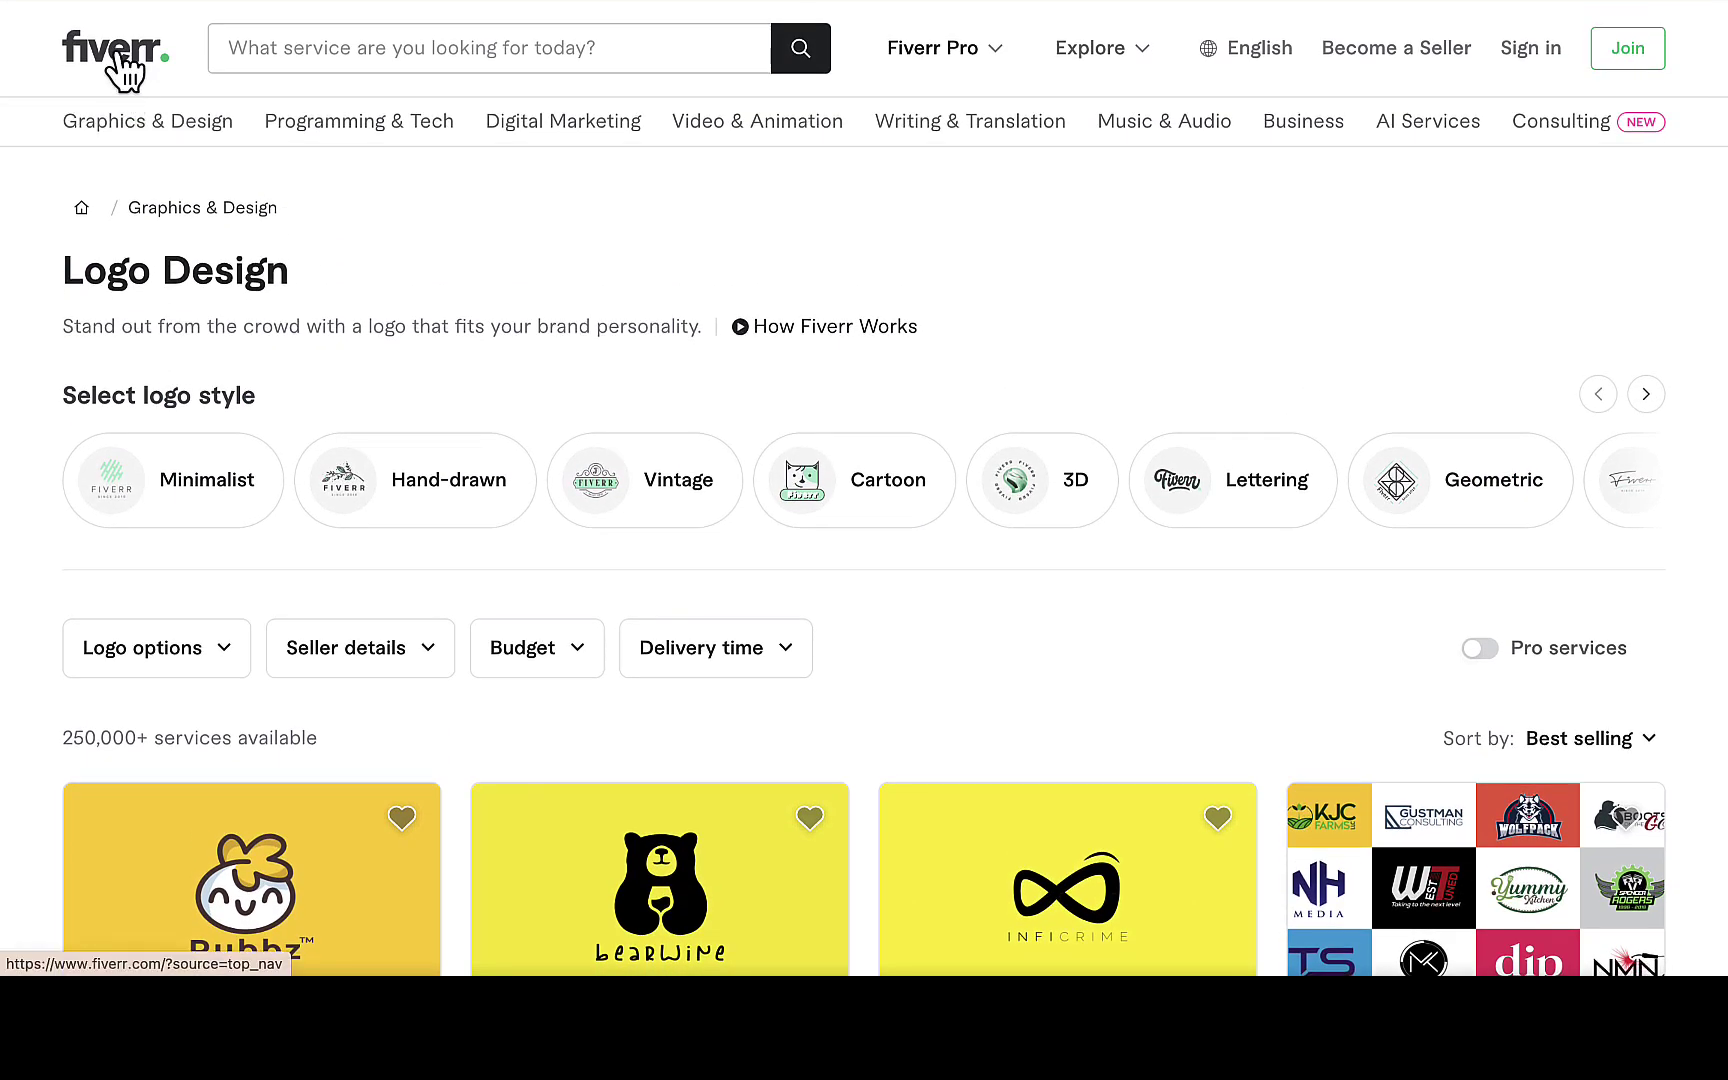
right_click(118, 56)
left_click(198, 66)
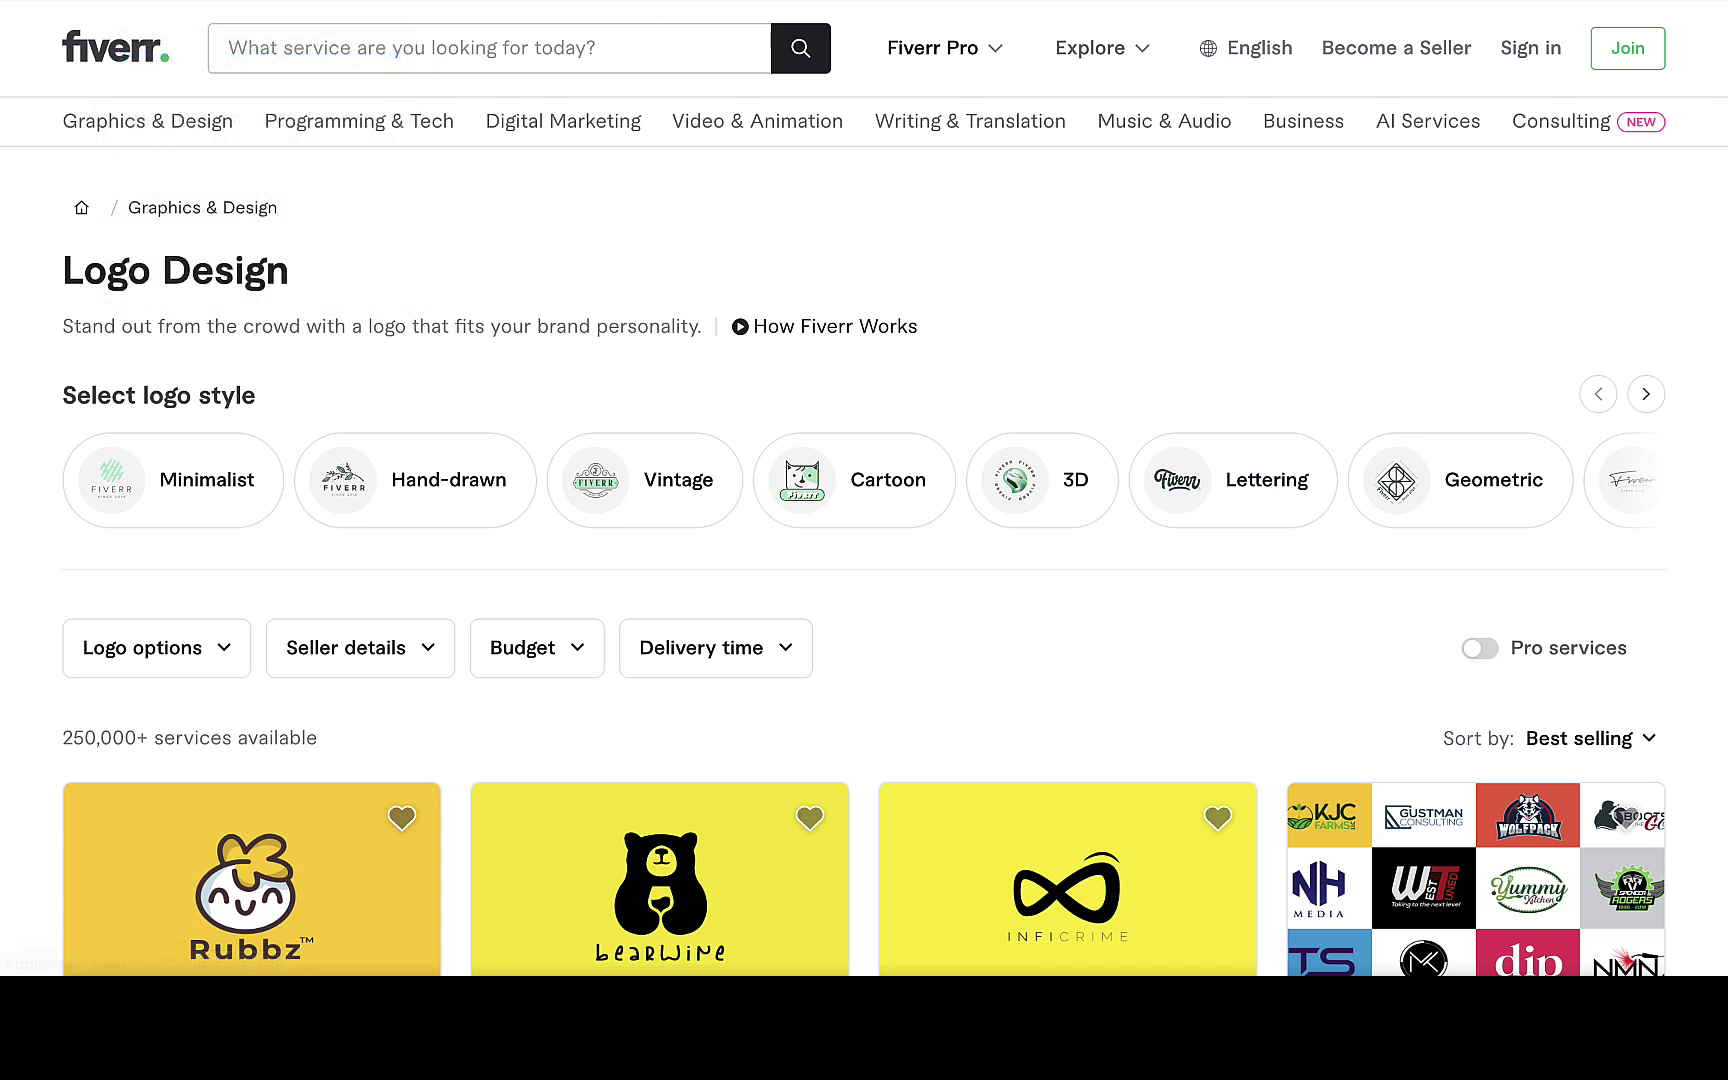
key("ctrl+Tab")
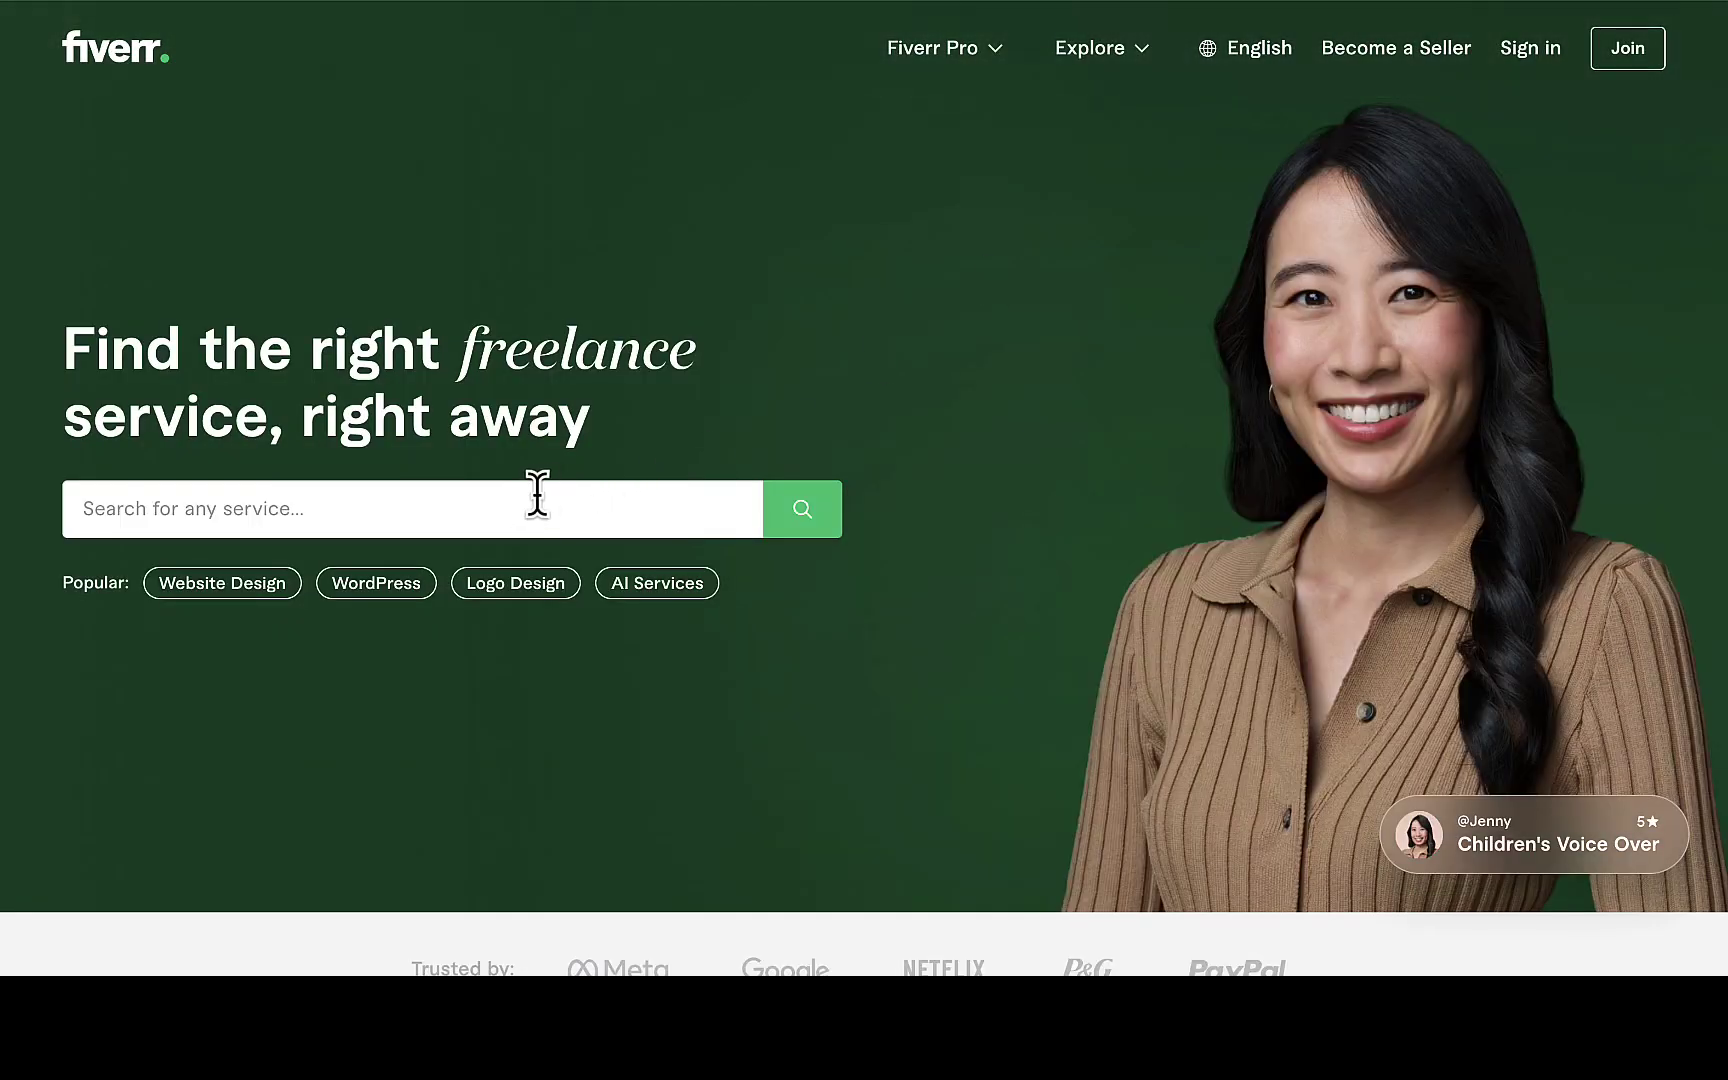
Search Fiverr for "pay someone to make a logo".
left_click(528, 512)
type("pay someone to make a logo")
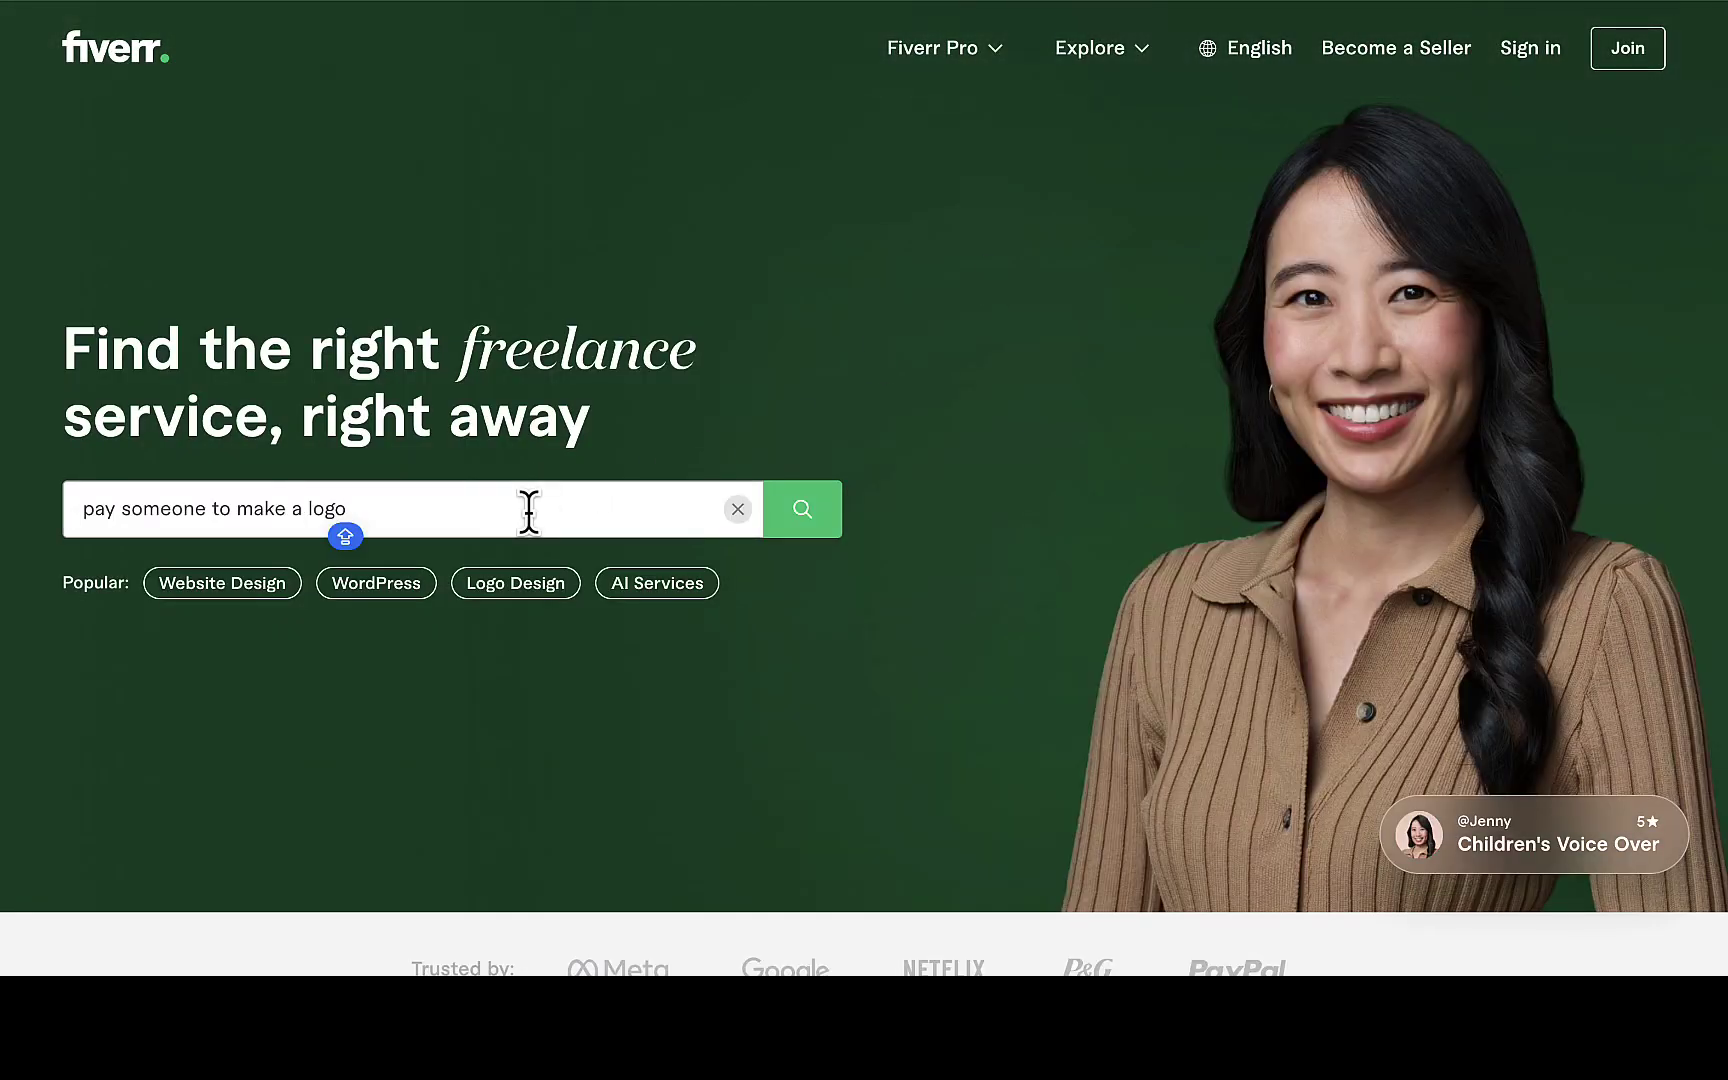
key("Return")
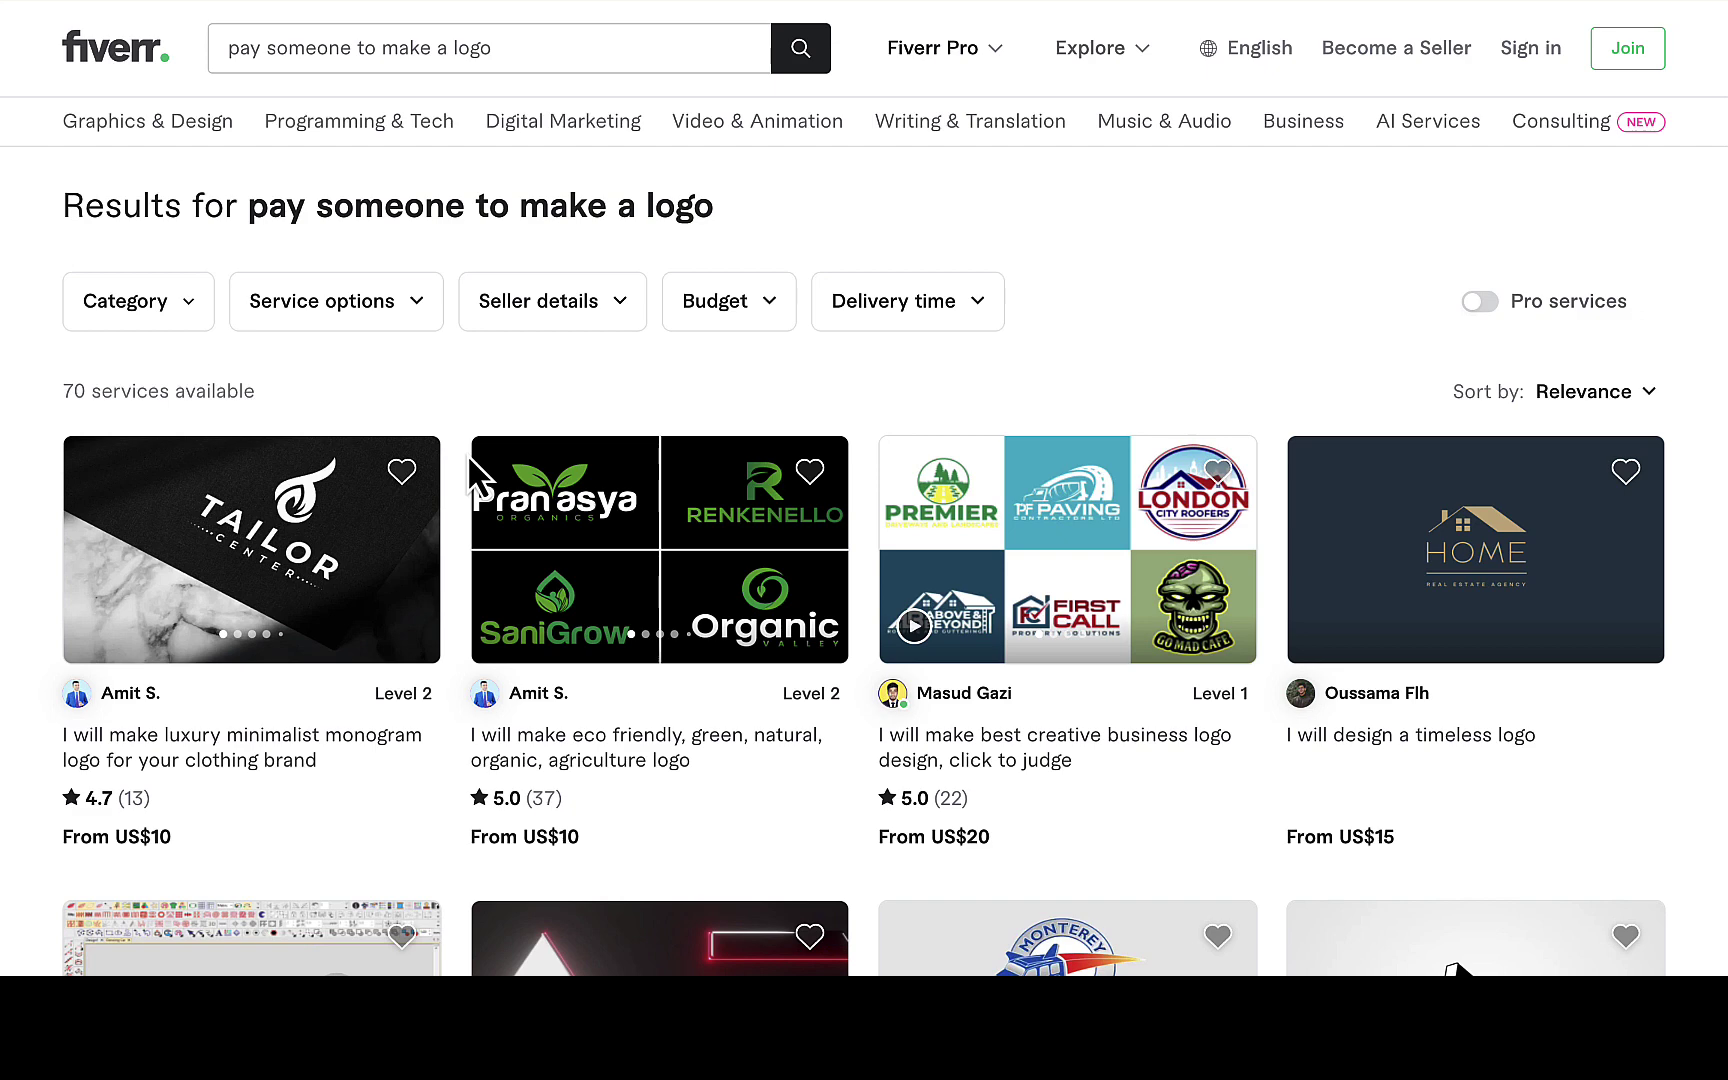
Examine the gigs found for "pay someone to make a logo" to judge how many really match the keyword.
scroll(467, 454, "down", 2)
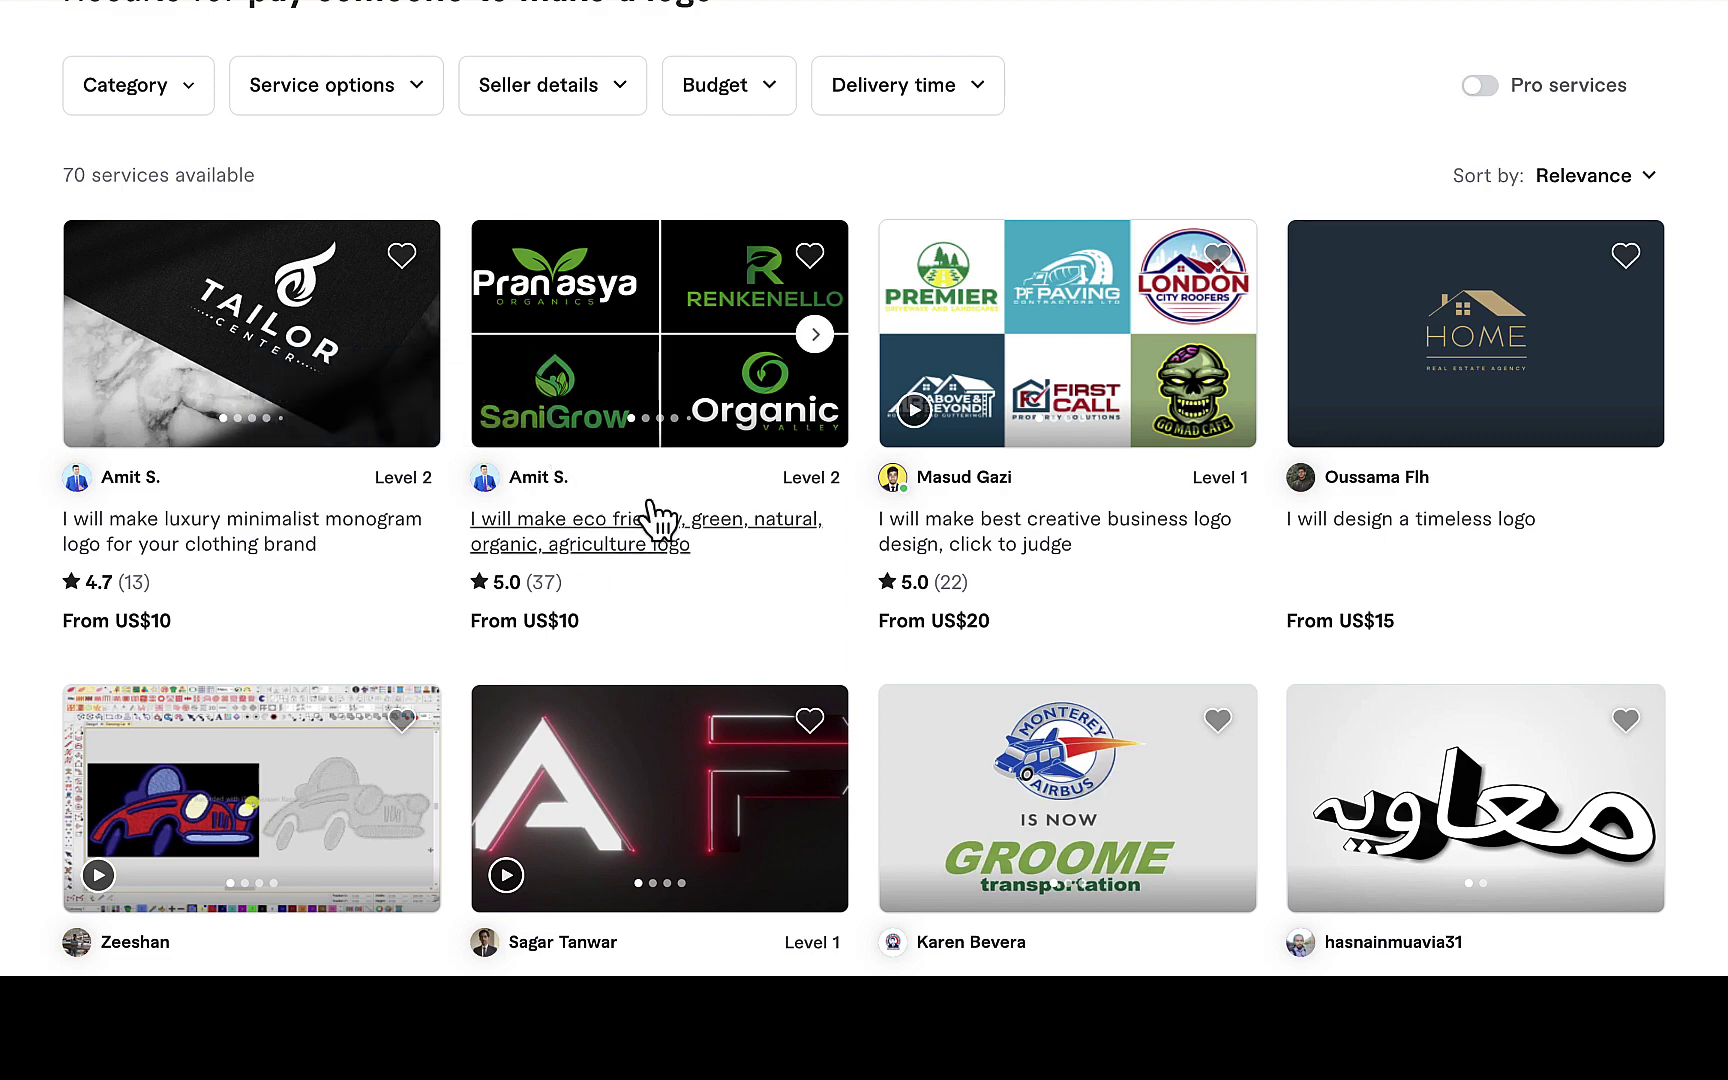
scroll(652, 530, "down", 4)
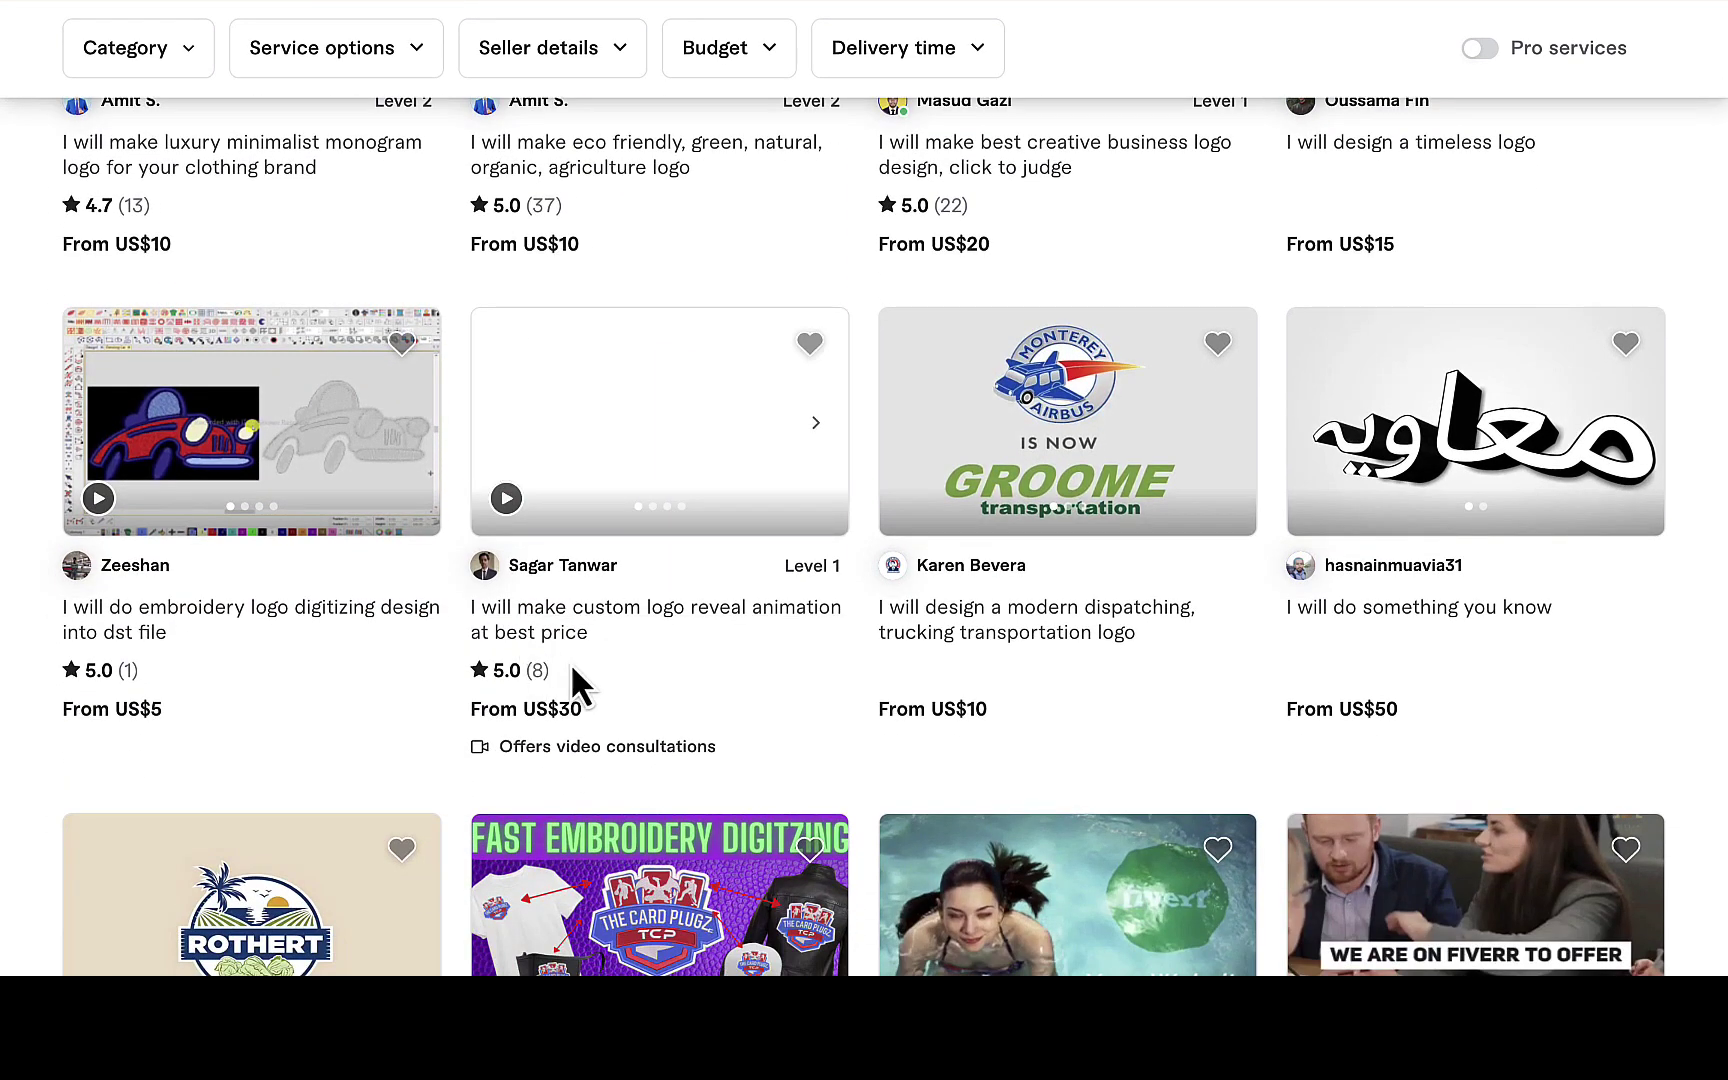
scroll(580, 660, "down", 5)
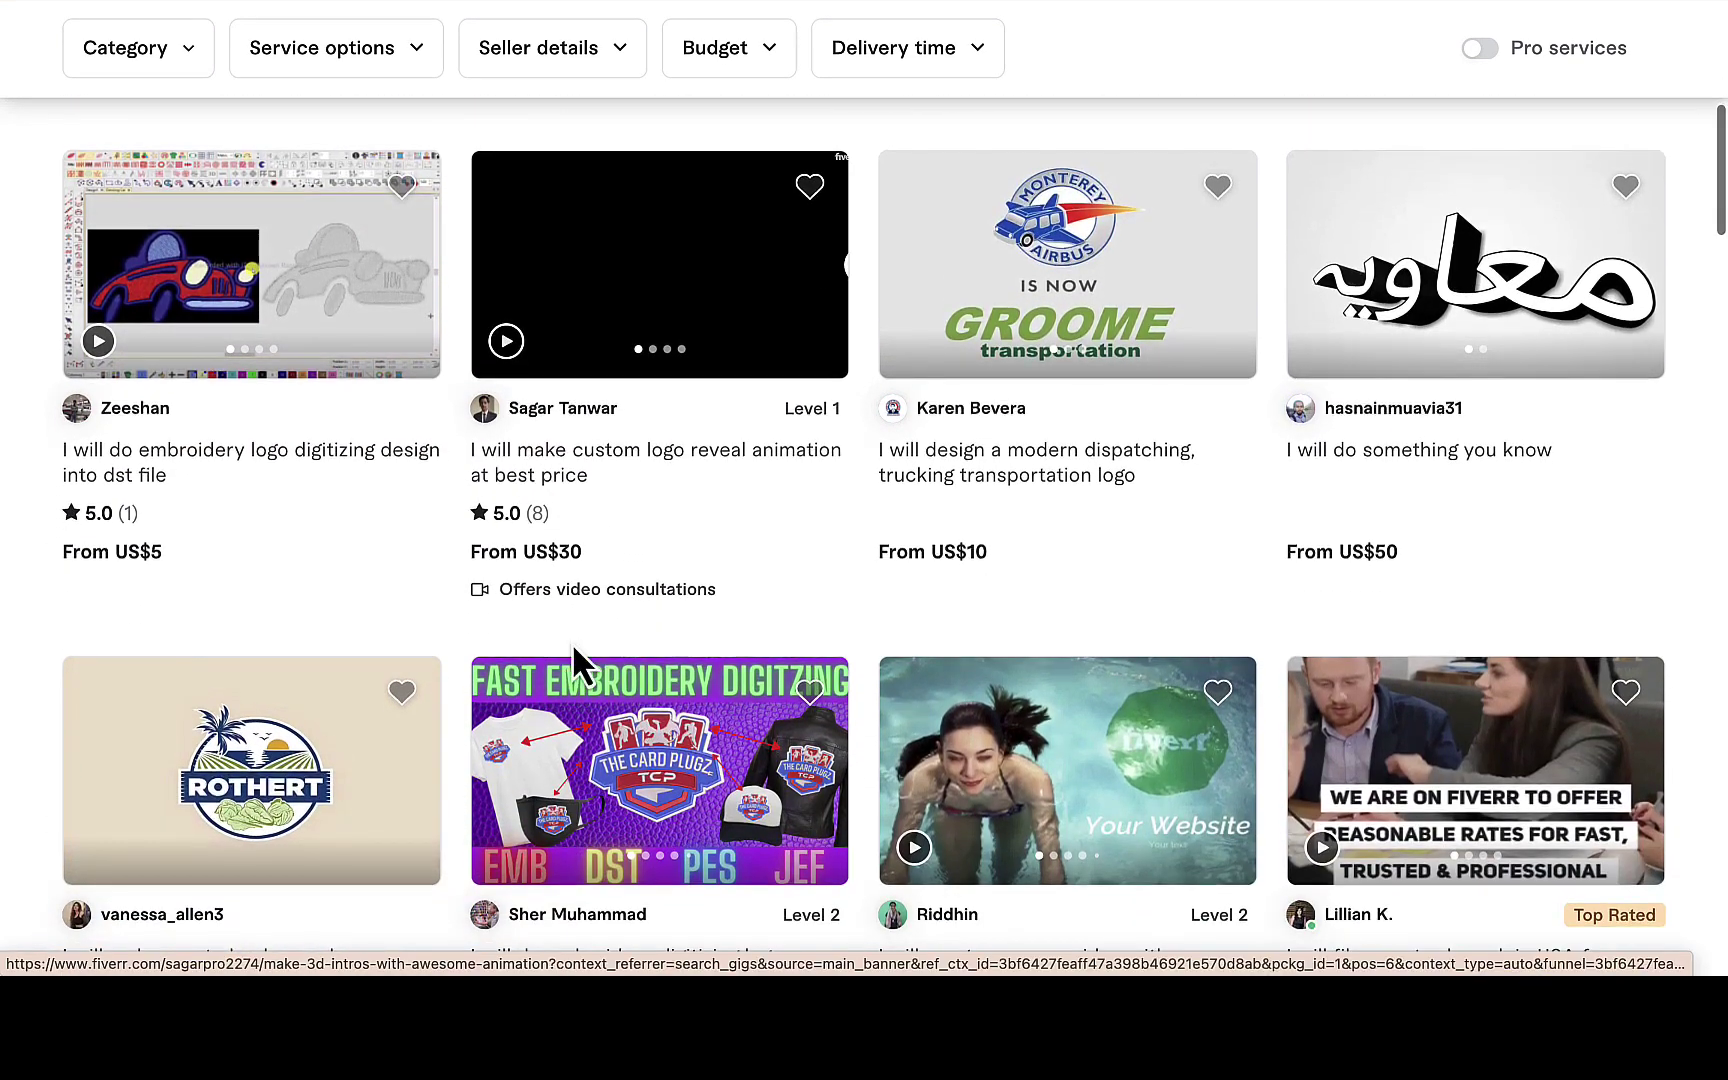
scroll(580, 660, "down", 3)
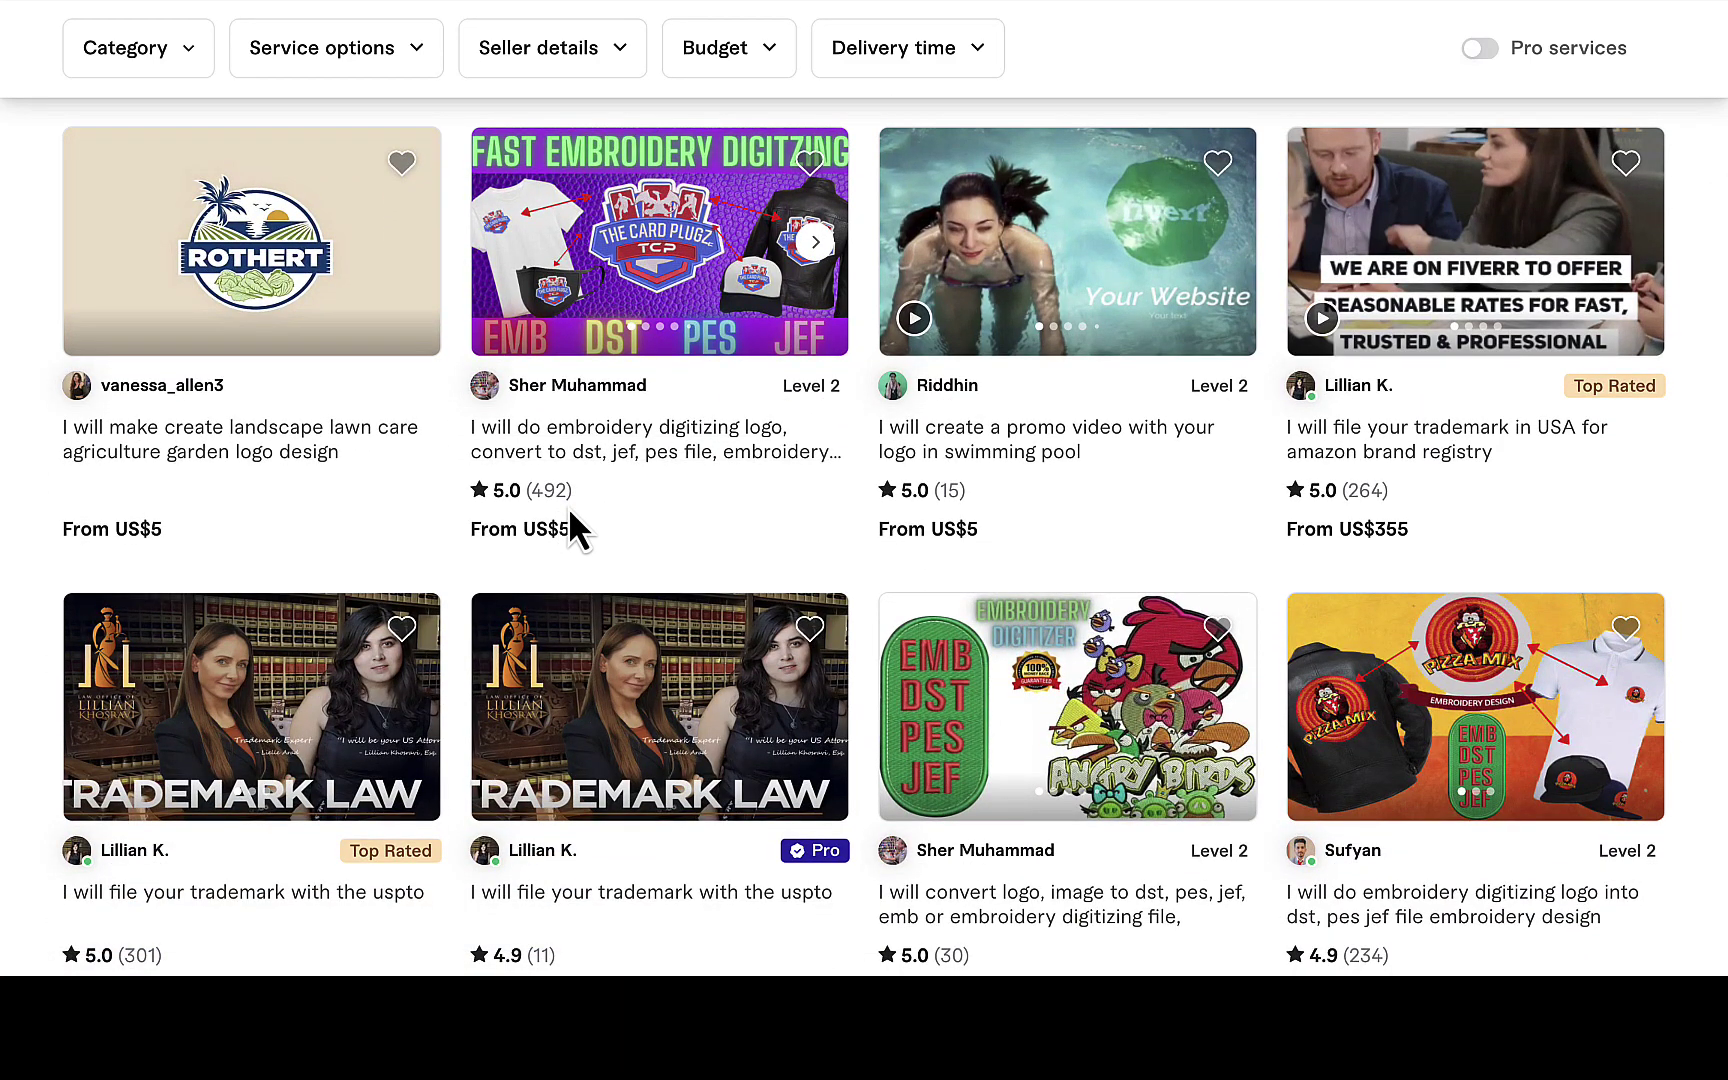
scroll(636, 524, "down", 5)
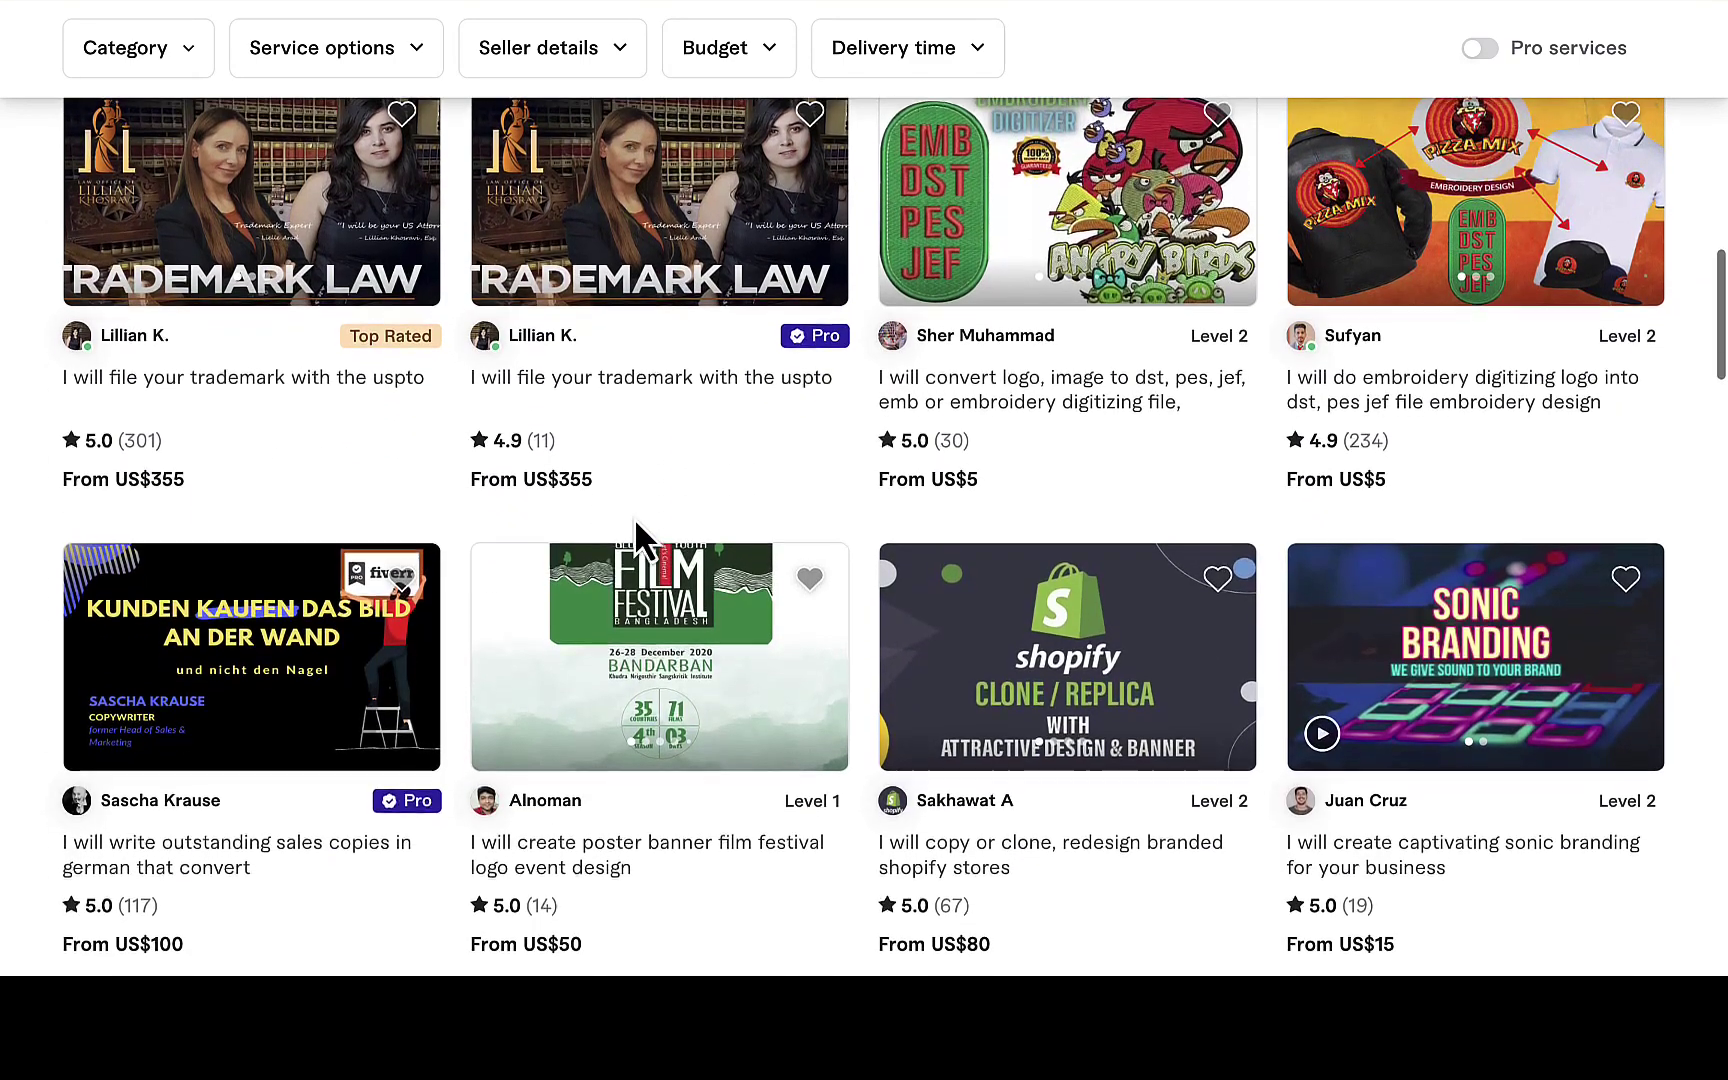
scroll(634, 517, "down", 5)
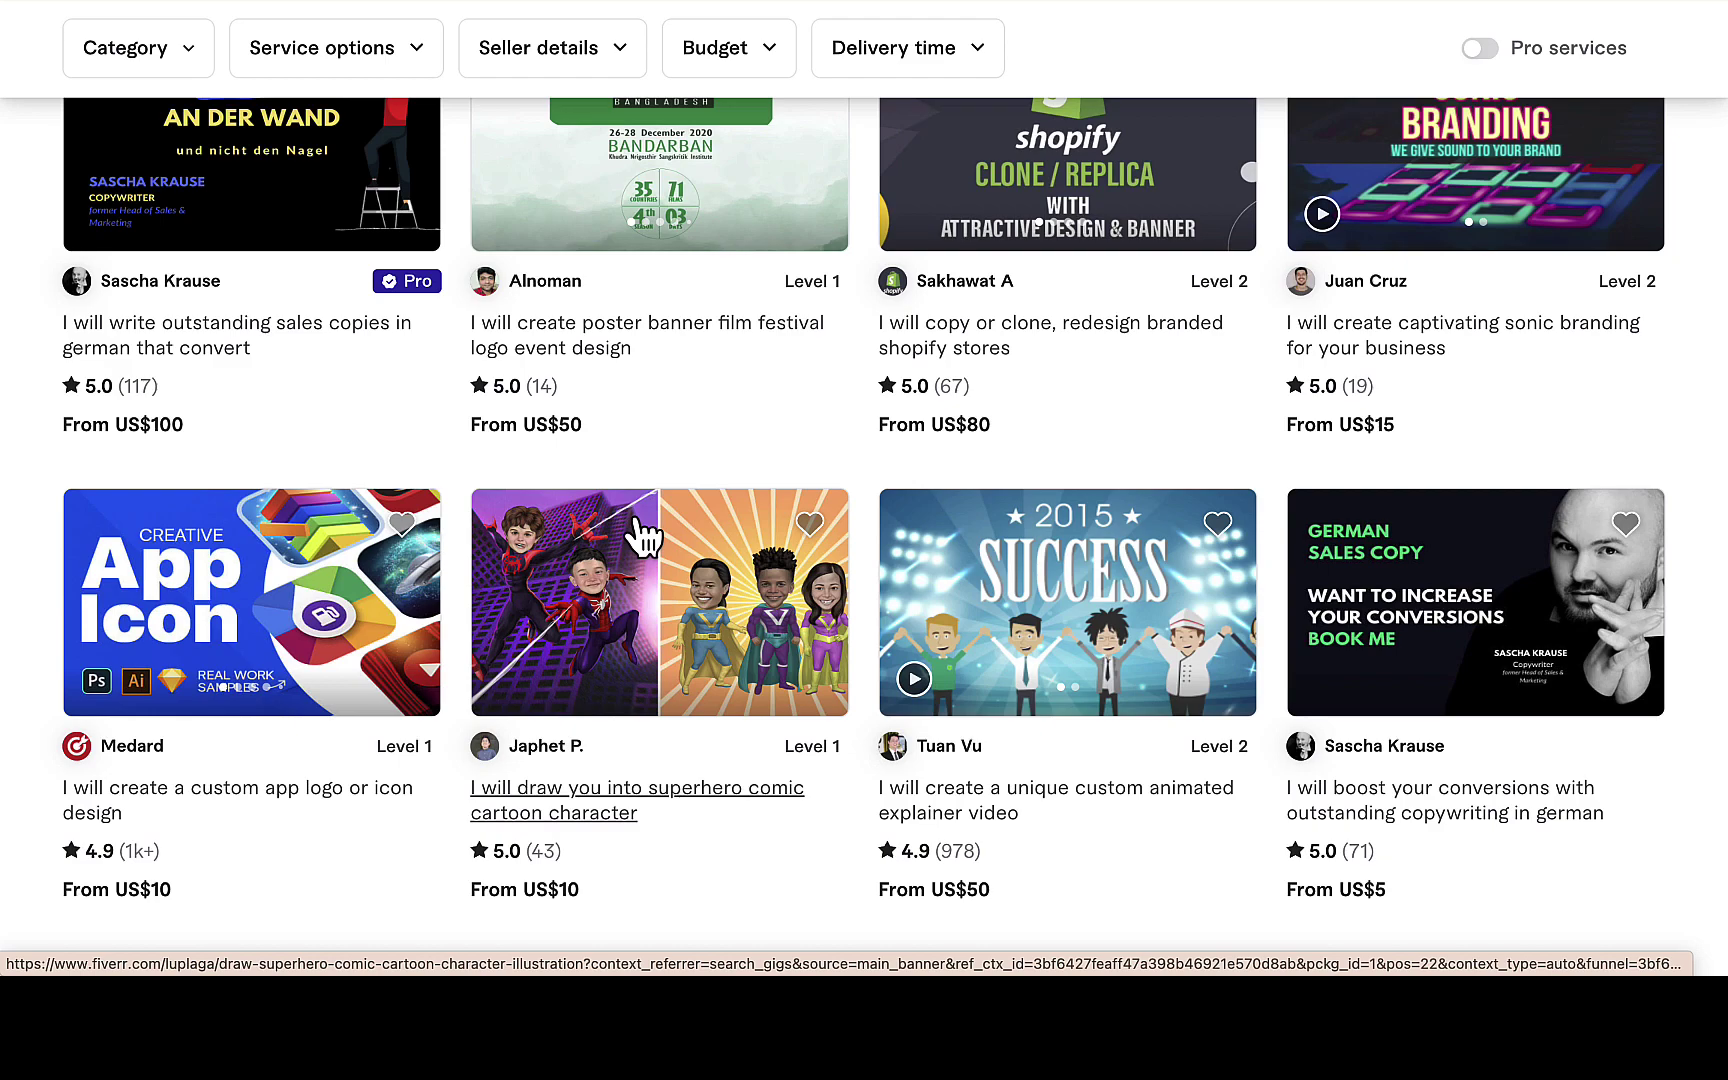
scroll(641, 537, "up", 15)
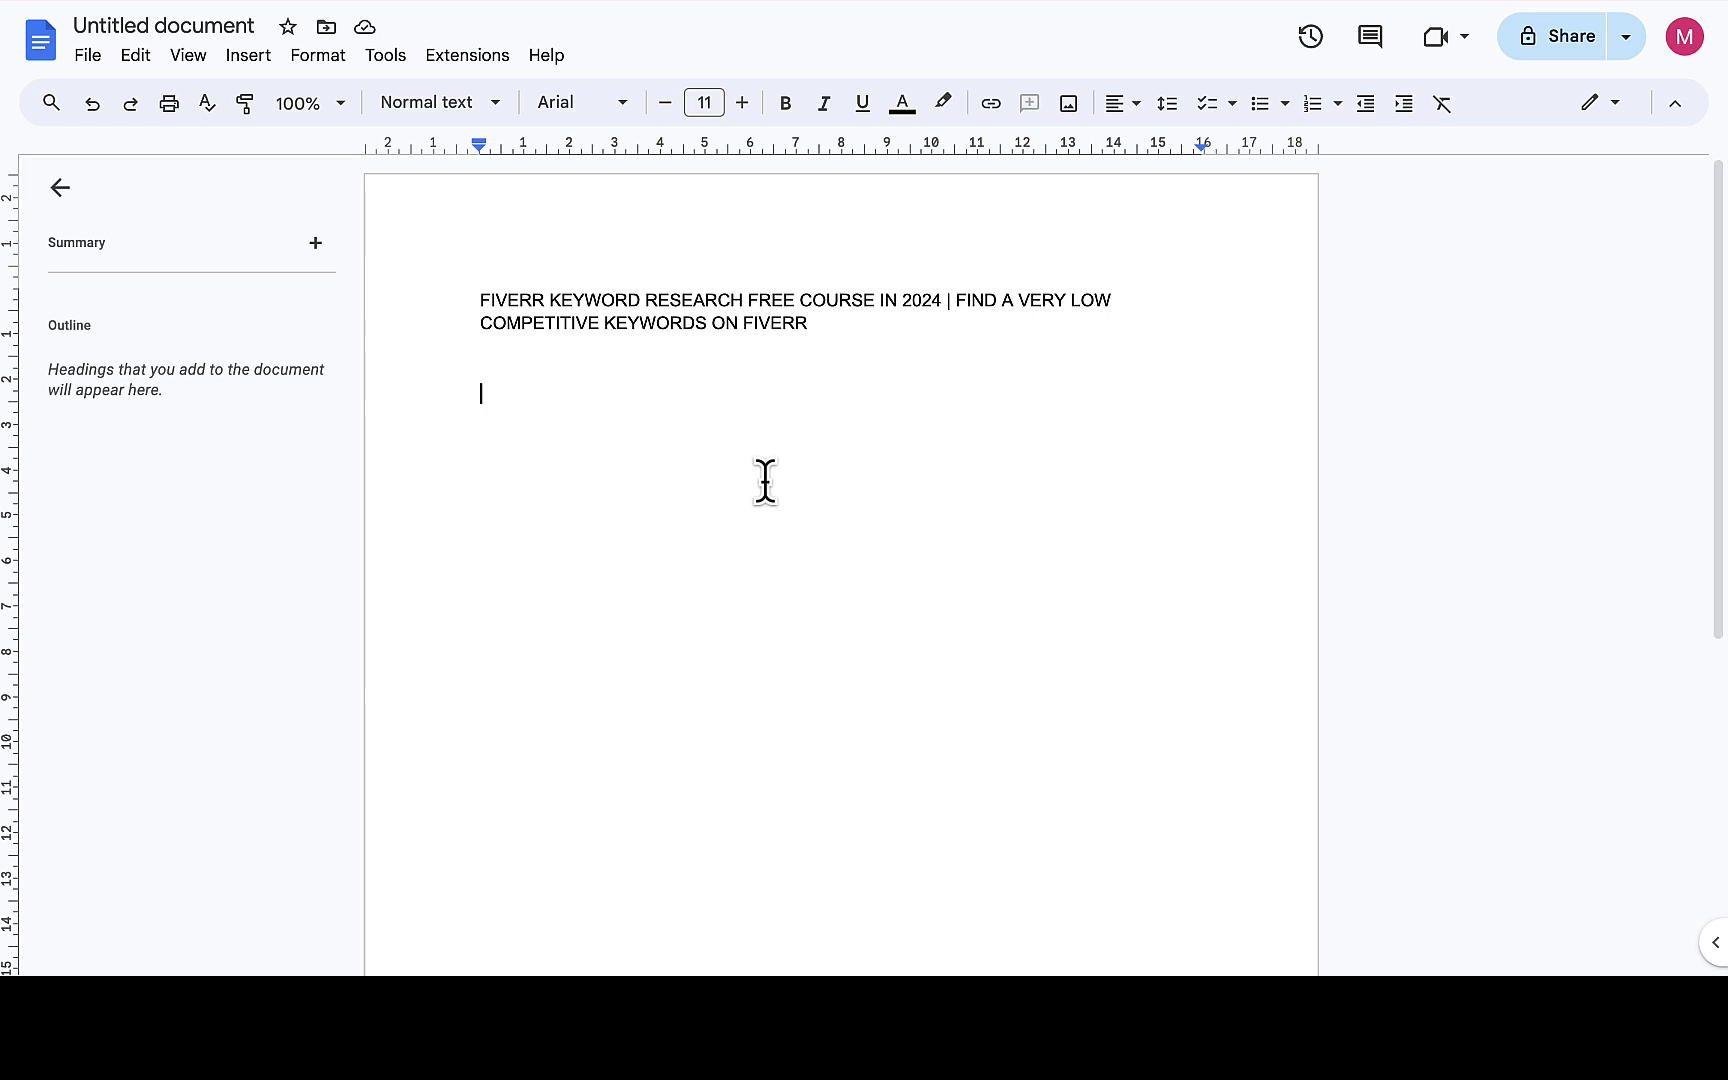
In the Google Docs document, start a numbered list under the title with "pay someone to make a logo WITH 70 GIGS".
key("ctrl+shift+7")
type("pay someone to make a logo")
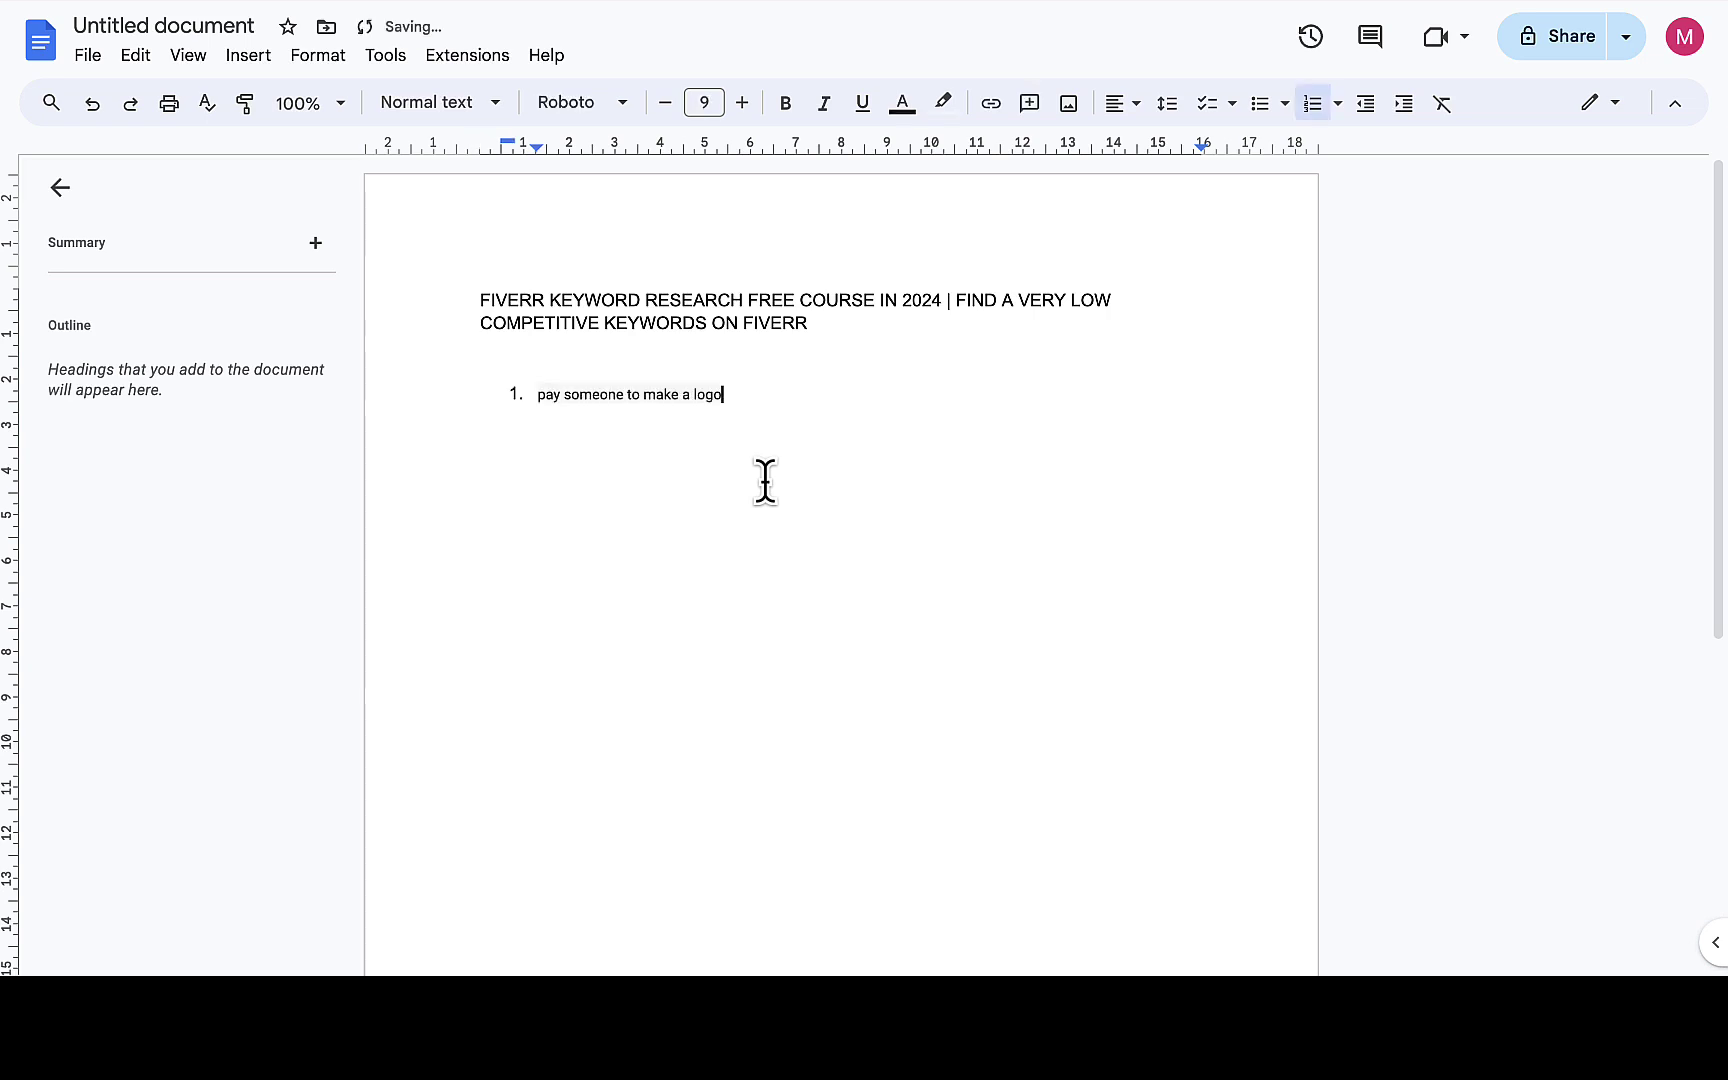
type("WITH 70 GIGS")
key("Return")
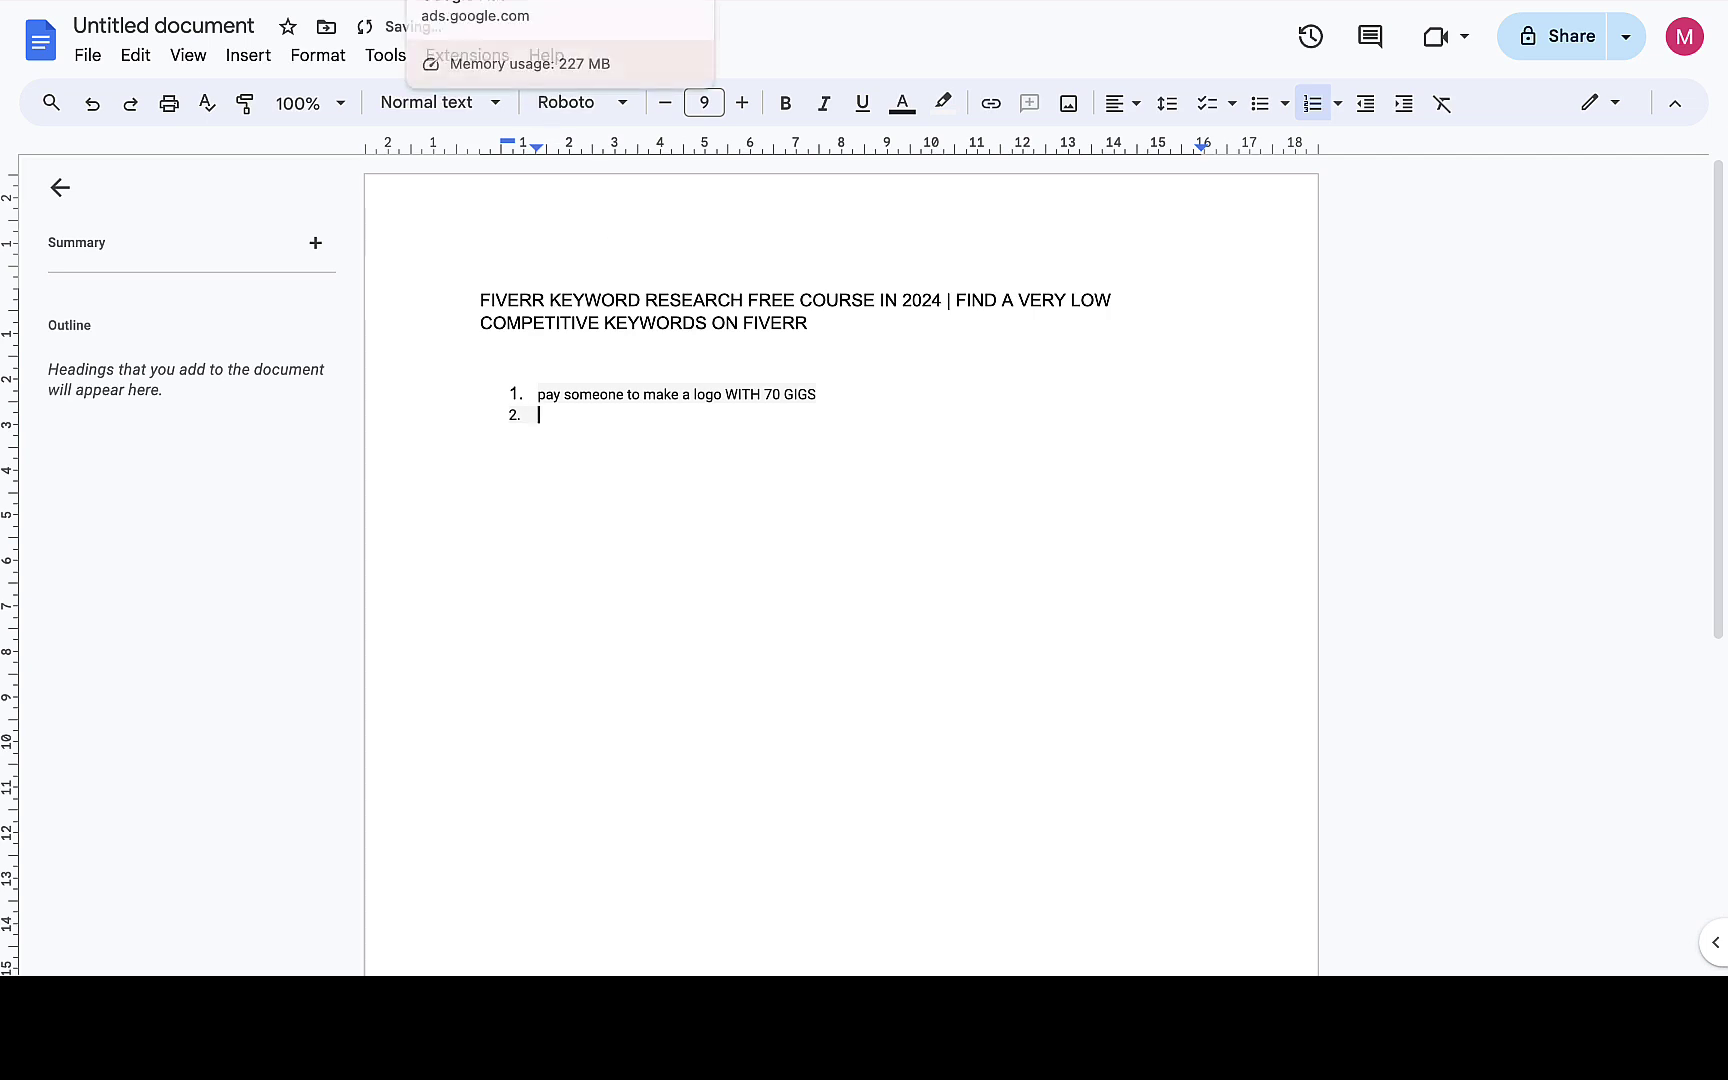
Switch back to Keyword Planner and copy the low-volume keyword idea "same day logo design".
left_click(560, 0)
scroll(668, 614, "down", 1)
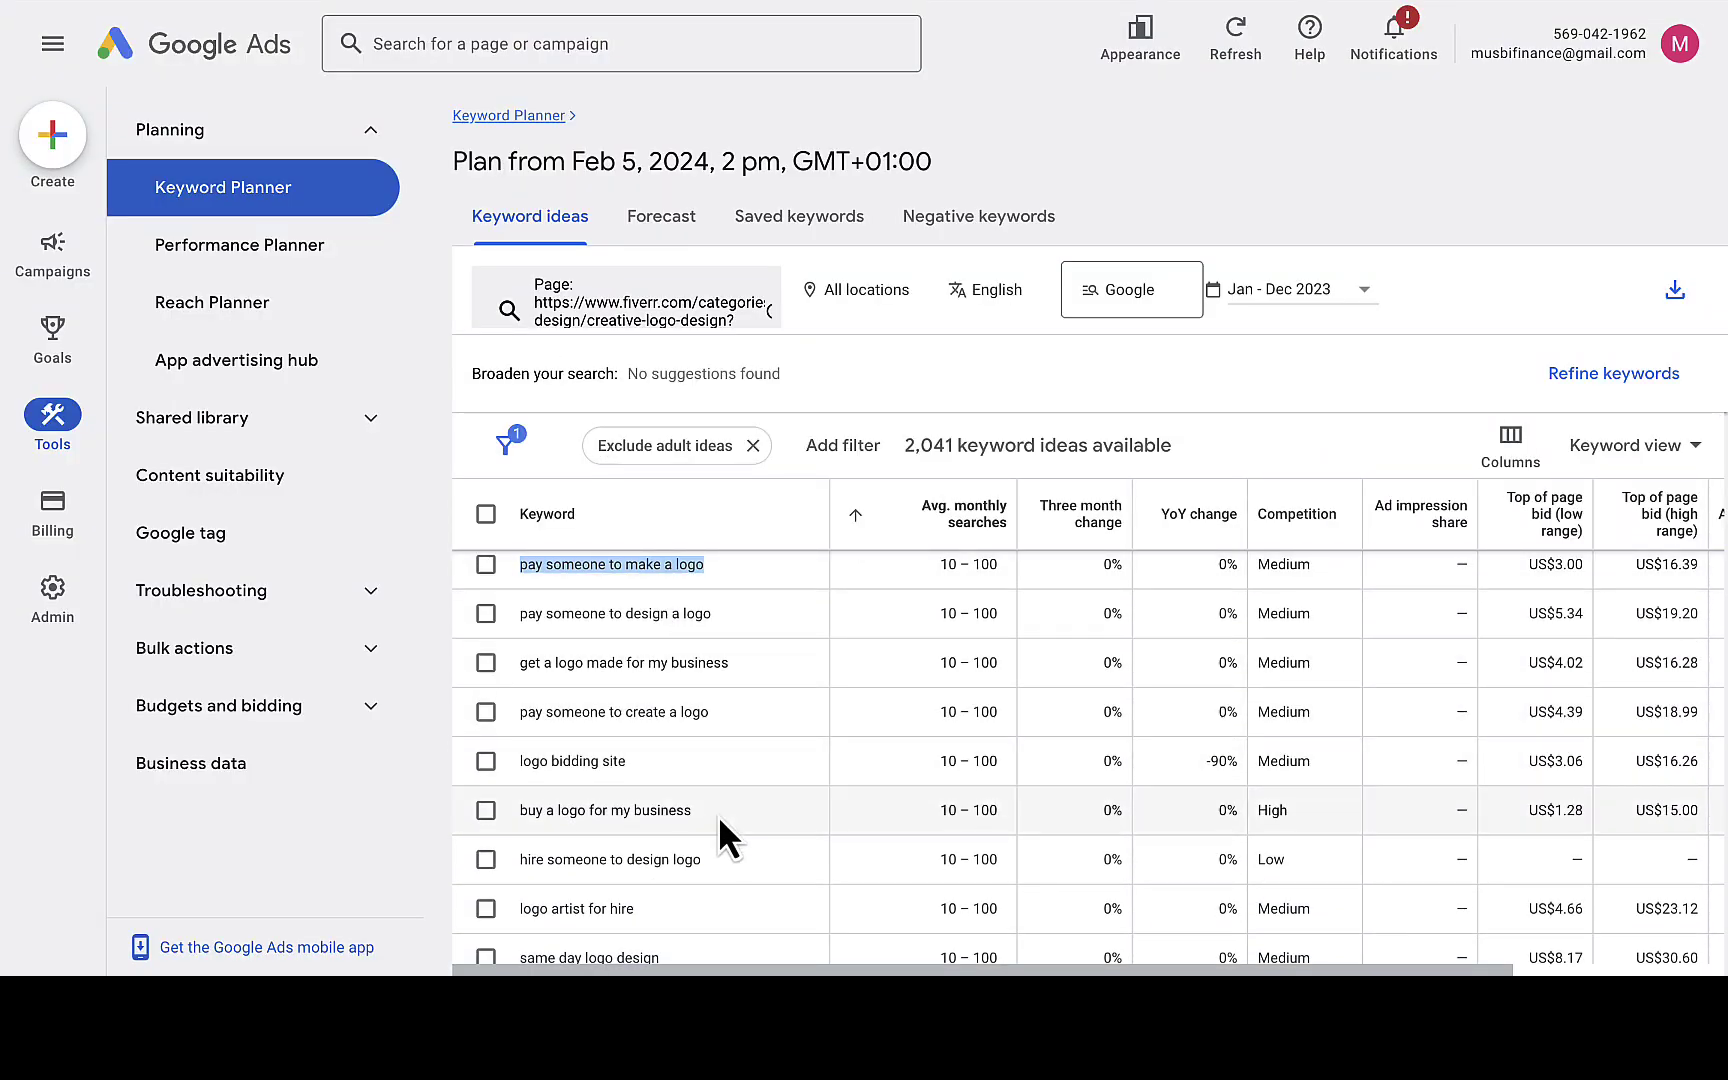
scroll(718, 815, "down", 1)
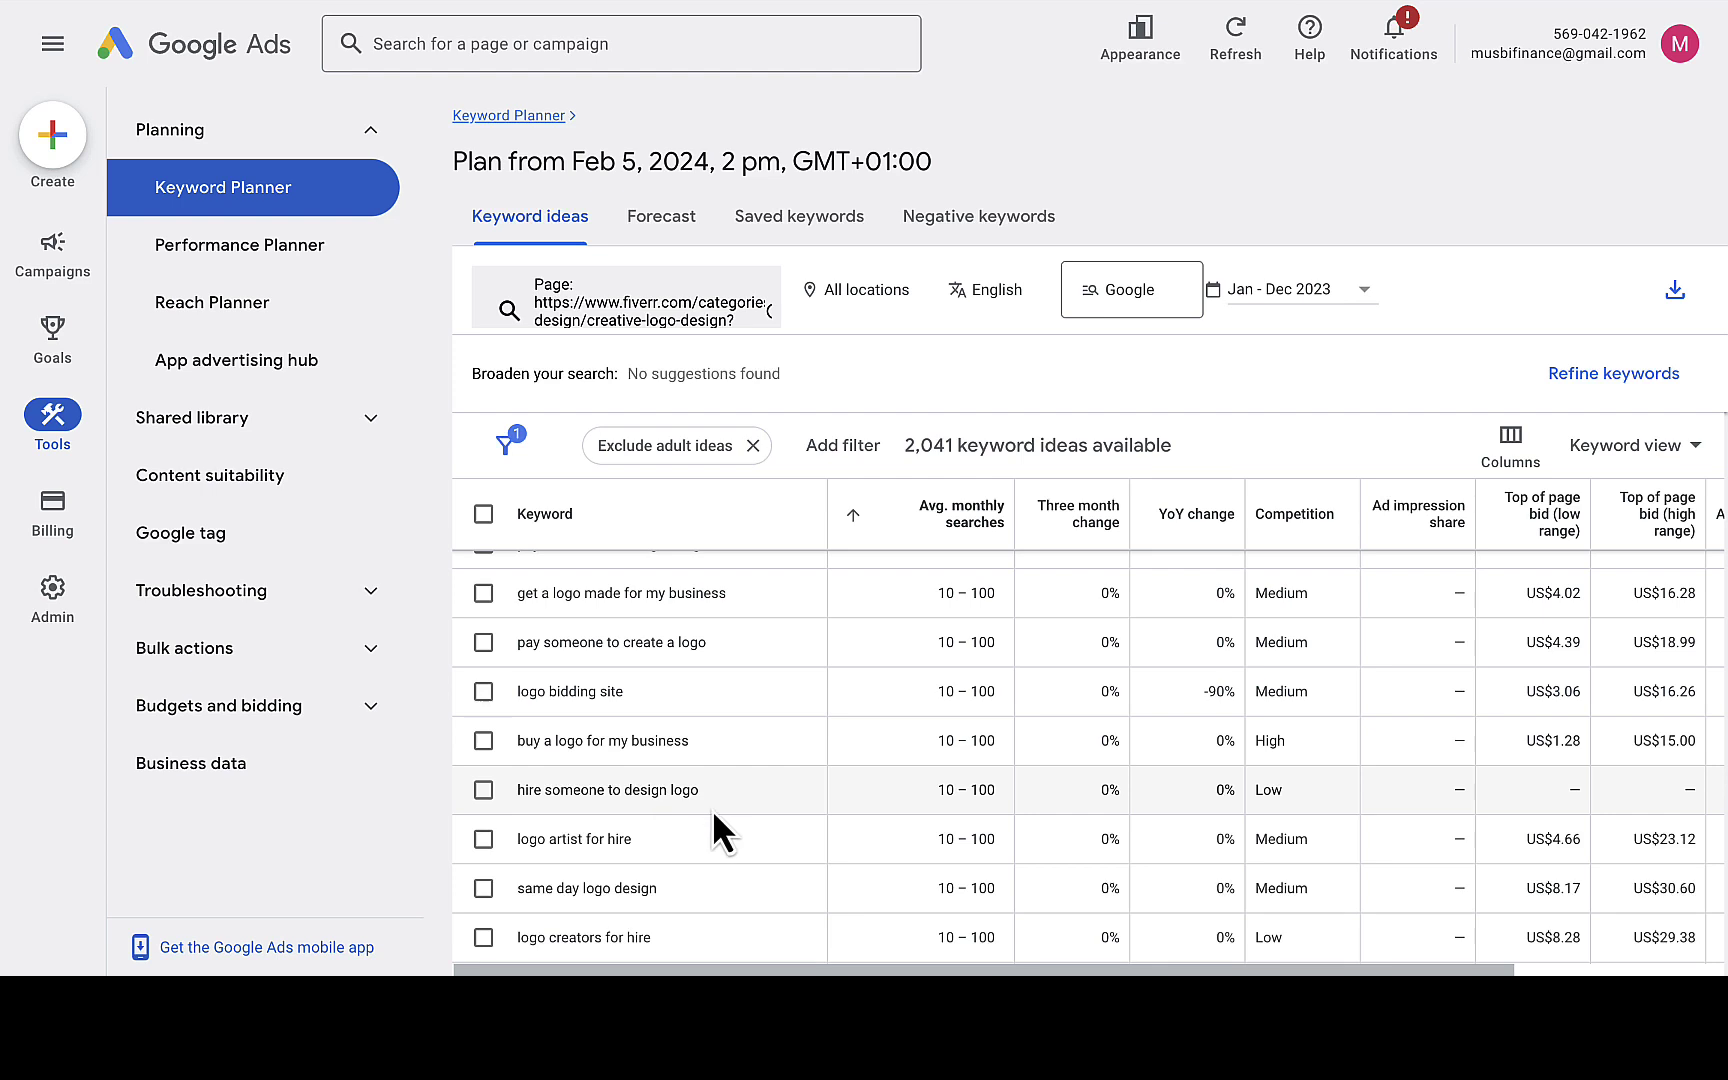
scroll(711, 809, "down", 2)
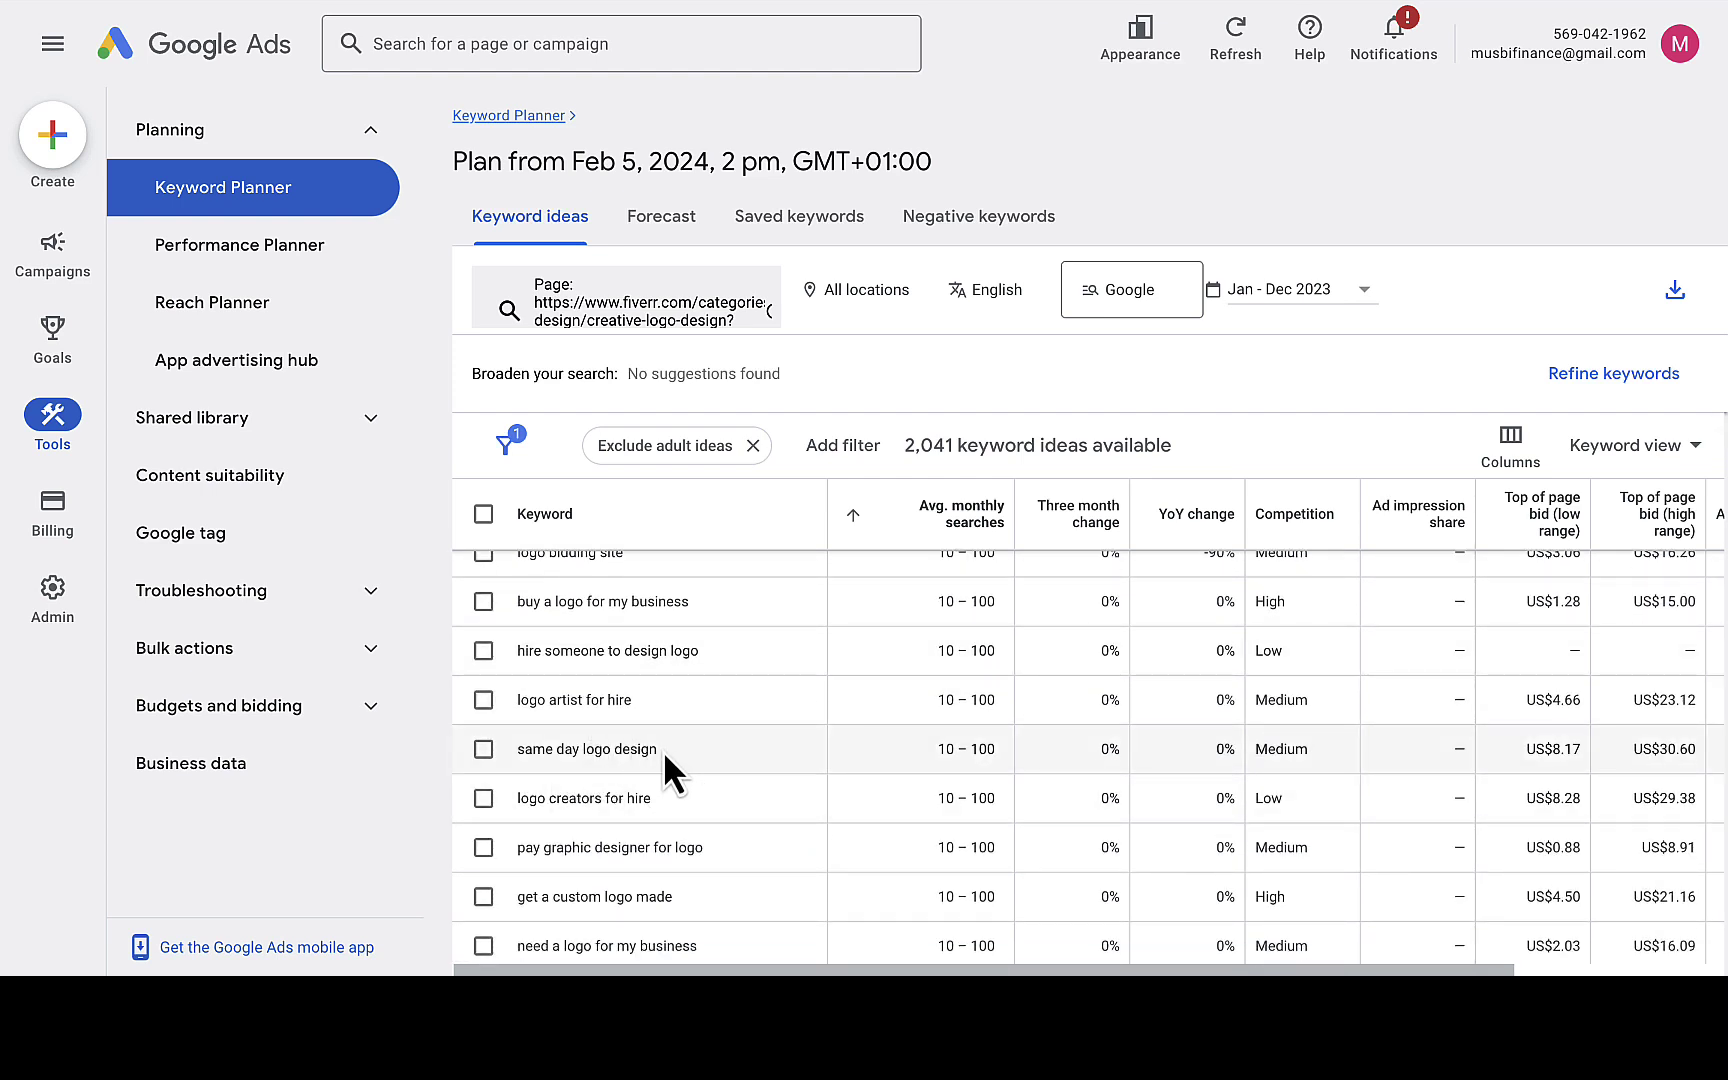
left_click_drag(663, 751, 518, 749)
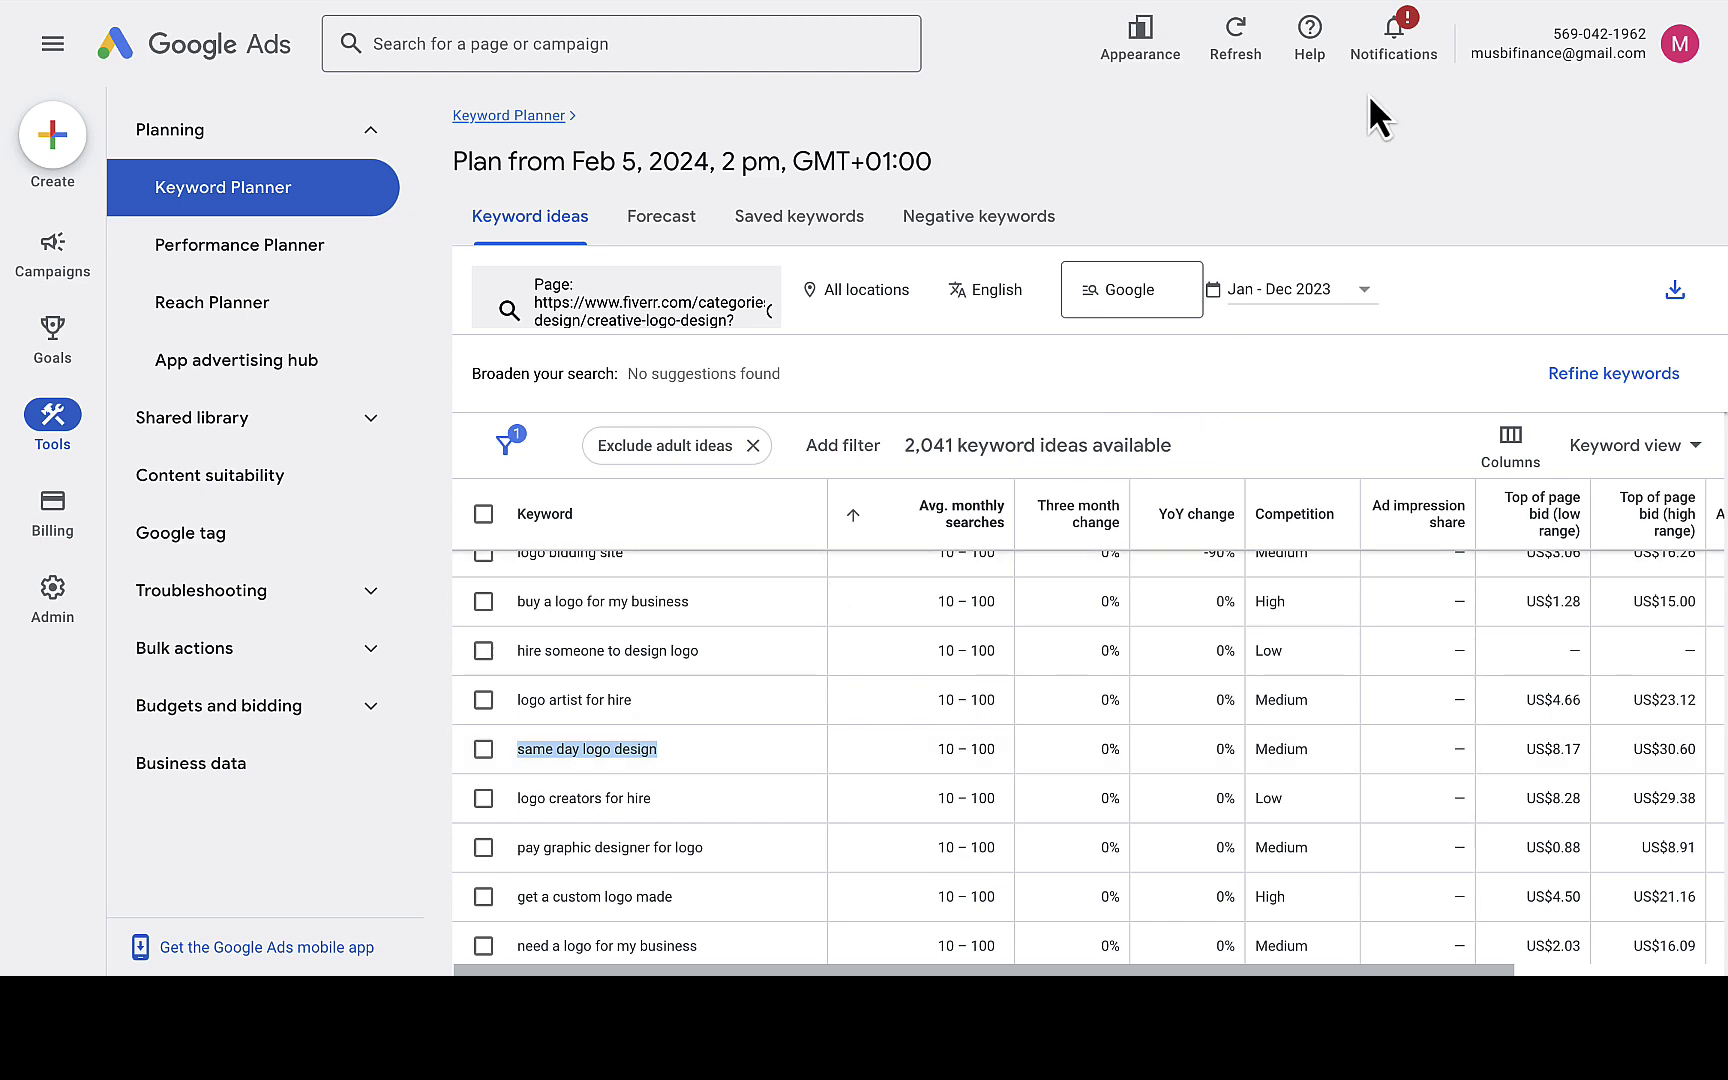
Switch to Fiverr and replace the previous search with "same day logo design".
left_click(1490, 2)
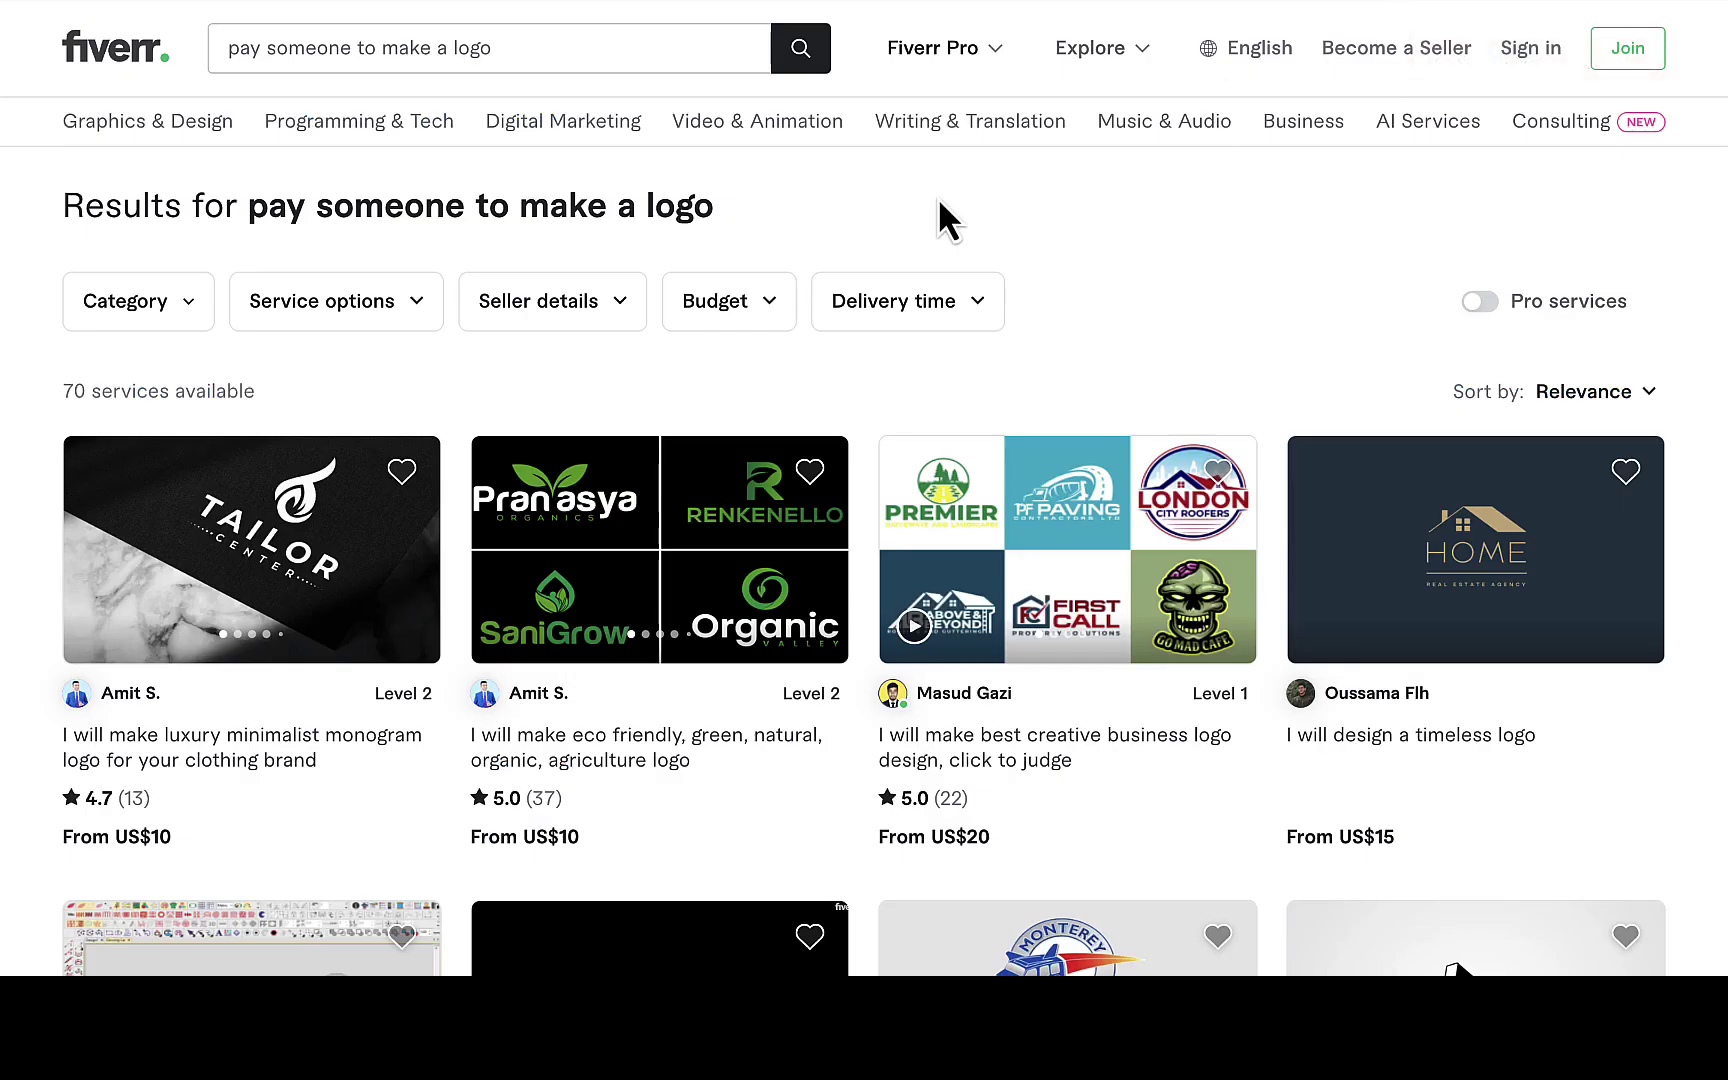
left_click(555, 48)
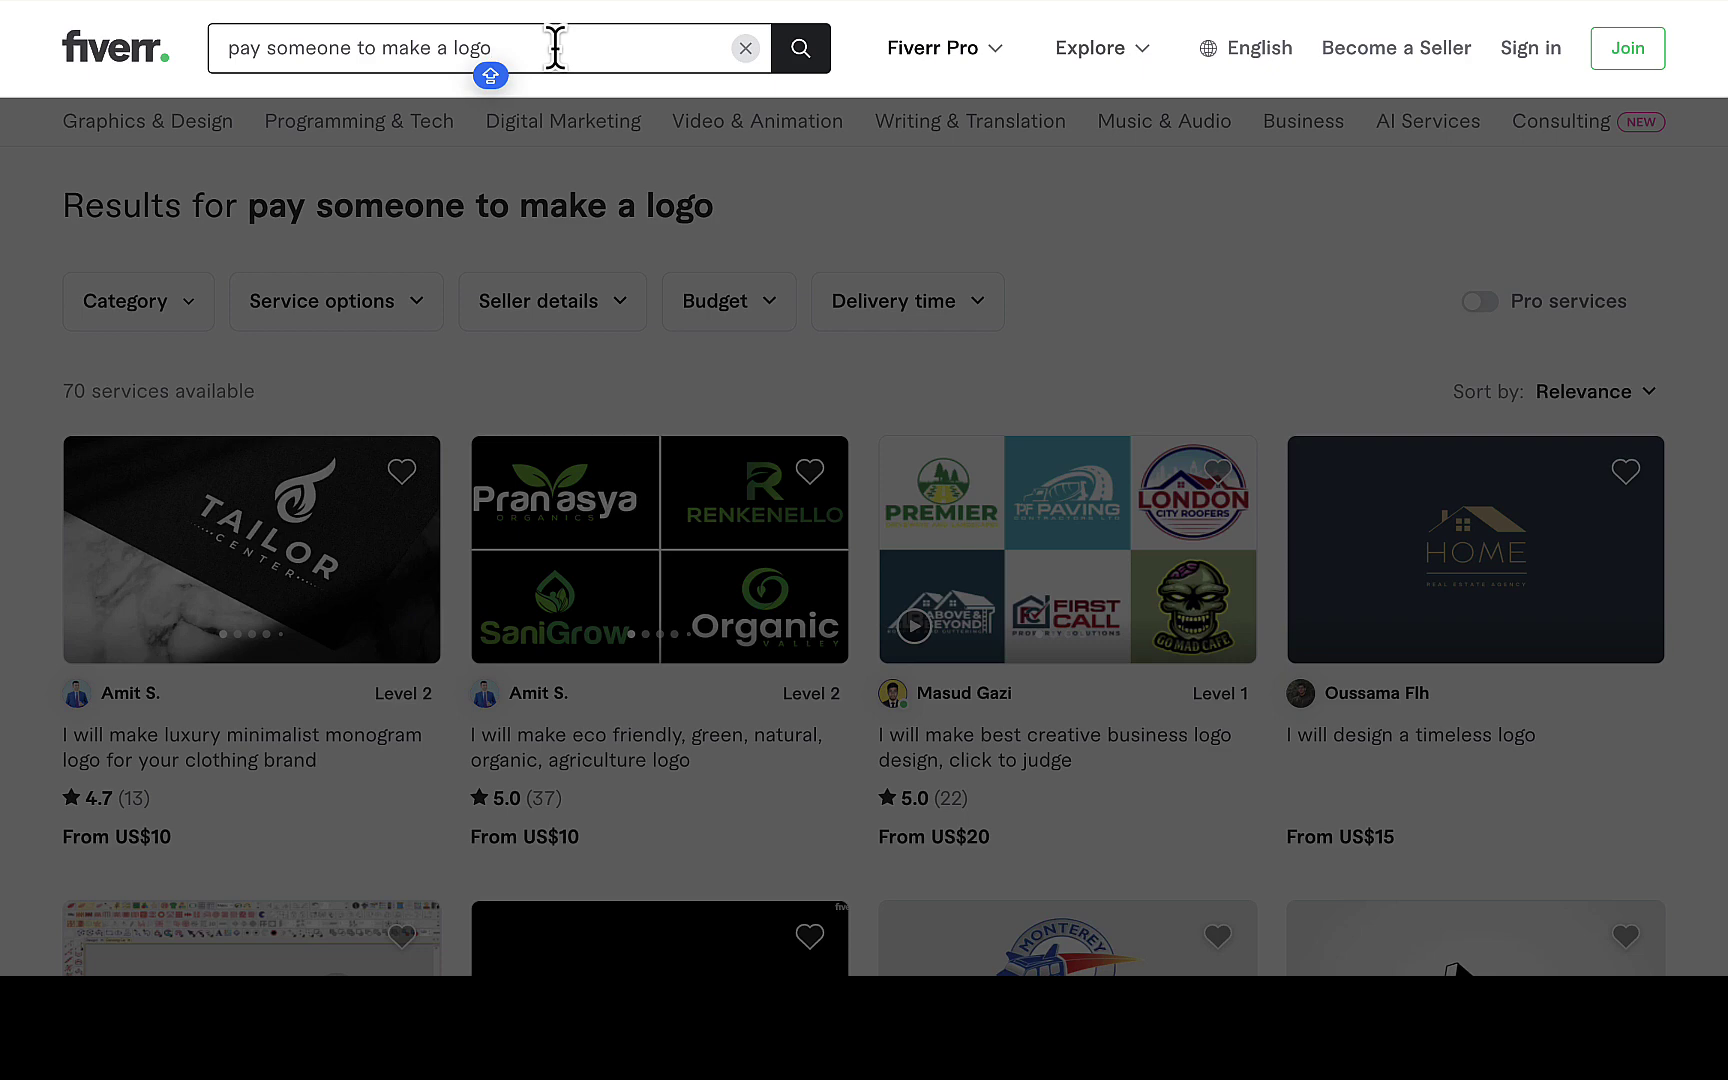
key("super+a")
type("same day logo design")
key("Return")
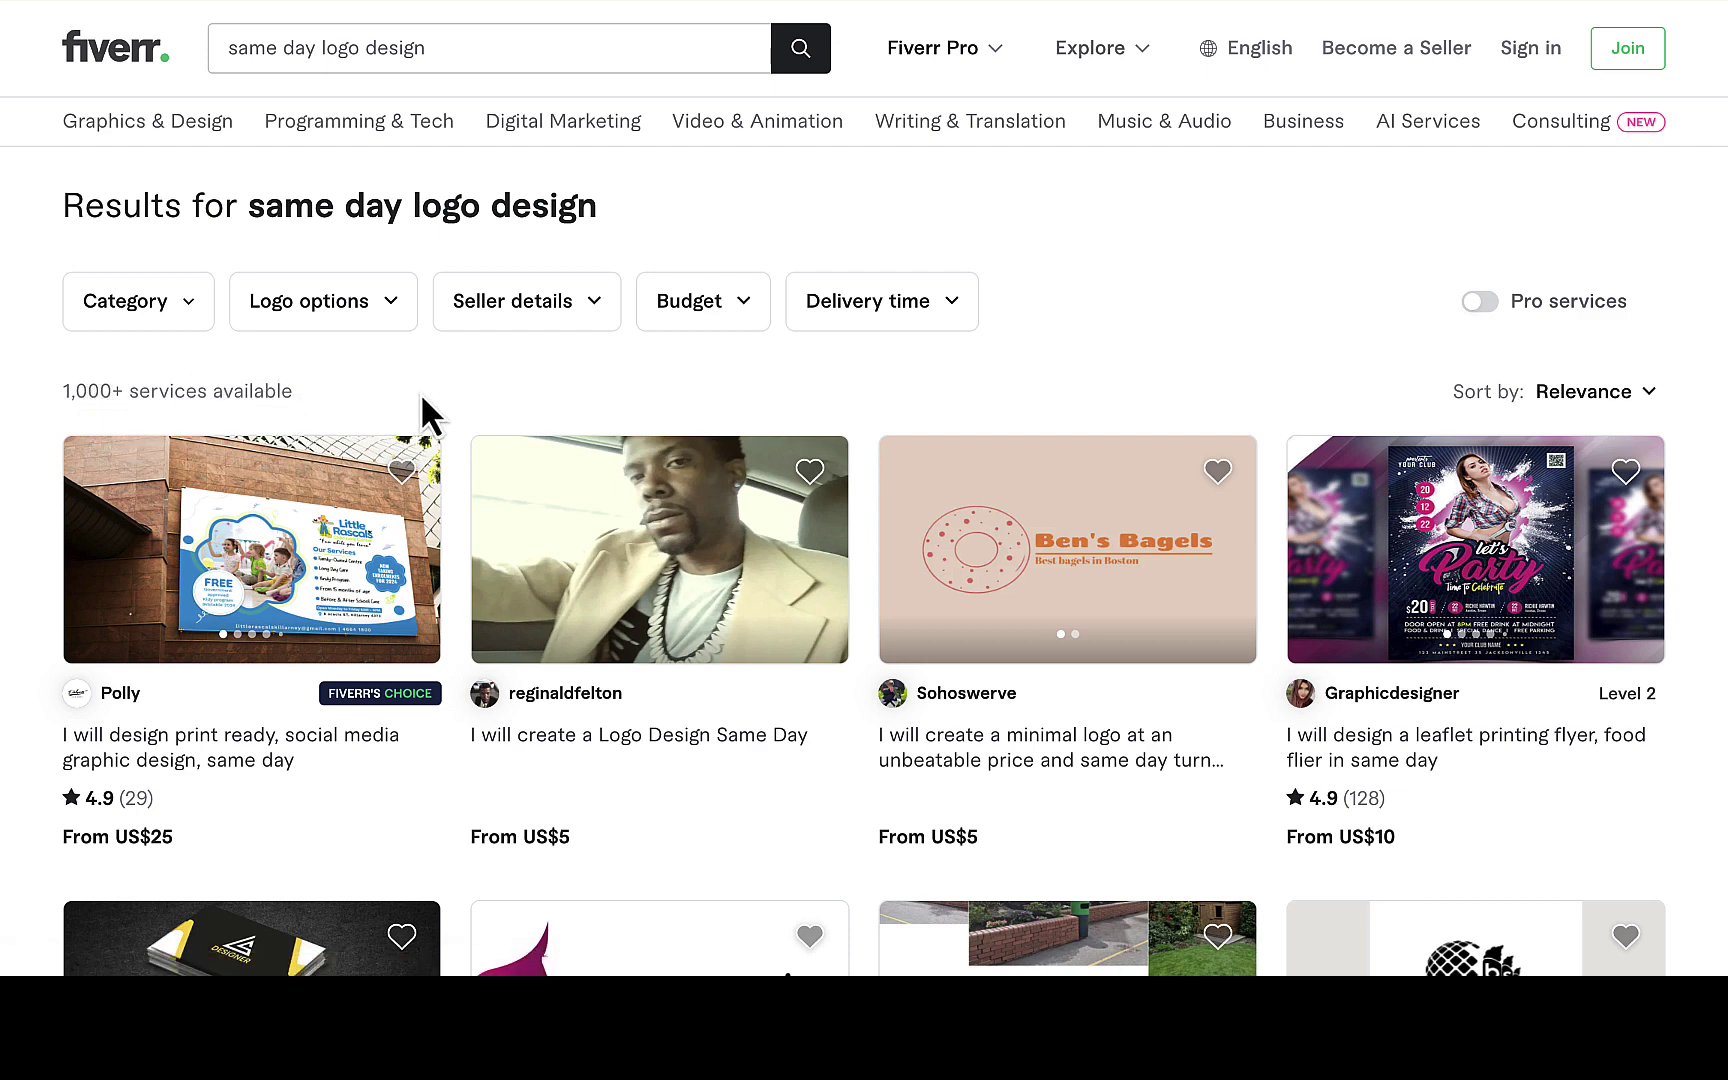
Examine the service count and the gig titles for "same day logo design" to judge the competition.
scroll(446, 761, "down", 1)
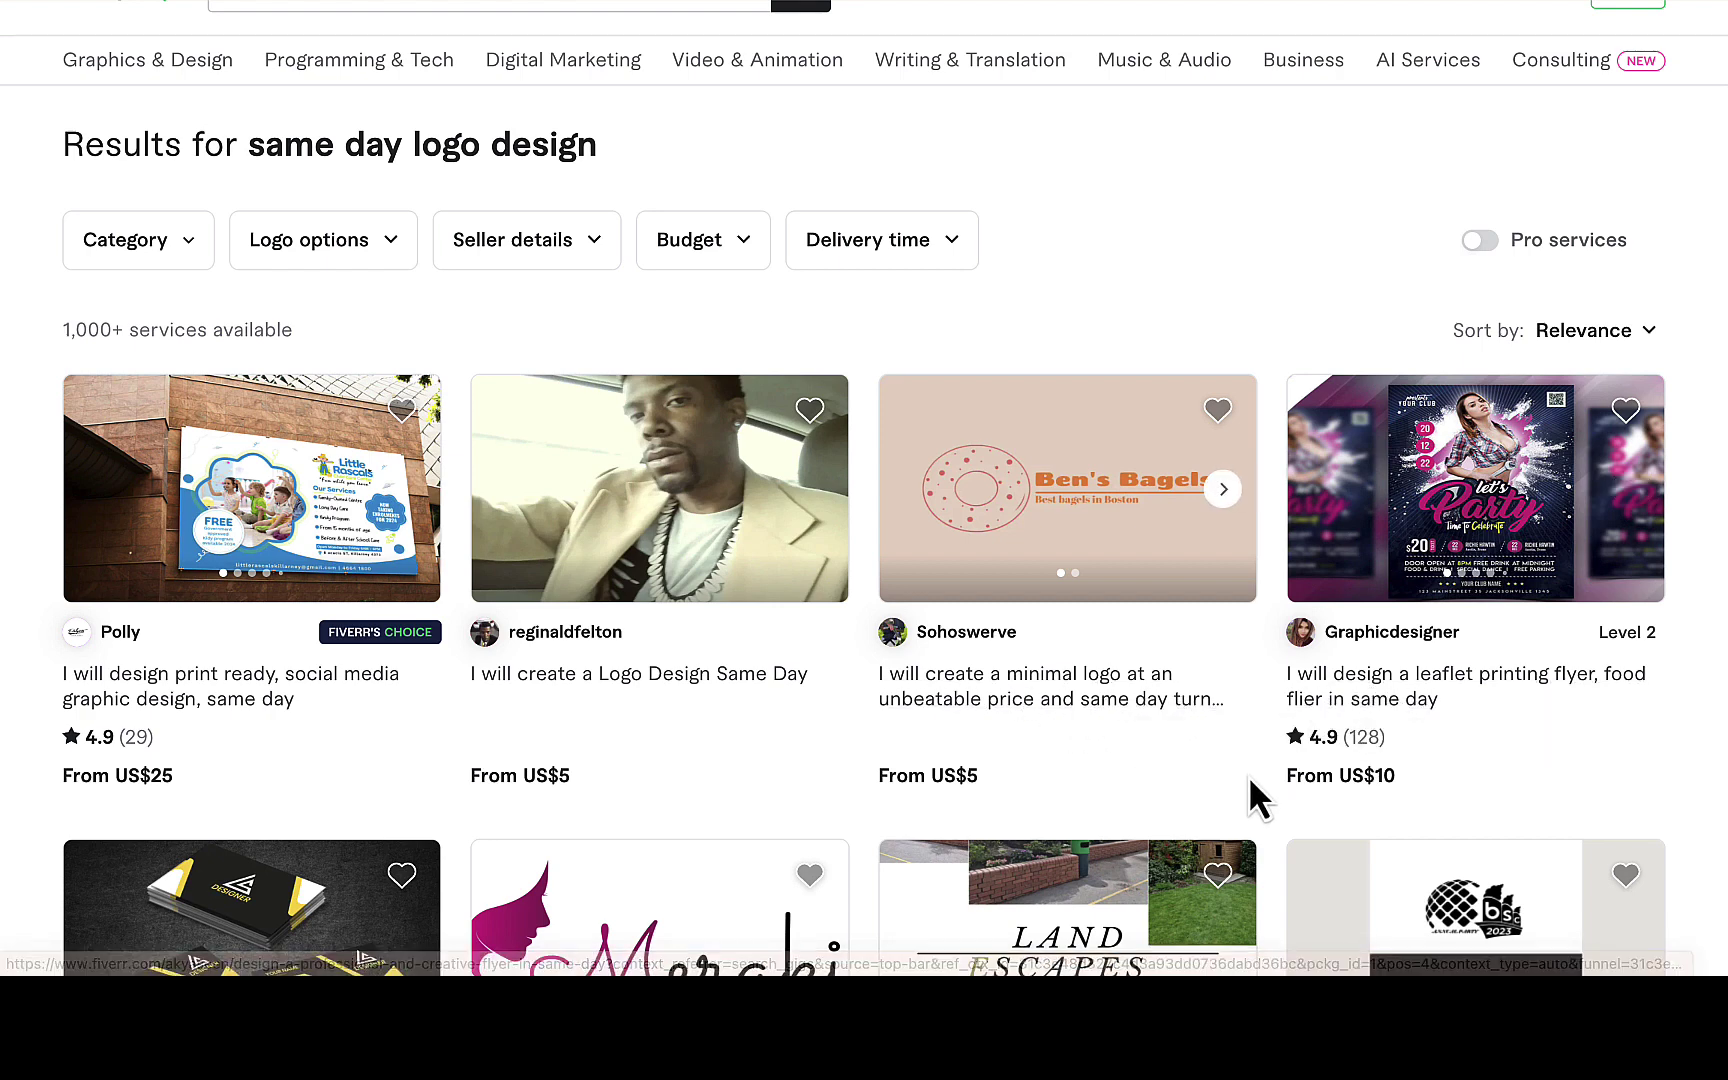
scroll(1250, 785, "down", 1)
scroll(1250, 782, "down", 4)
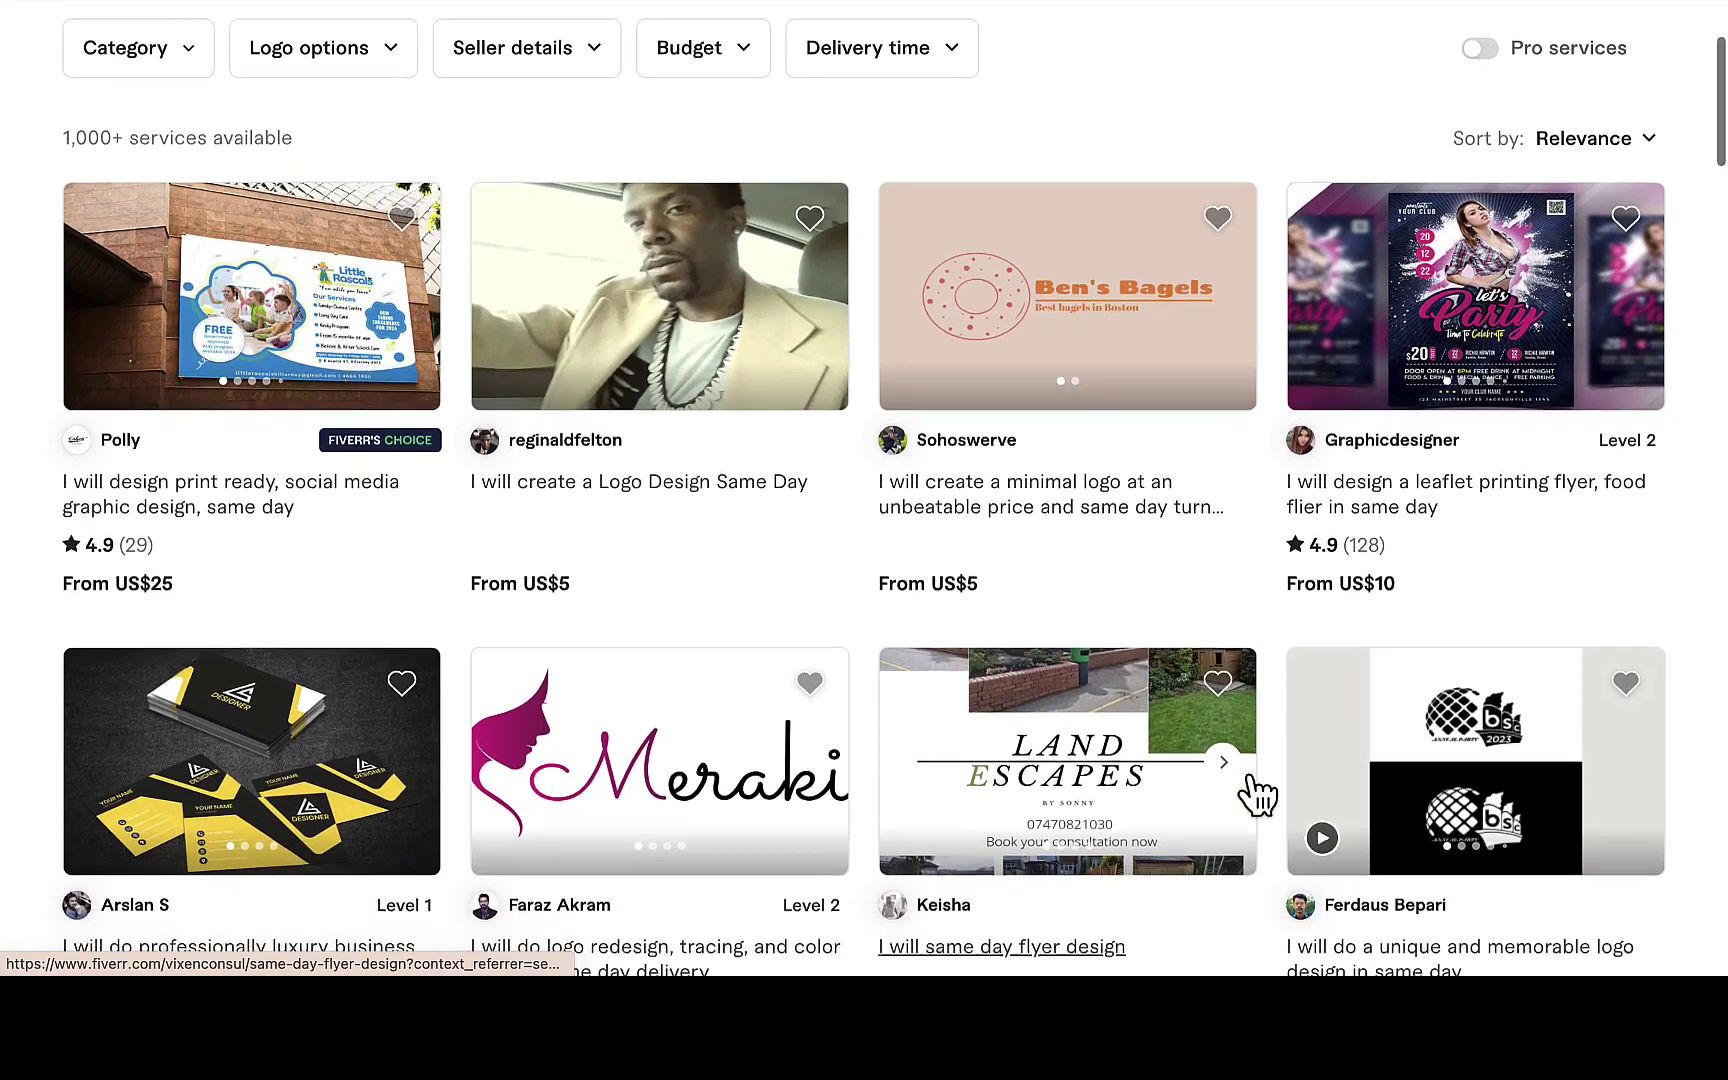
scroll(1250, 797, "down", 1)
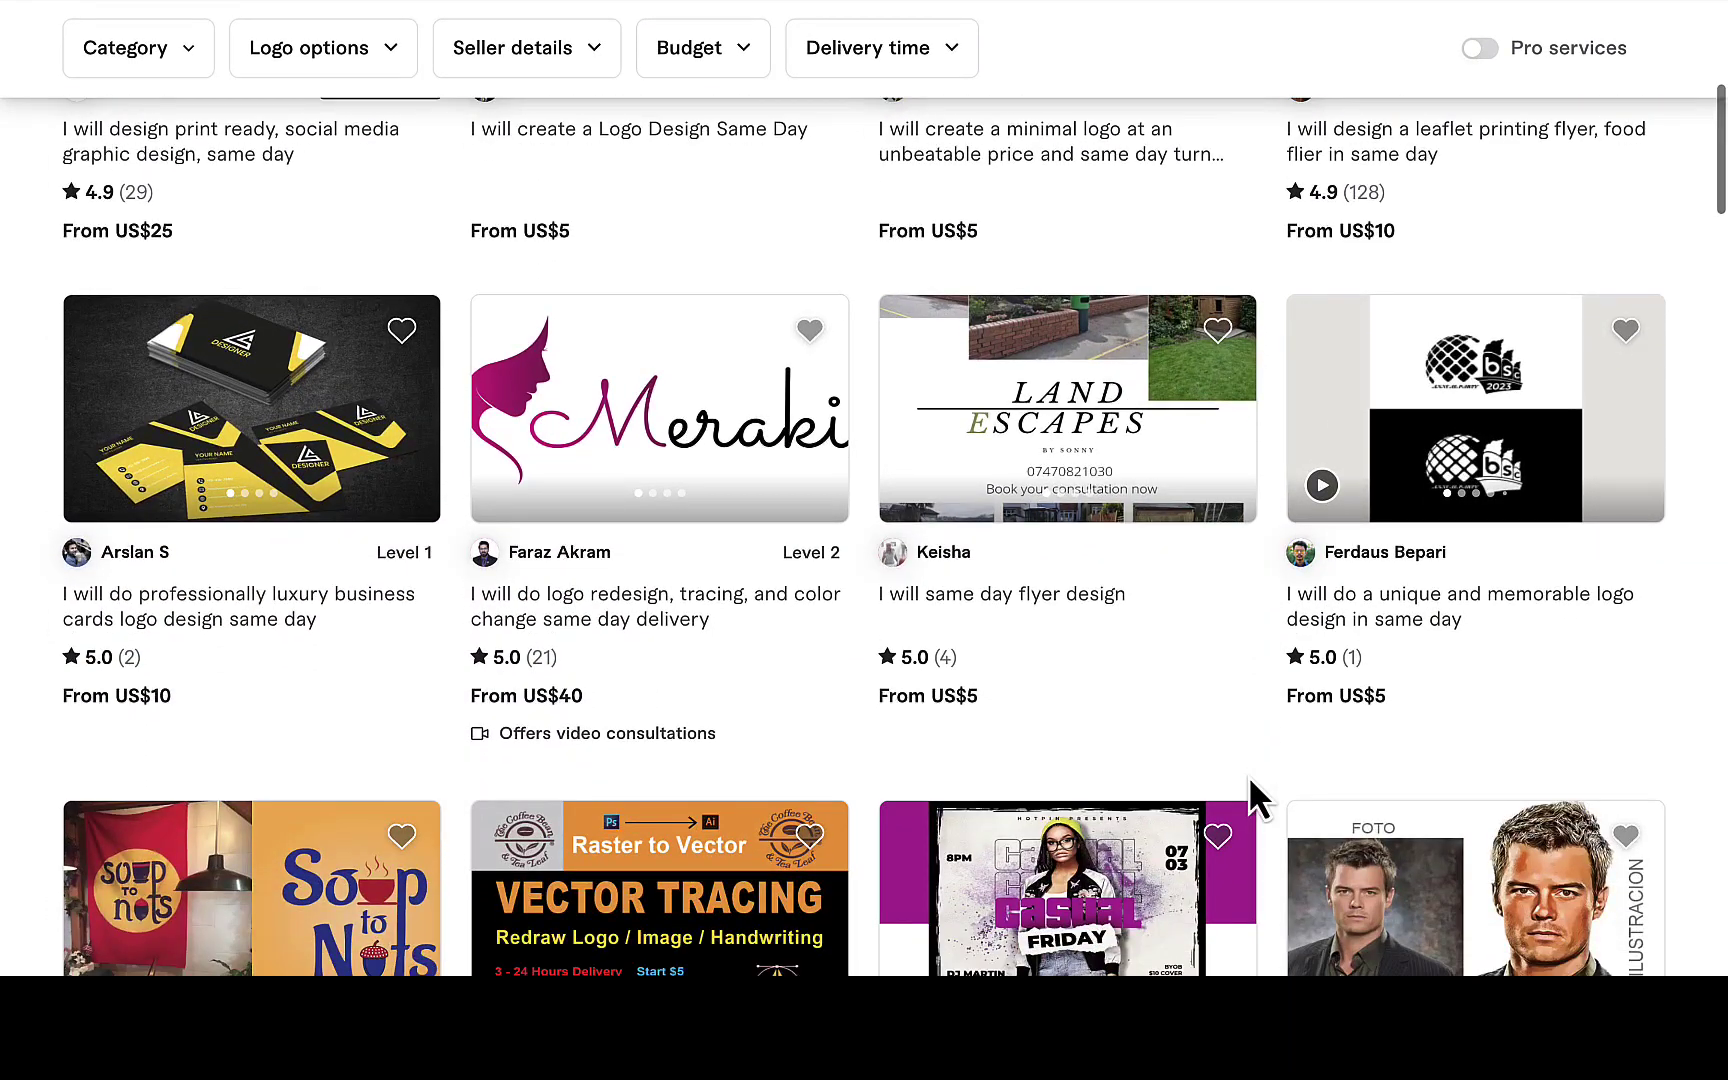
scroll(1249, 781, "down", 3)
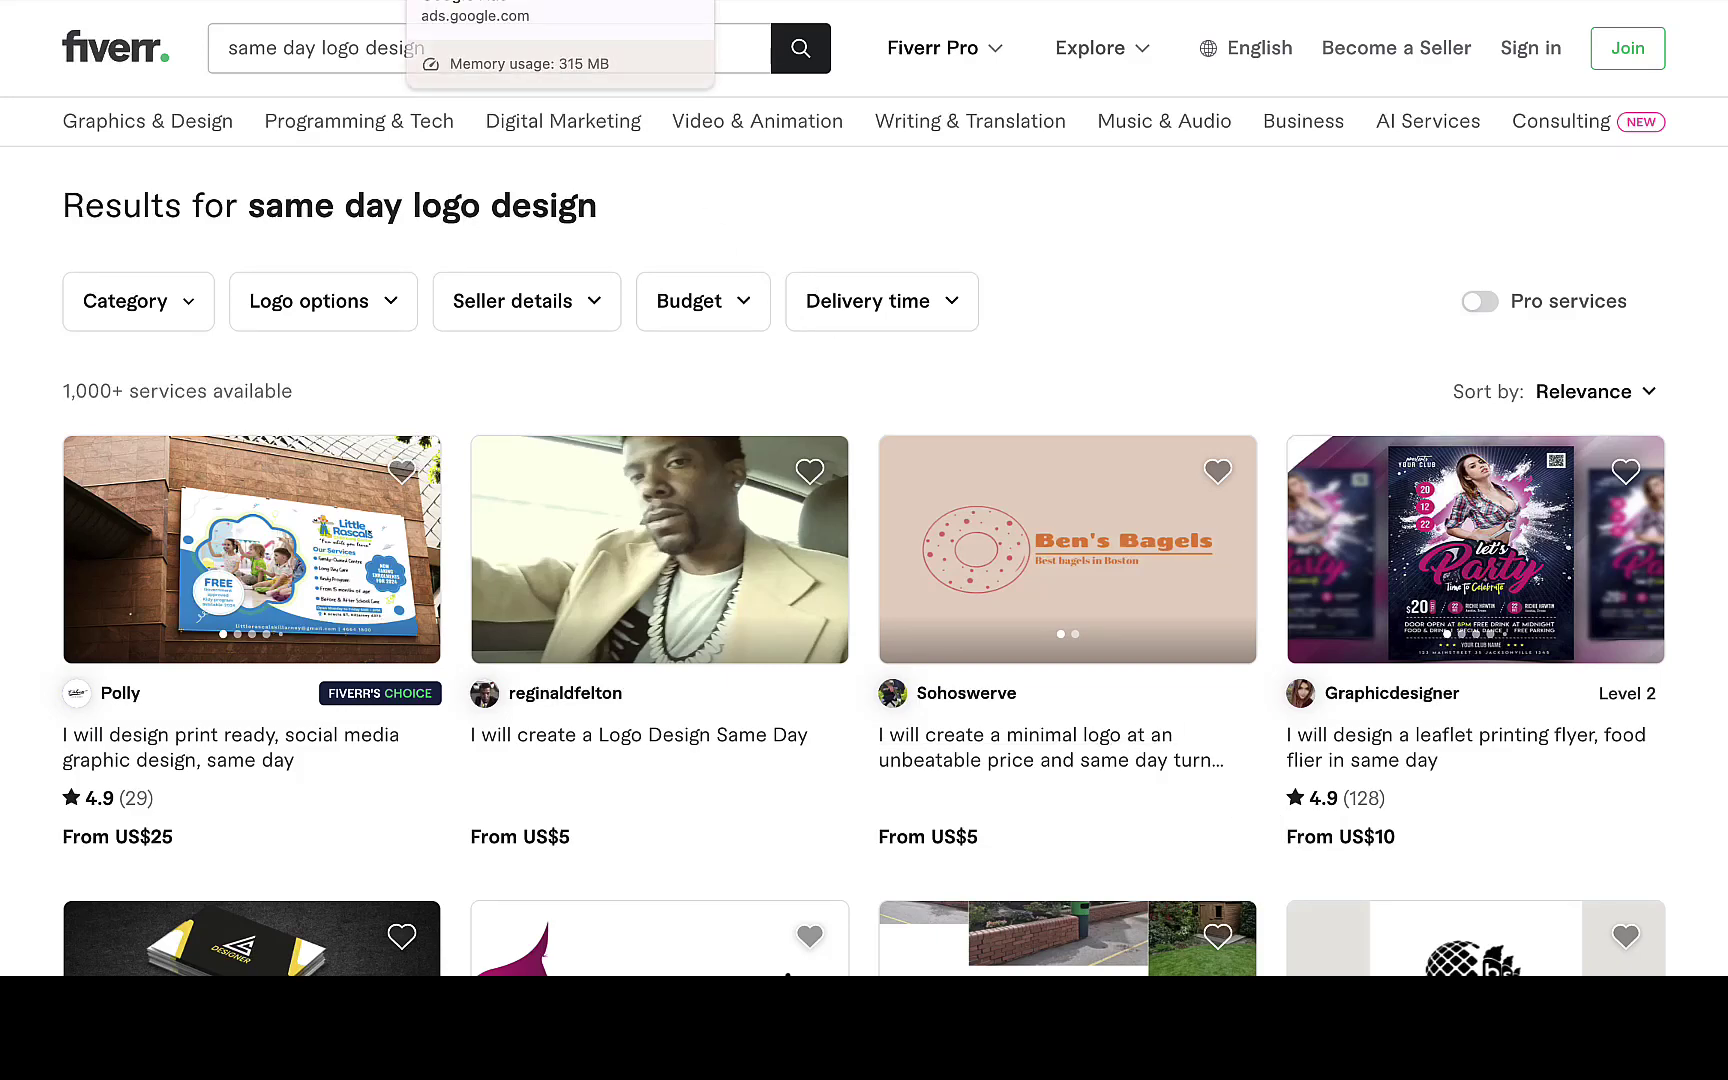
Return to the Keyword Planner ideas and copy the keyword "graphic designer for business logo".
left_click(560, 2)
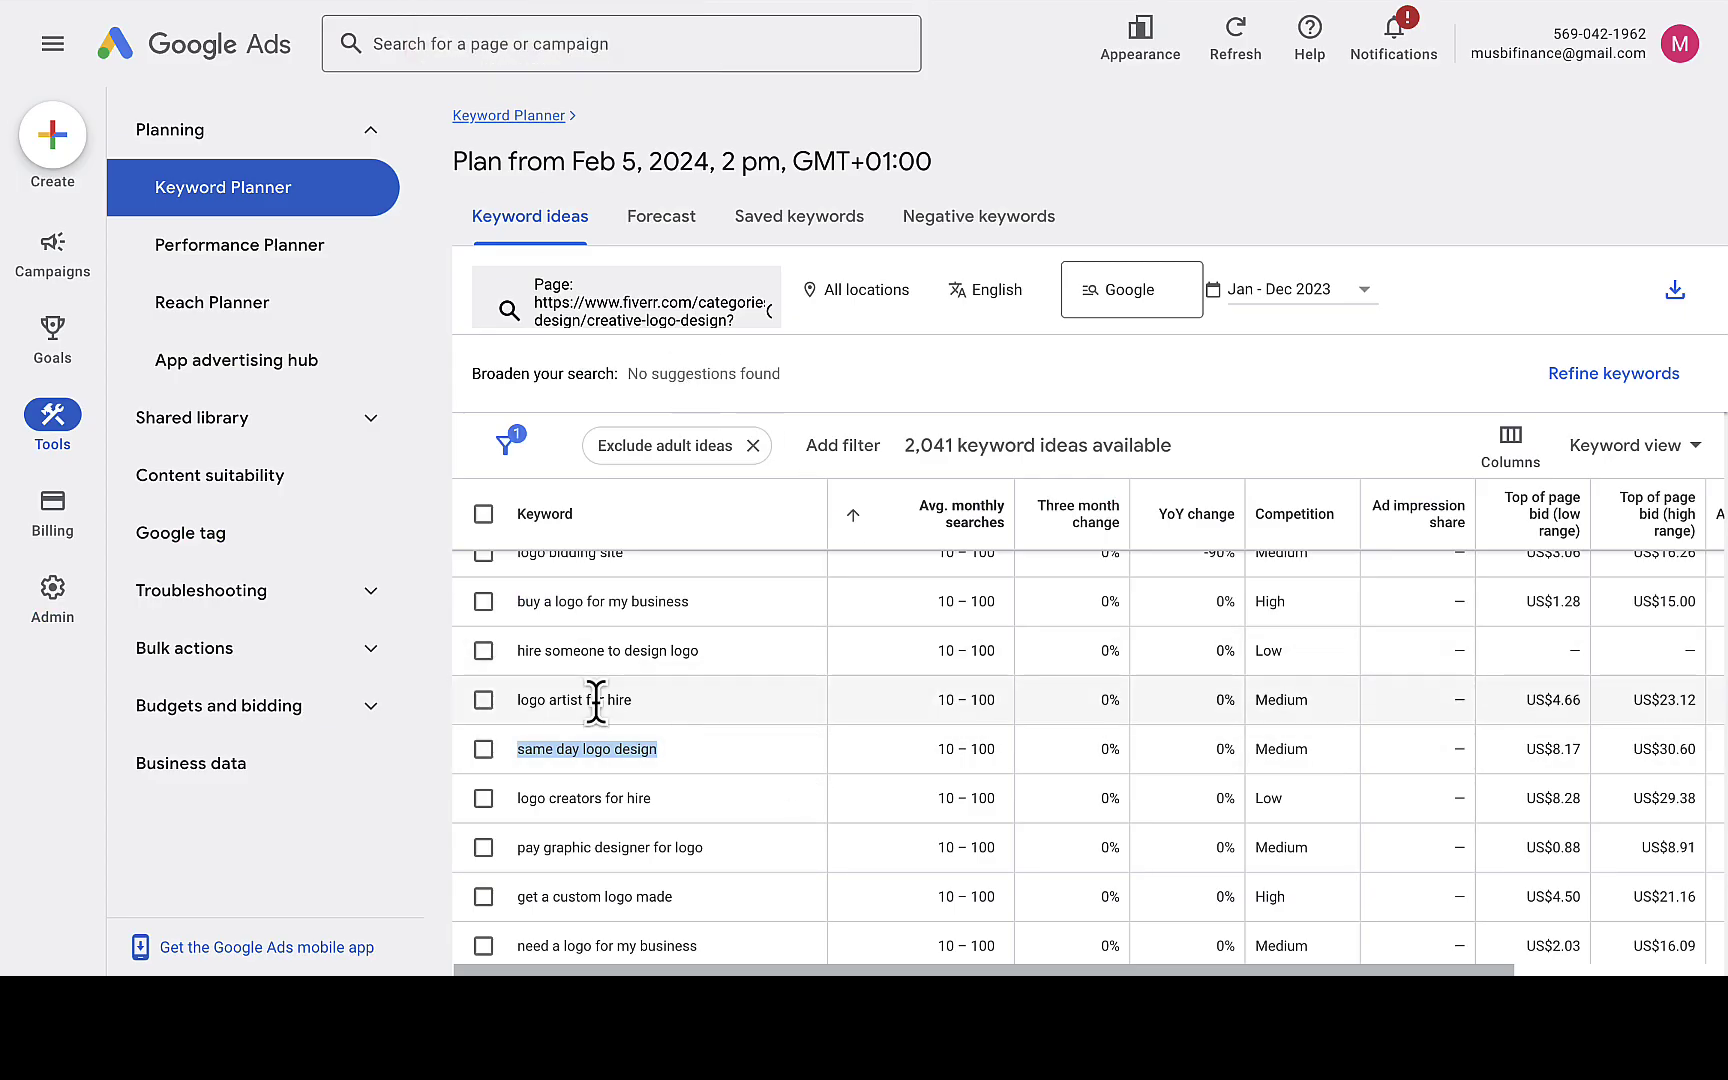
left_click(1314, 230)
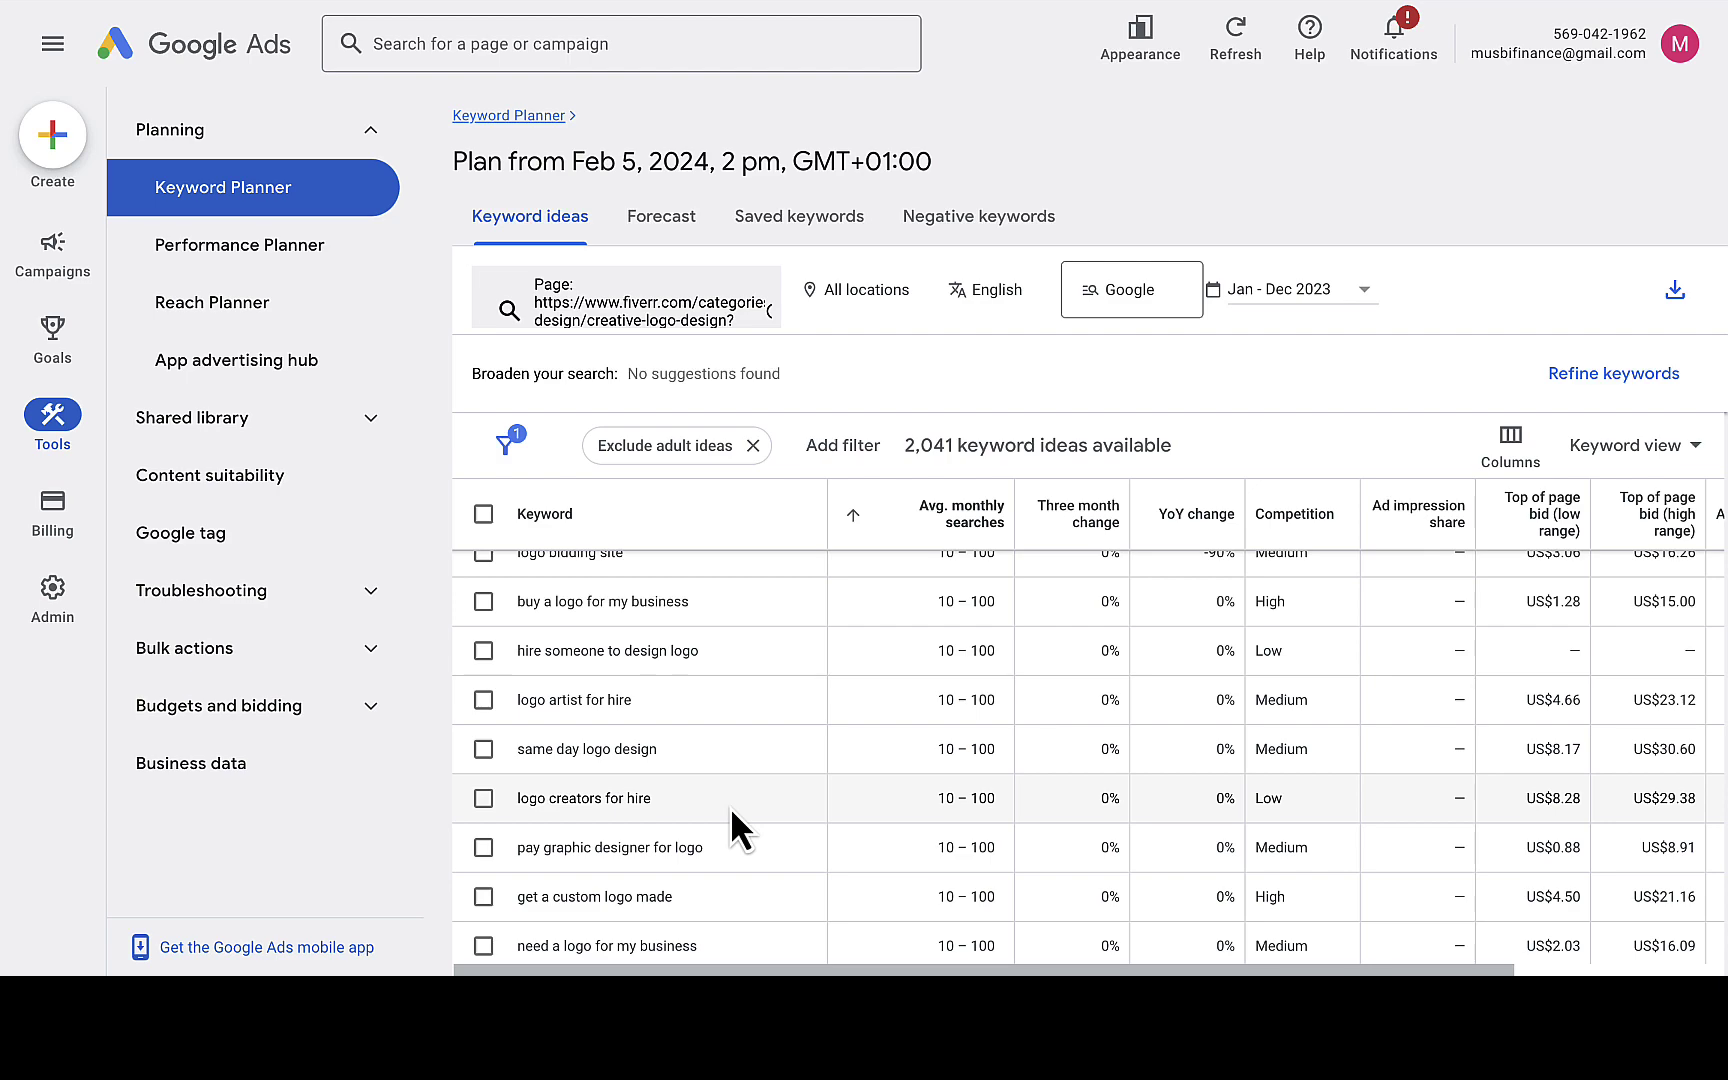
scroll(730, 812, "down", 5)
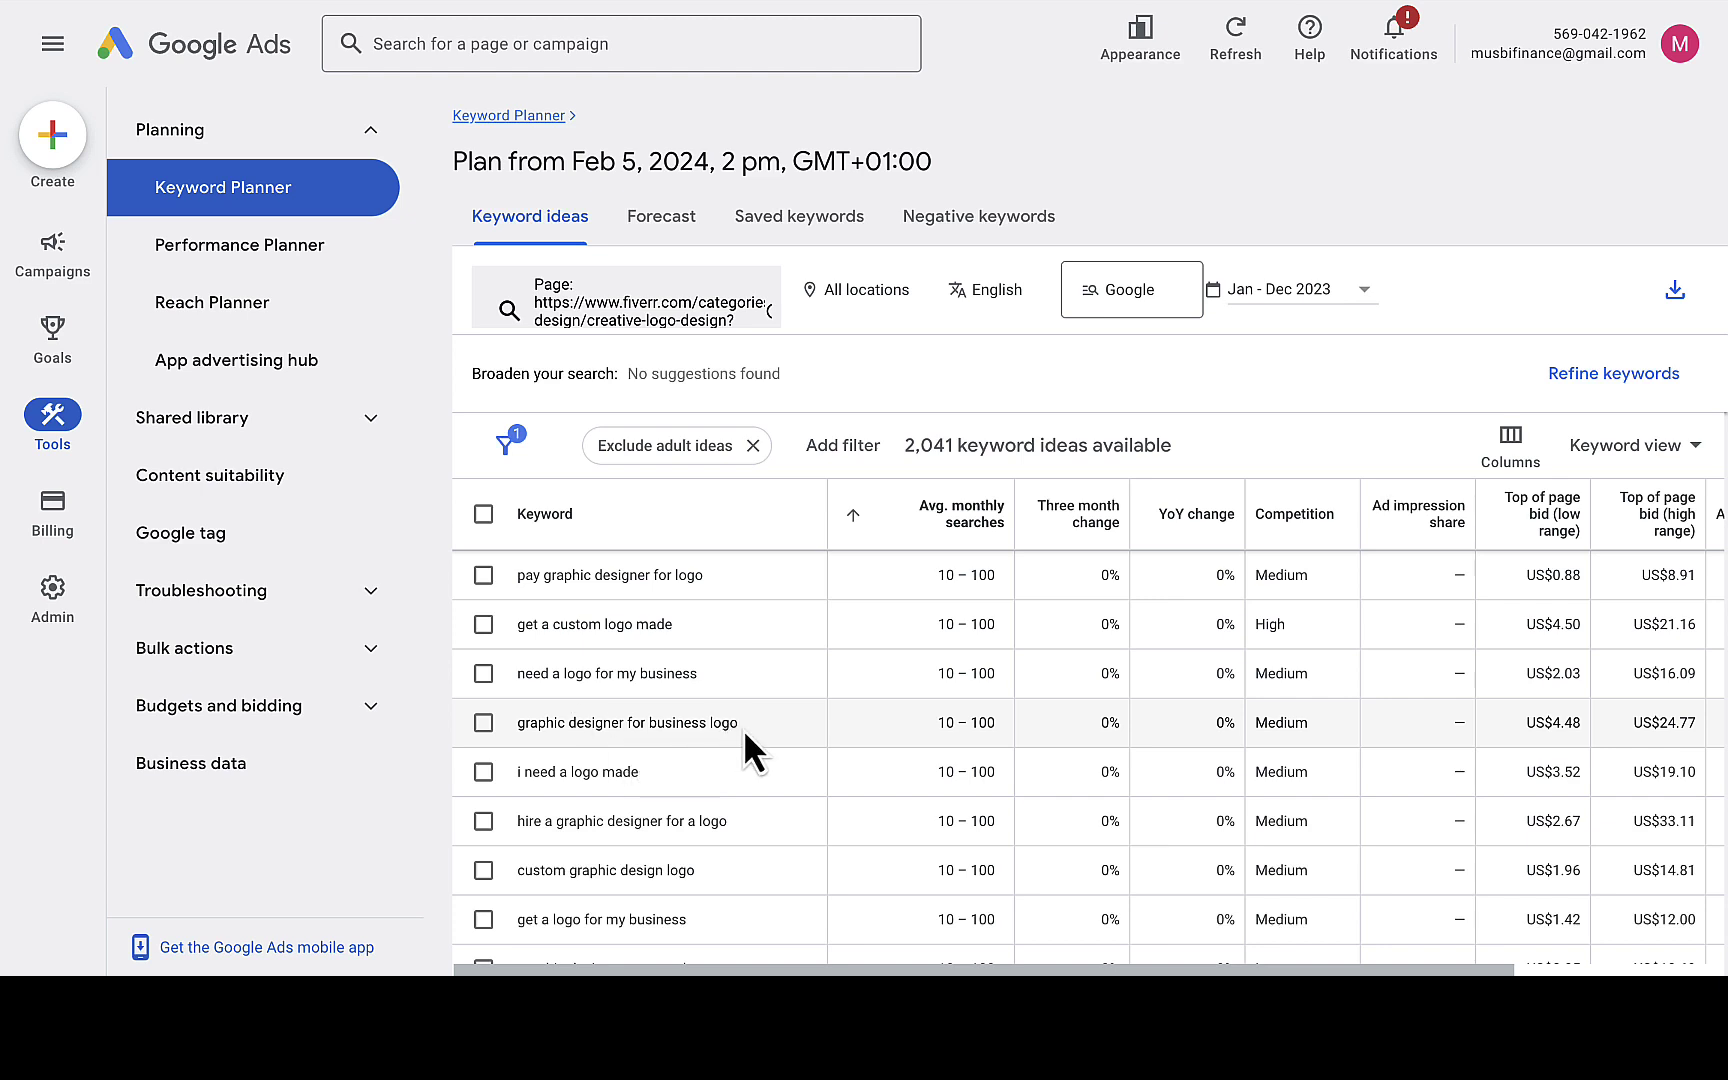
left_click_drag(742, 728, 513, 721)
key("ctrl+c")
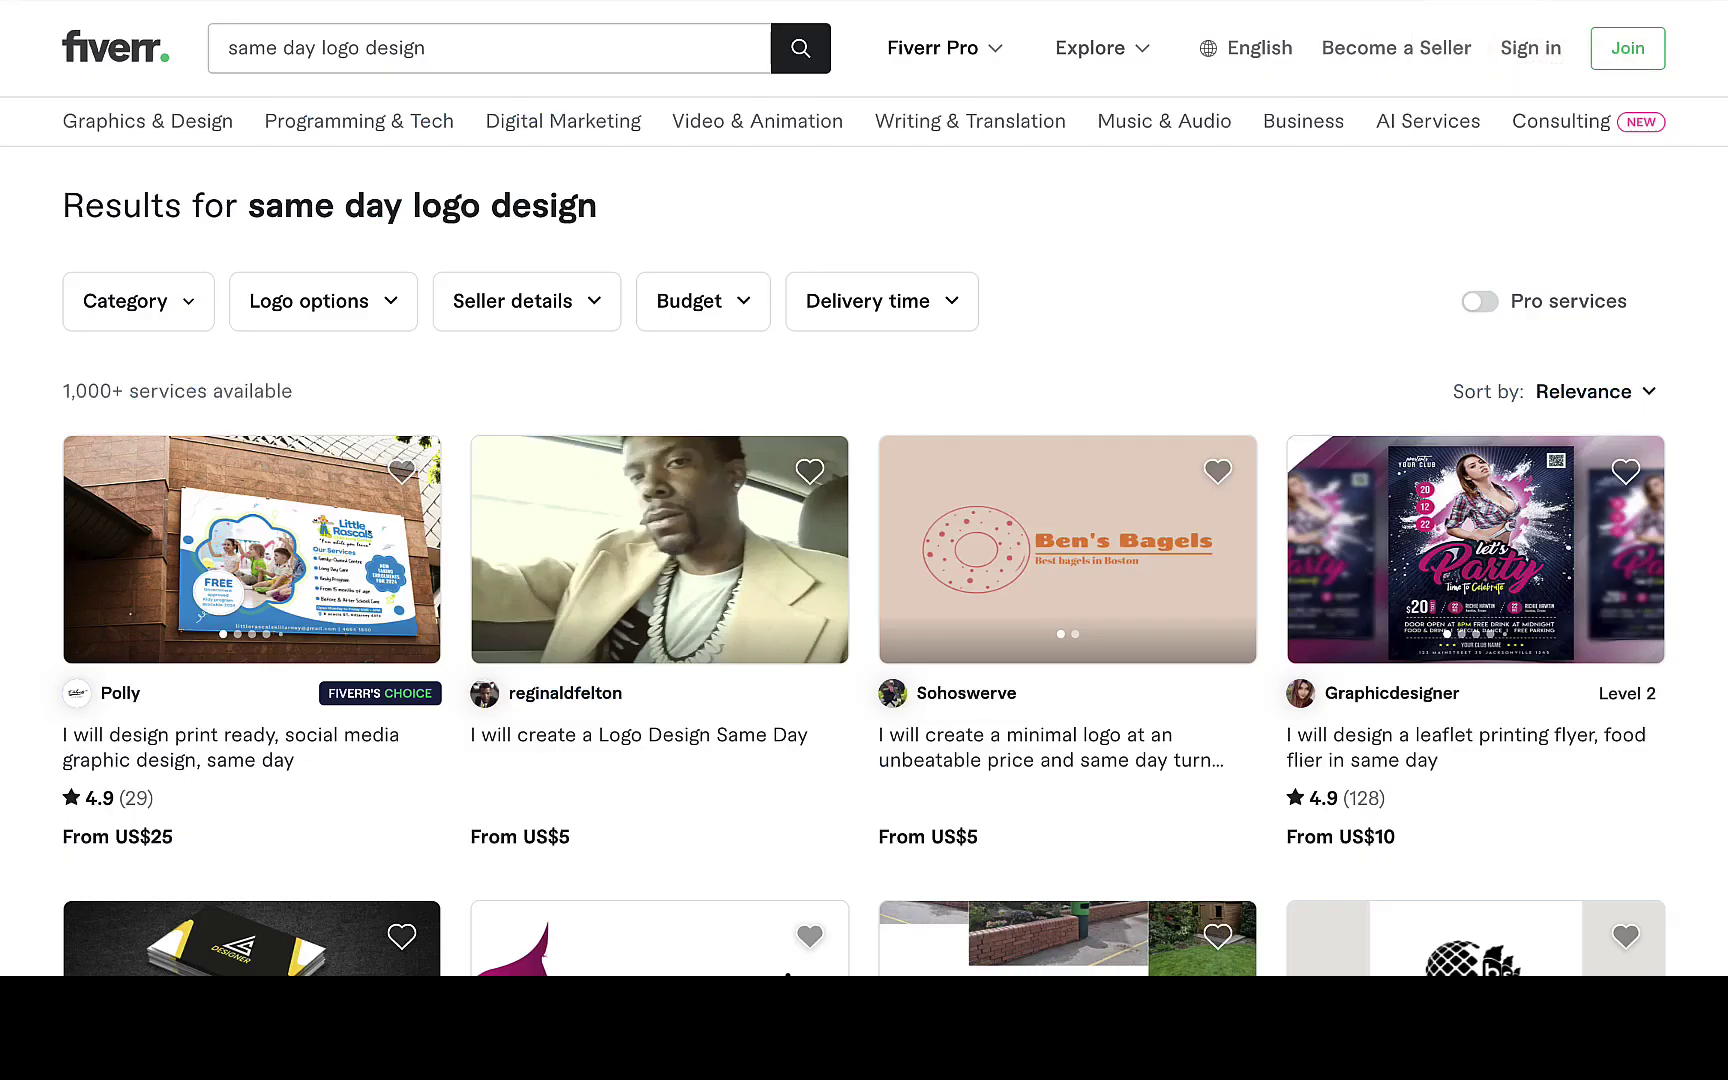
Search Fiverr for "graphic designer for business logo" and look through the gigs offered for it.
left_click(451, 50)
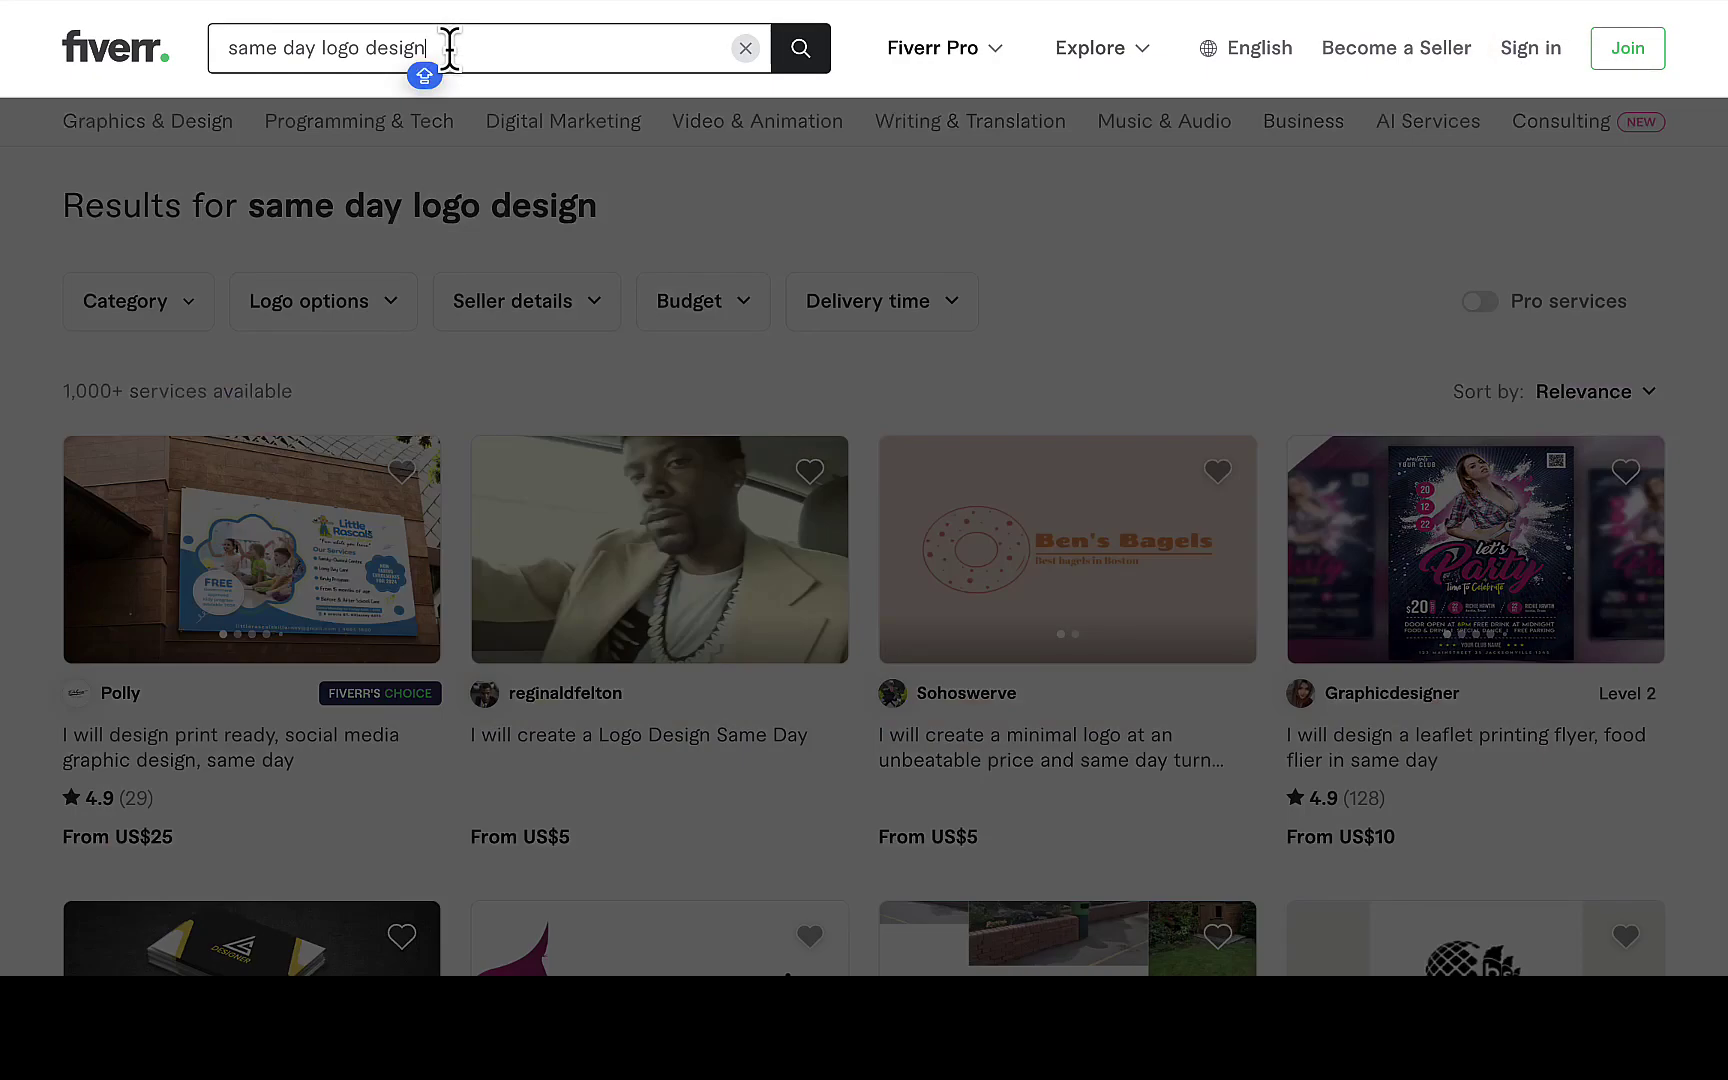
key("ctrl+a")
key("ctrl+v")
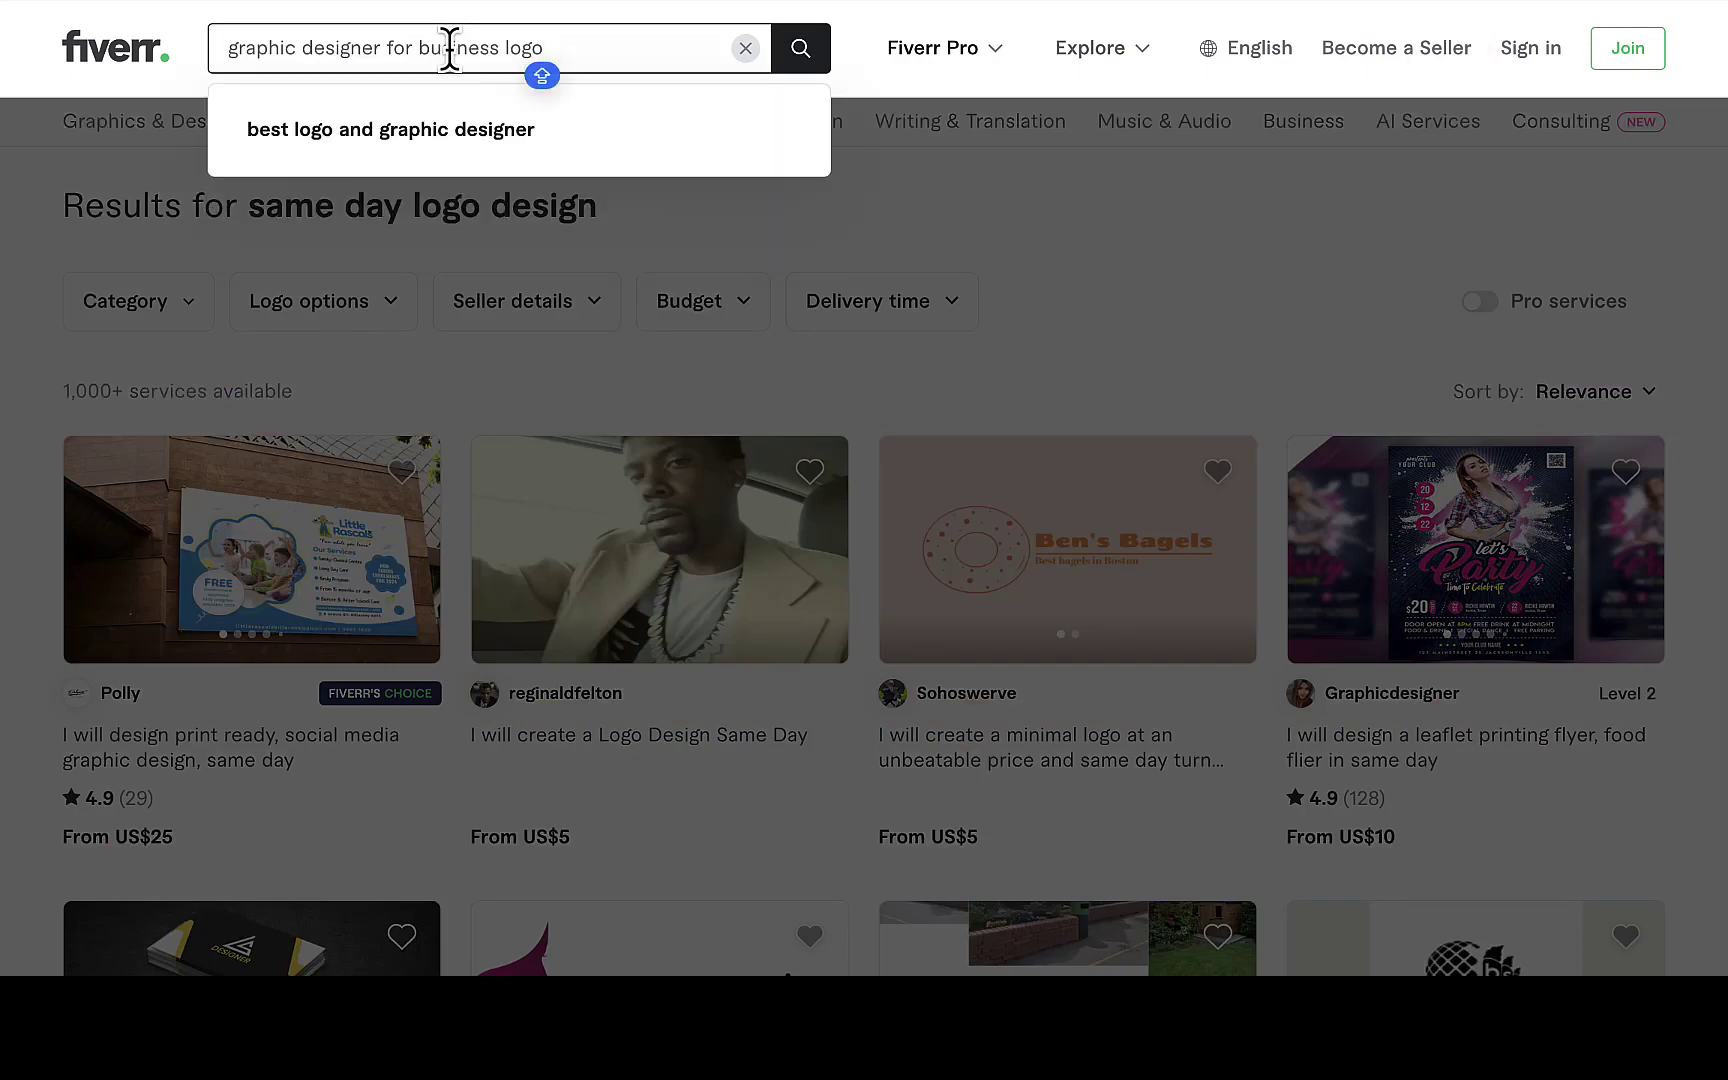
key("Return")
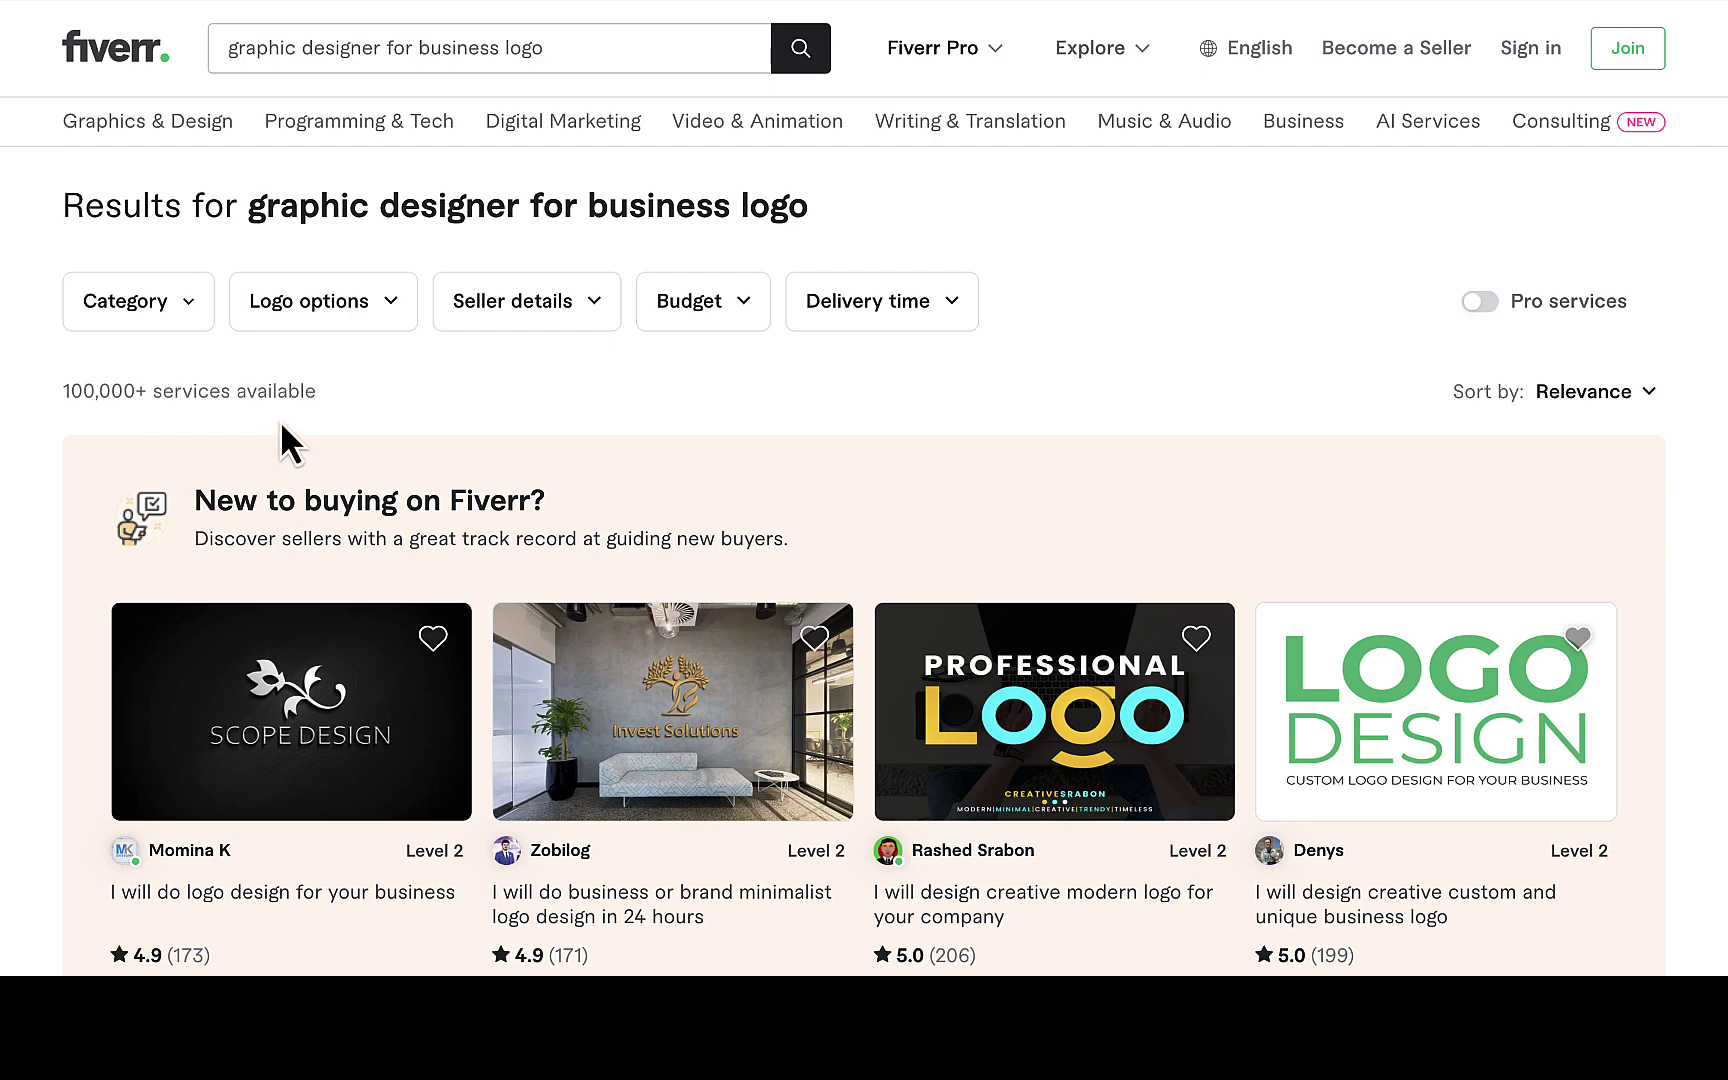
scroll(484, 664, "down", 4)
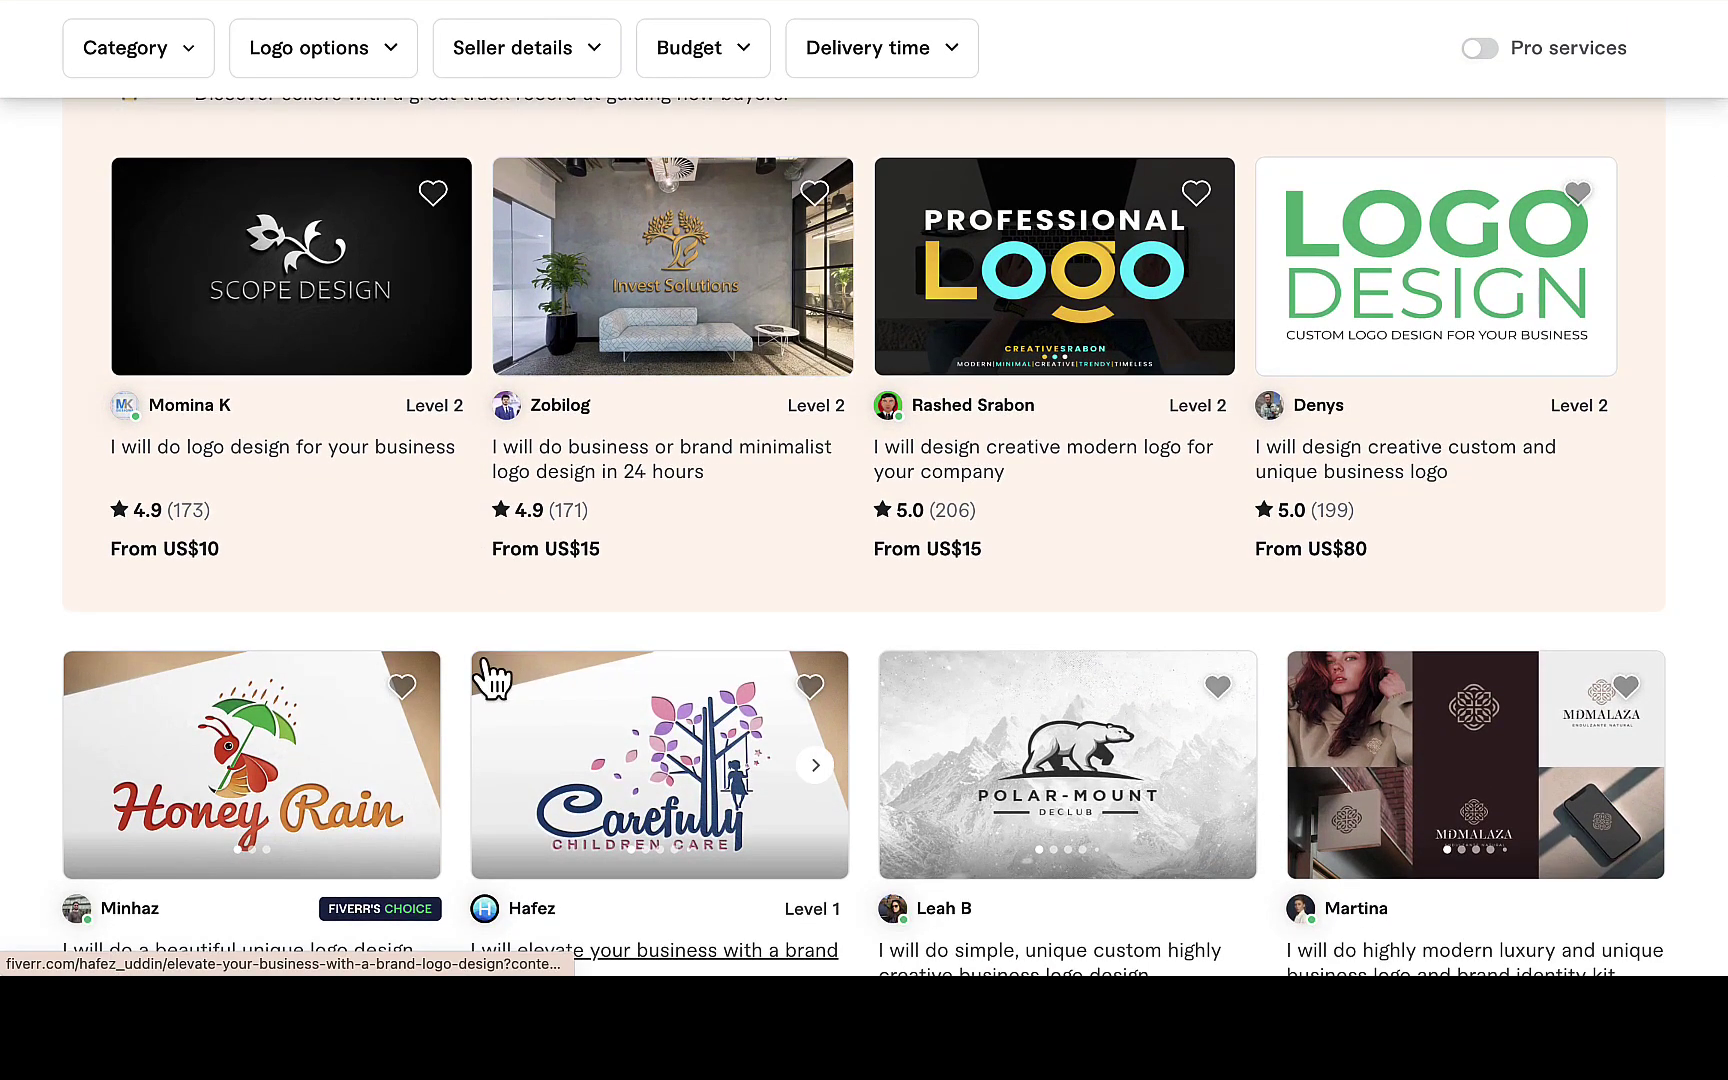
scroll(488, 680, "down", 1)
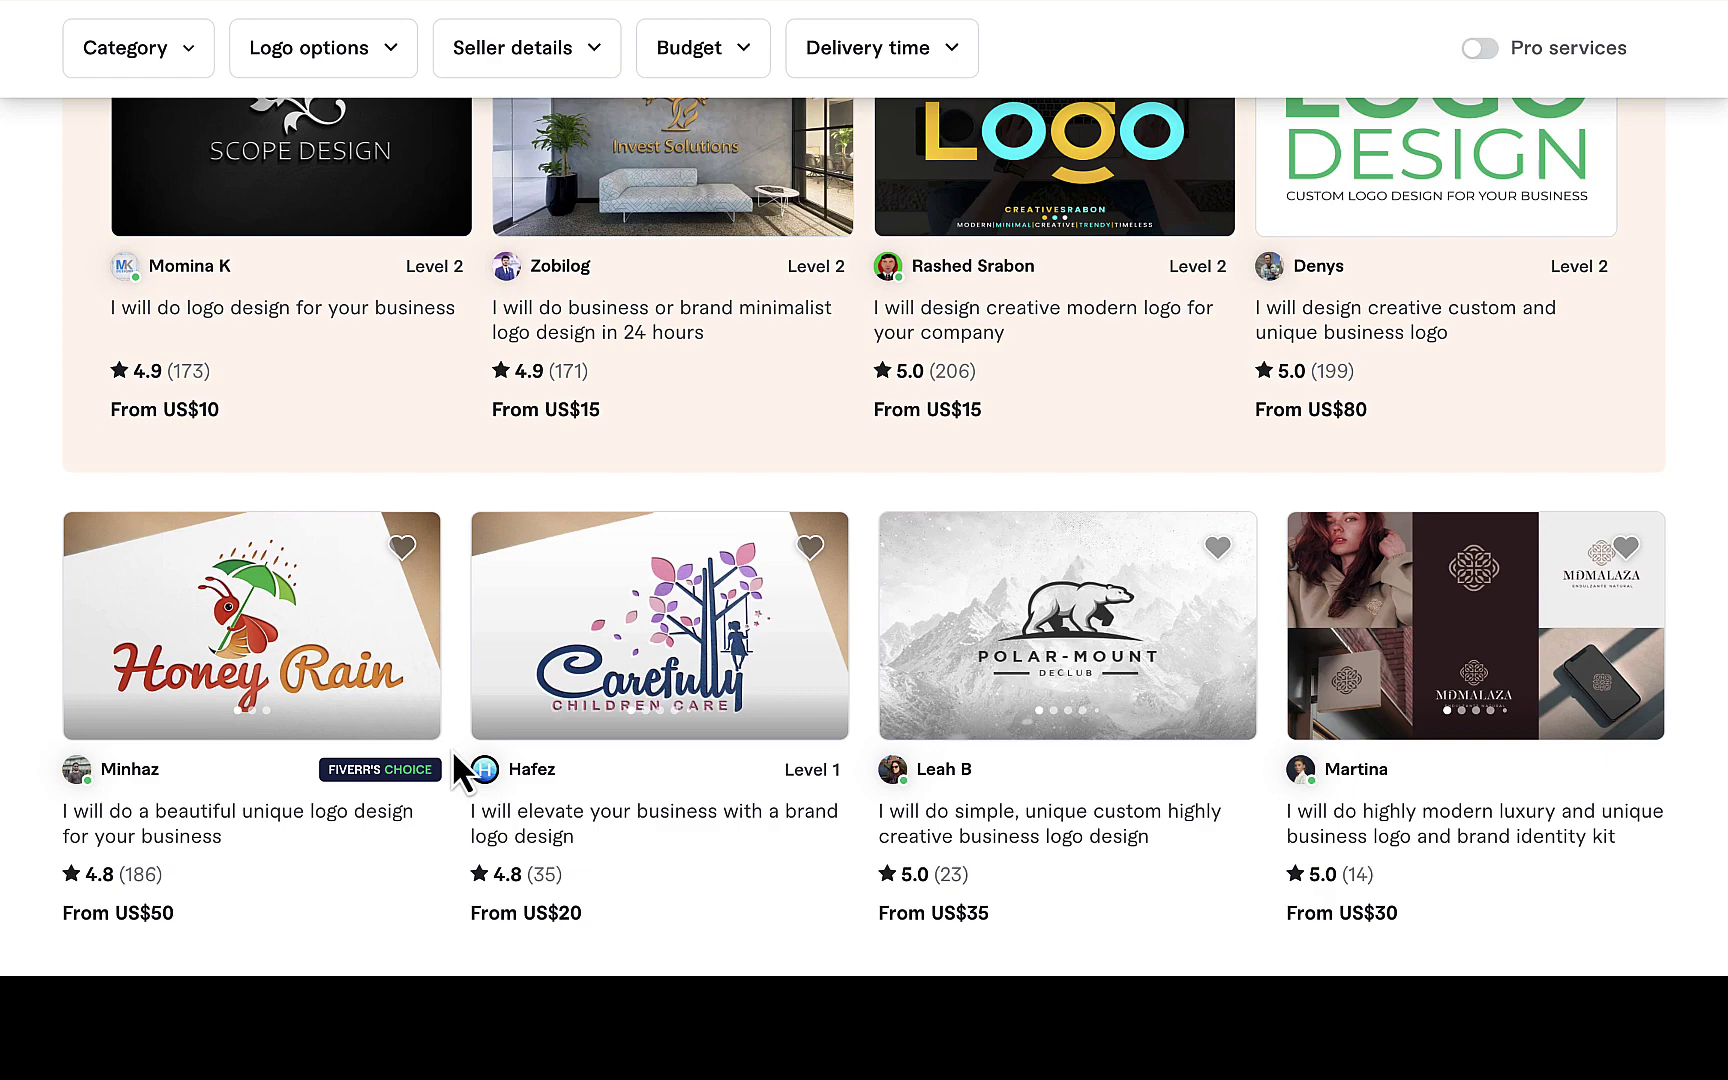
Examine the service count, gig titles and ratings for "graphic designer for business logo" to judge the competition.
scroll(451, 748, "down", 1)
scroll(451, 748, "up", 2)
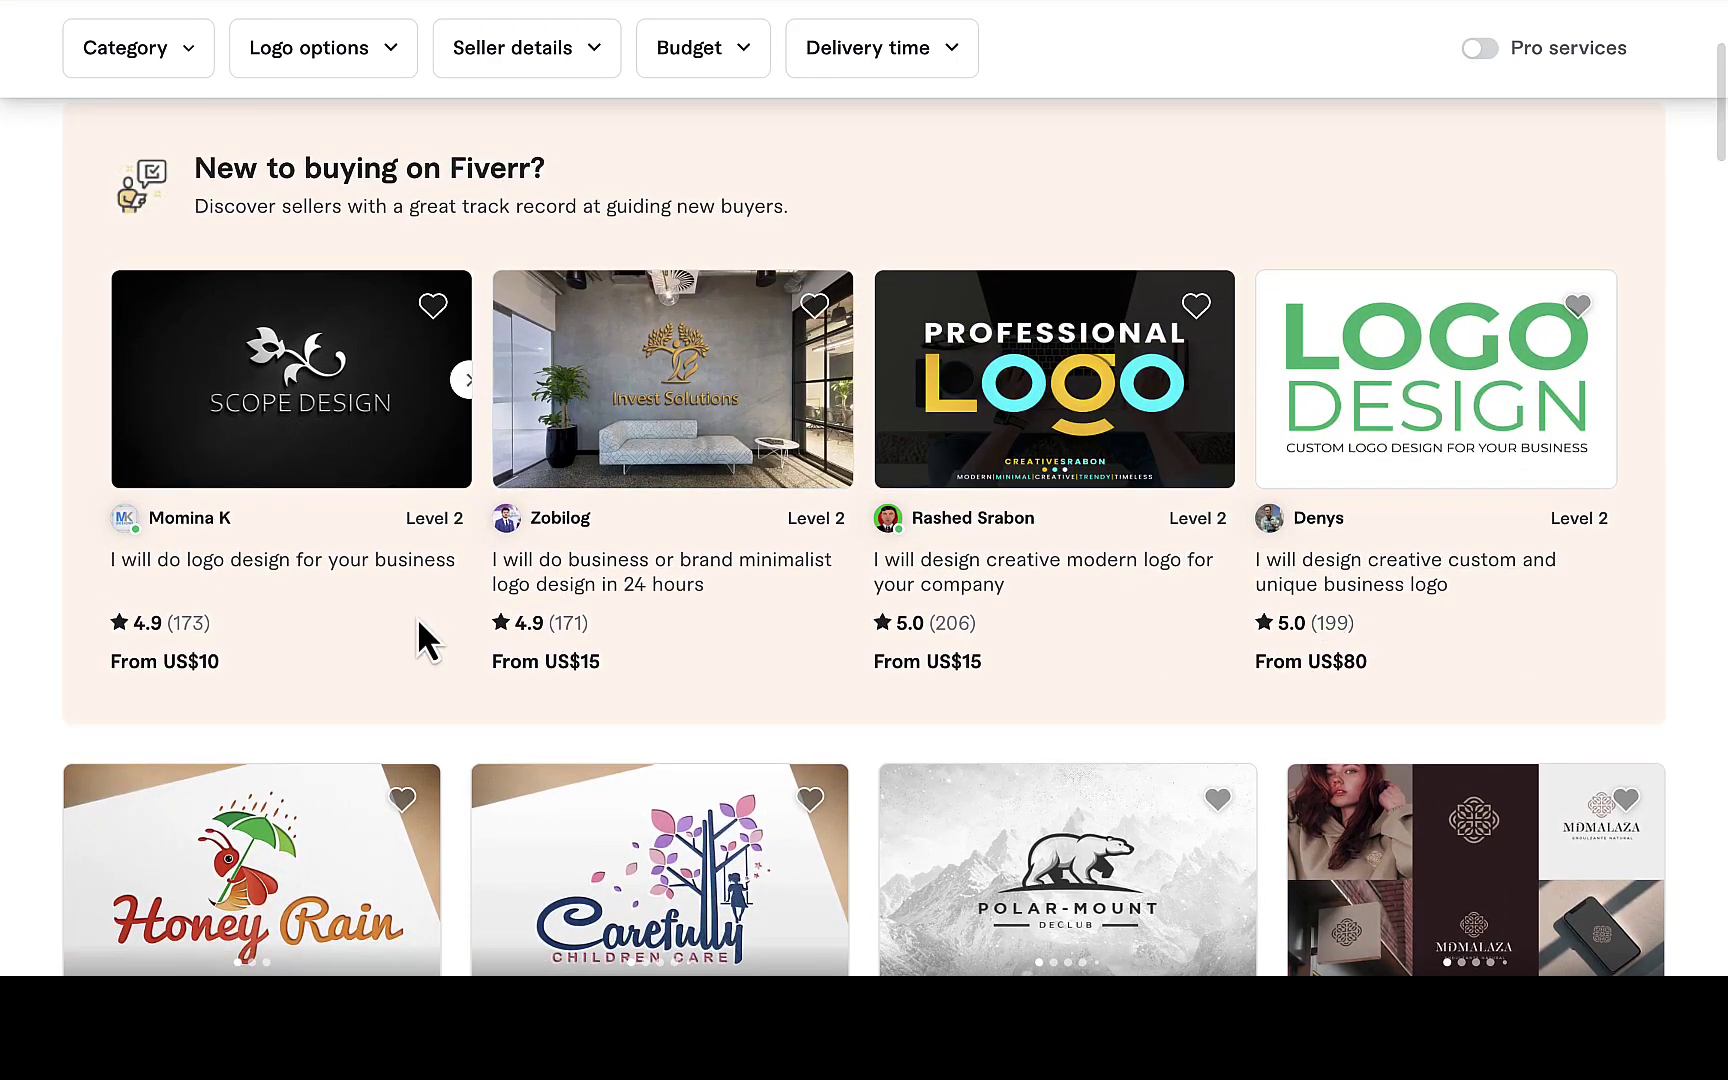
scroll(417, 640, "up", 2)
scroll(417, 632, "down", 2)
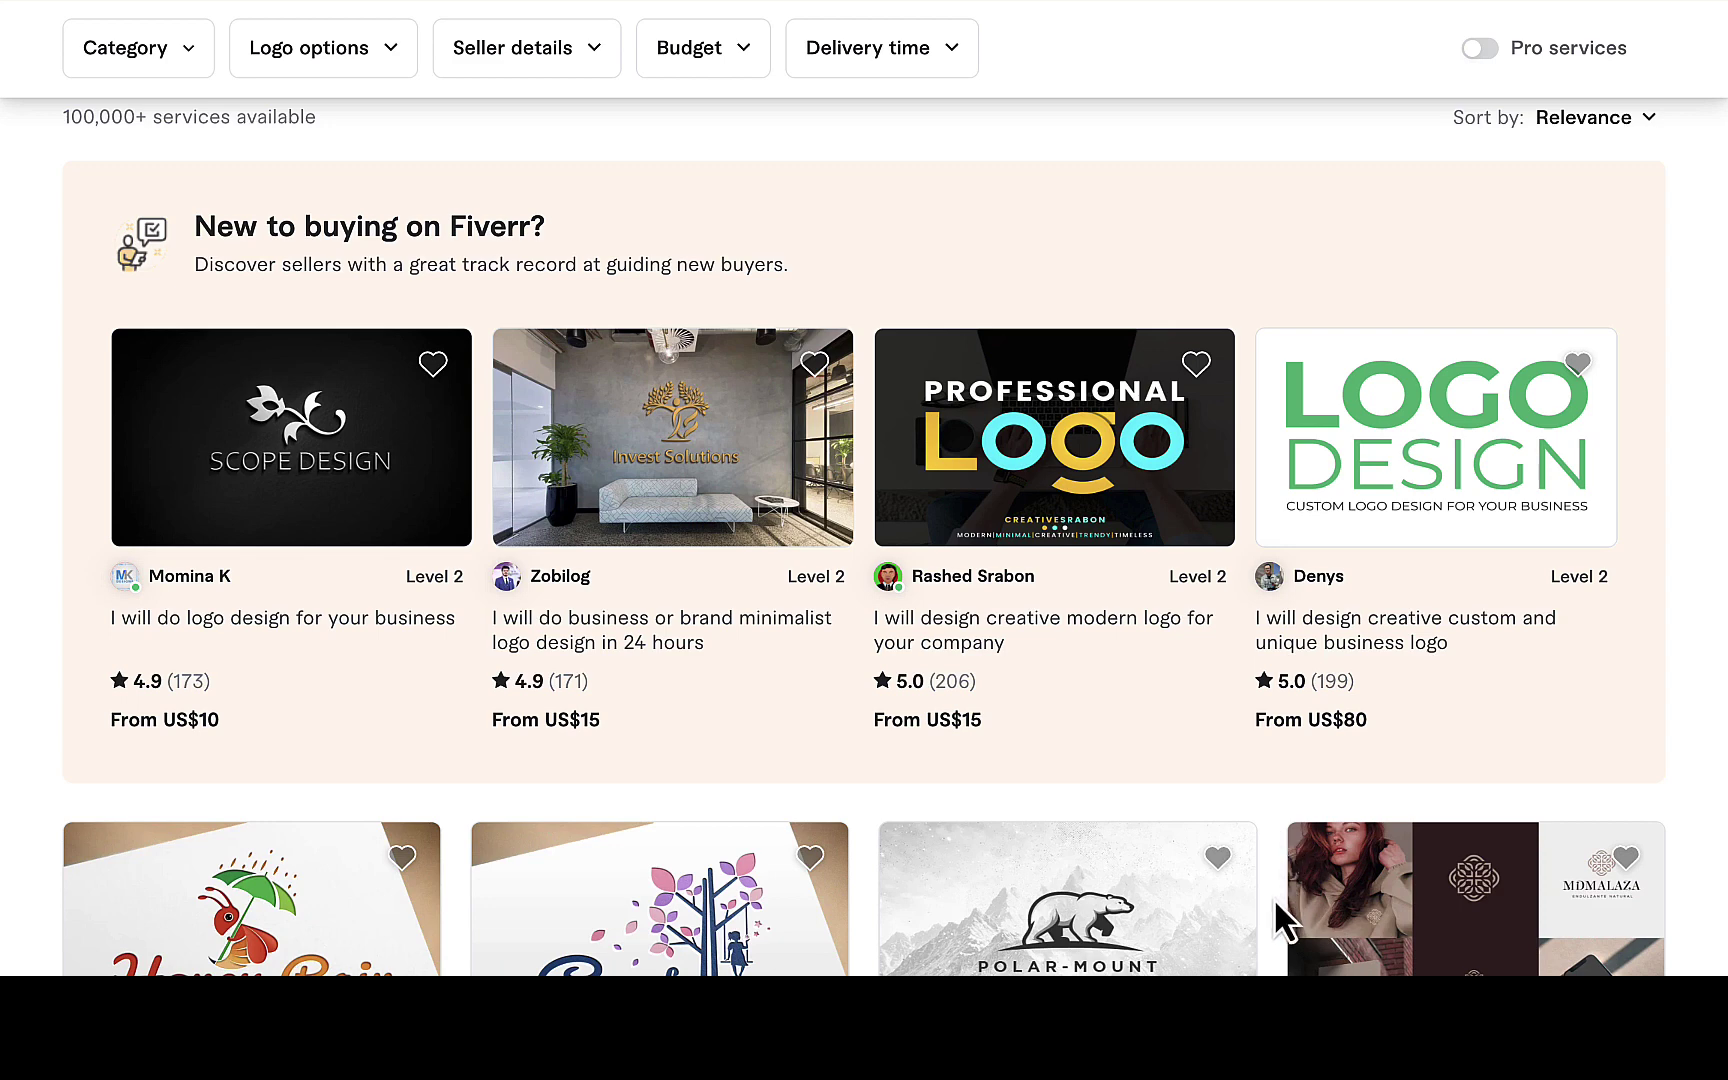
scroll(1273, 896, "up", 3)
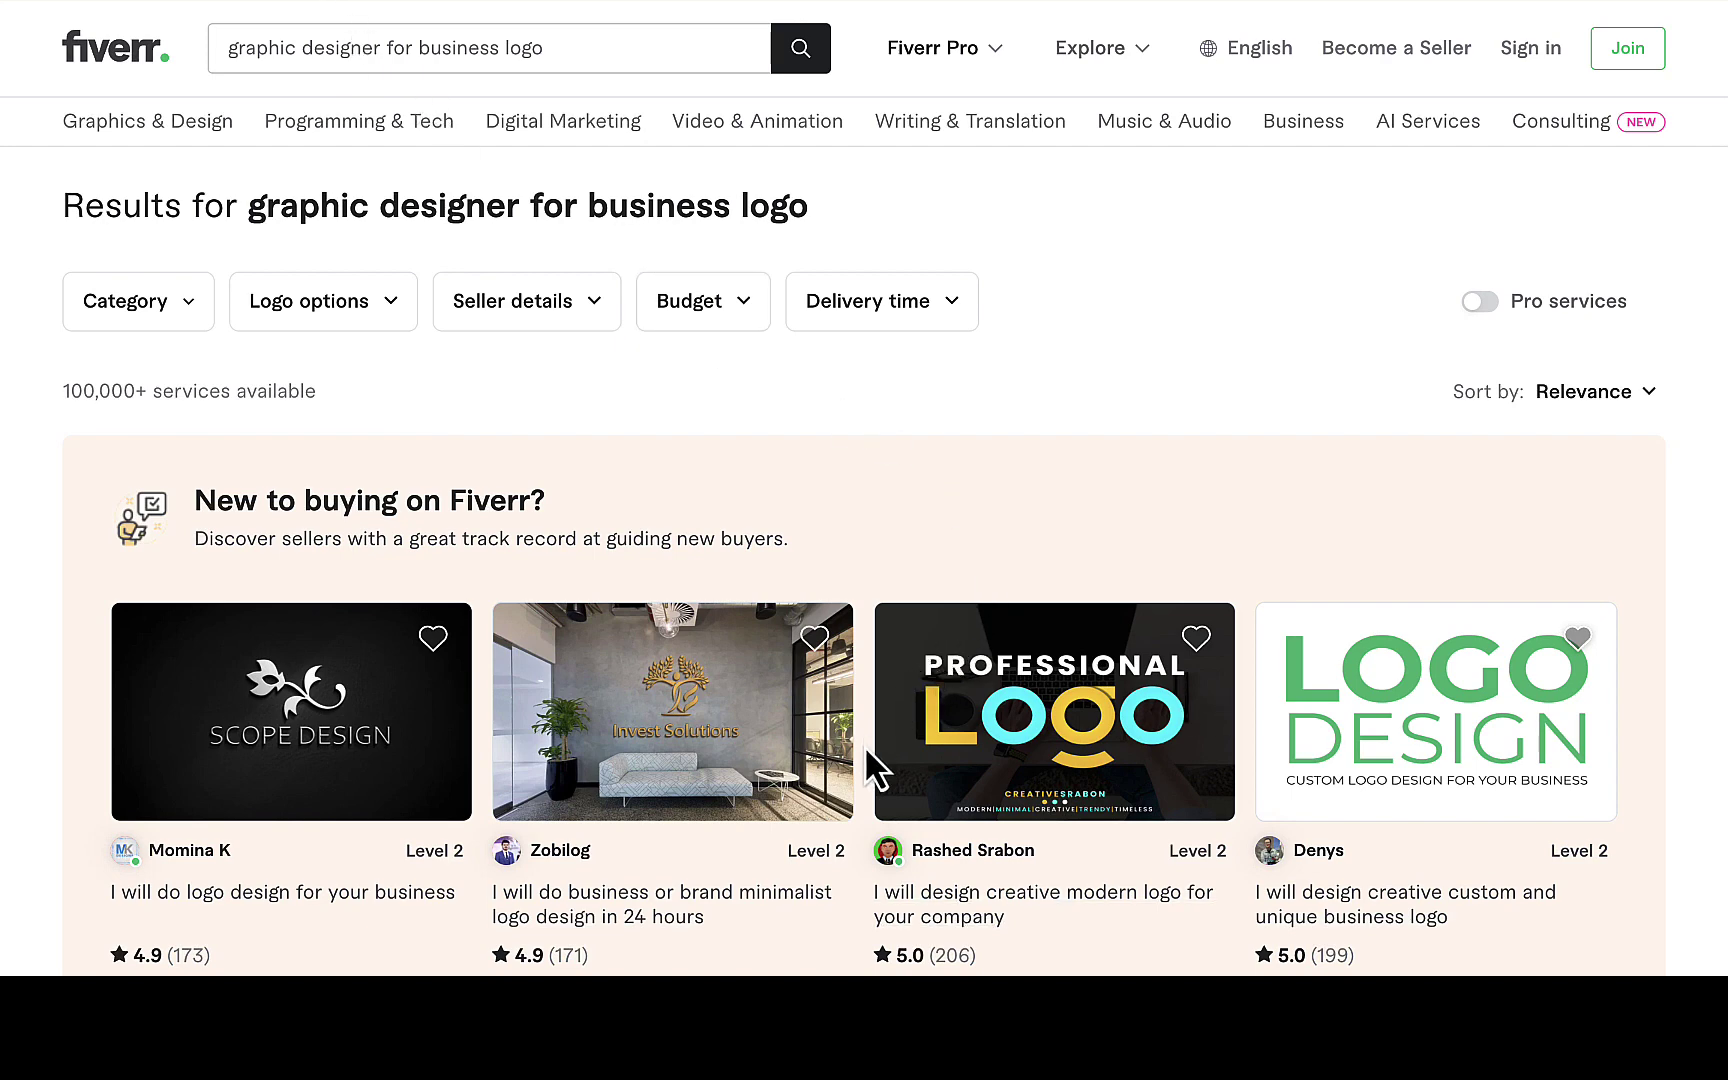
scroll(864, 745, "down", 3)
scroll(864, 745, "down", 8)
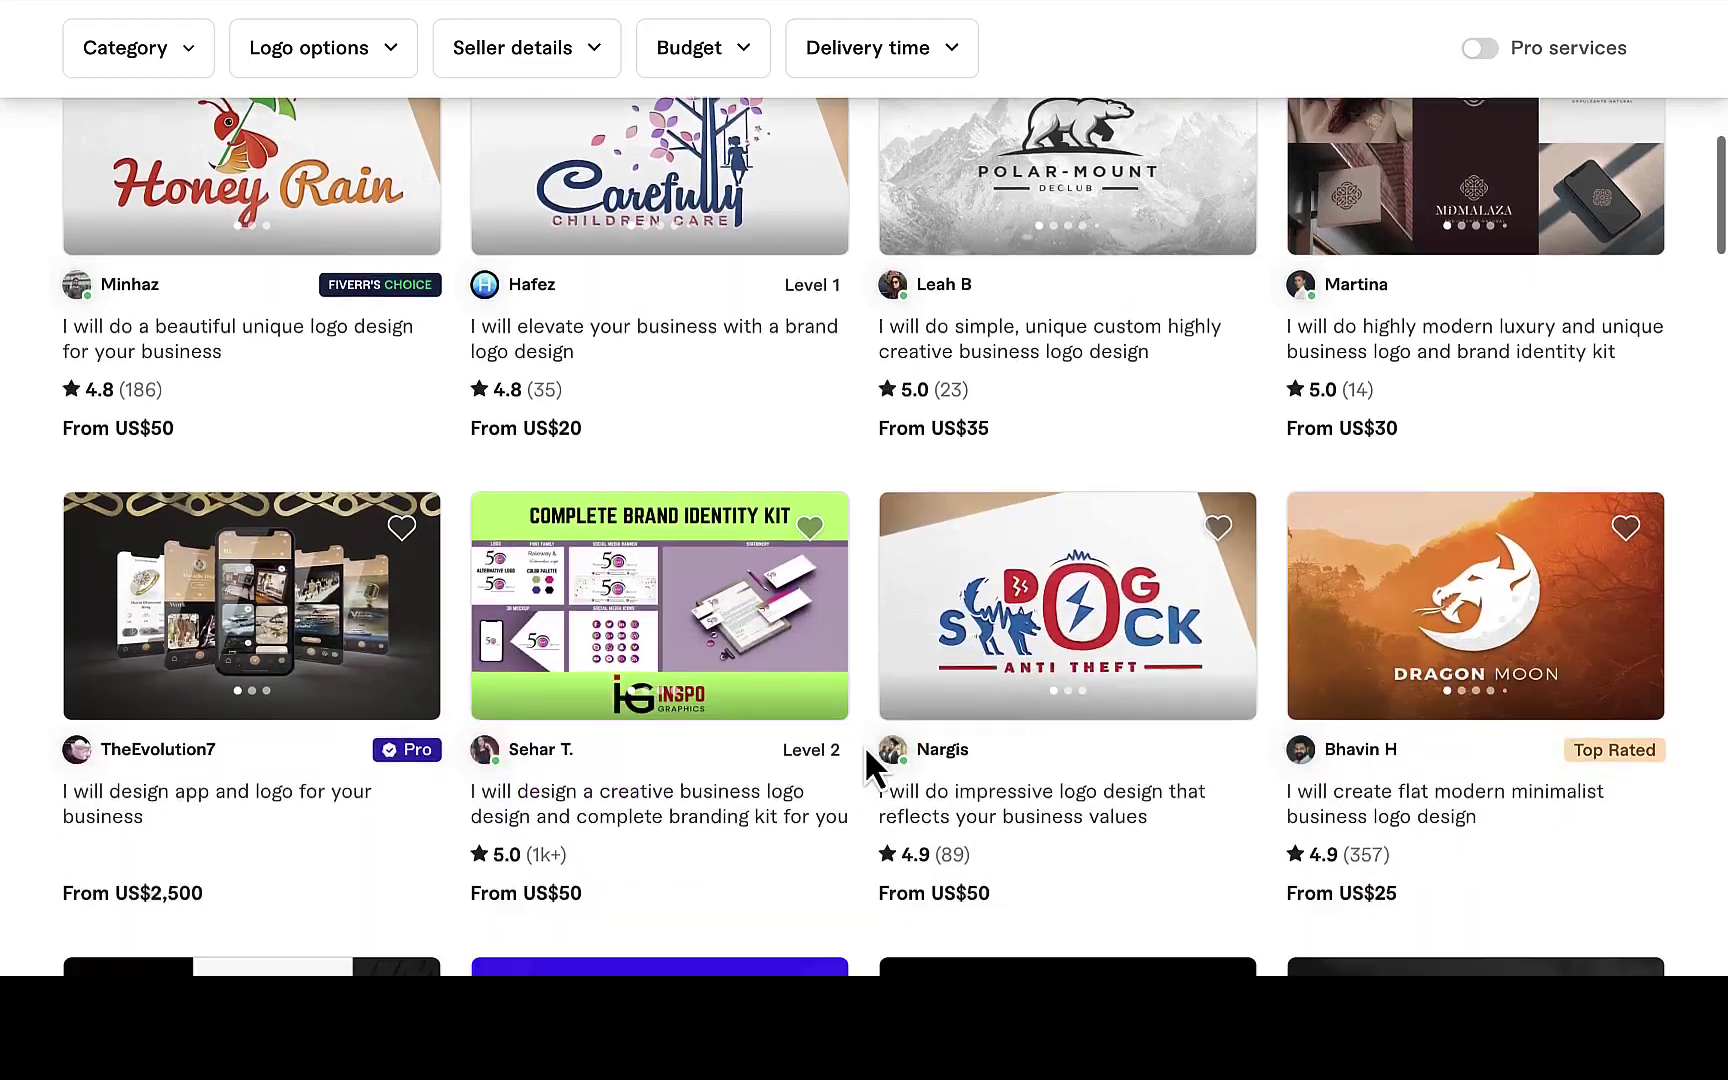
scroll(864, 745, "down", 6)
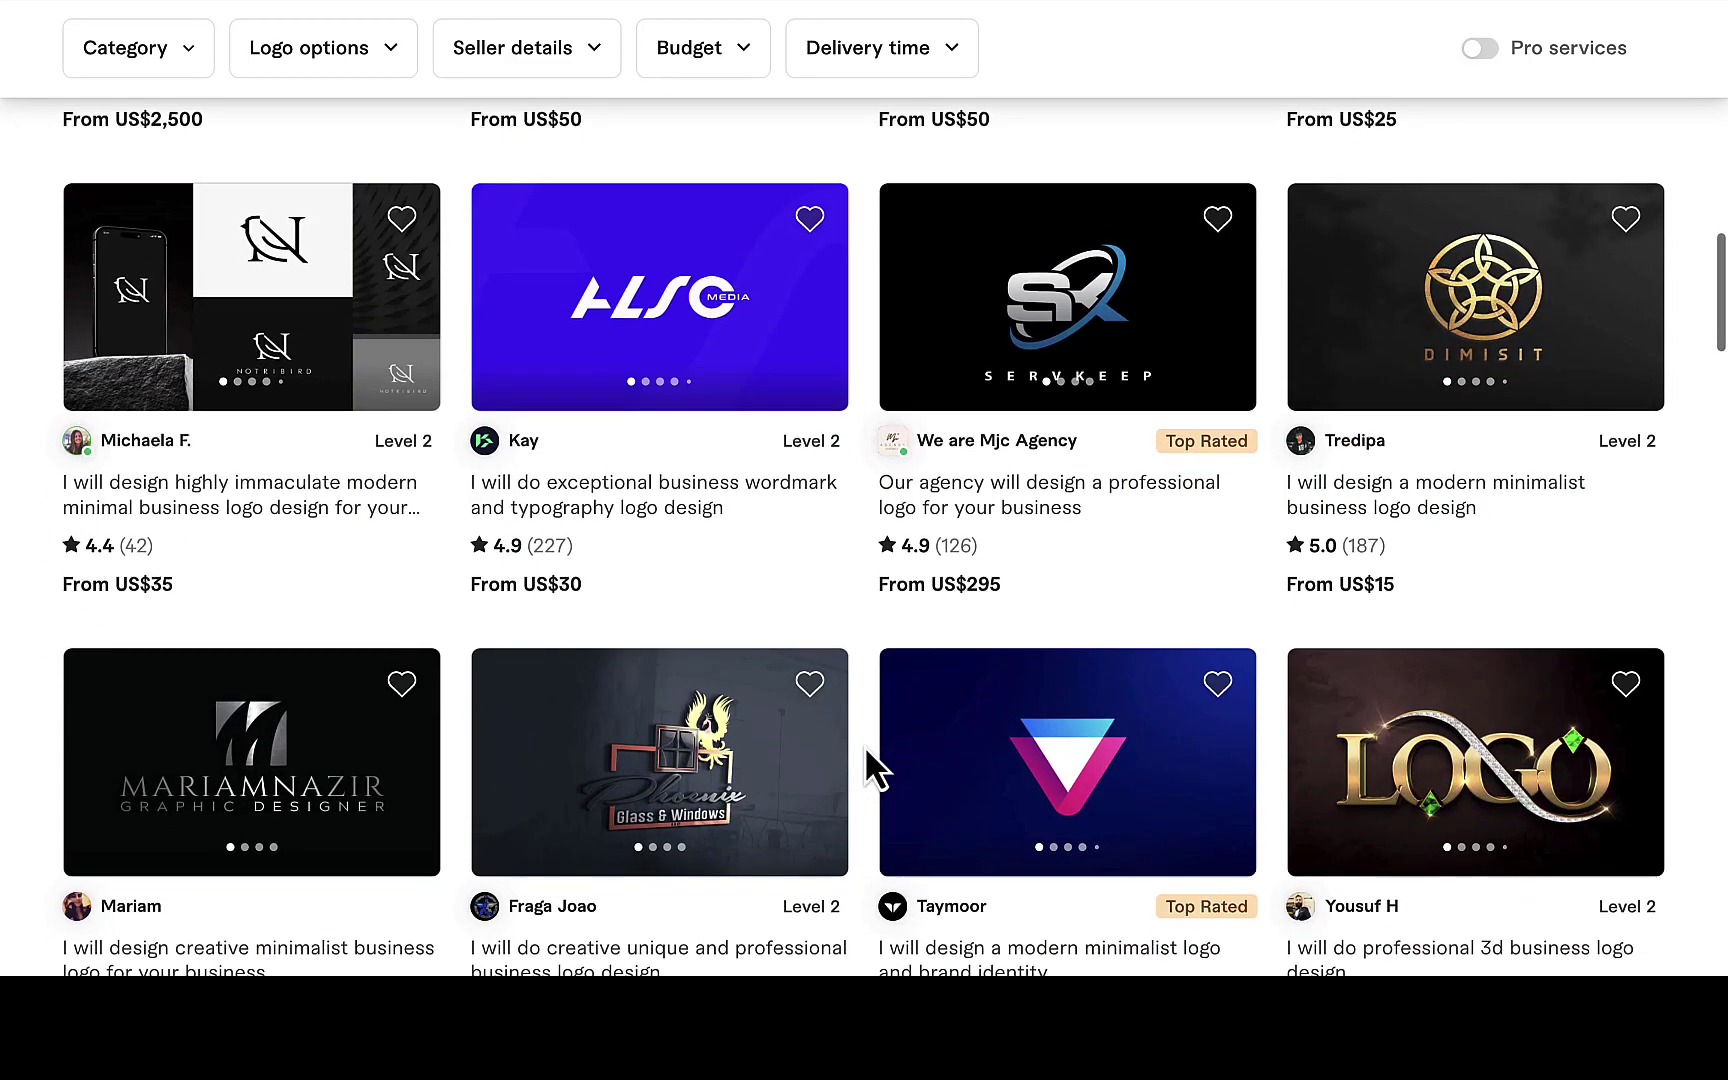
scroll(864, 745, "down", 1)
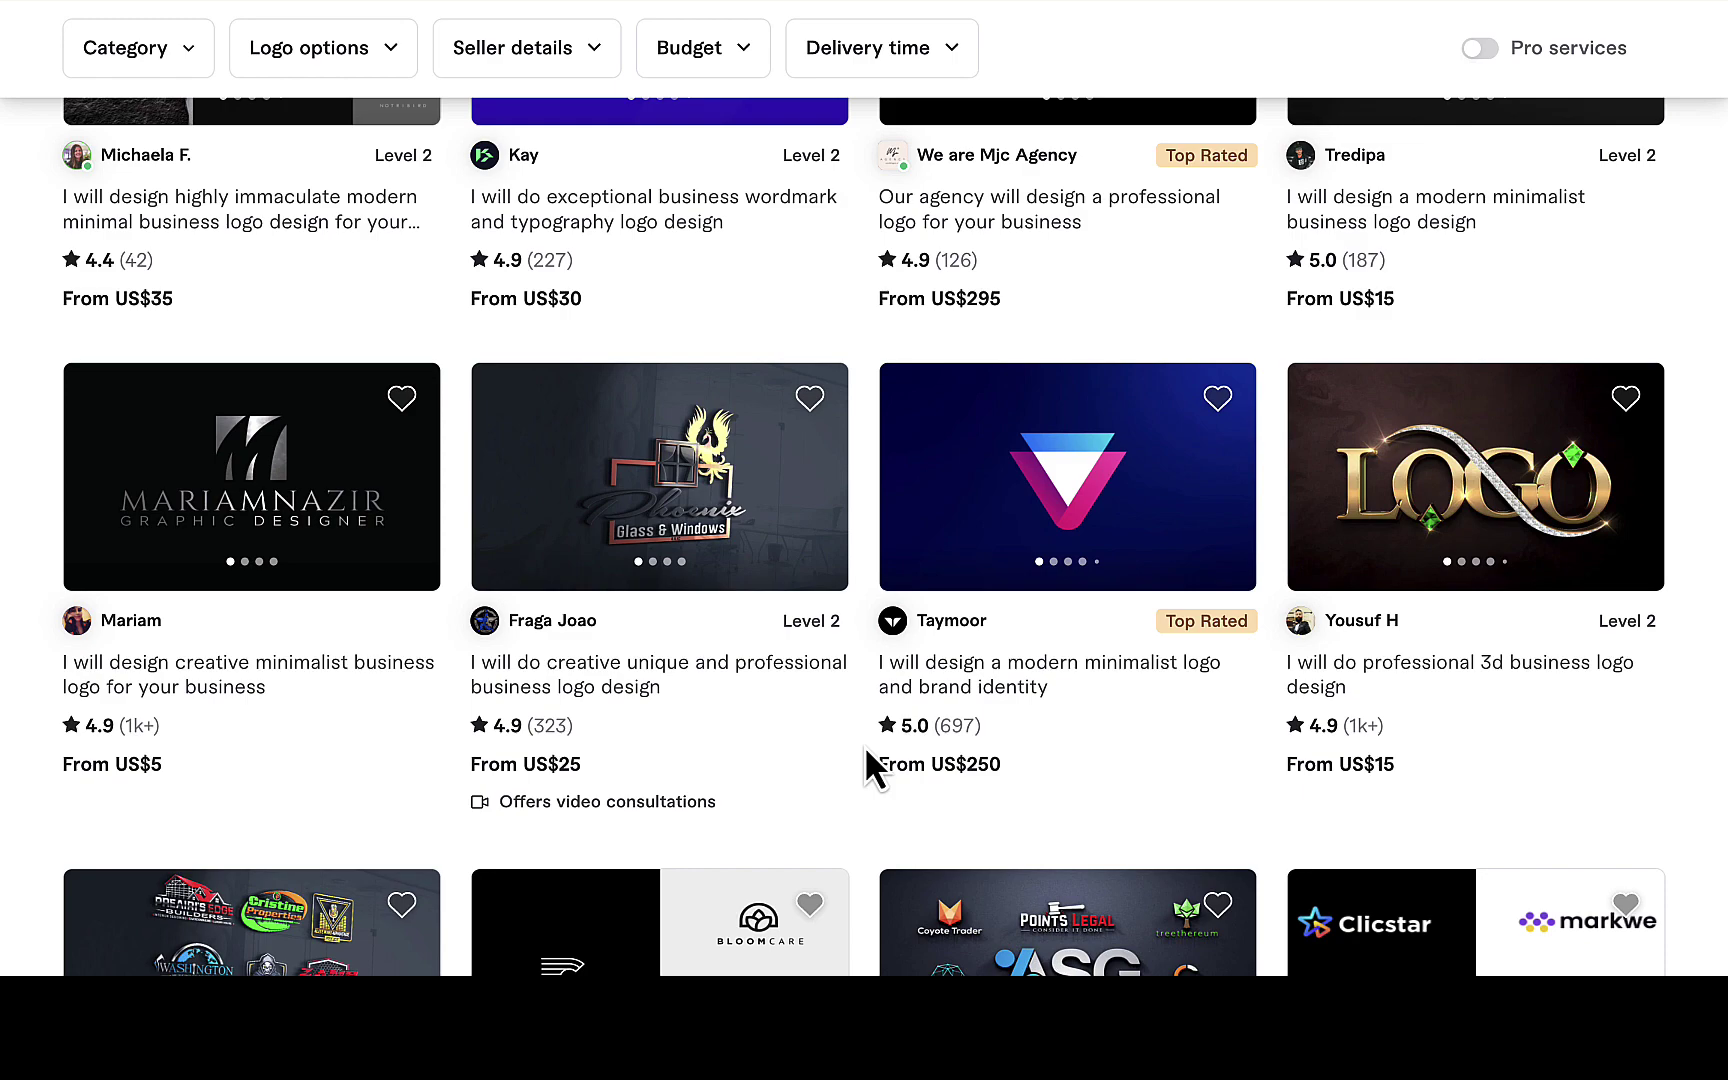
scroll(864, 745, "up", 20)
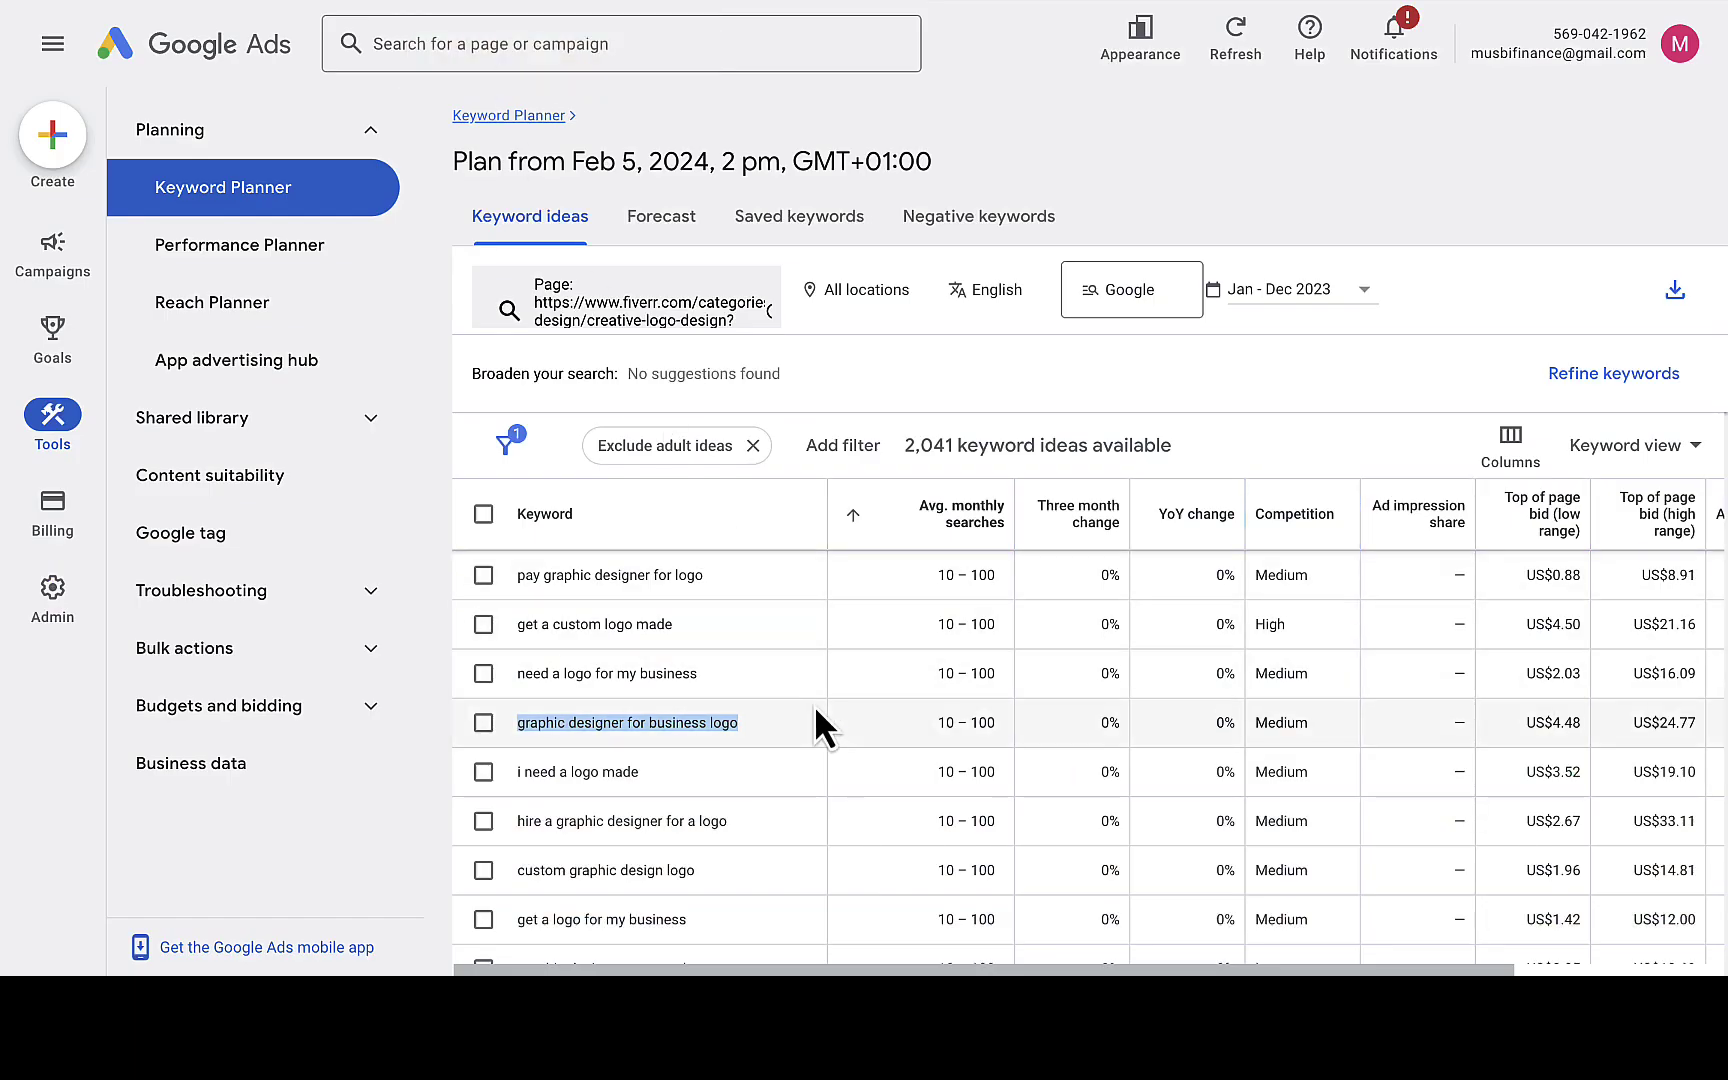
Switch to Keyword Planner and look through more of the logo keyword ideas with 10 – 100 average monthly searches.
scroll(814, 705, "down", 10)
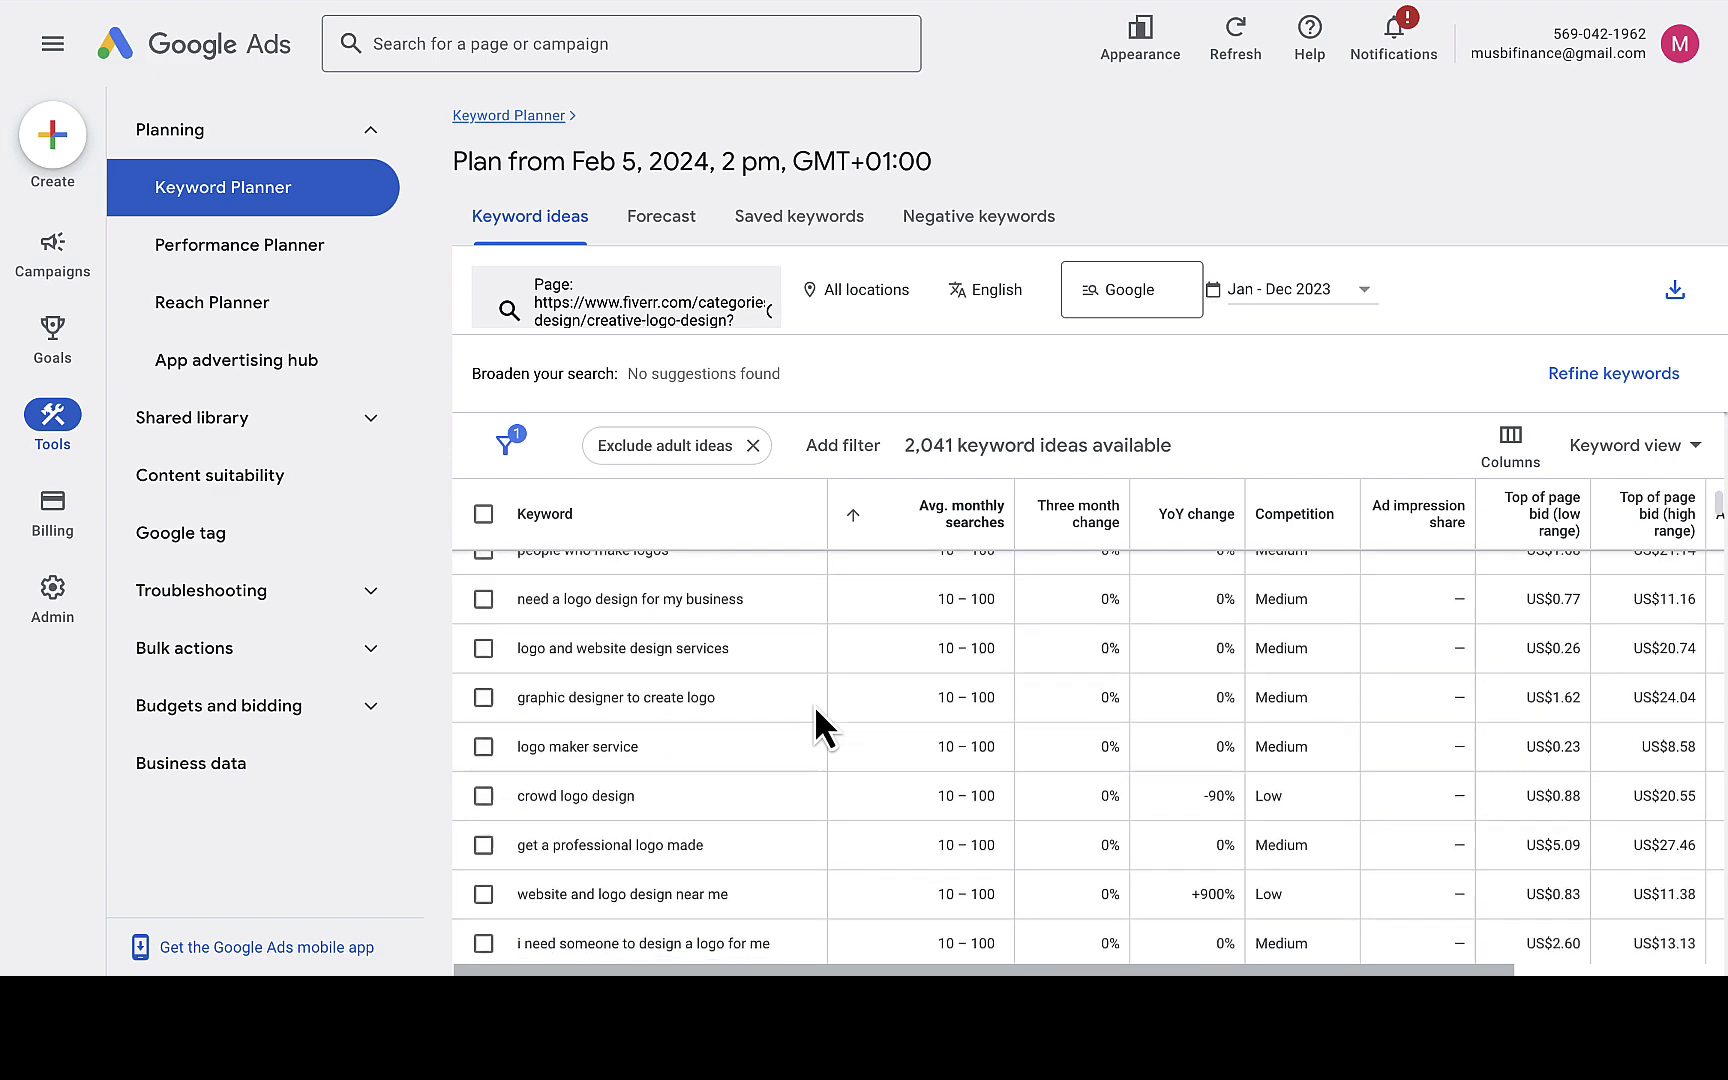
scroll(814, 703, "down", 3)
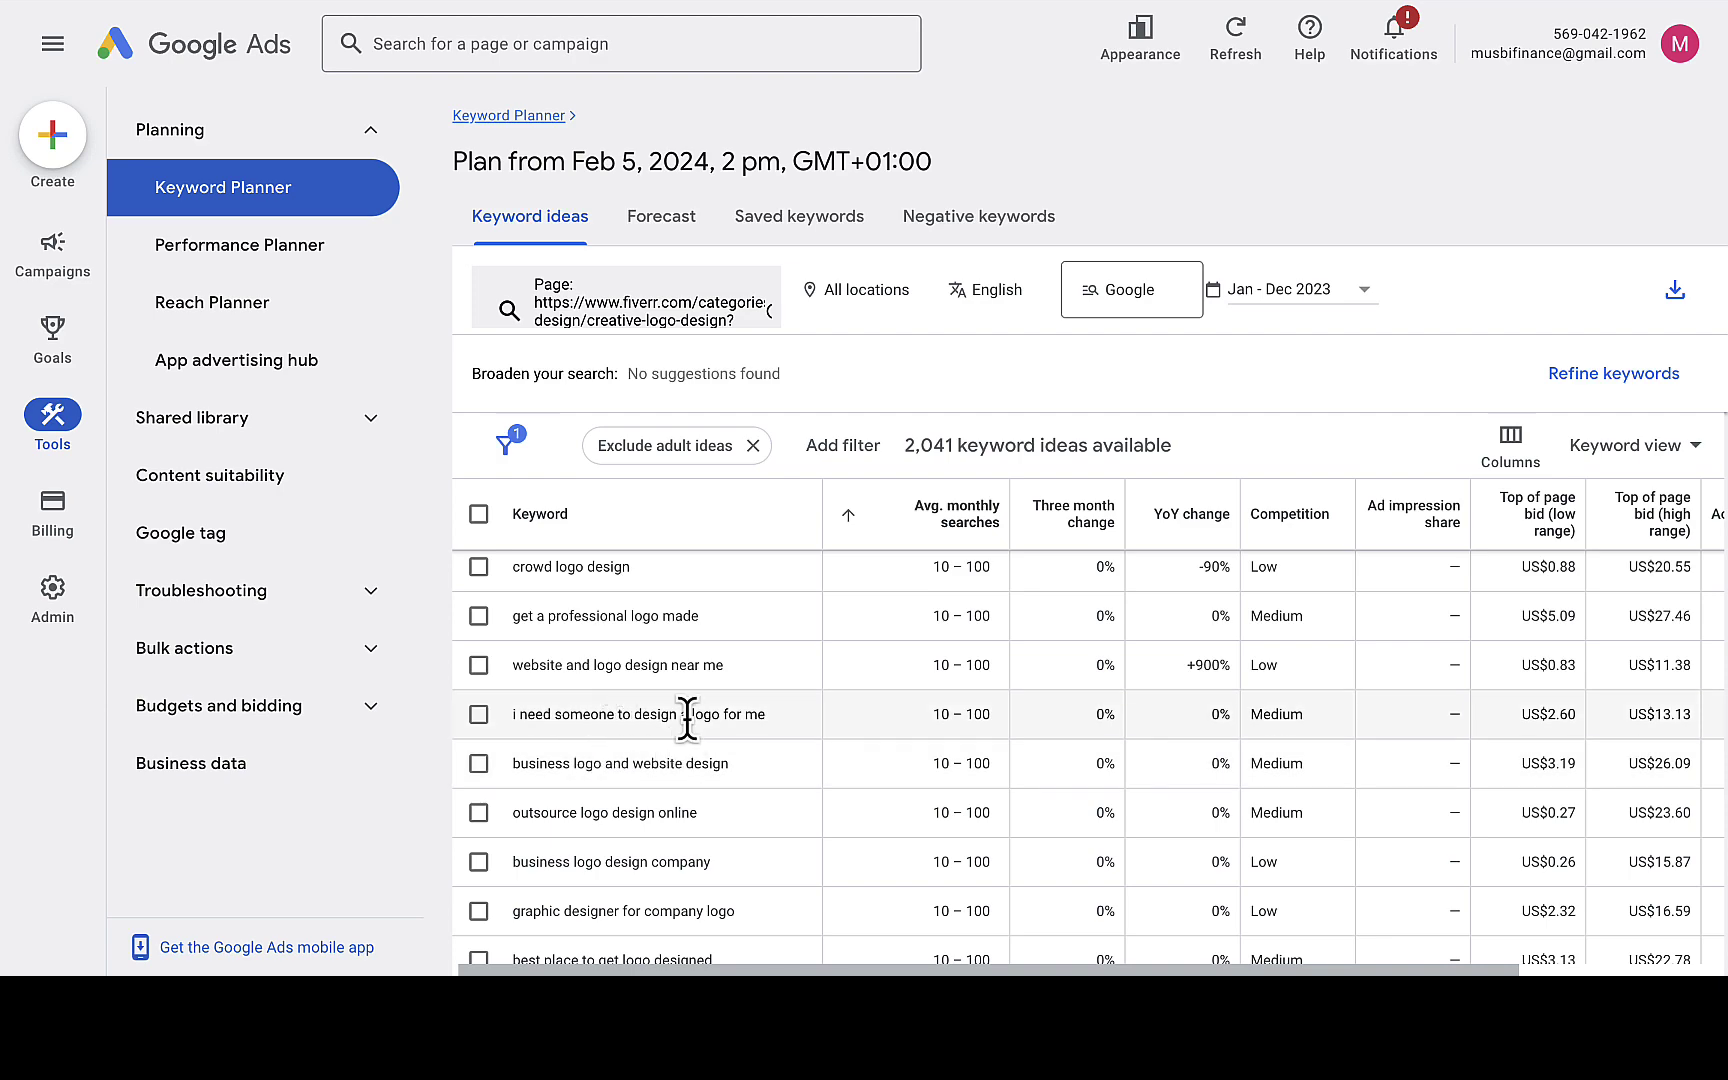
scroll(759, 771, "down", 5)
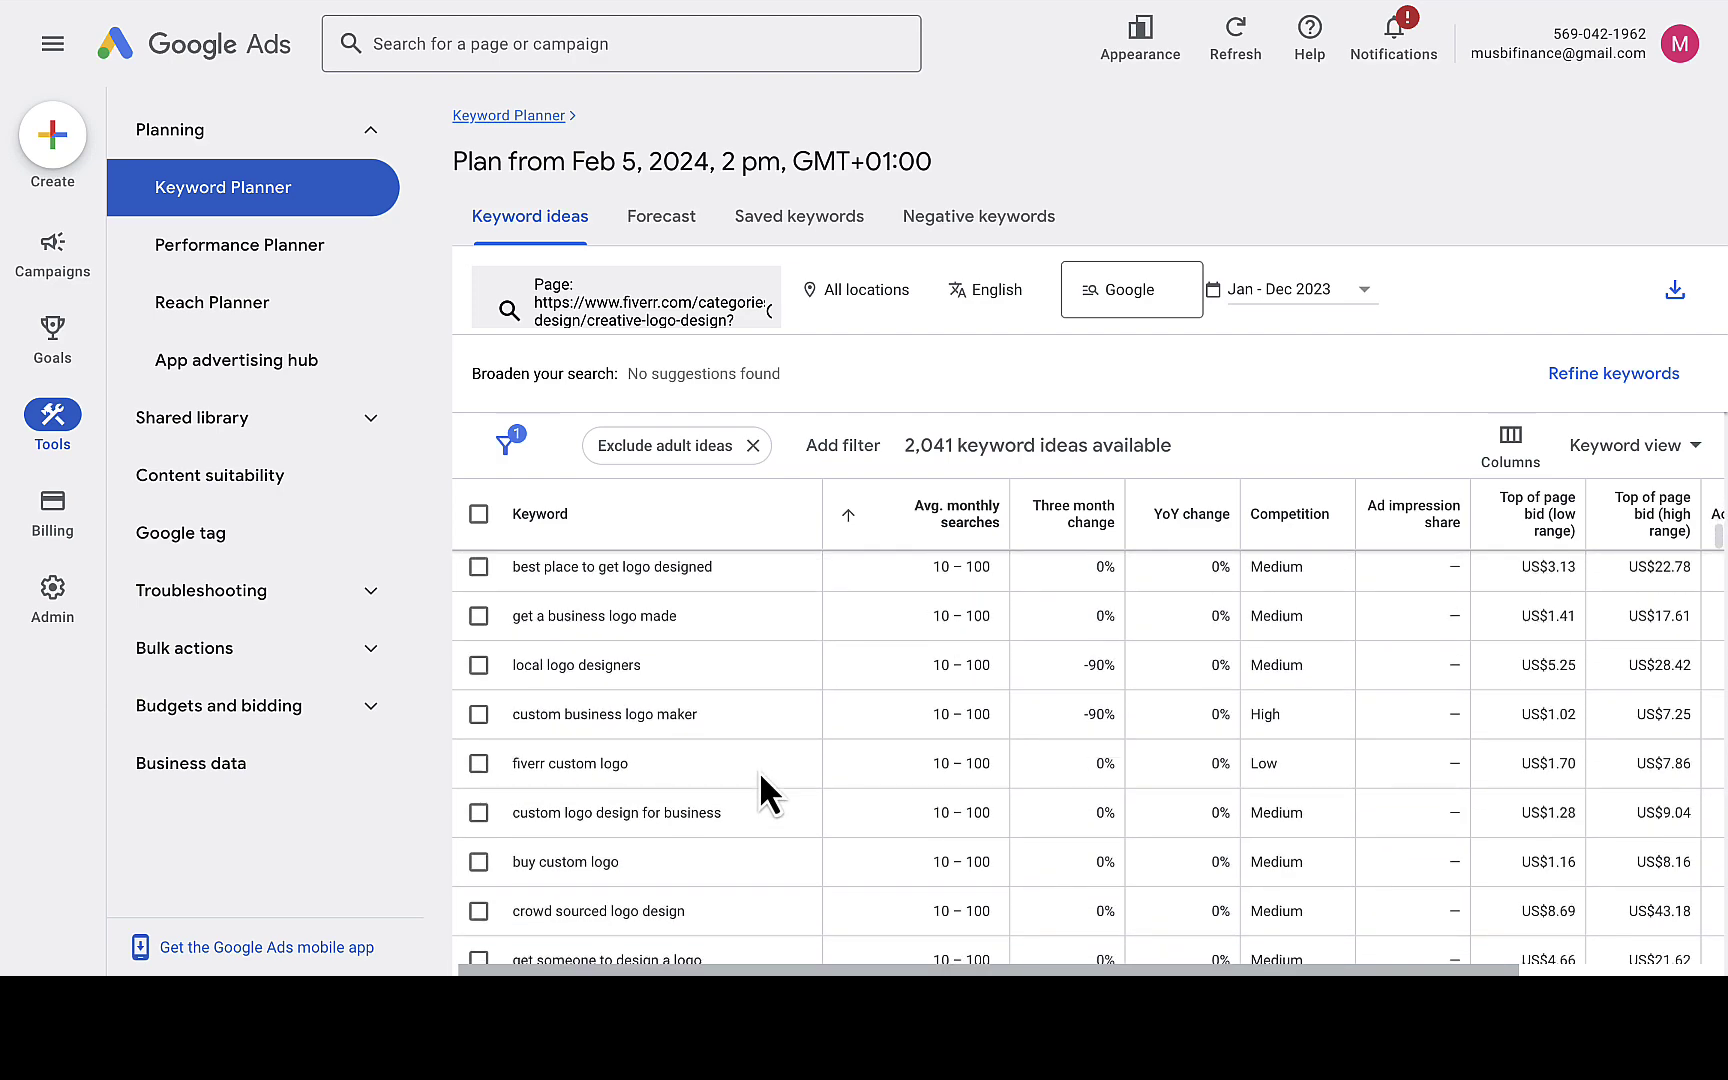
scroll(759, 771, "down", 1)
scroll(759, 771, "down", 4)
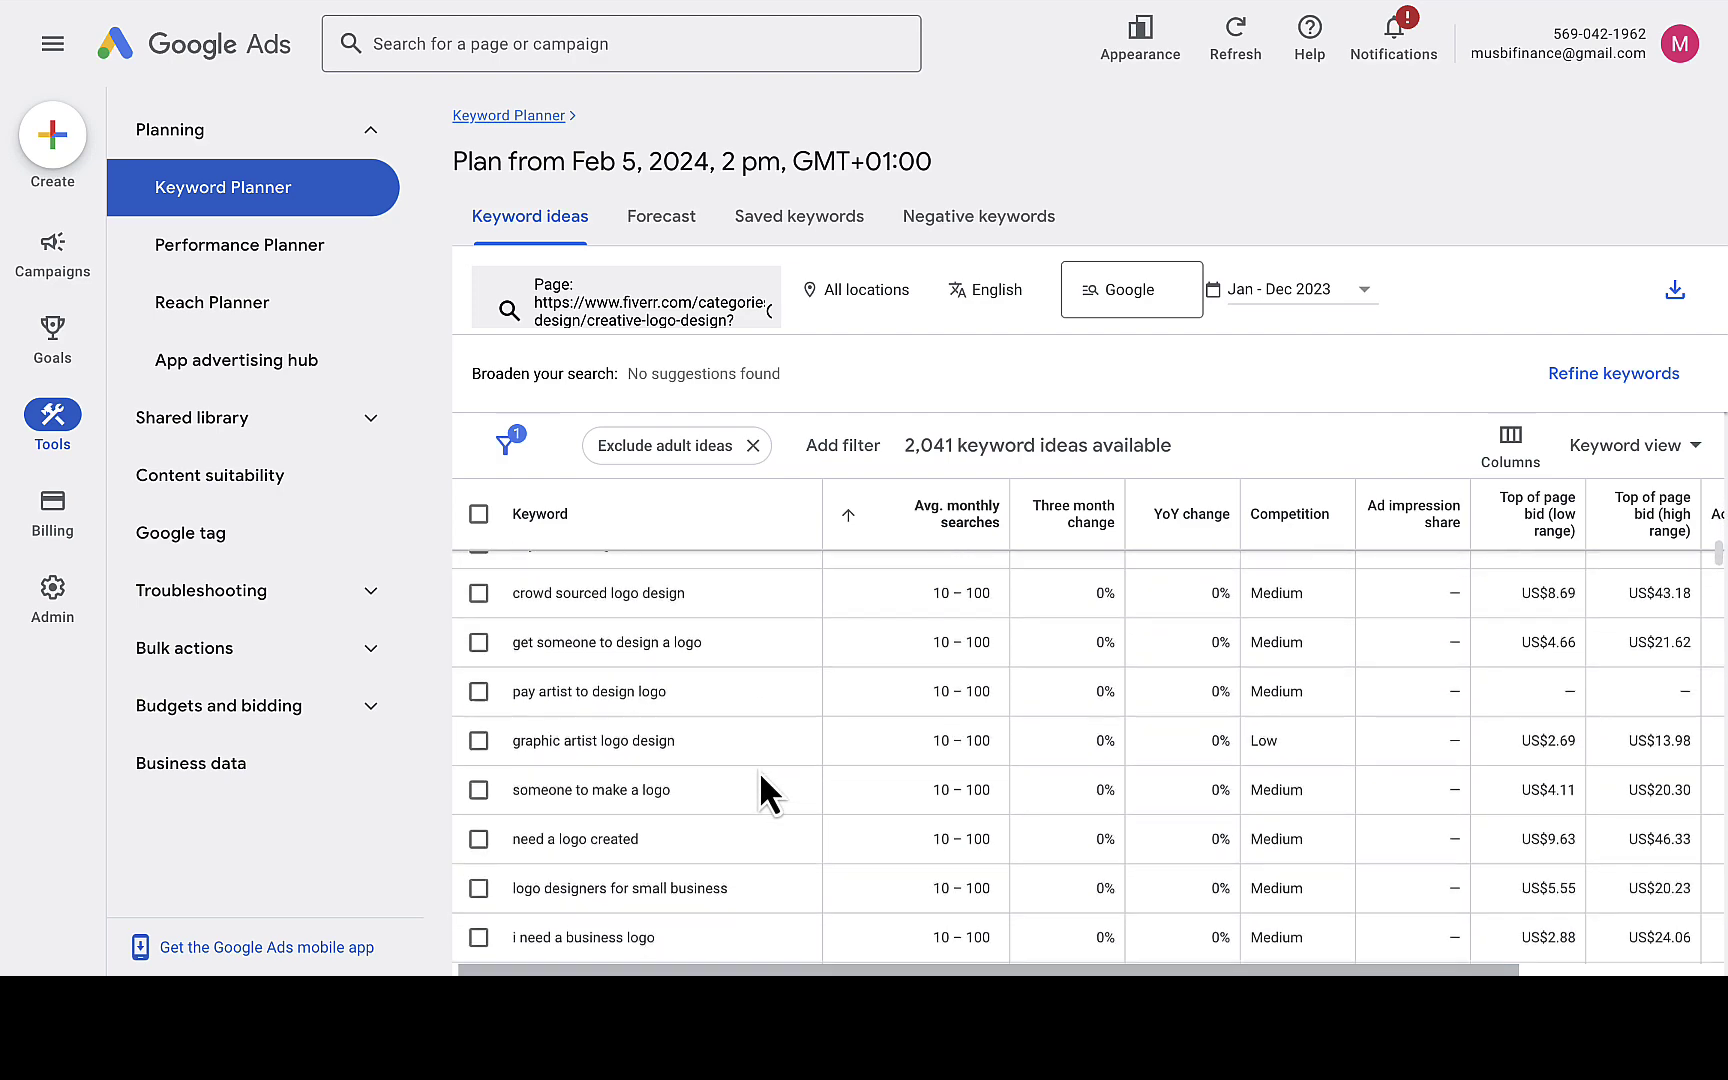
scroll(759, 771, "down", 3)
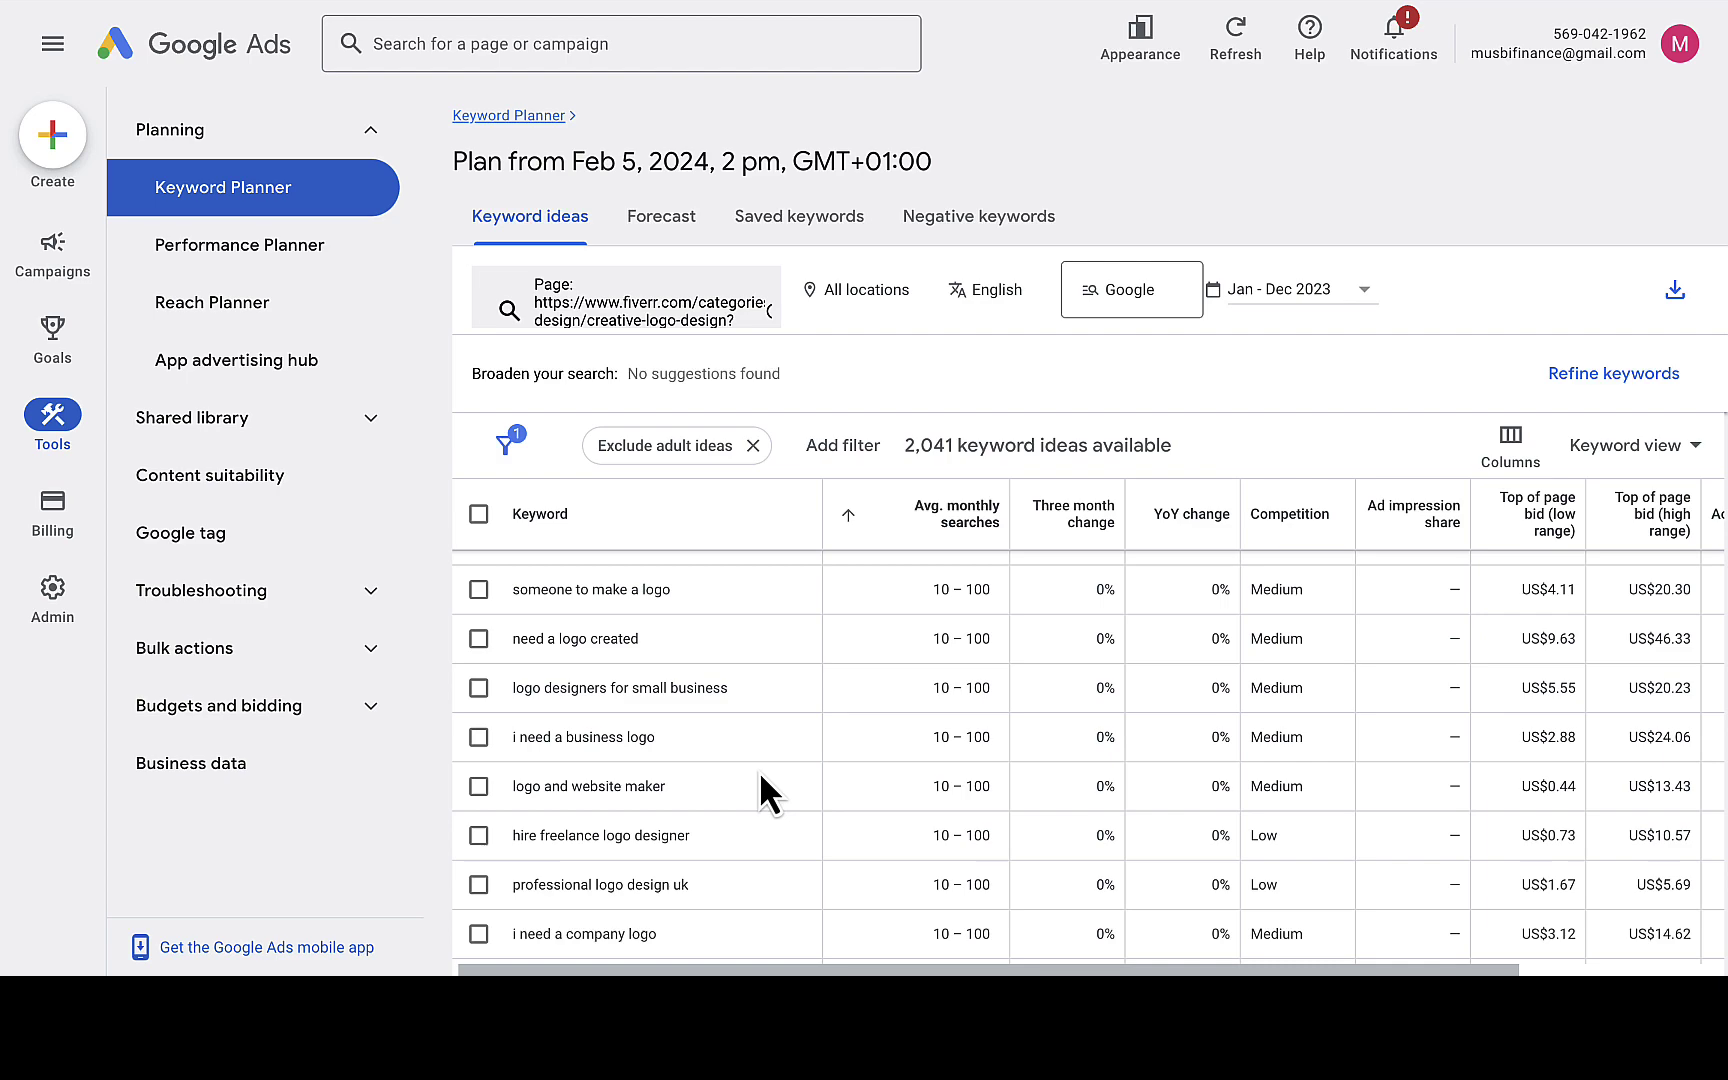
scroll(759, 771, "up", 8)
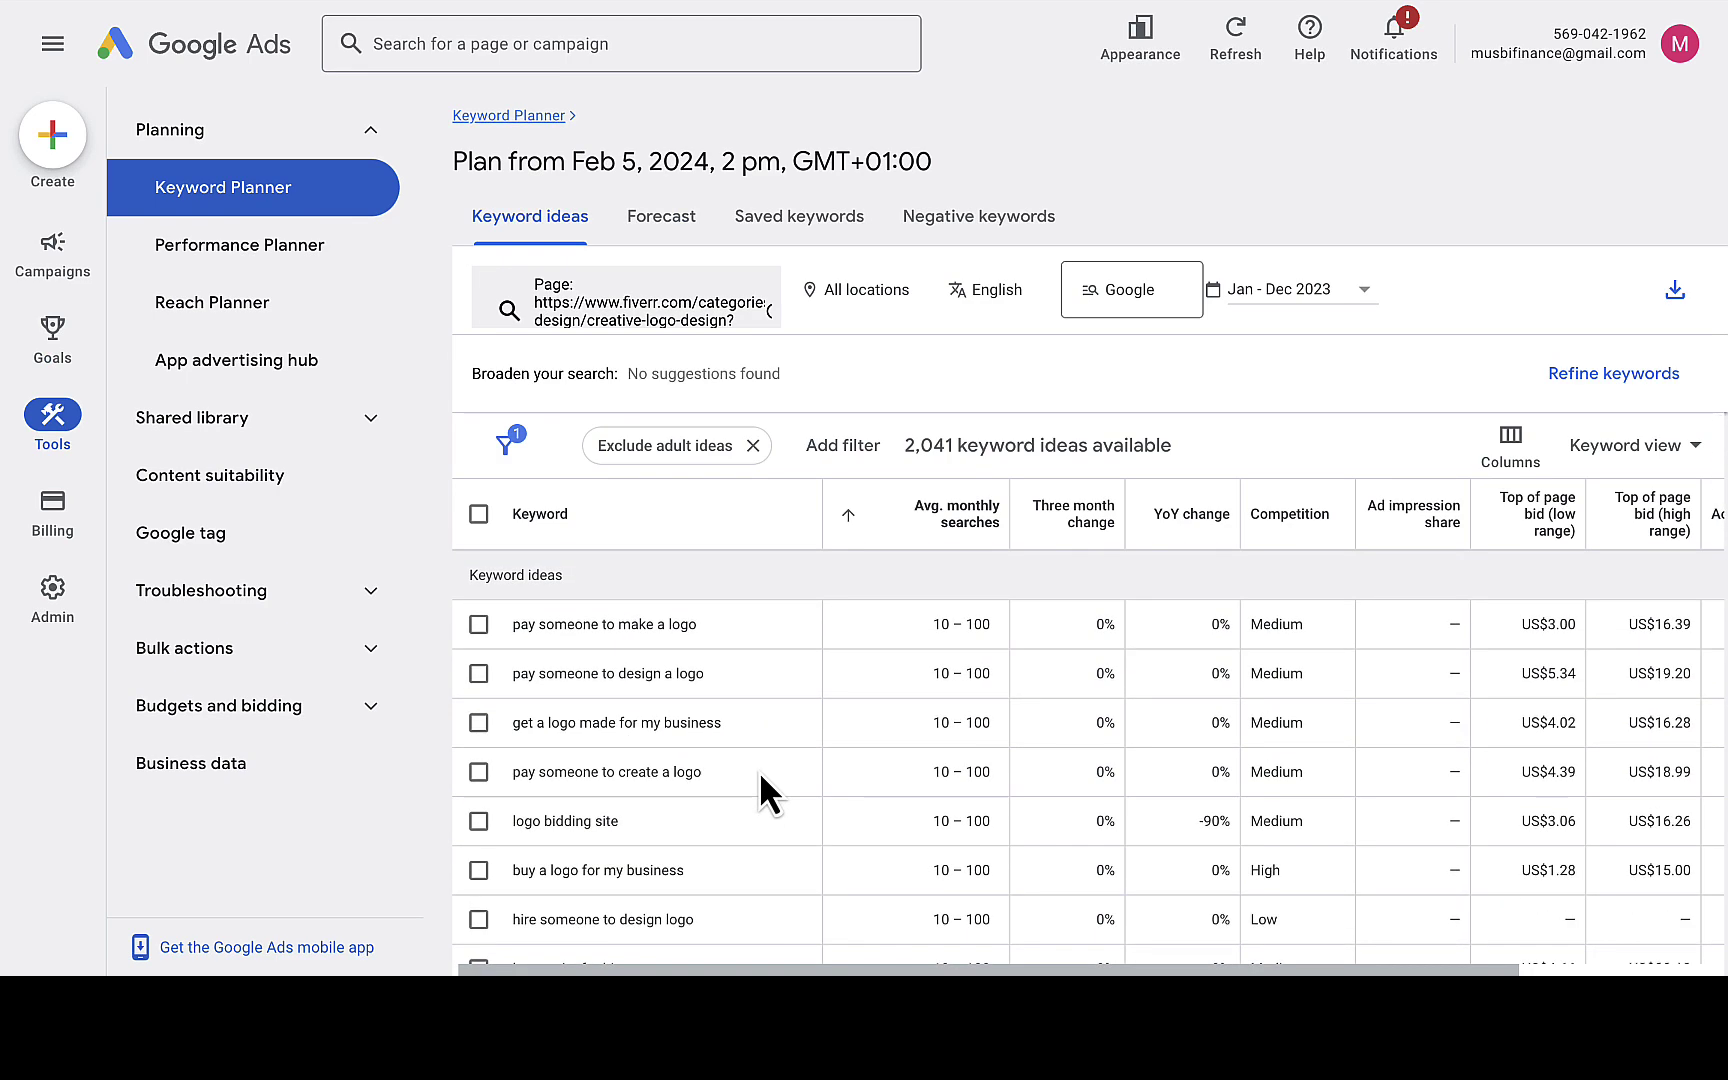
Go back to the Keyword Planner start page and open the discovery of new keywords.
left_click(242, 192)
left_click(680, 322)
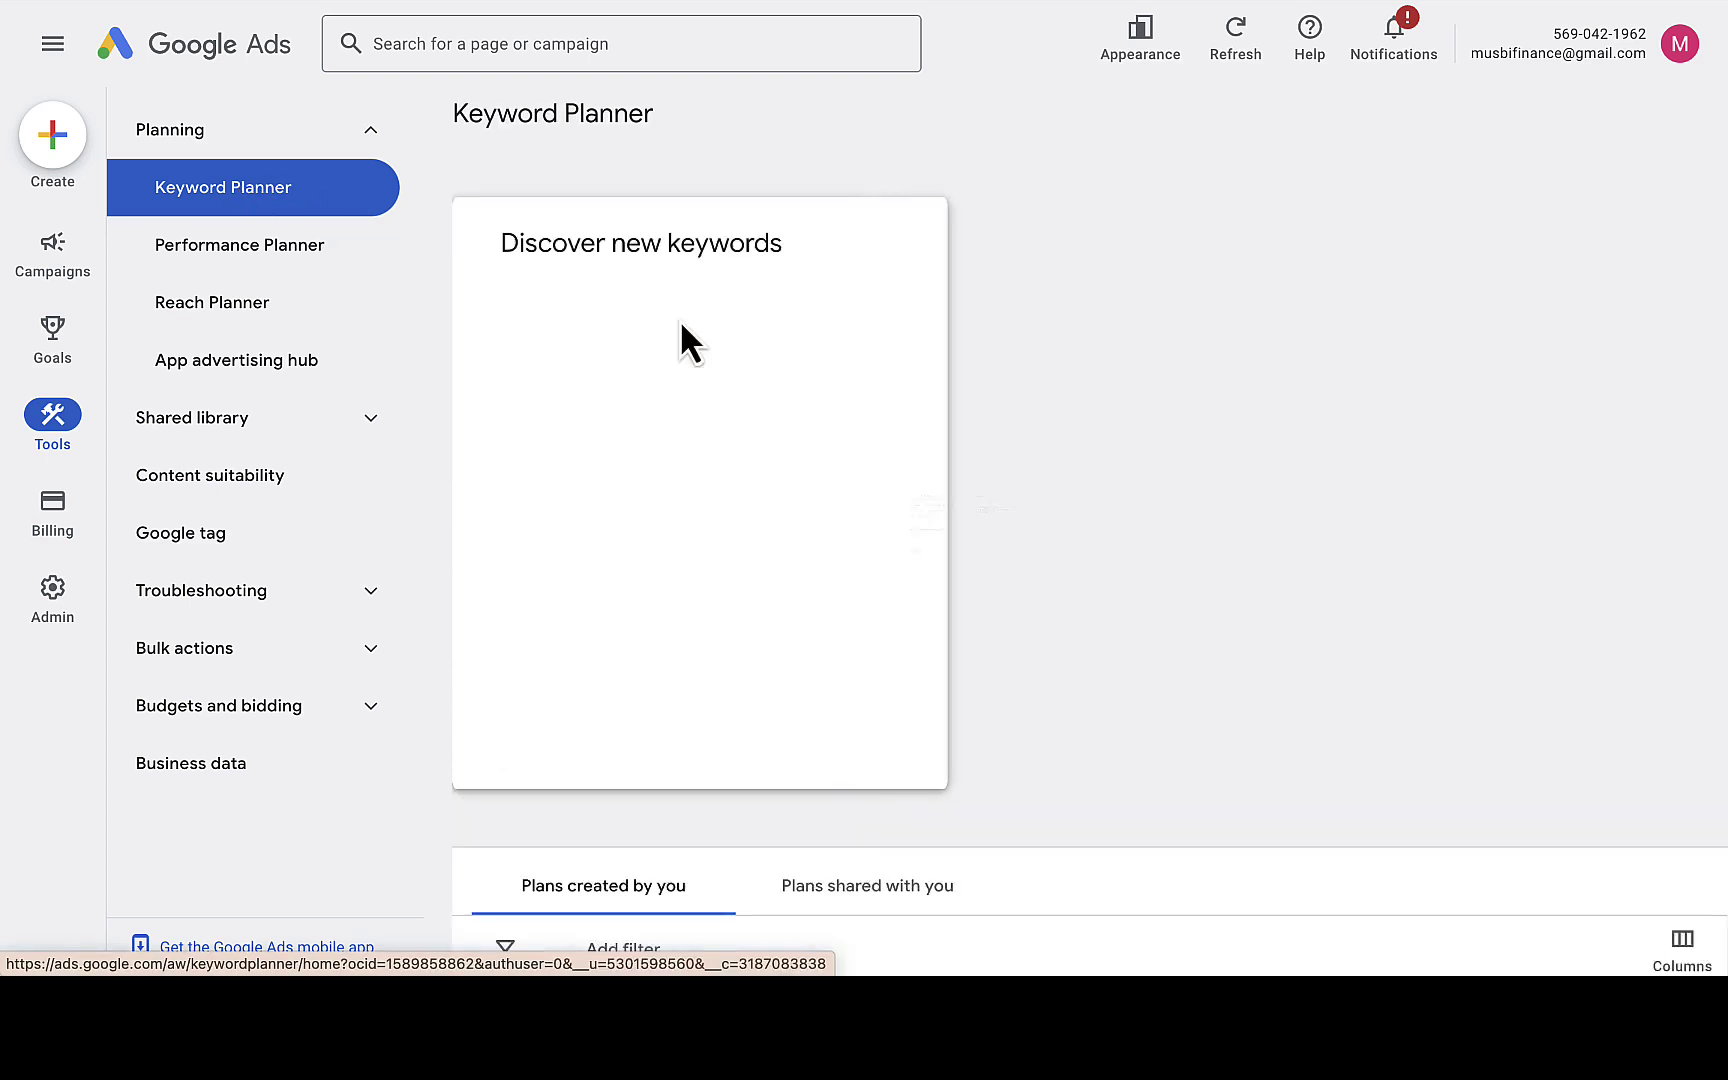
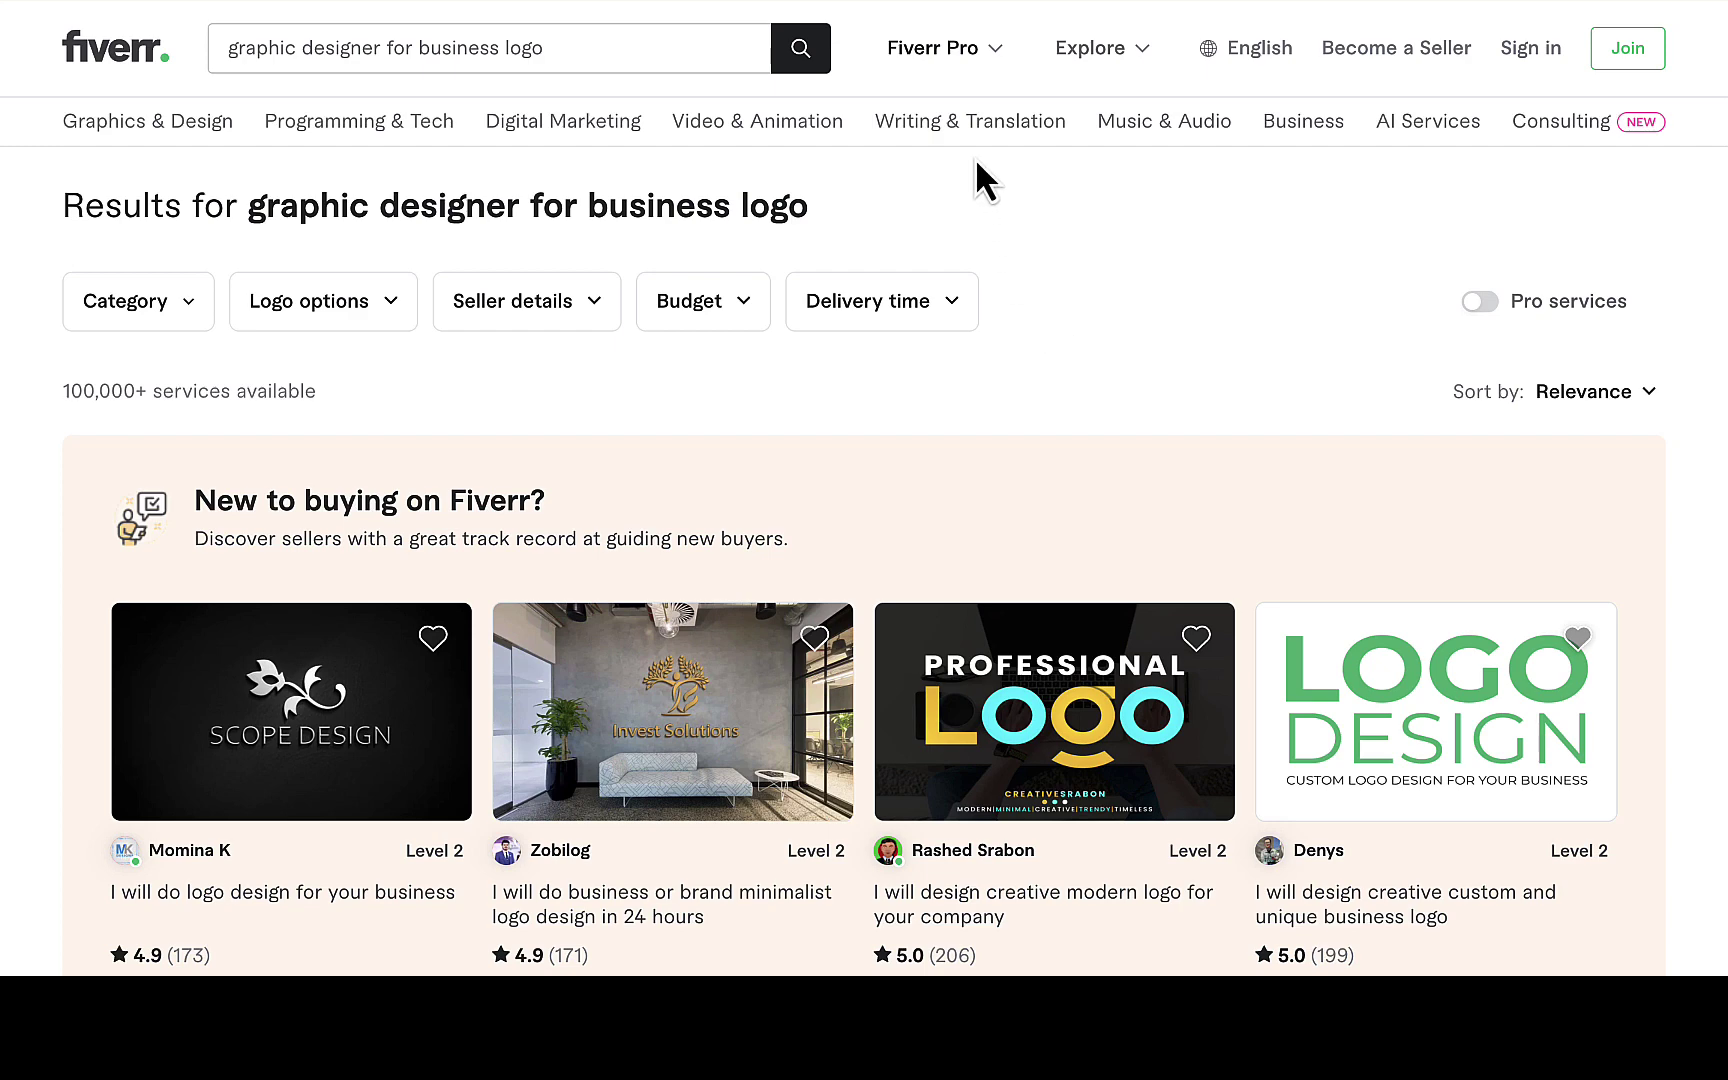
Switch to Fiverr and replace the previous search with "real estate article writing".
mouse_move(981, 142)
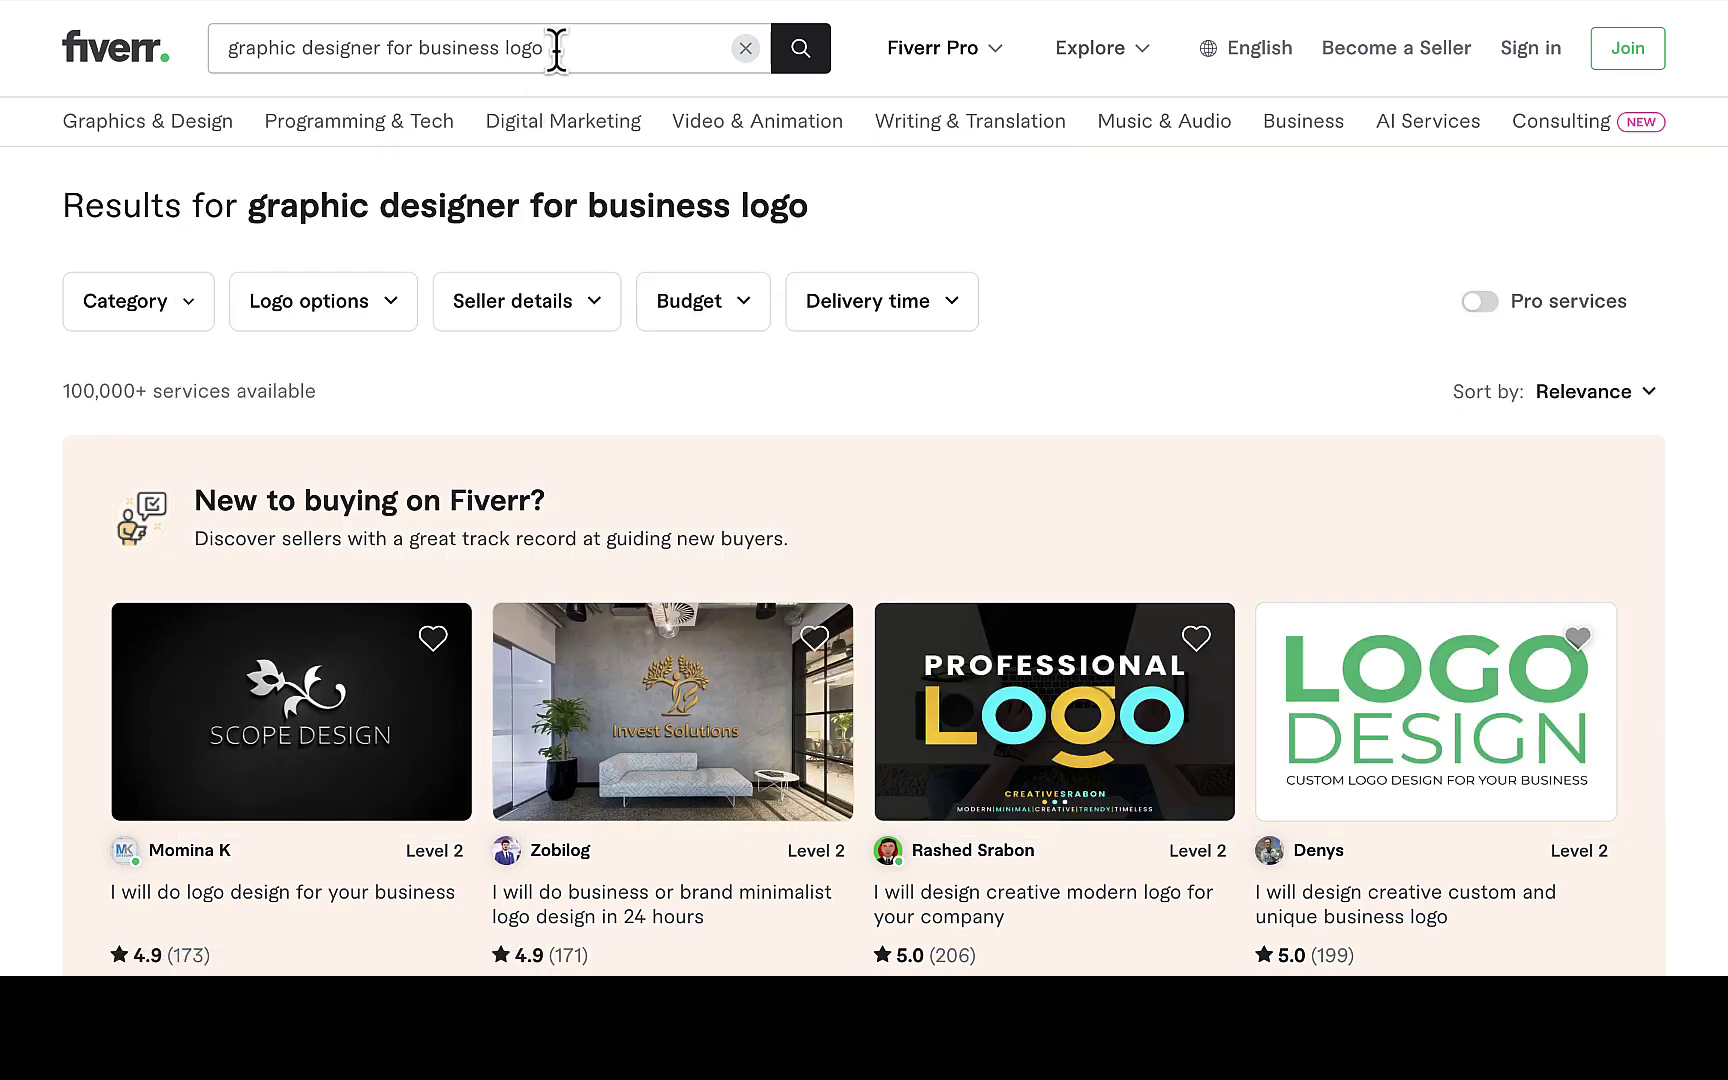
left_click_drag(557, 48, 208, 52)
type("r")
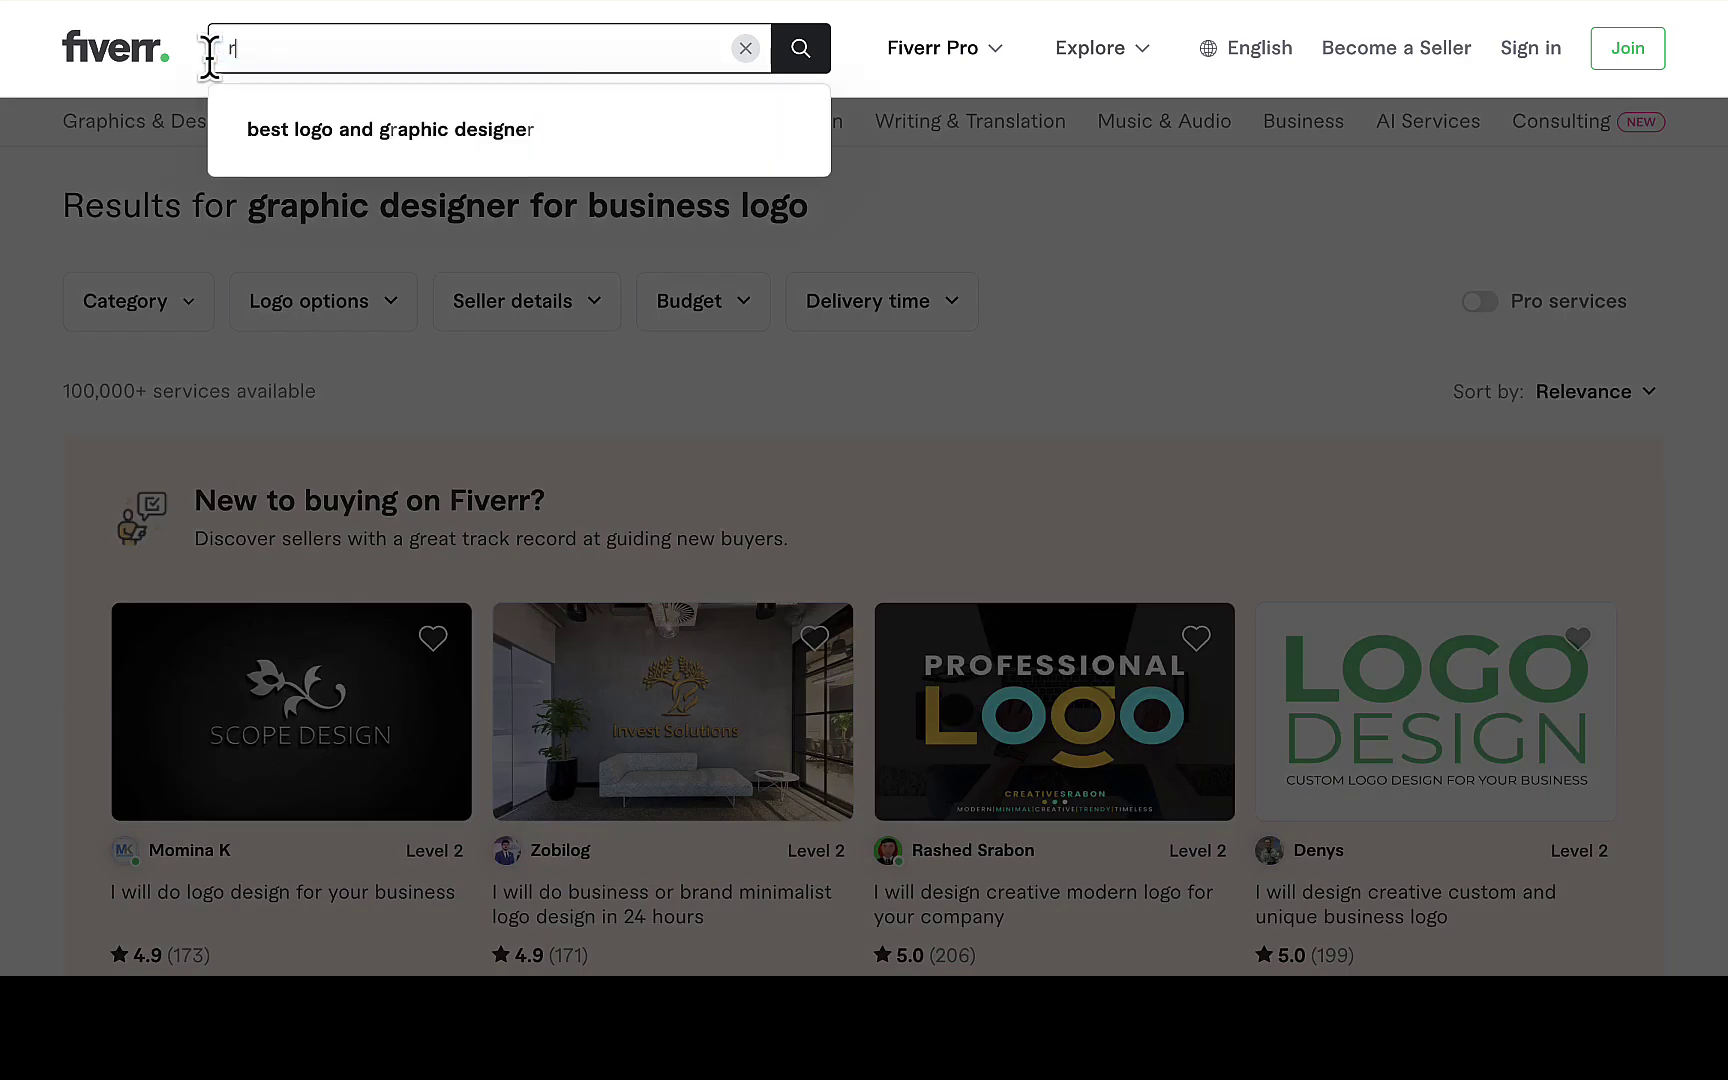
type("eal estate blog")
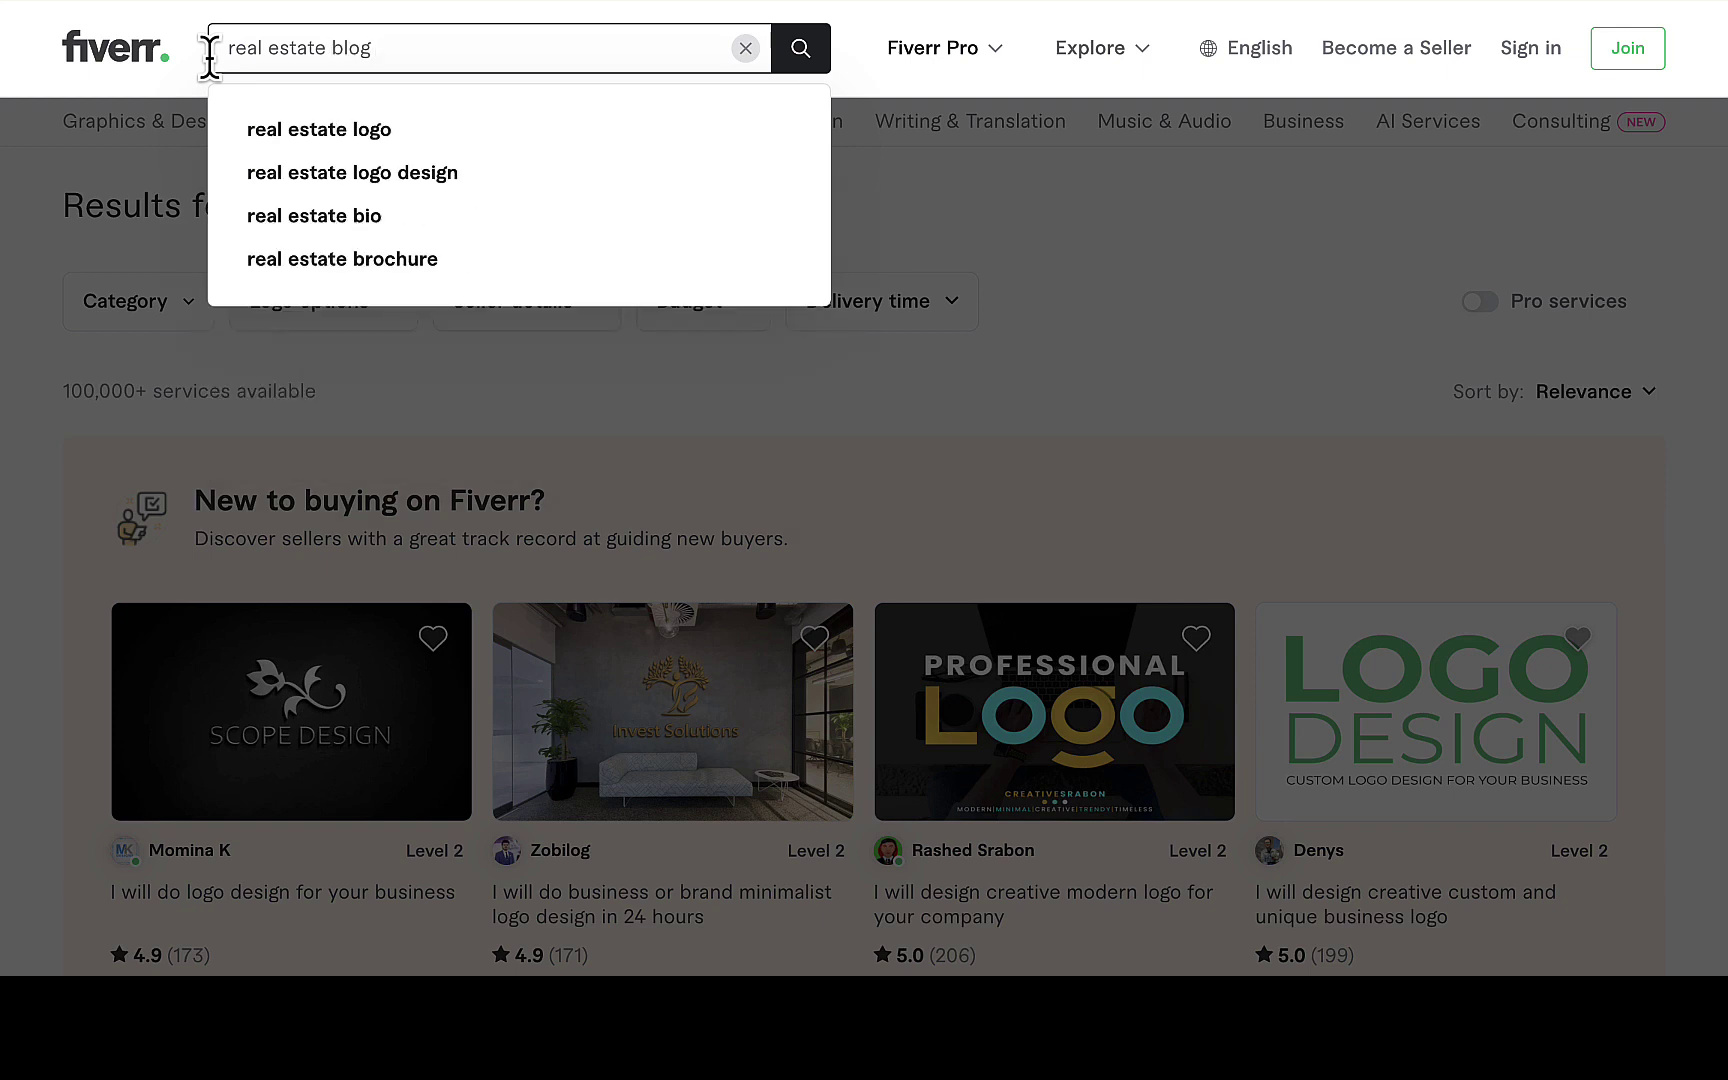
type(" post")
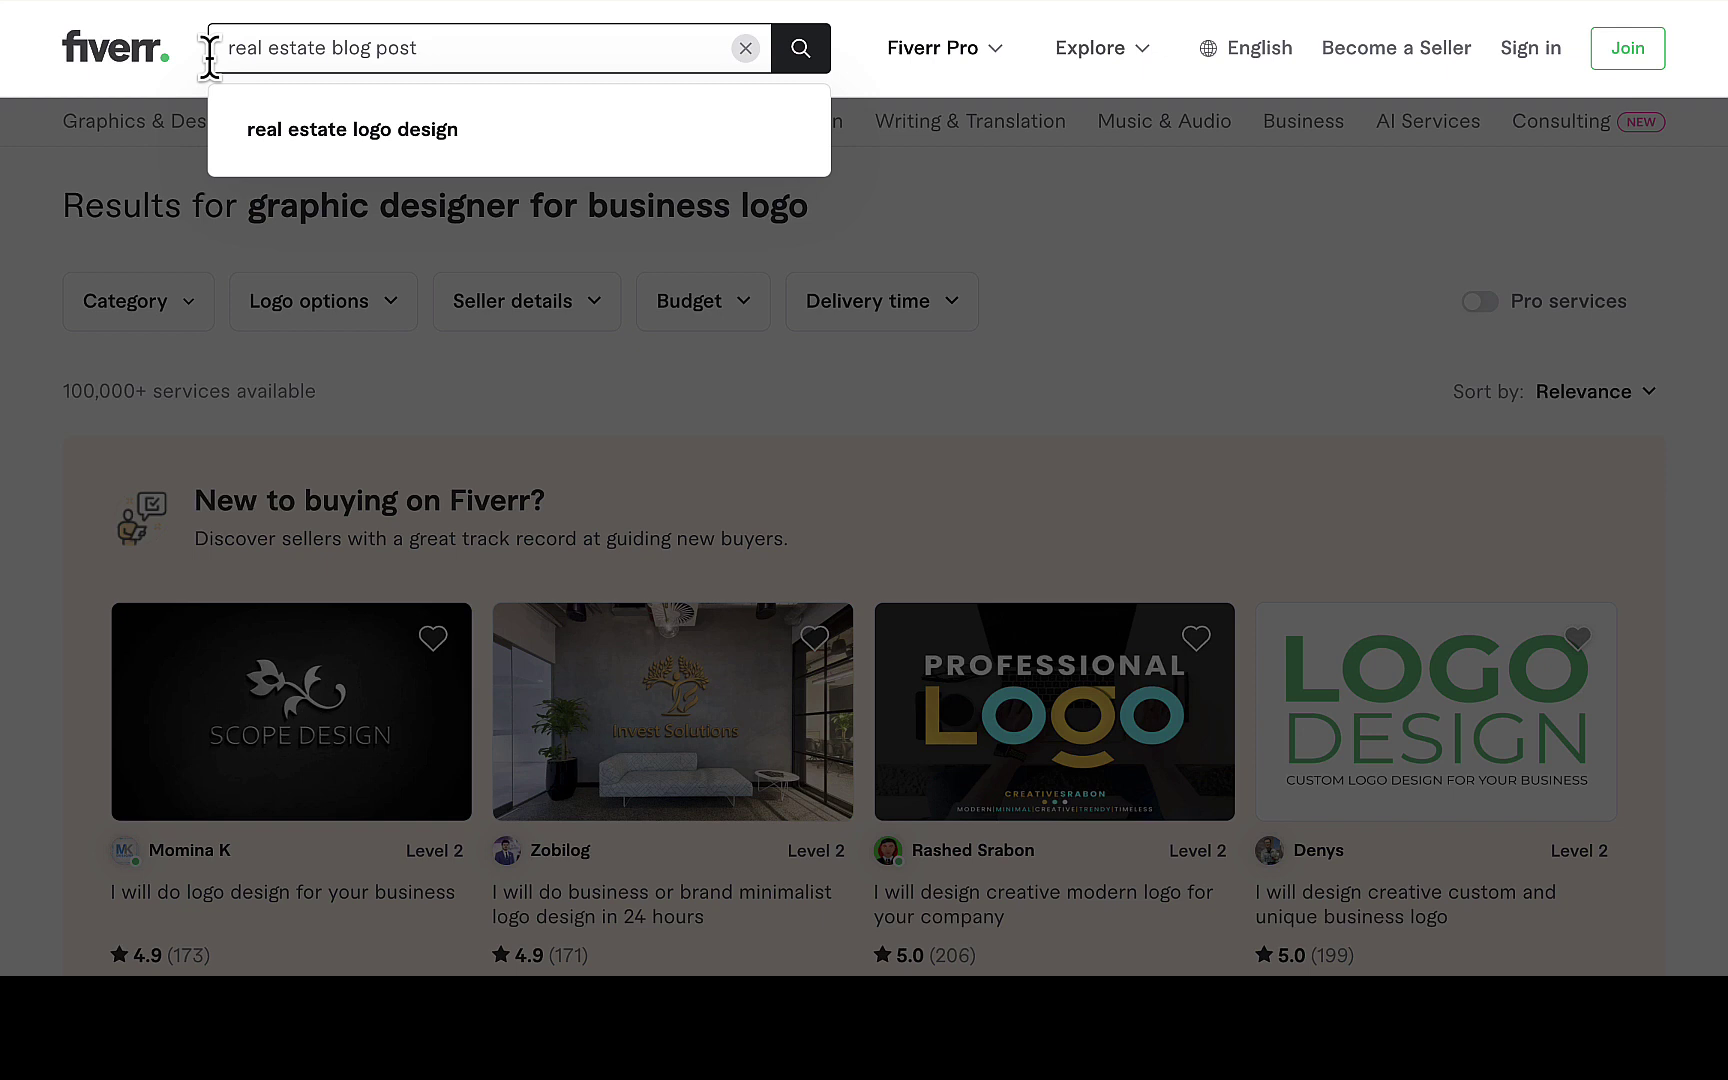
key("BackSpace")
key("BackSpace")
key("BackSpace")
key("BackSpace")
key("BackSpace")
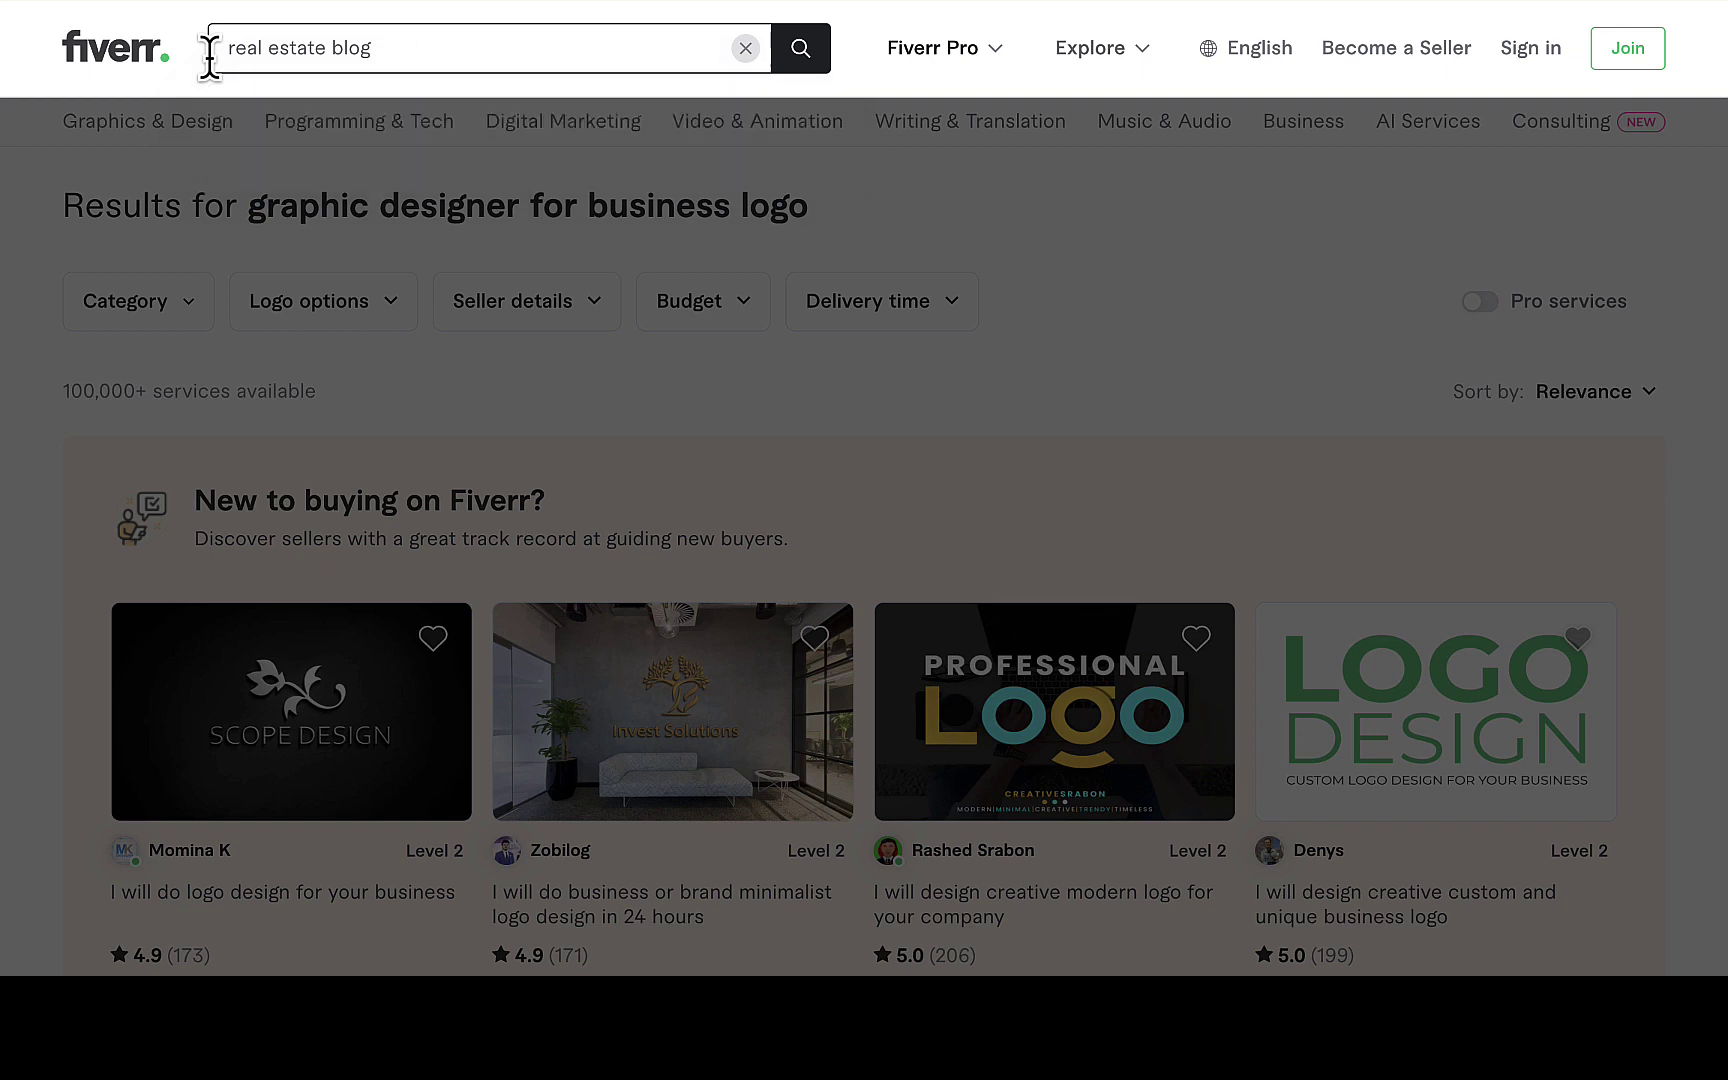
key("BackSpace")
key("BackSpace")
key("BackSpace")
key("BackSpace")
type("article ")
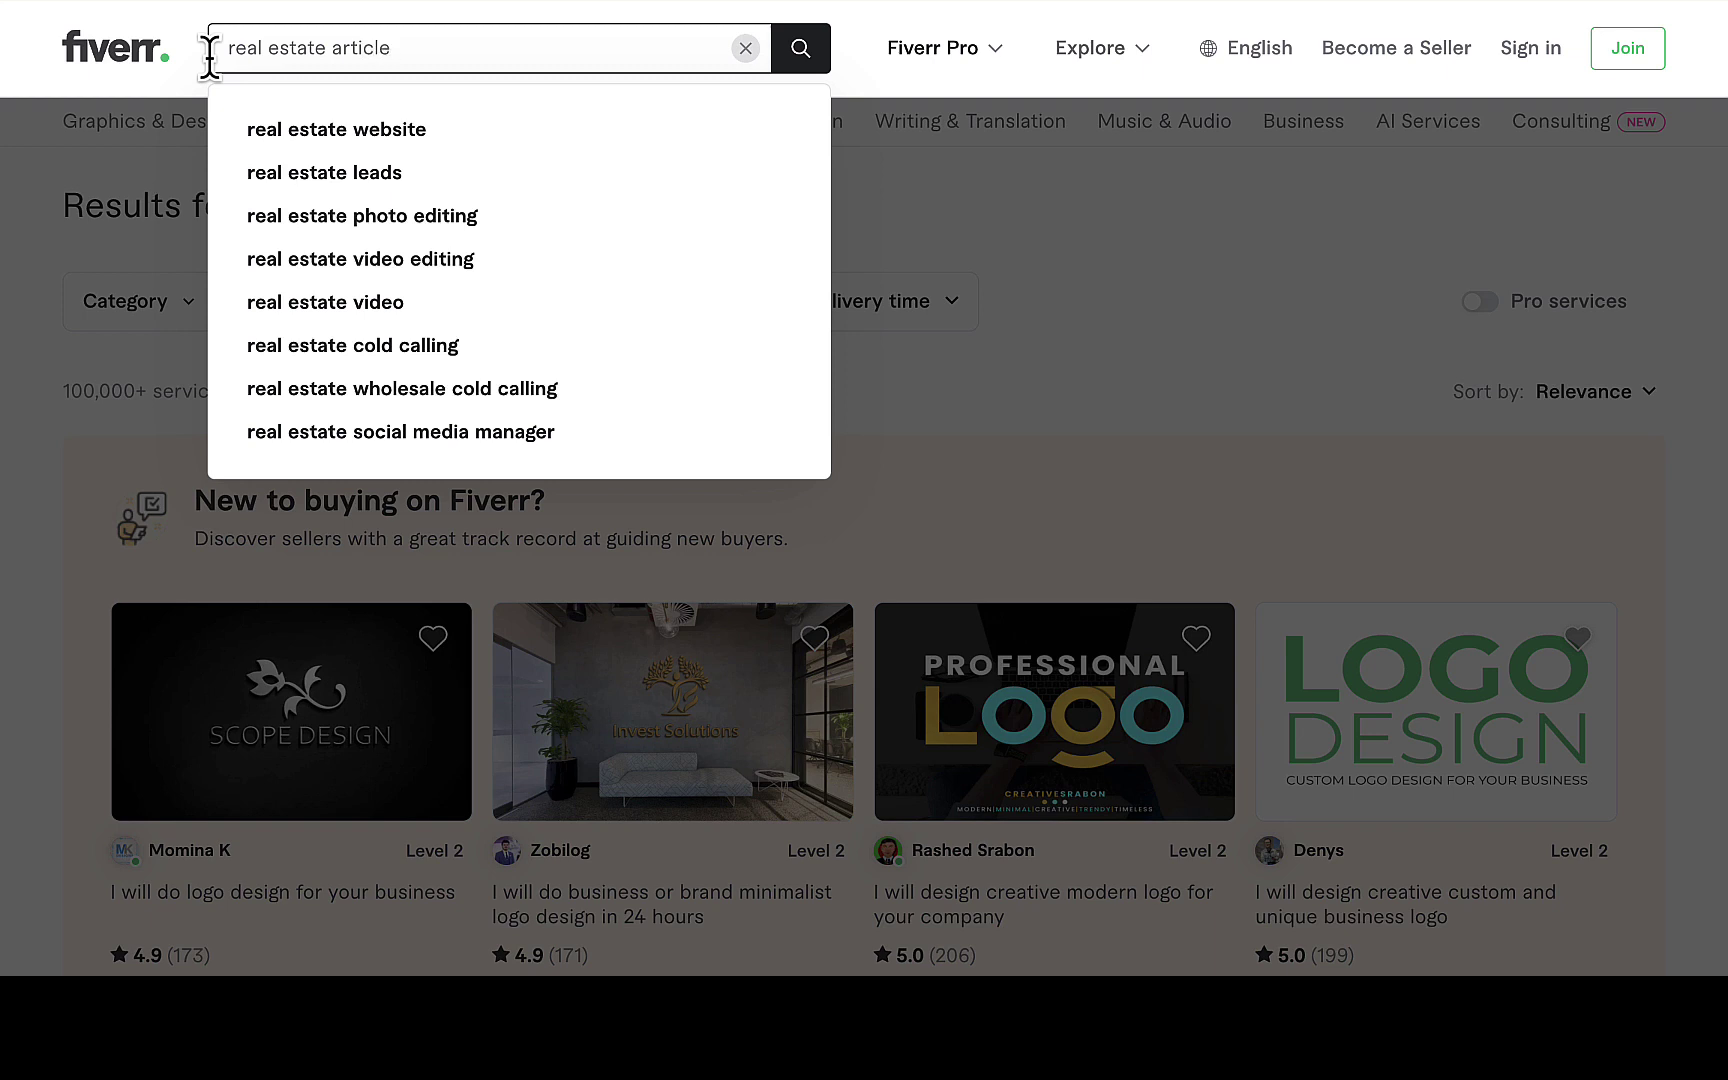
type("writing")
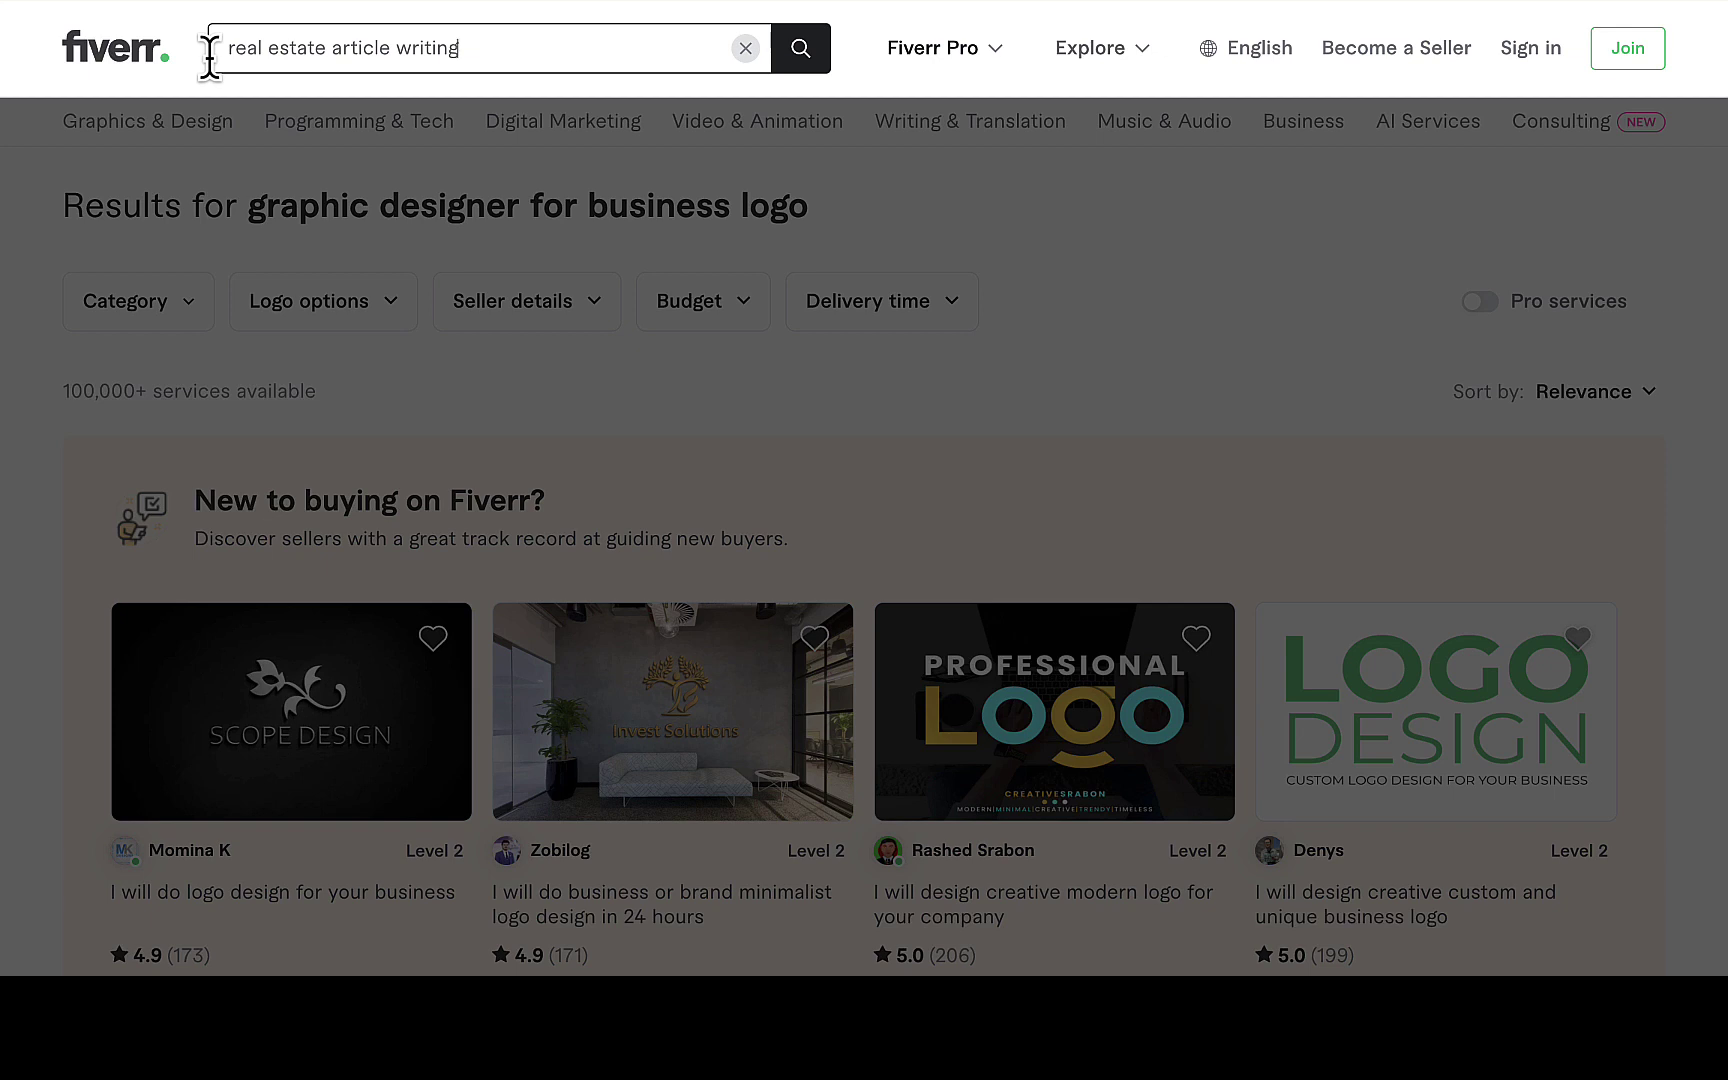
key("Return")
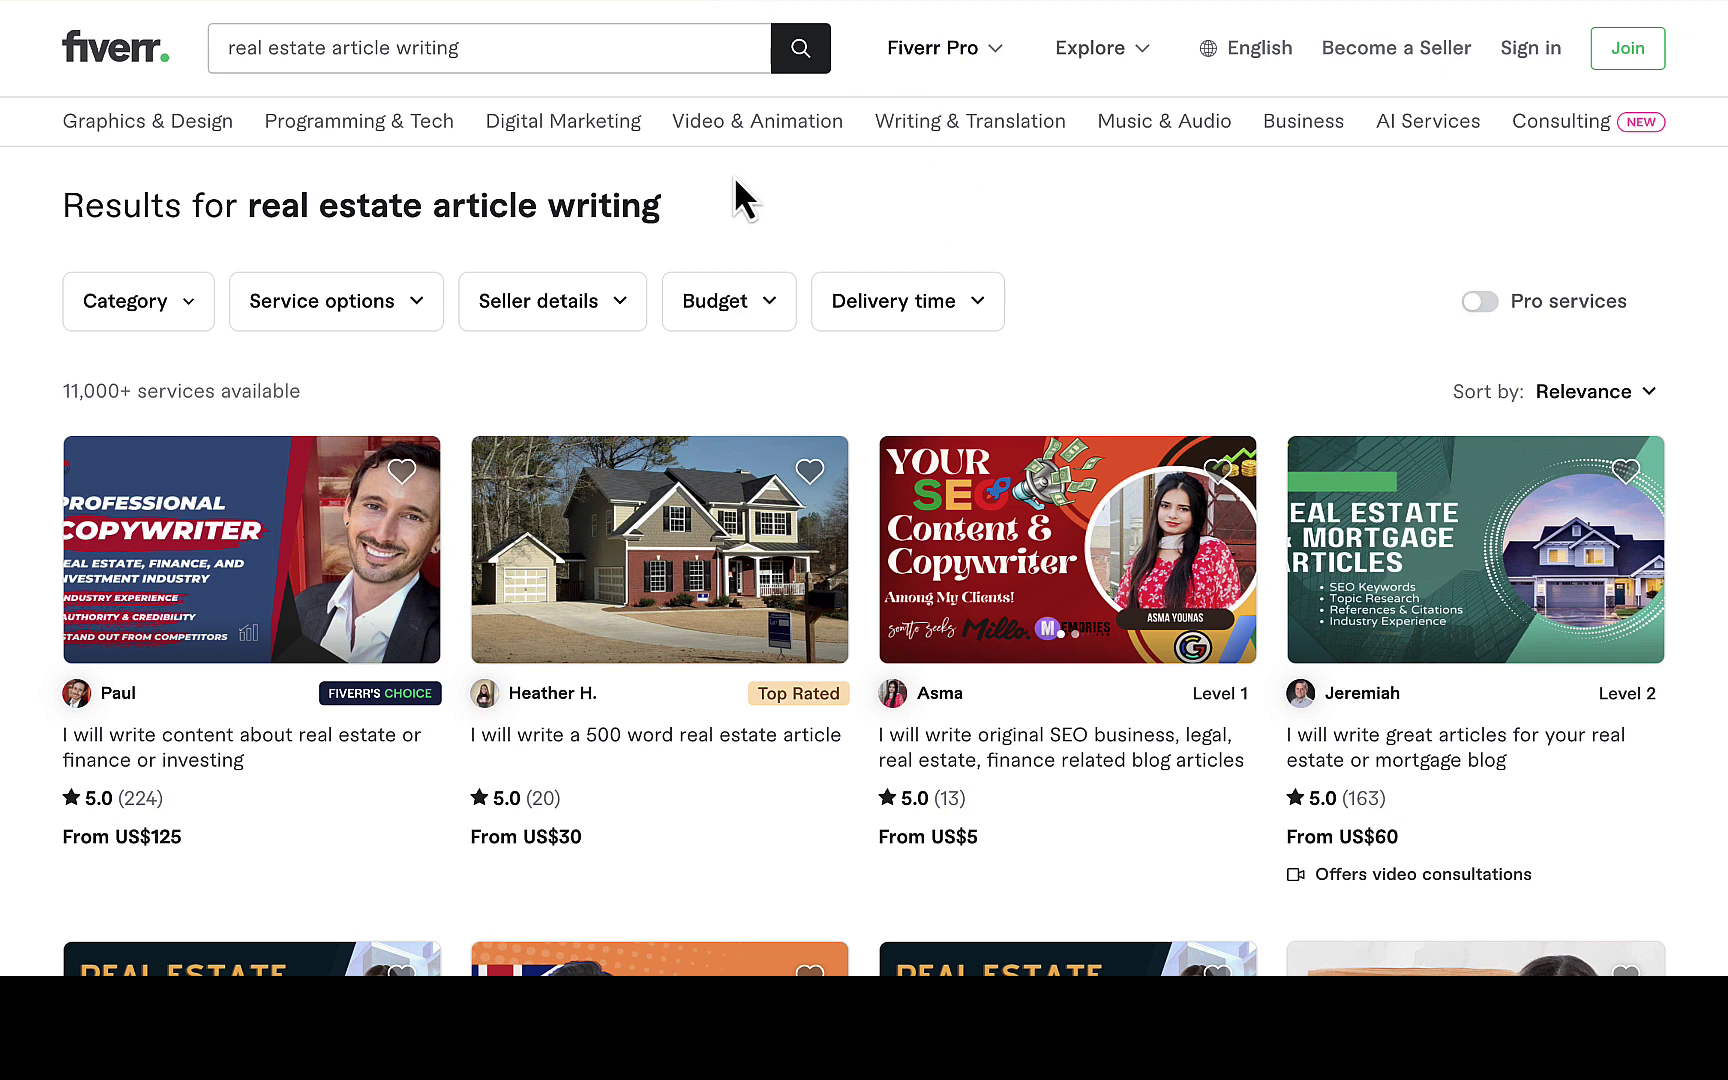
In Keyword Planner, get keyword ideas from the Fiverr "real estate article writing" results URL, using only this page.
left_click(470, 0)
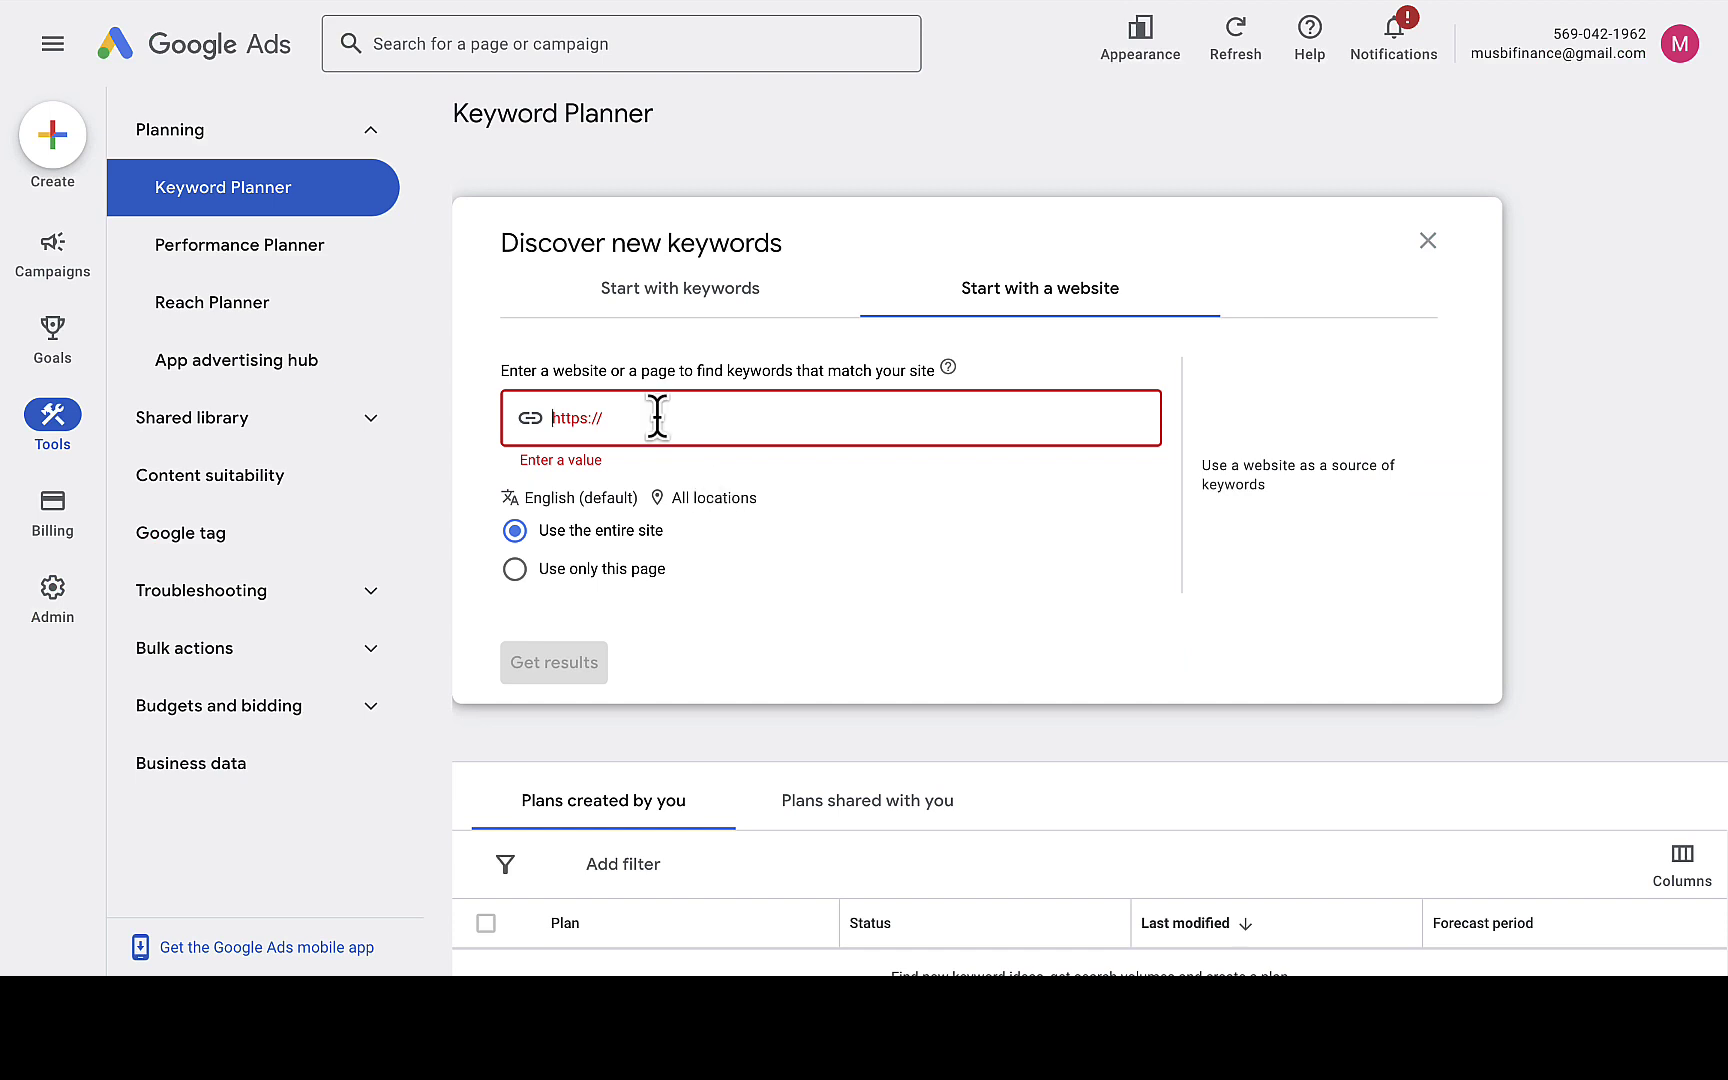
type("https://www.fiverr.com/search/gigs?query=real%20estate%20article%20writing&source=top-bar&ref_ctx_id=c0c4f64e71734019be359b43410d8e0f&search_in=everywhere&search-autocomplete-original-term=real%20estate%20article%20writing")
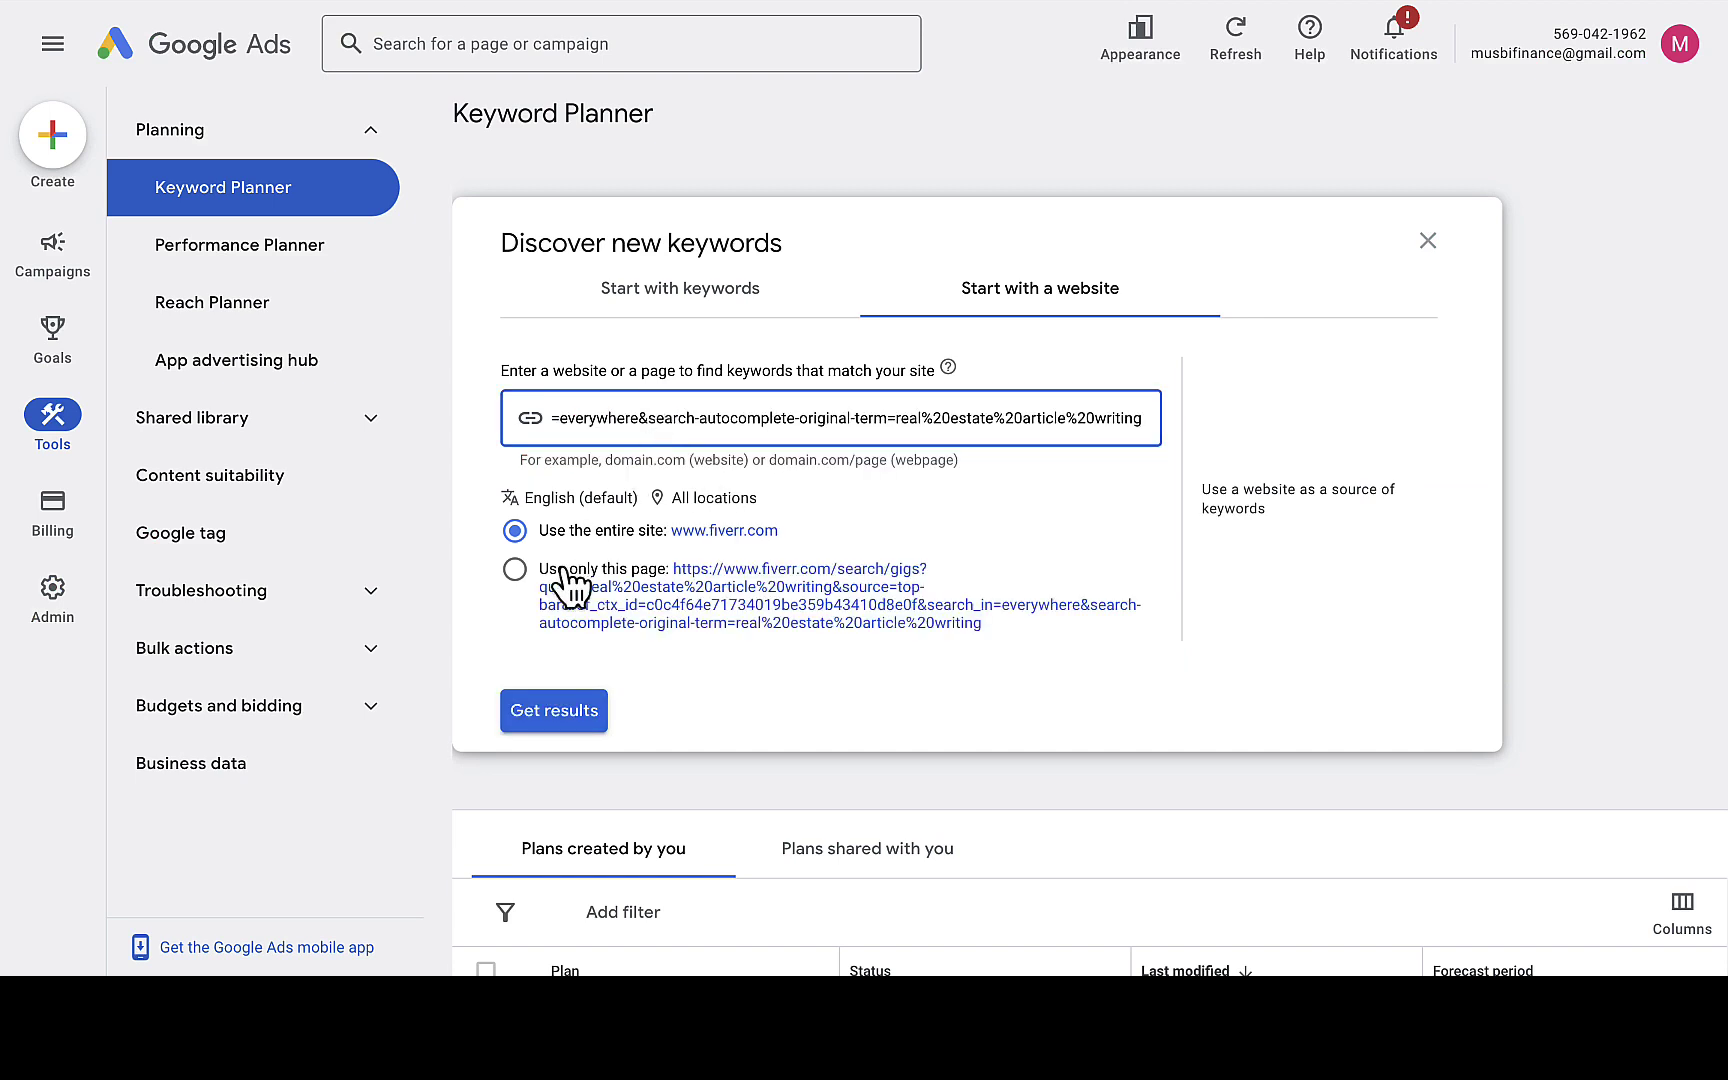
left_click(515, 570)
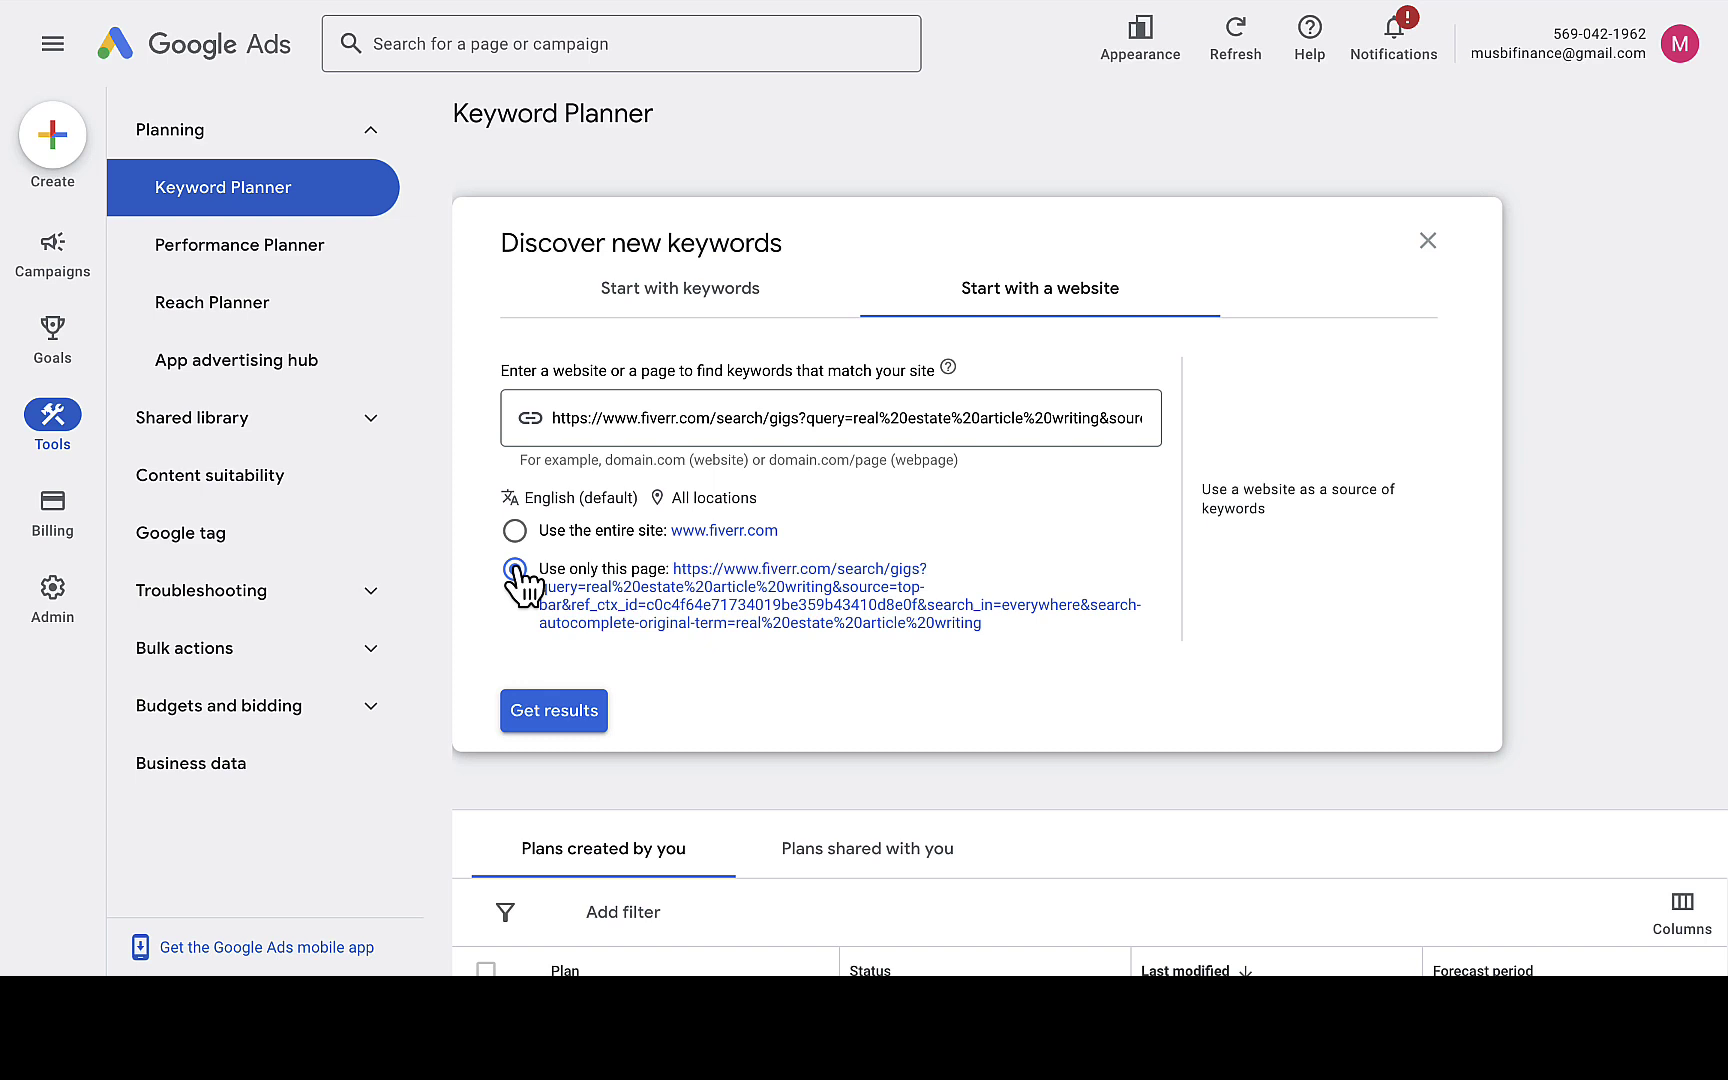
left_click(566, 712)
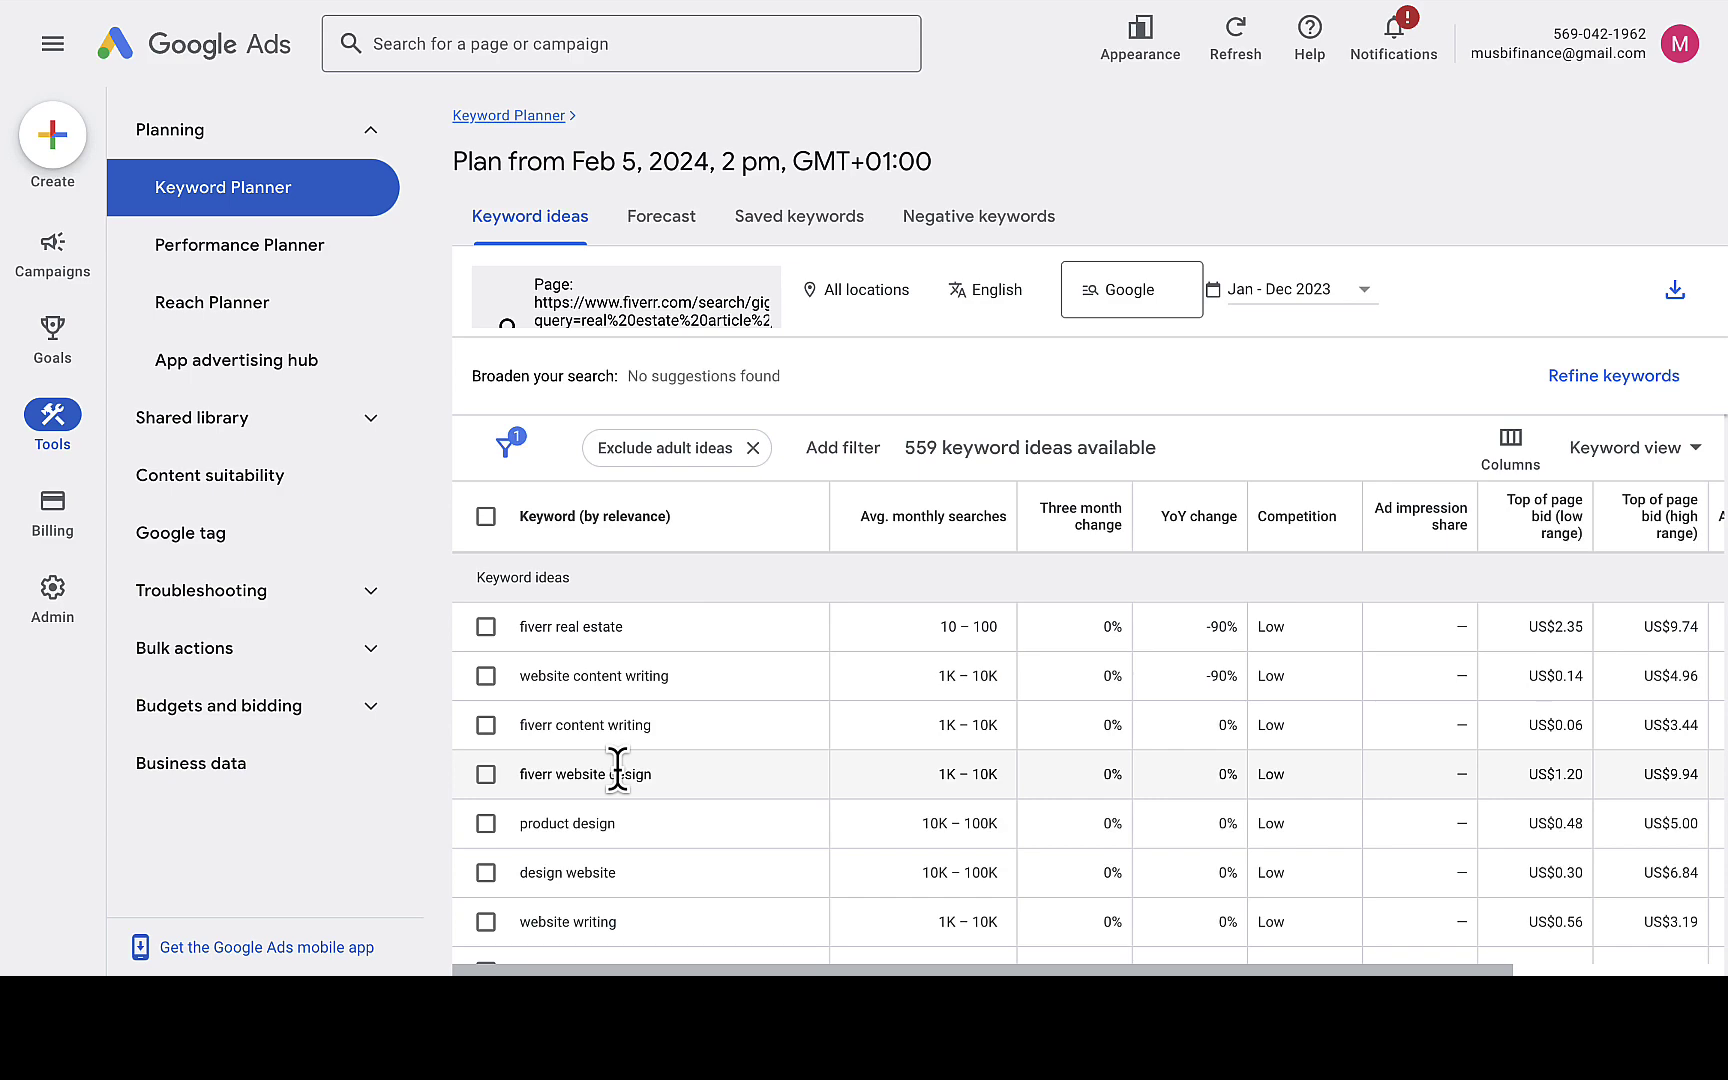
Look through the new keyword ideas and sort them by average monthly searches, lowest first.
scroll(618, 771, "down", 4)
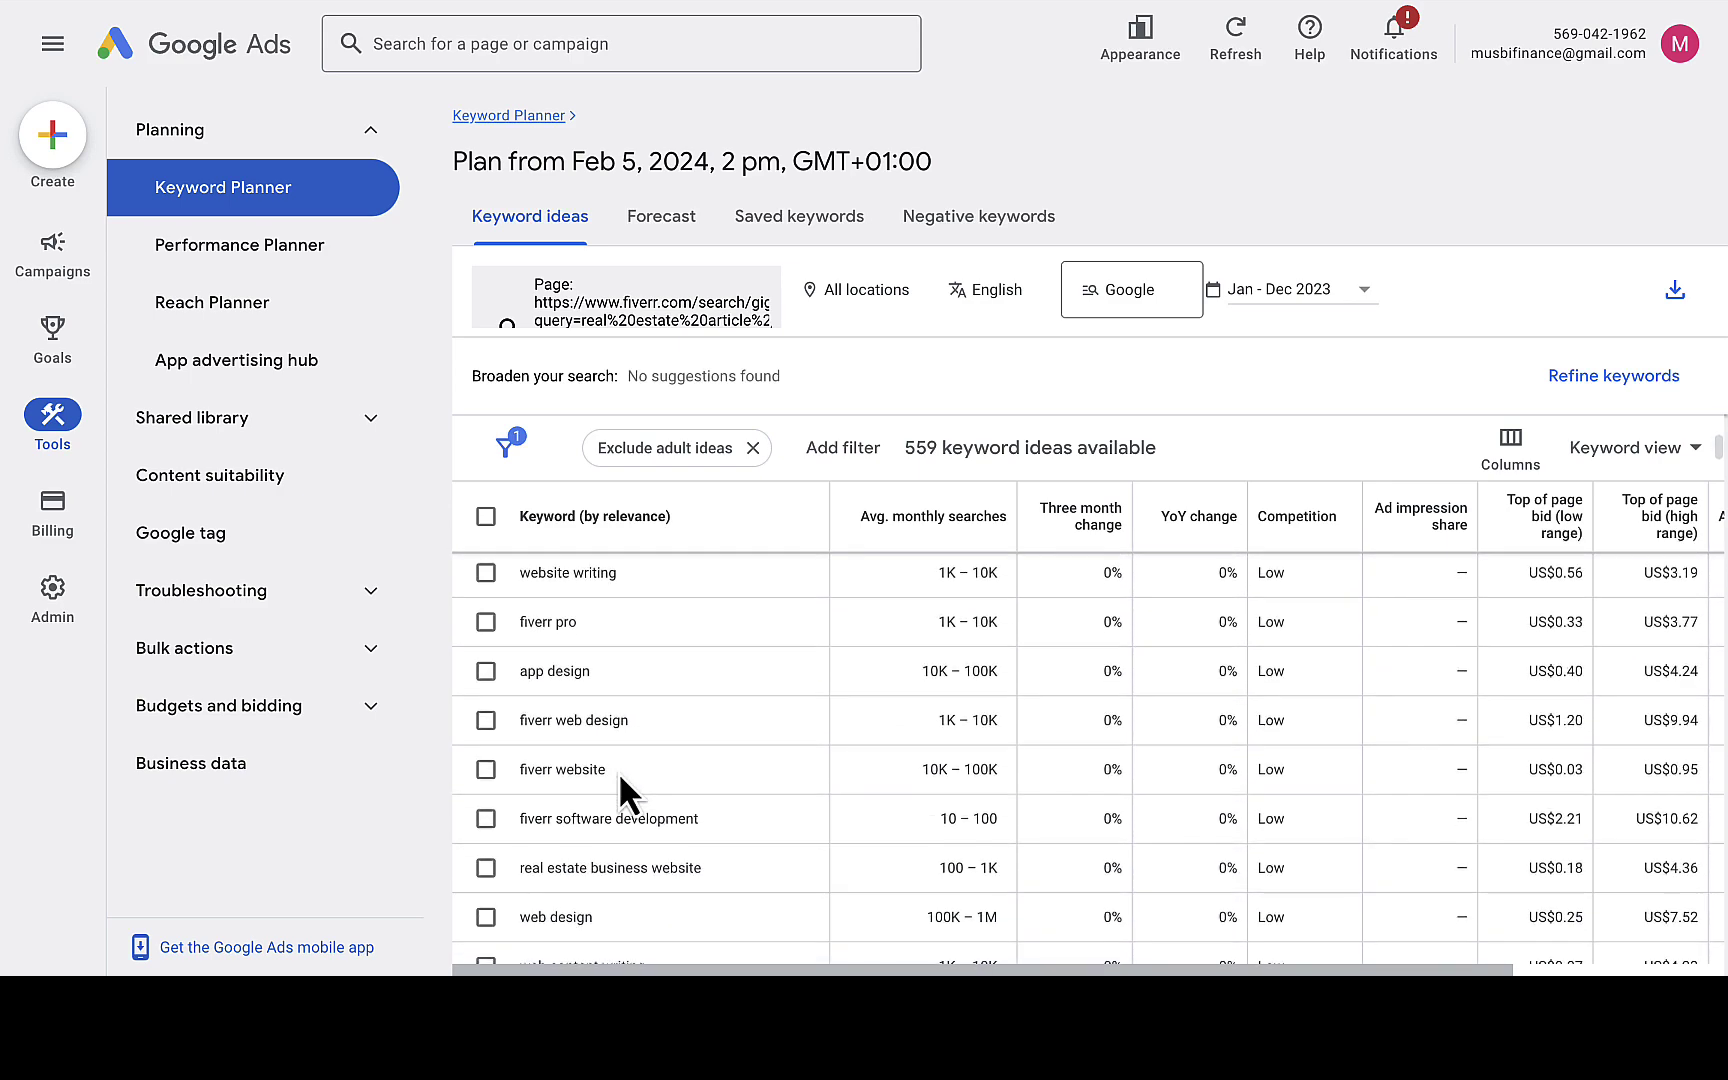
scroll(618, 771, "down", 2)
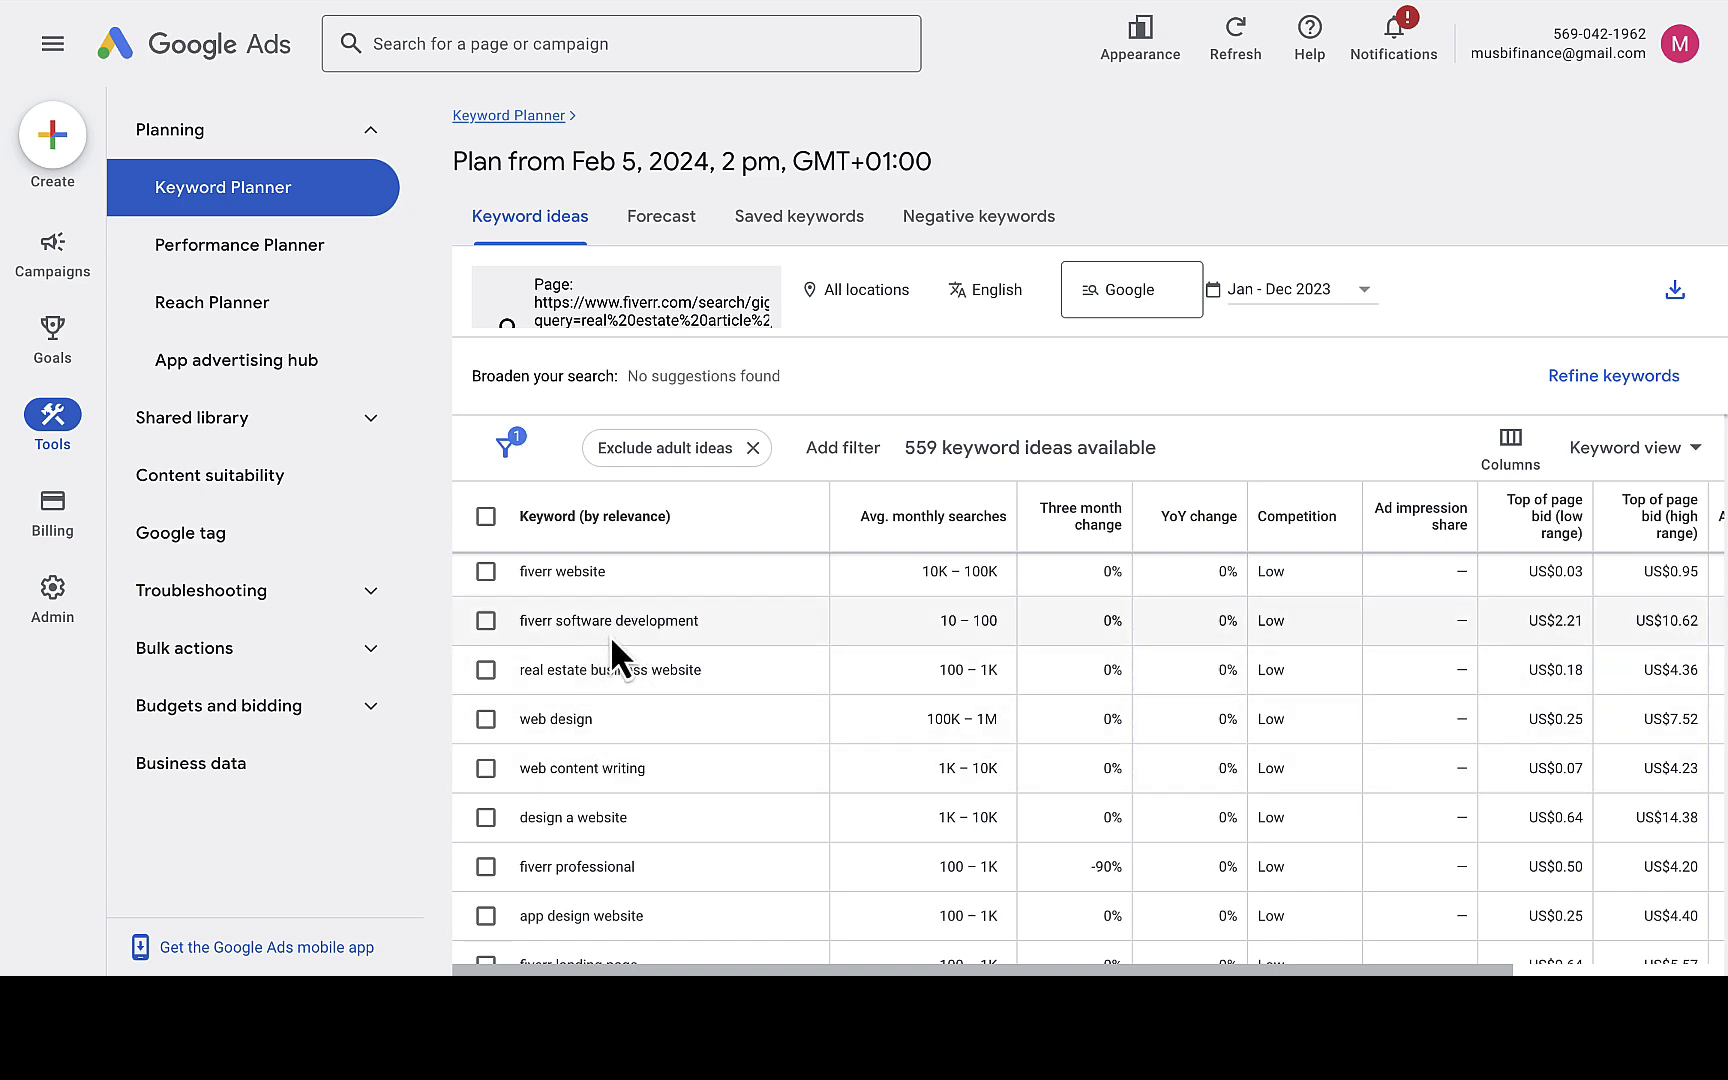
scroll(659, 755, "down", 3)
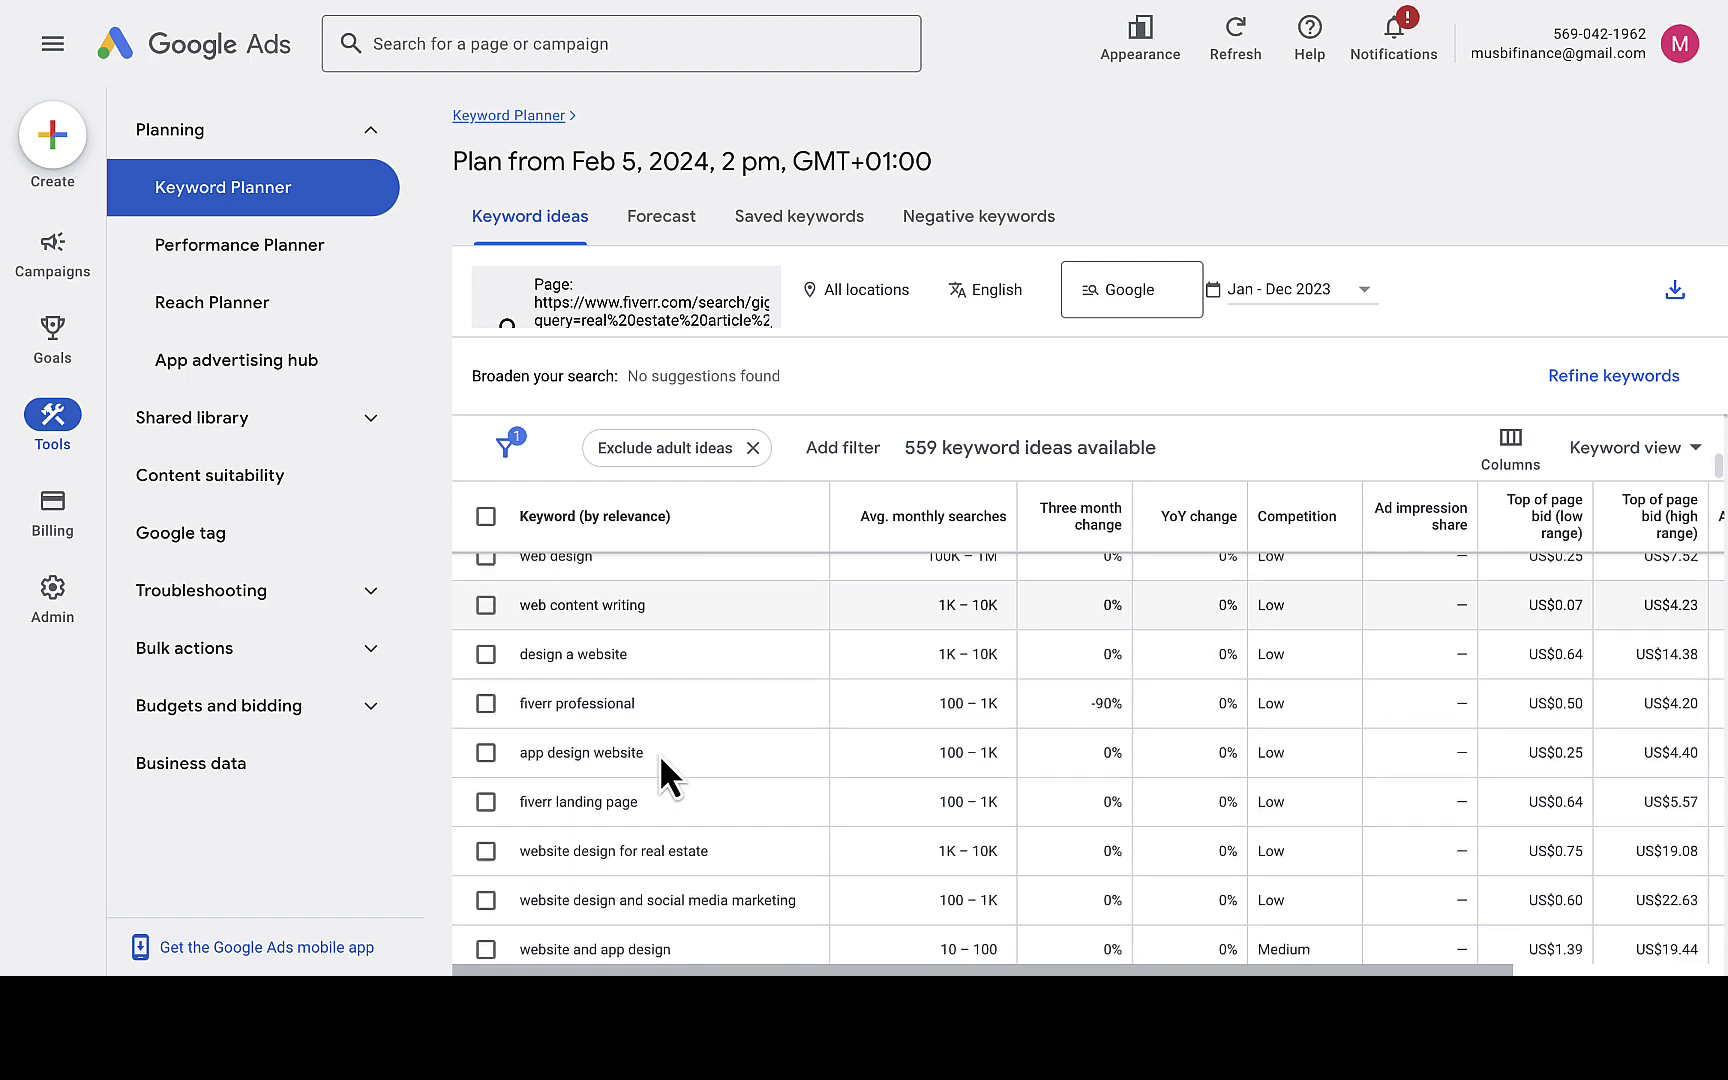
scroll(630, 815, "down", 3)
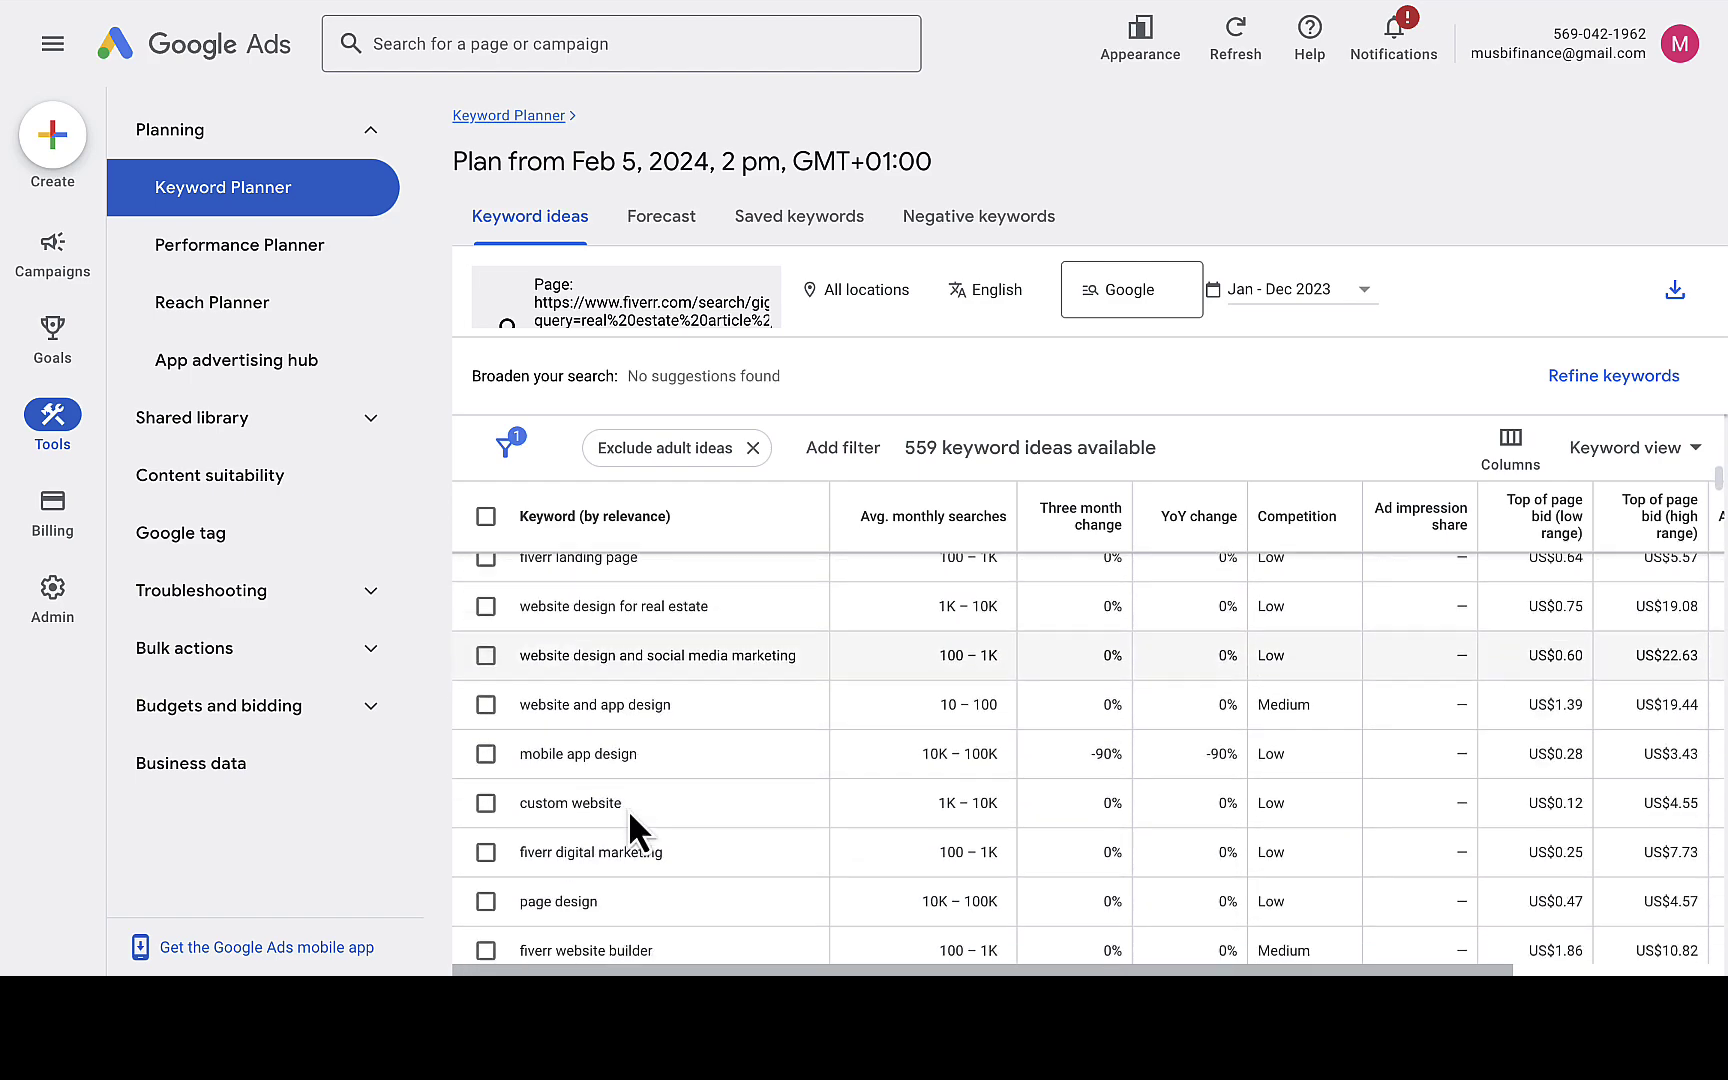
scroll(630, 815, "down", 1)
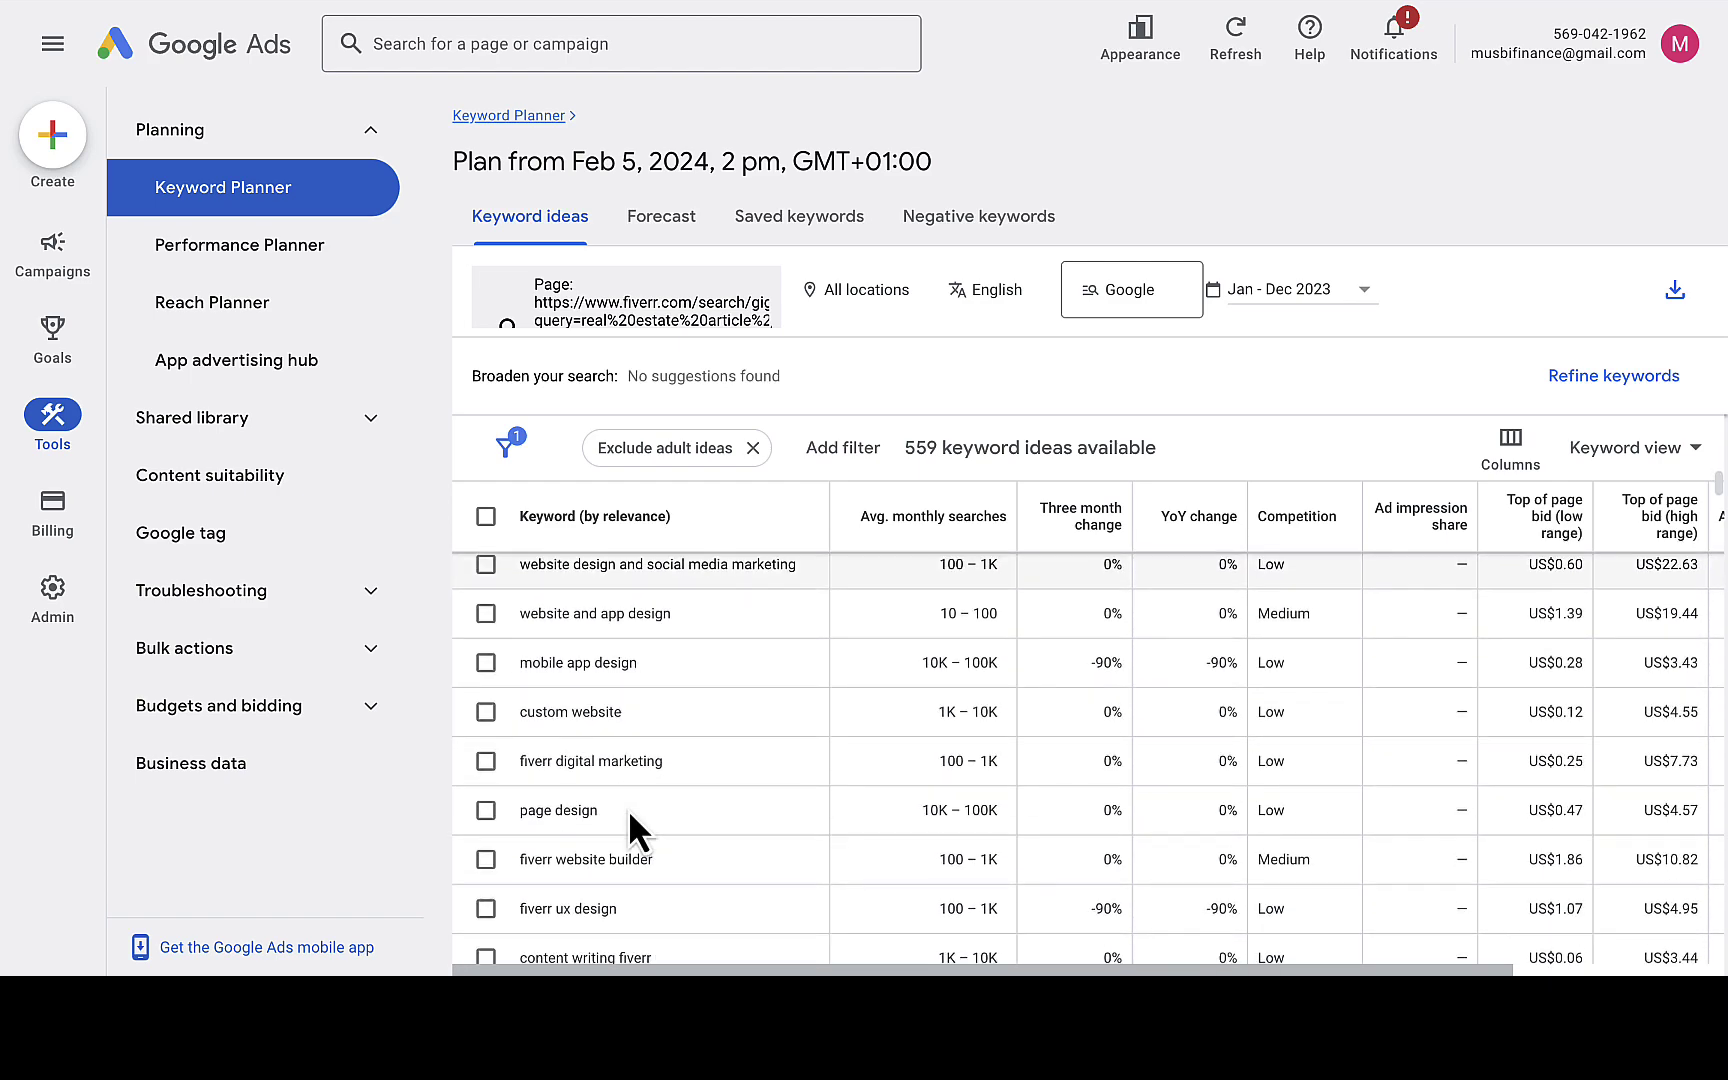
scroll(628, 809, "down", 2)
scroll(628, 809, "down", 4)
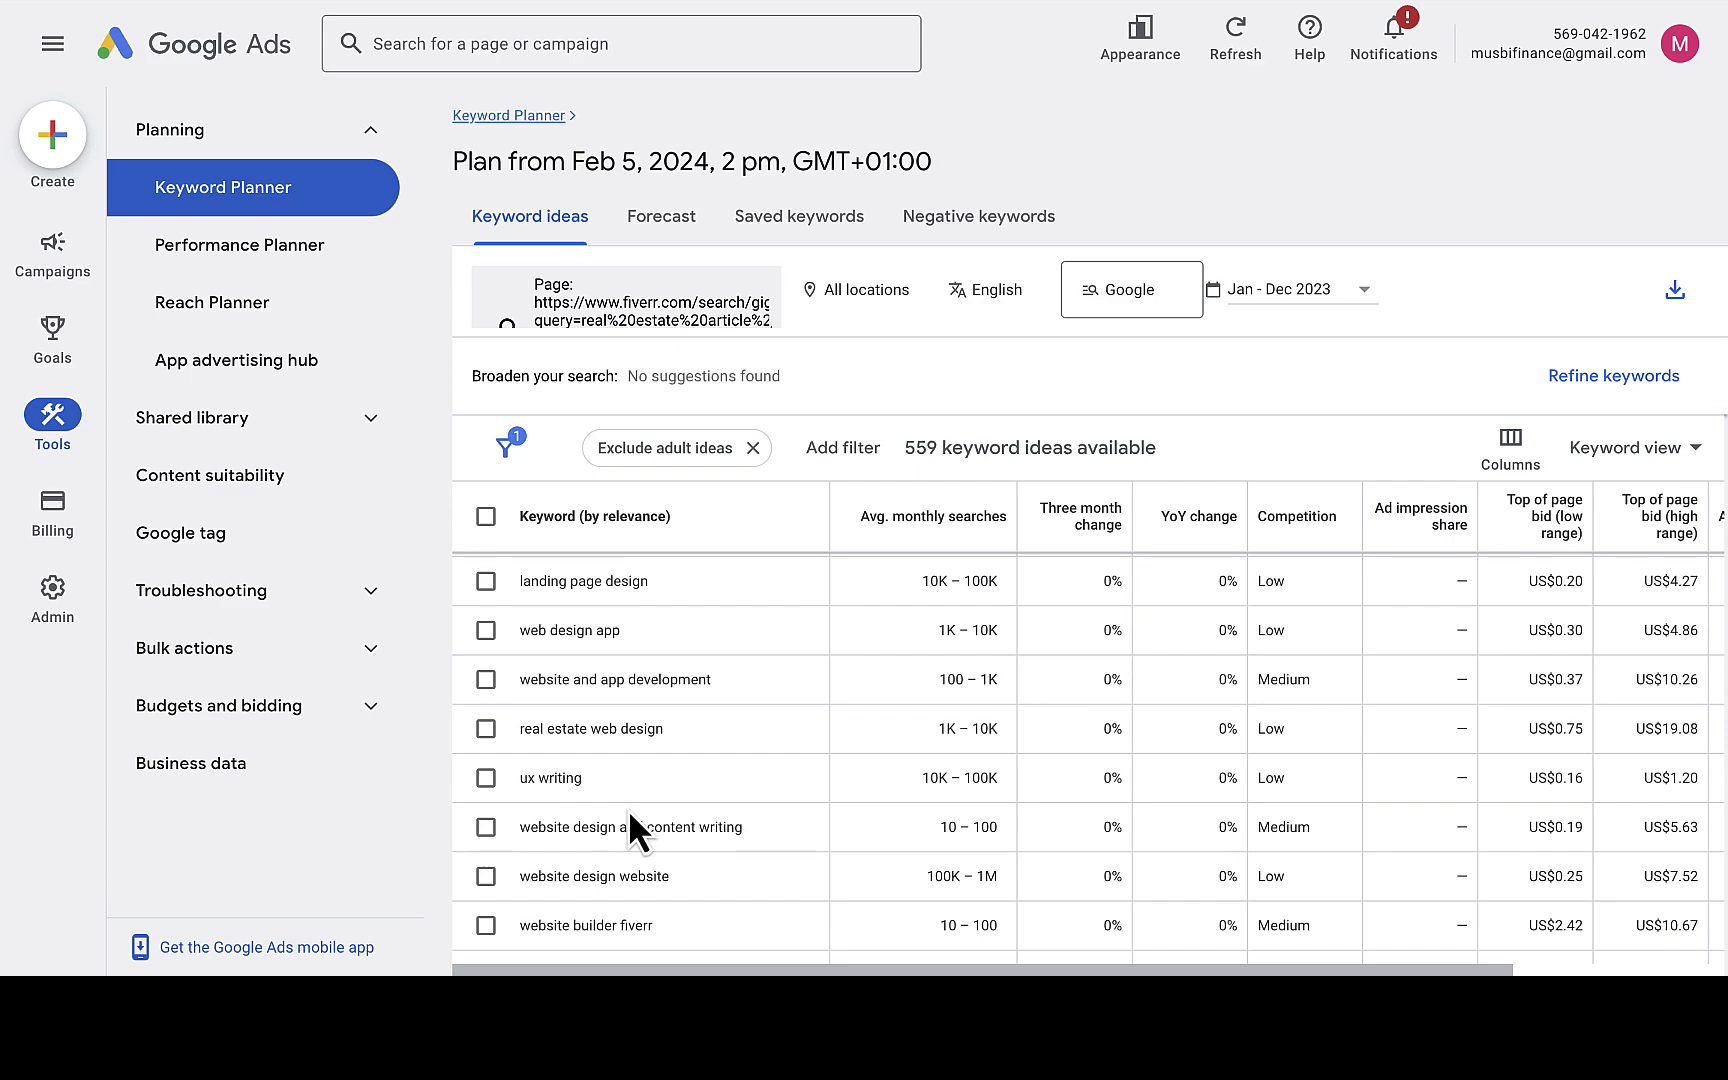
left_click(958, 522)
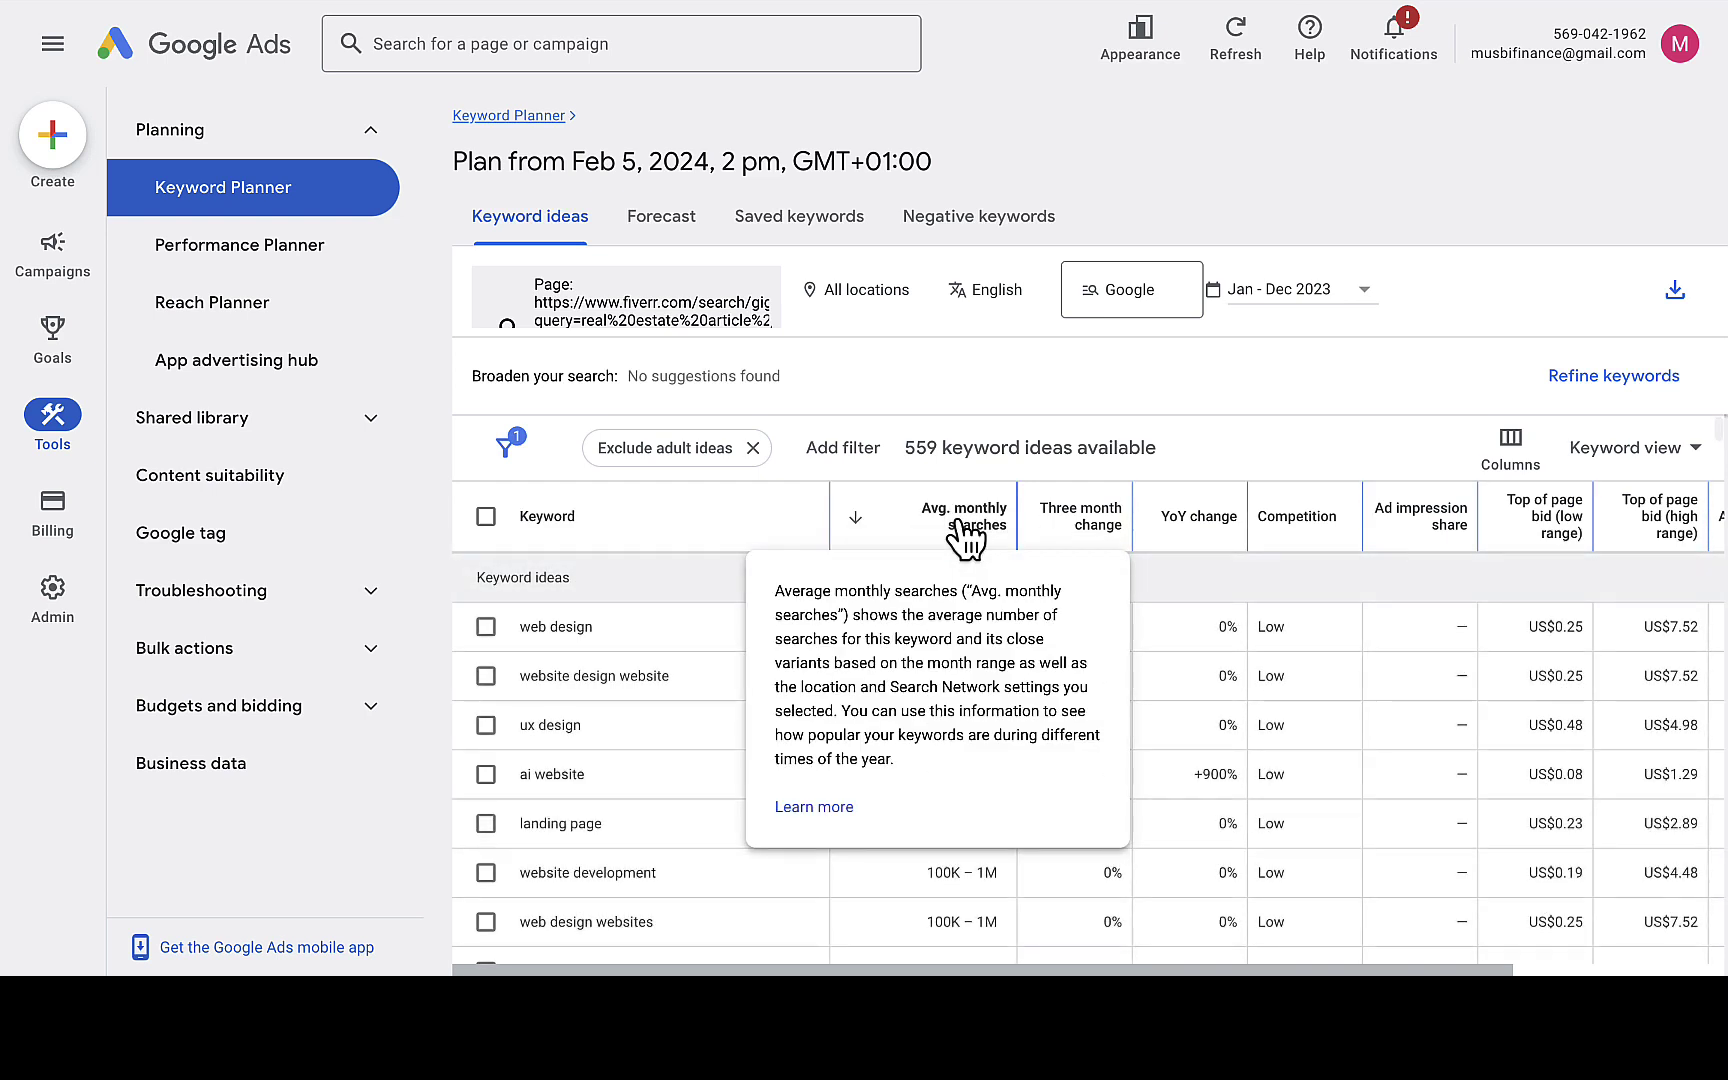
left_click(958, 522)
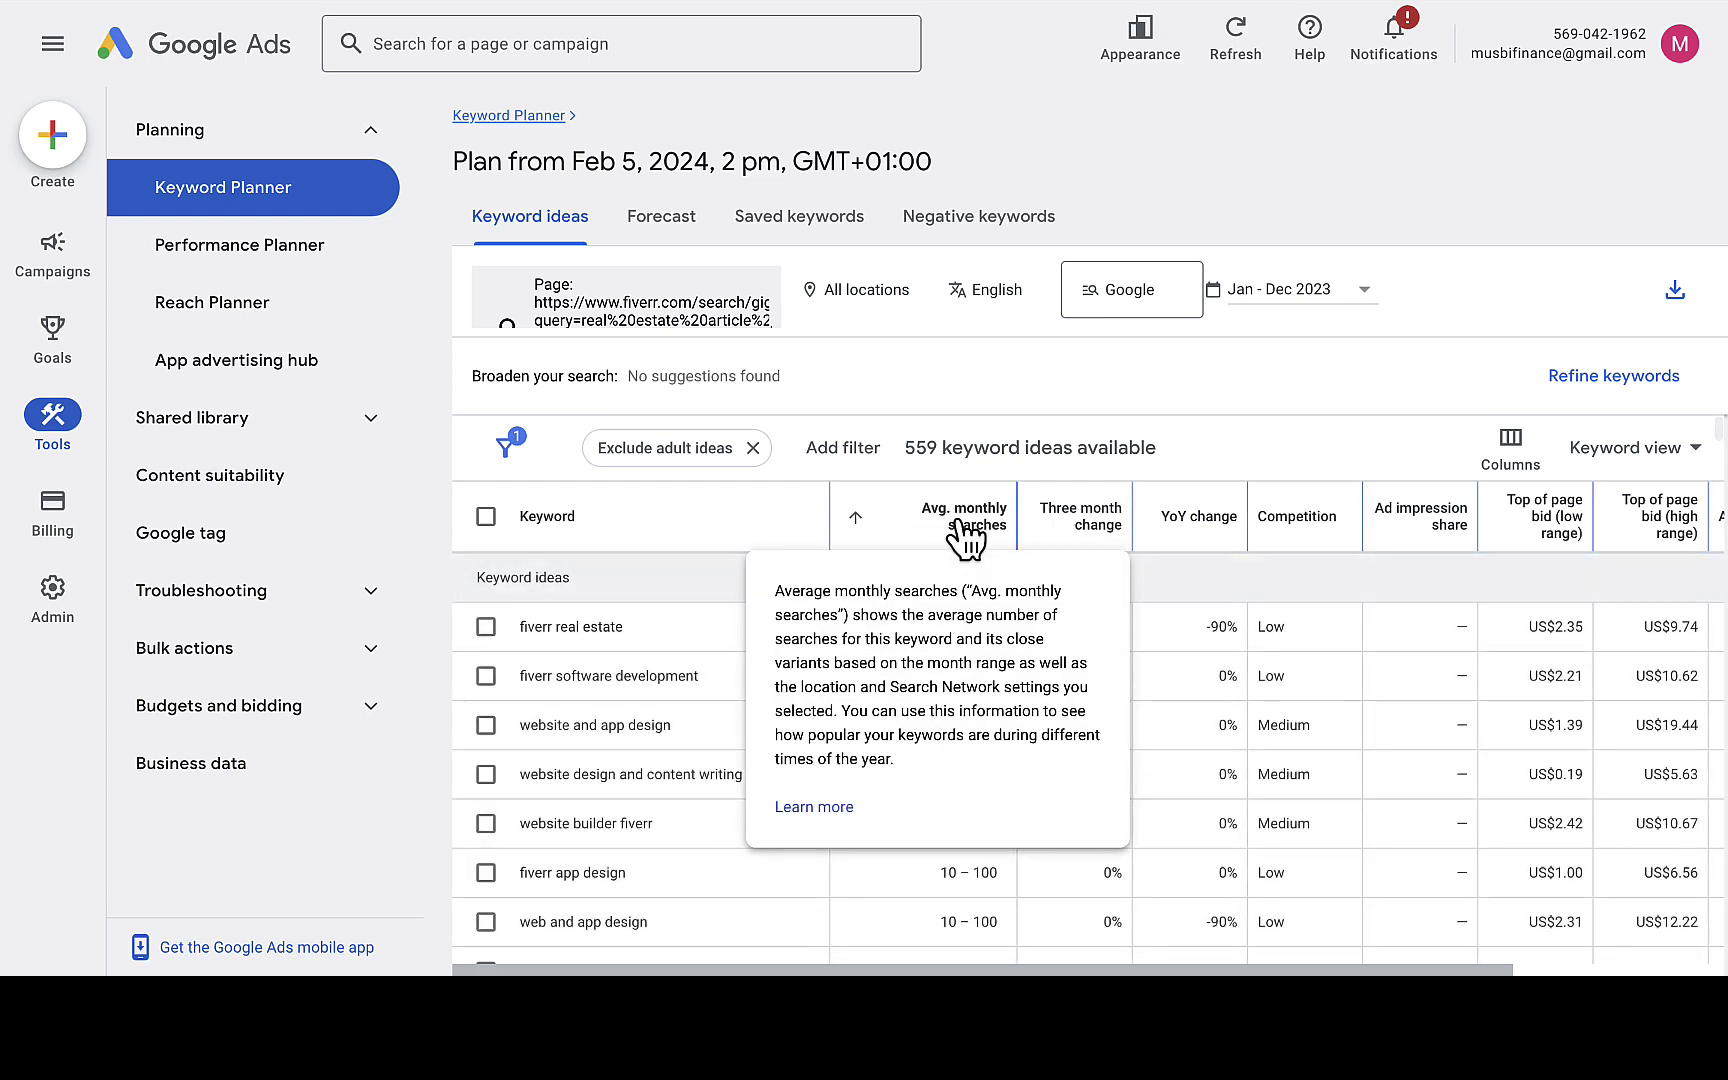
Examine the lowest-volume keyword ideas from the real estate article writing page for relevant real estate and content writing keywords and their competition.
scroll(653, 755, "down", 1)
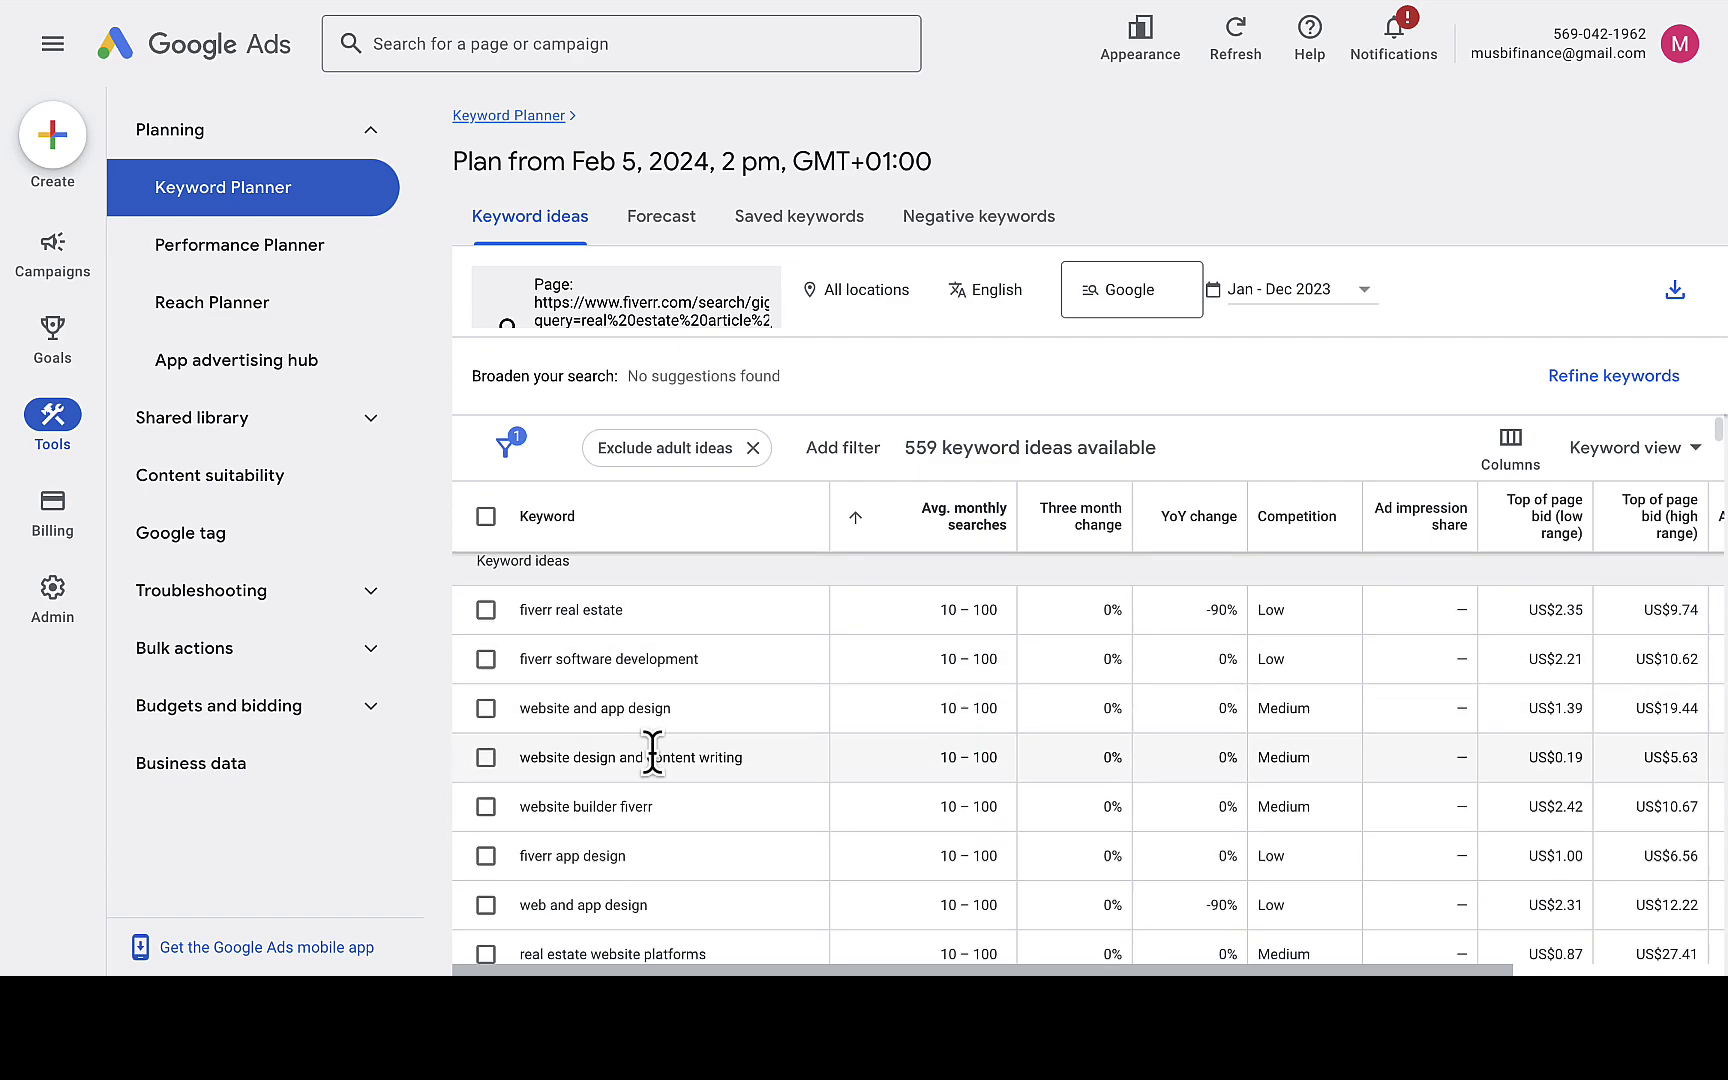
scroll(653, 755, "down", 3)
scroll(655, 760, "down", 1)
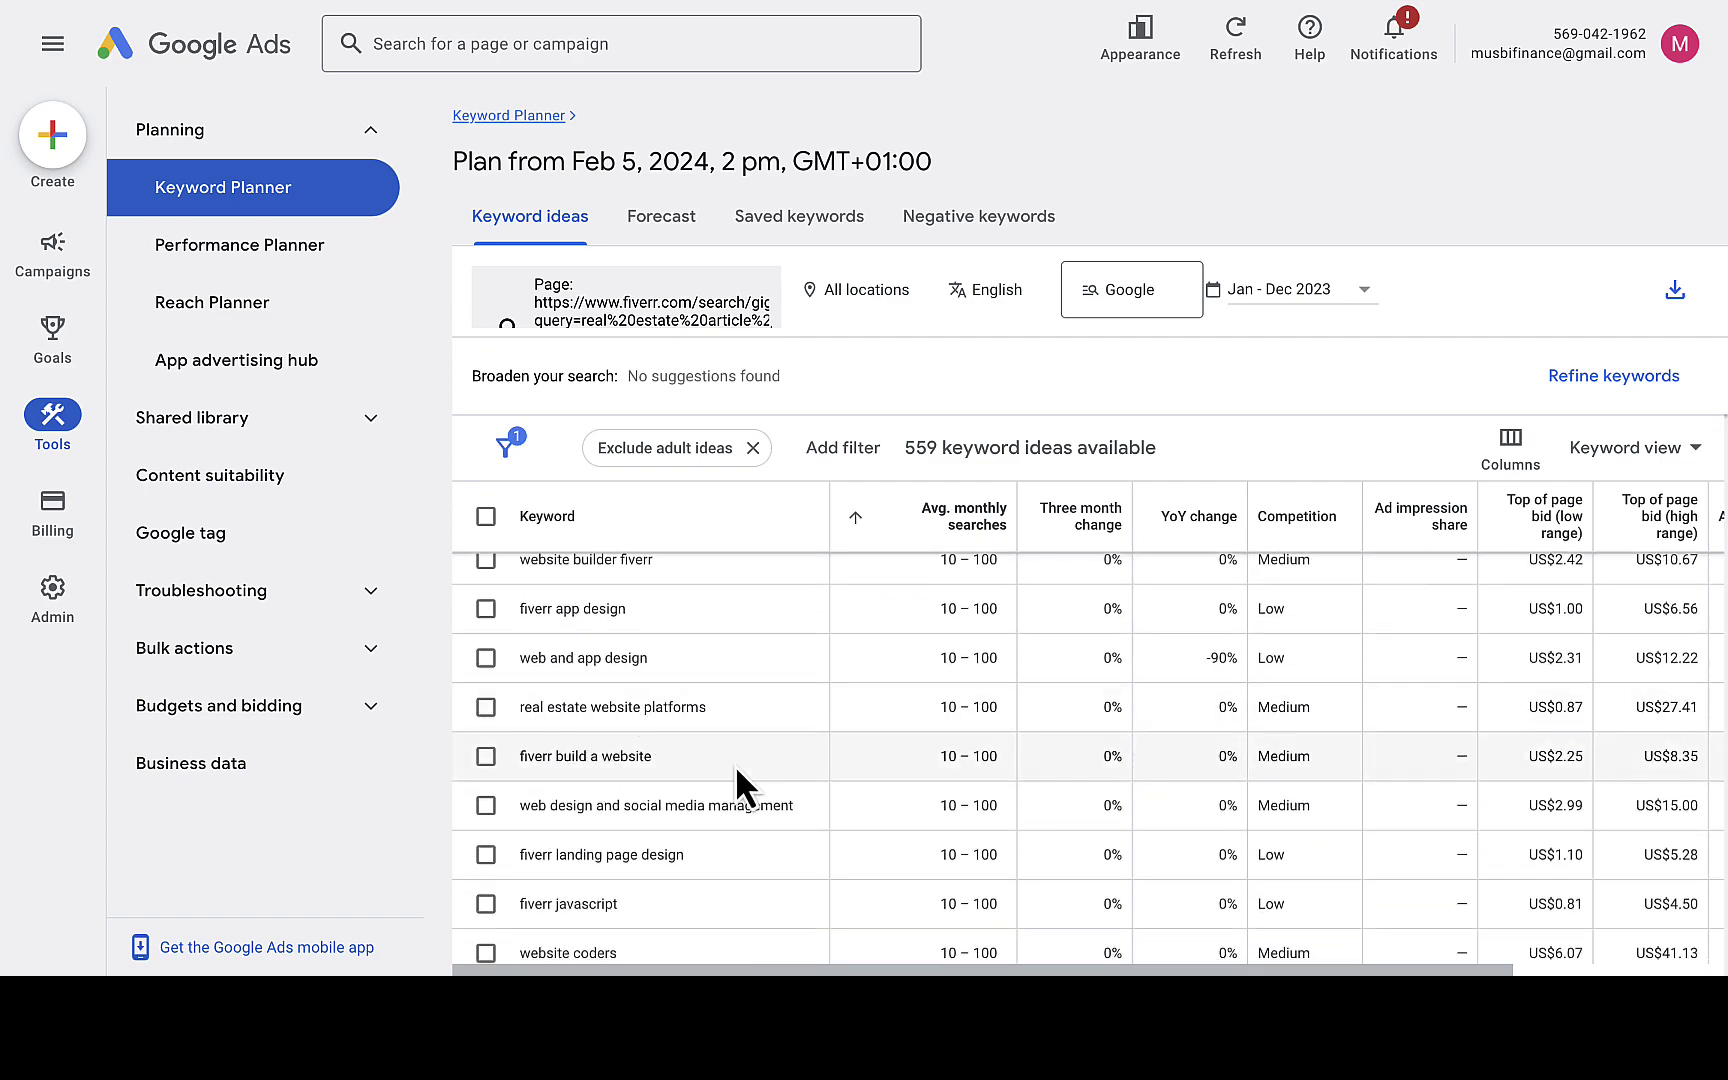
scroll(734, 765, "down", 3)
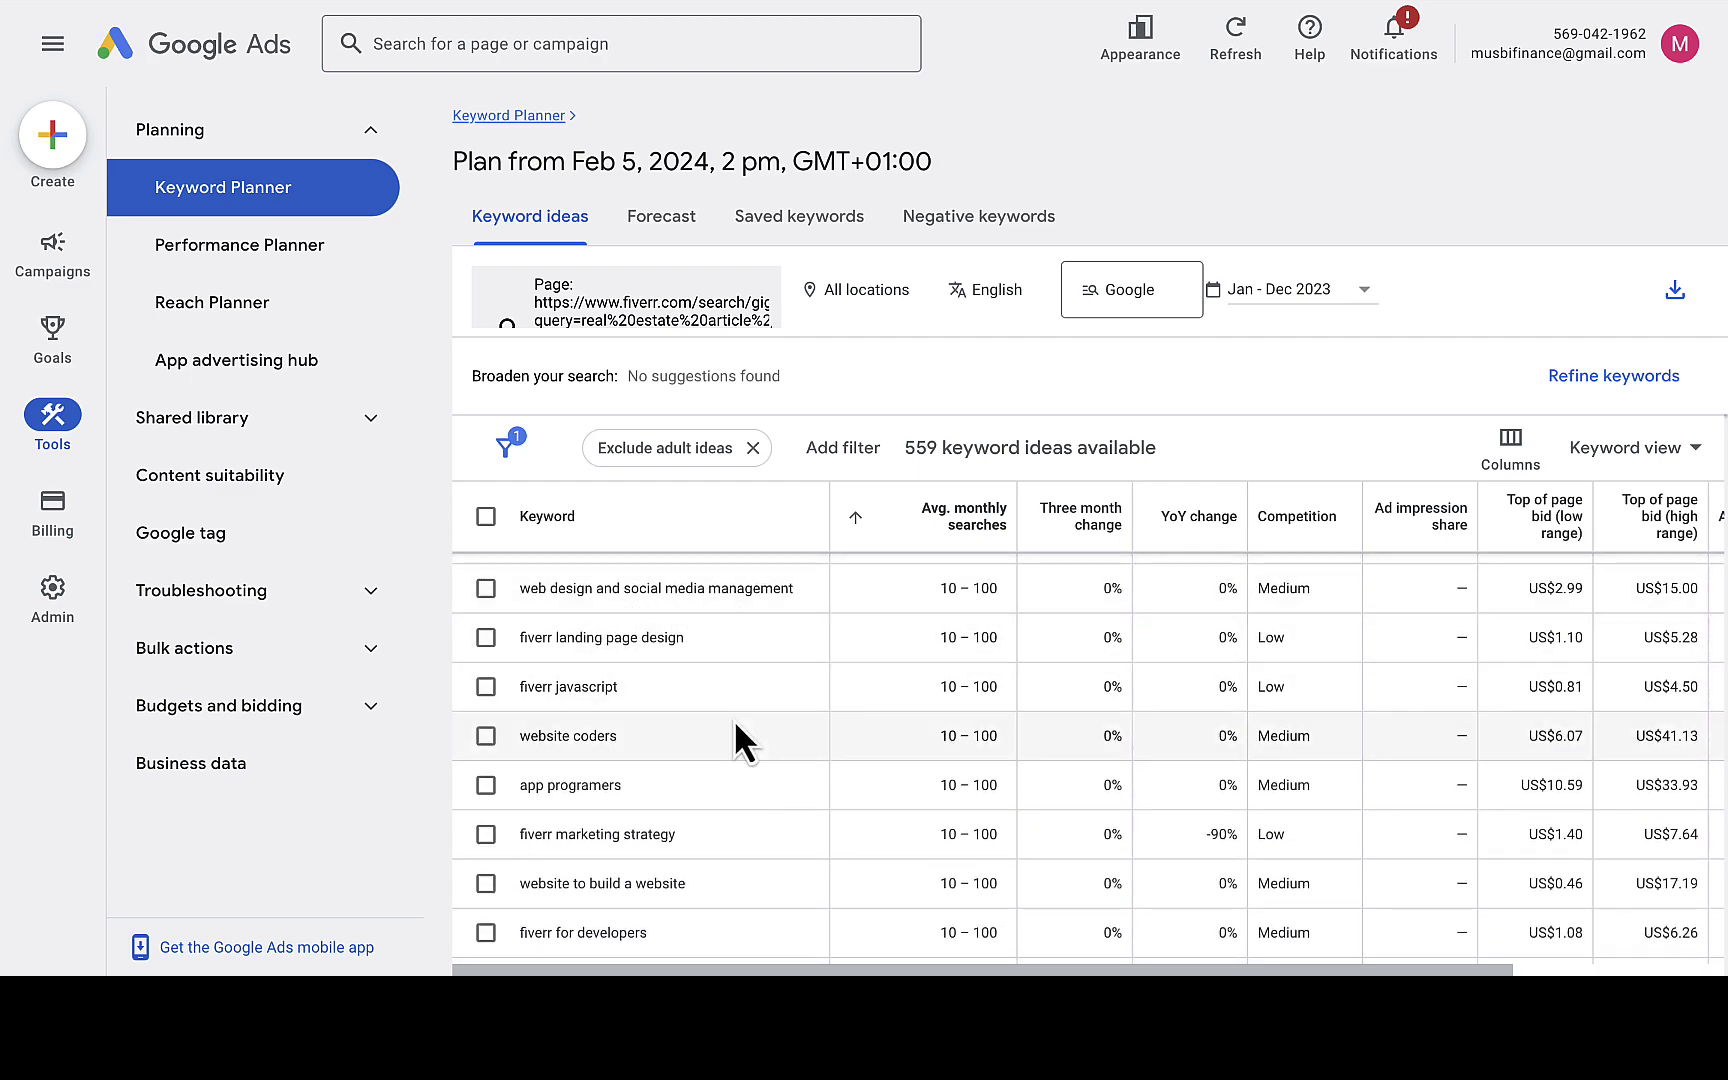
scroll(734, 720, "down", 1)
scroll(734, 720, "down", 3)
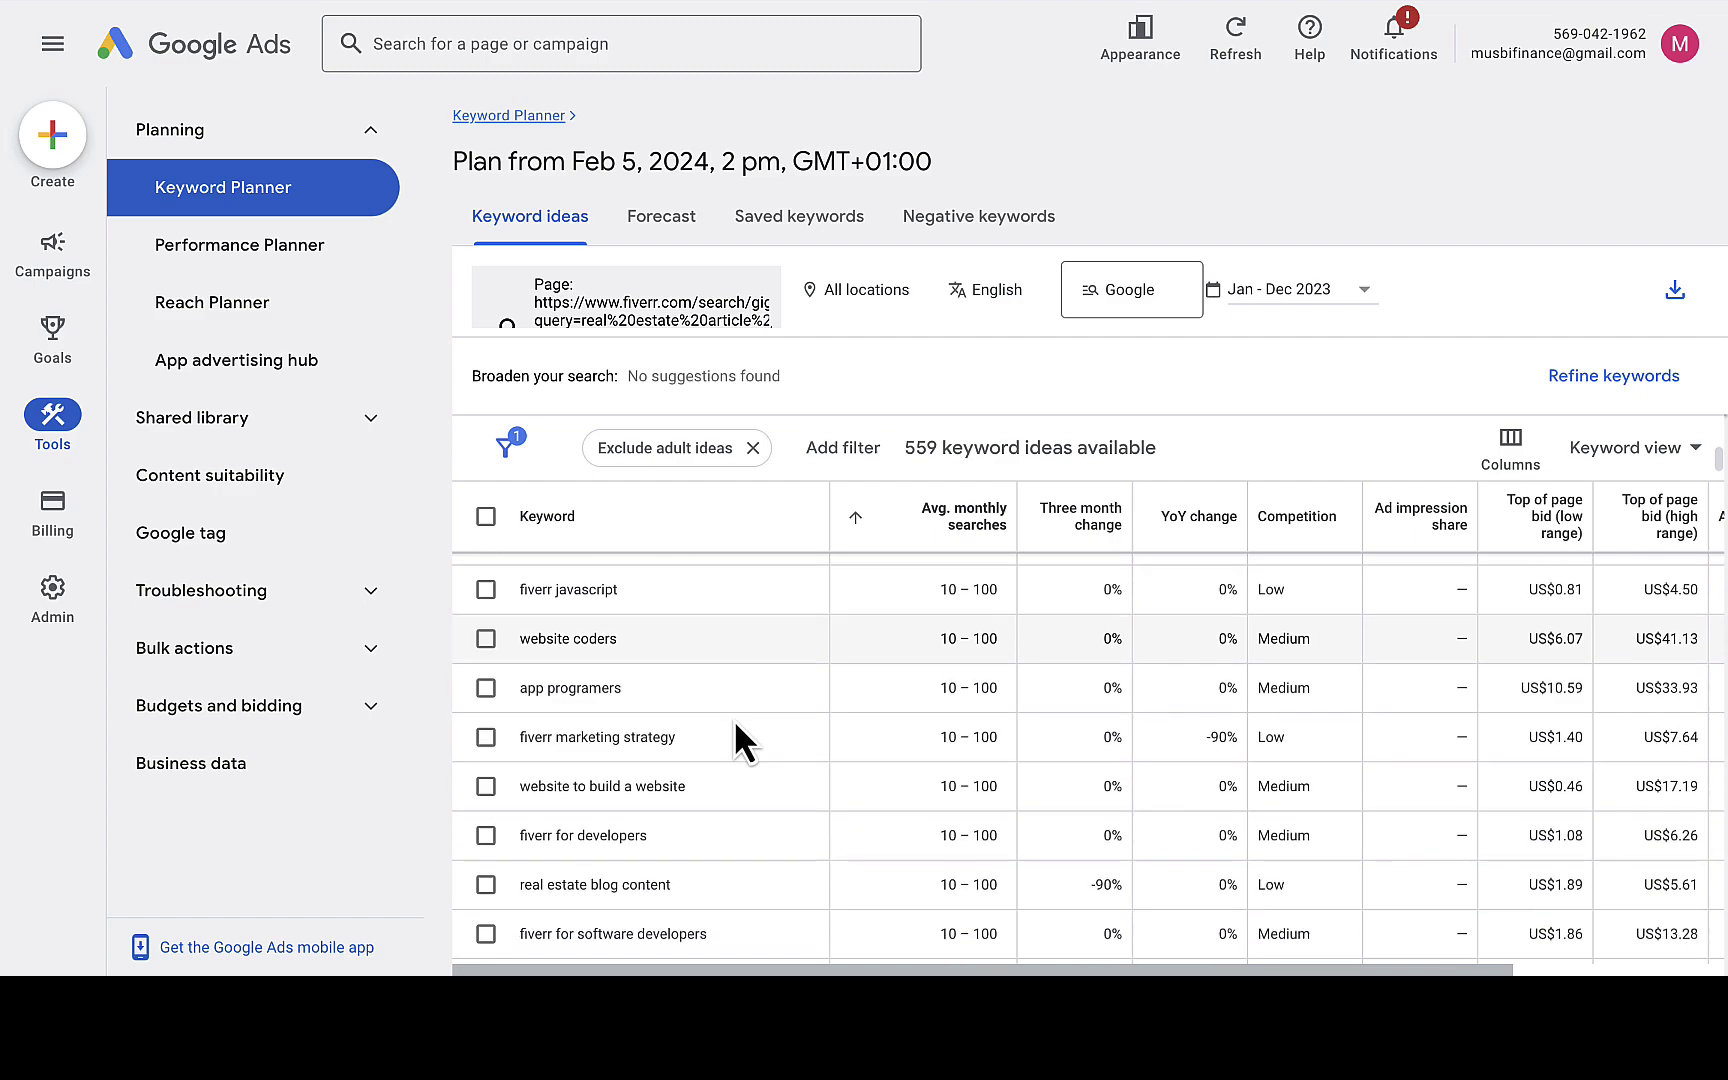
scroll(734, 720, "down", 7)
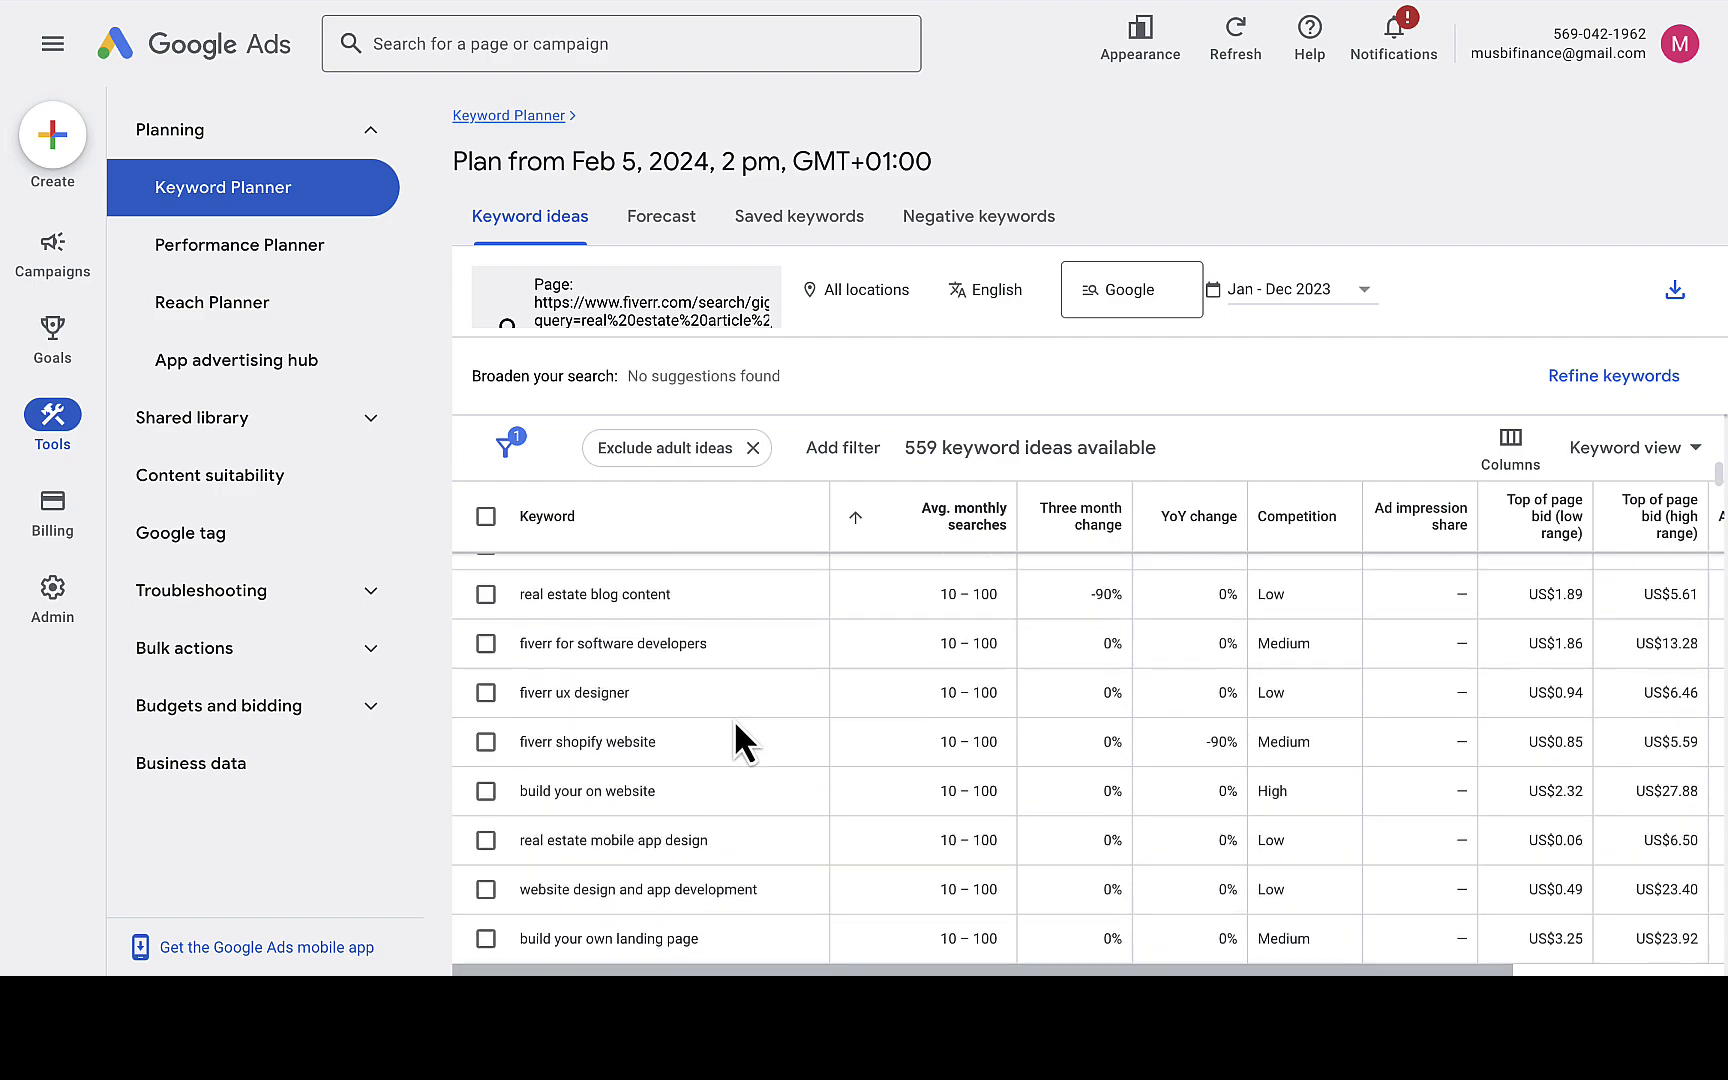
scroll(734, 720, "down", 7)
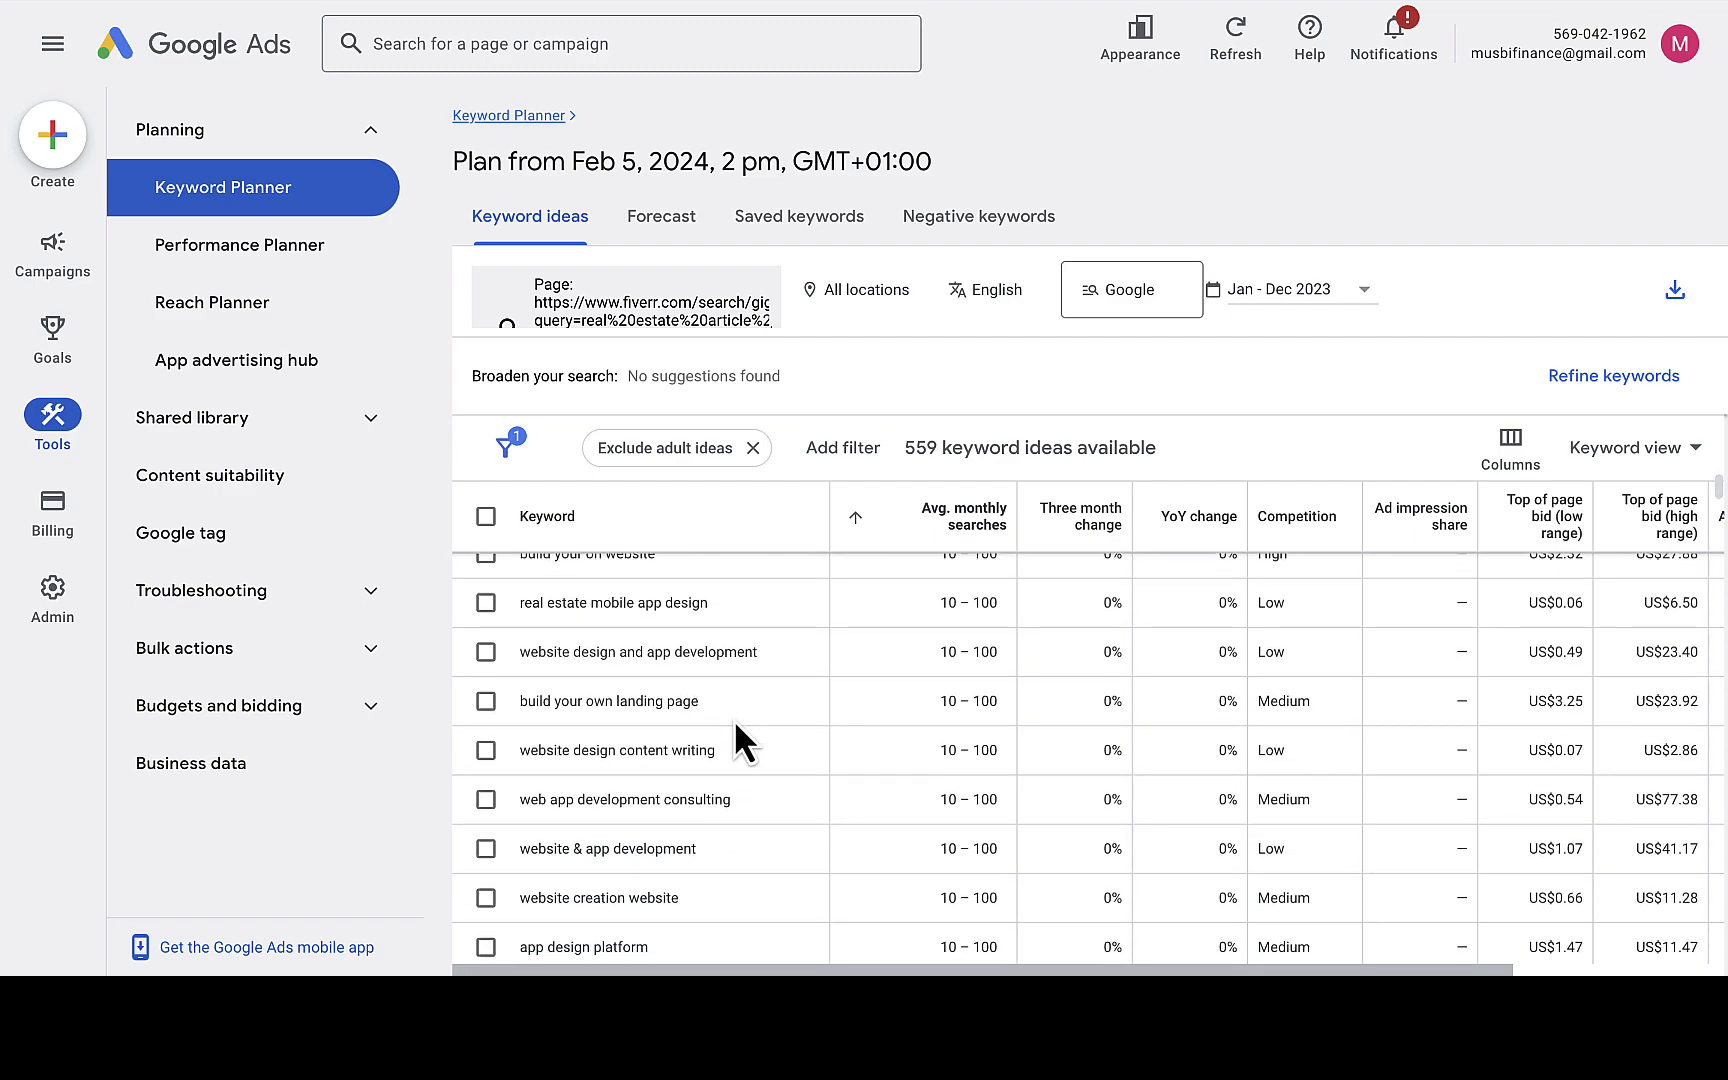
scroll(734, 720, "down", 5)
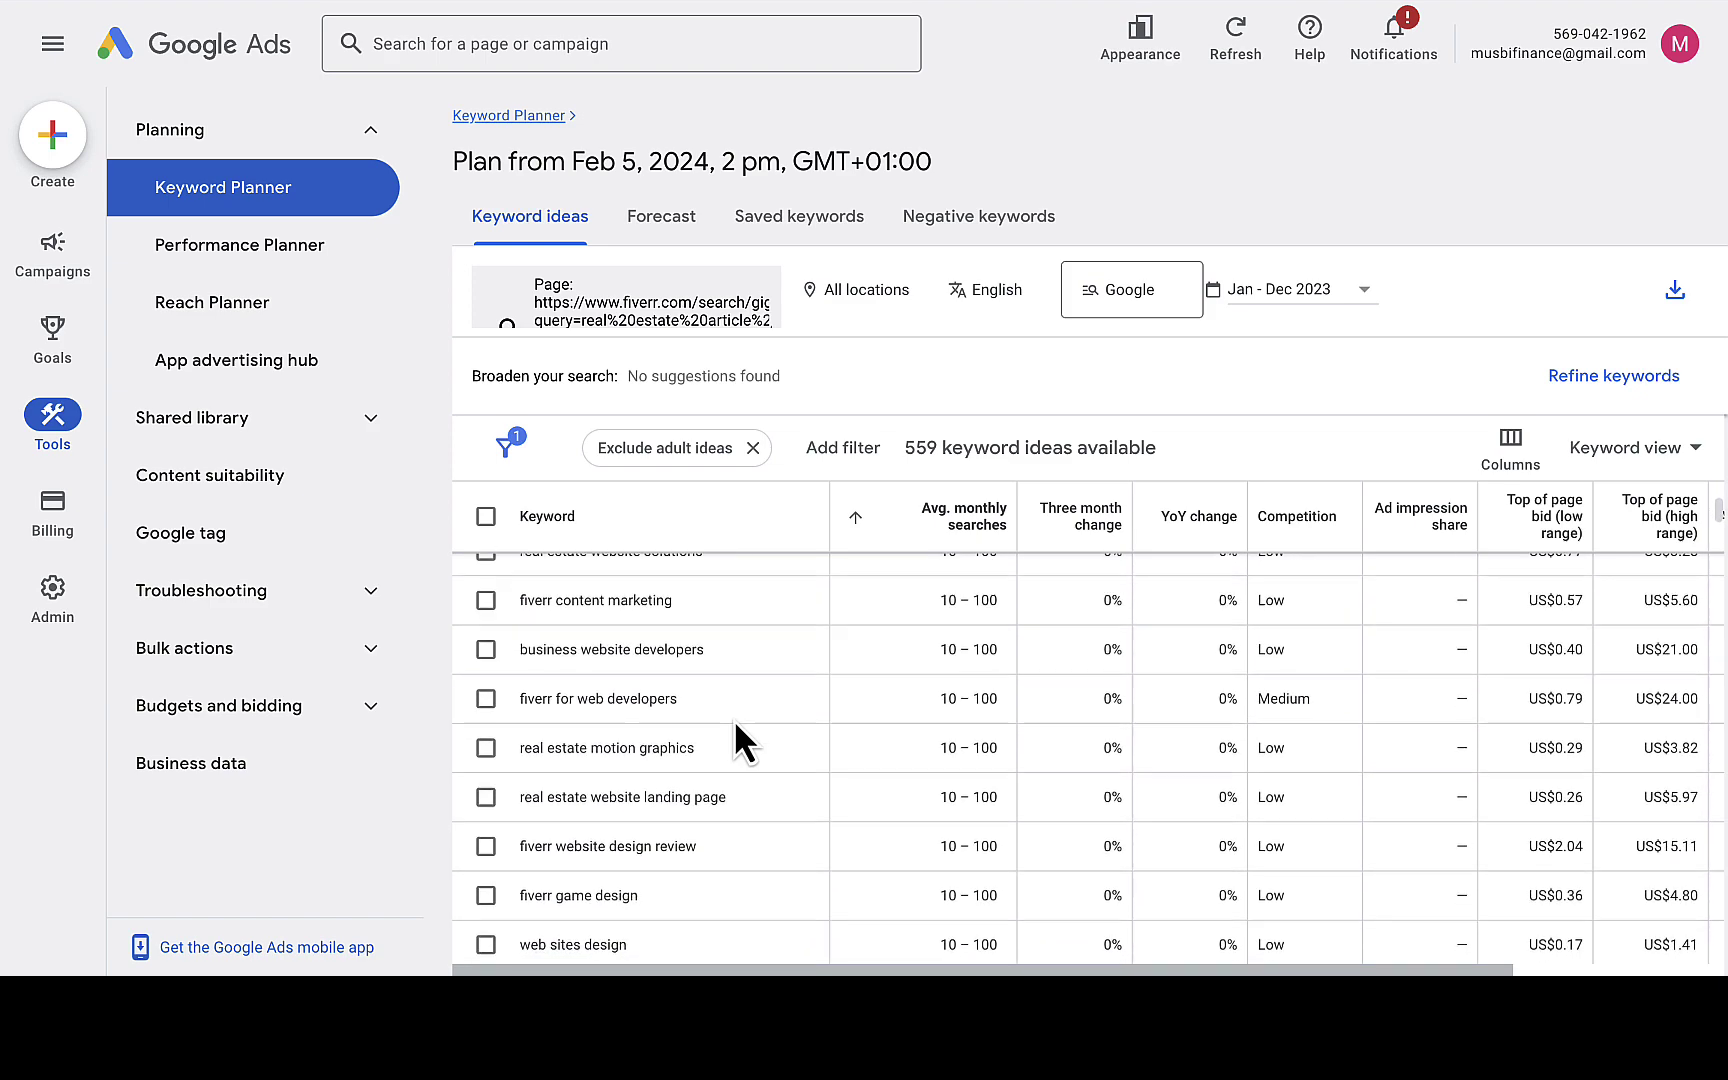
scroll(734, 720, "down", 2)
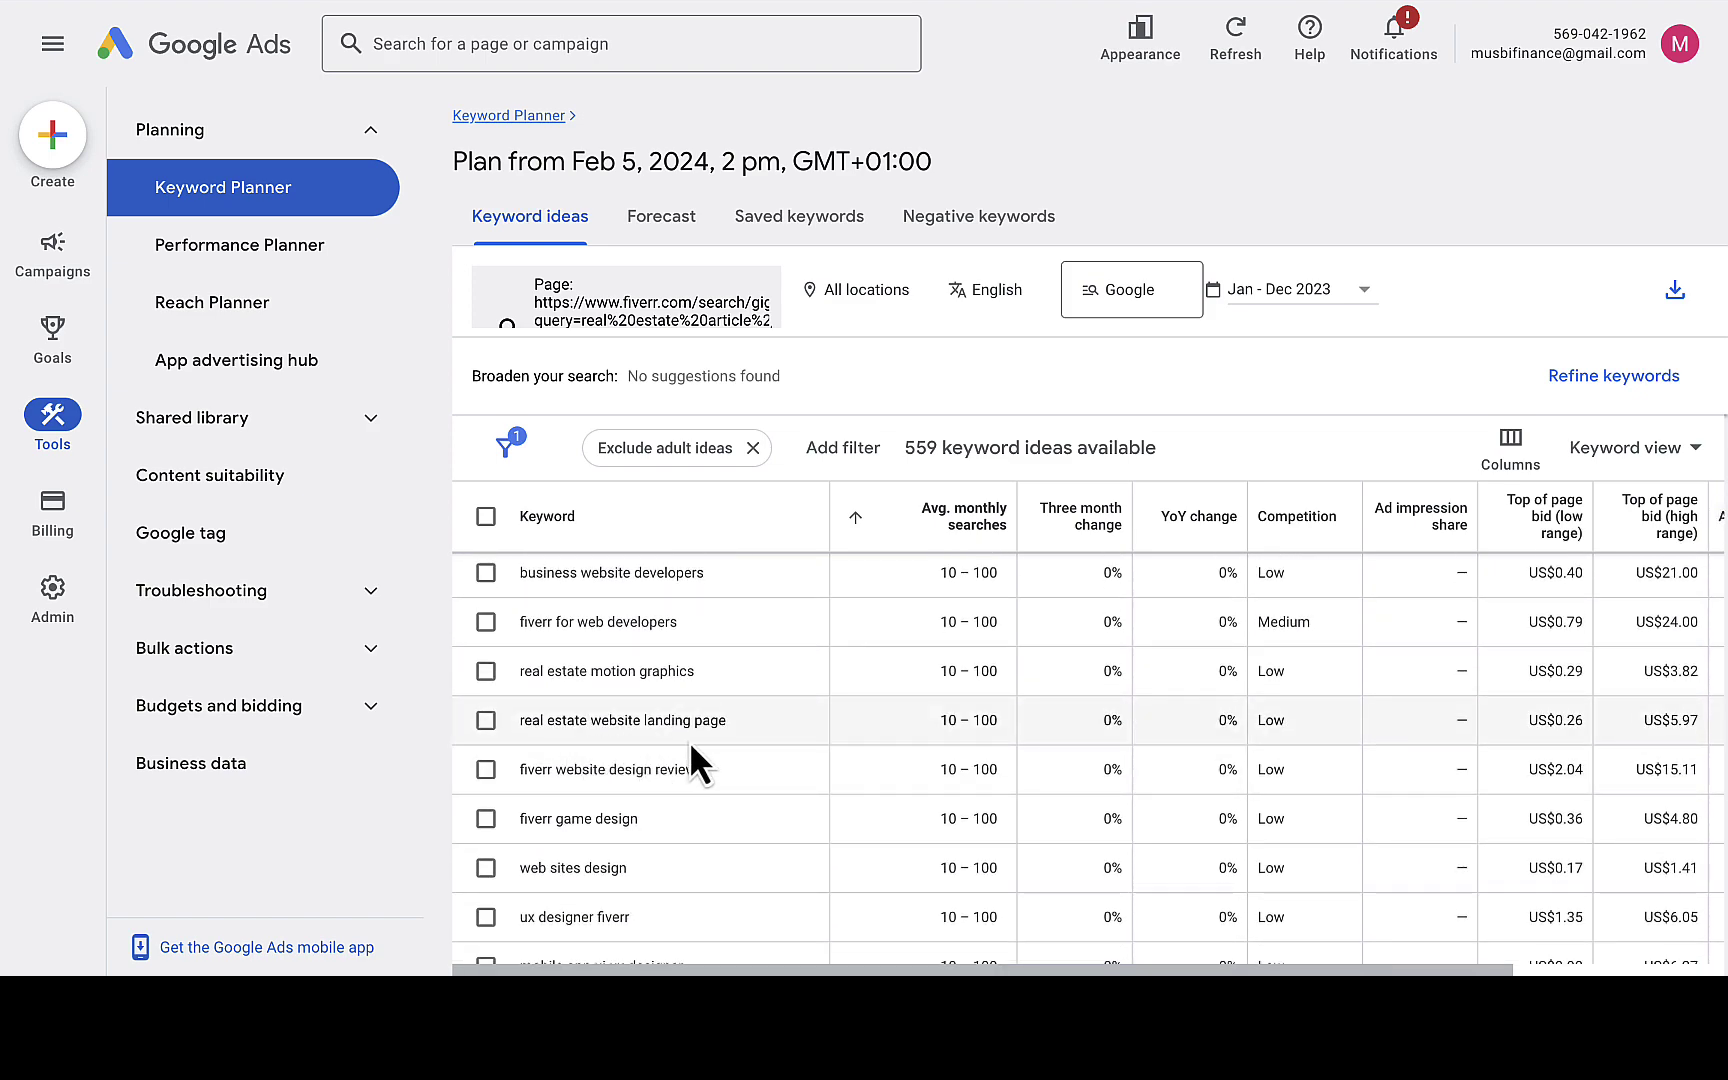
scroll(714, 758, "down", 1)
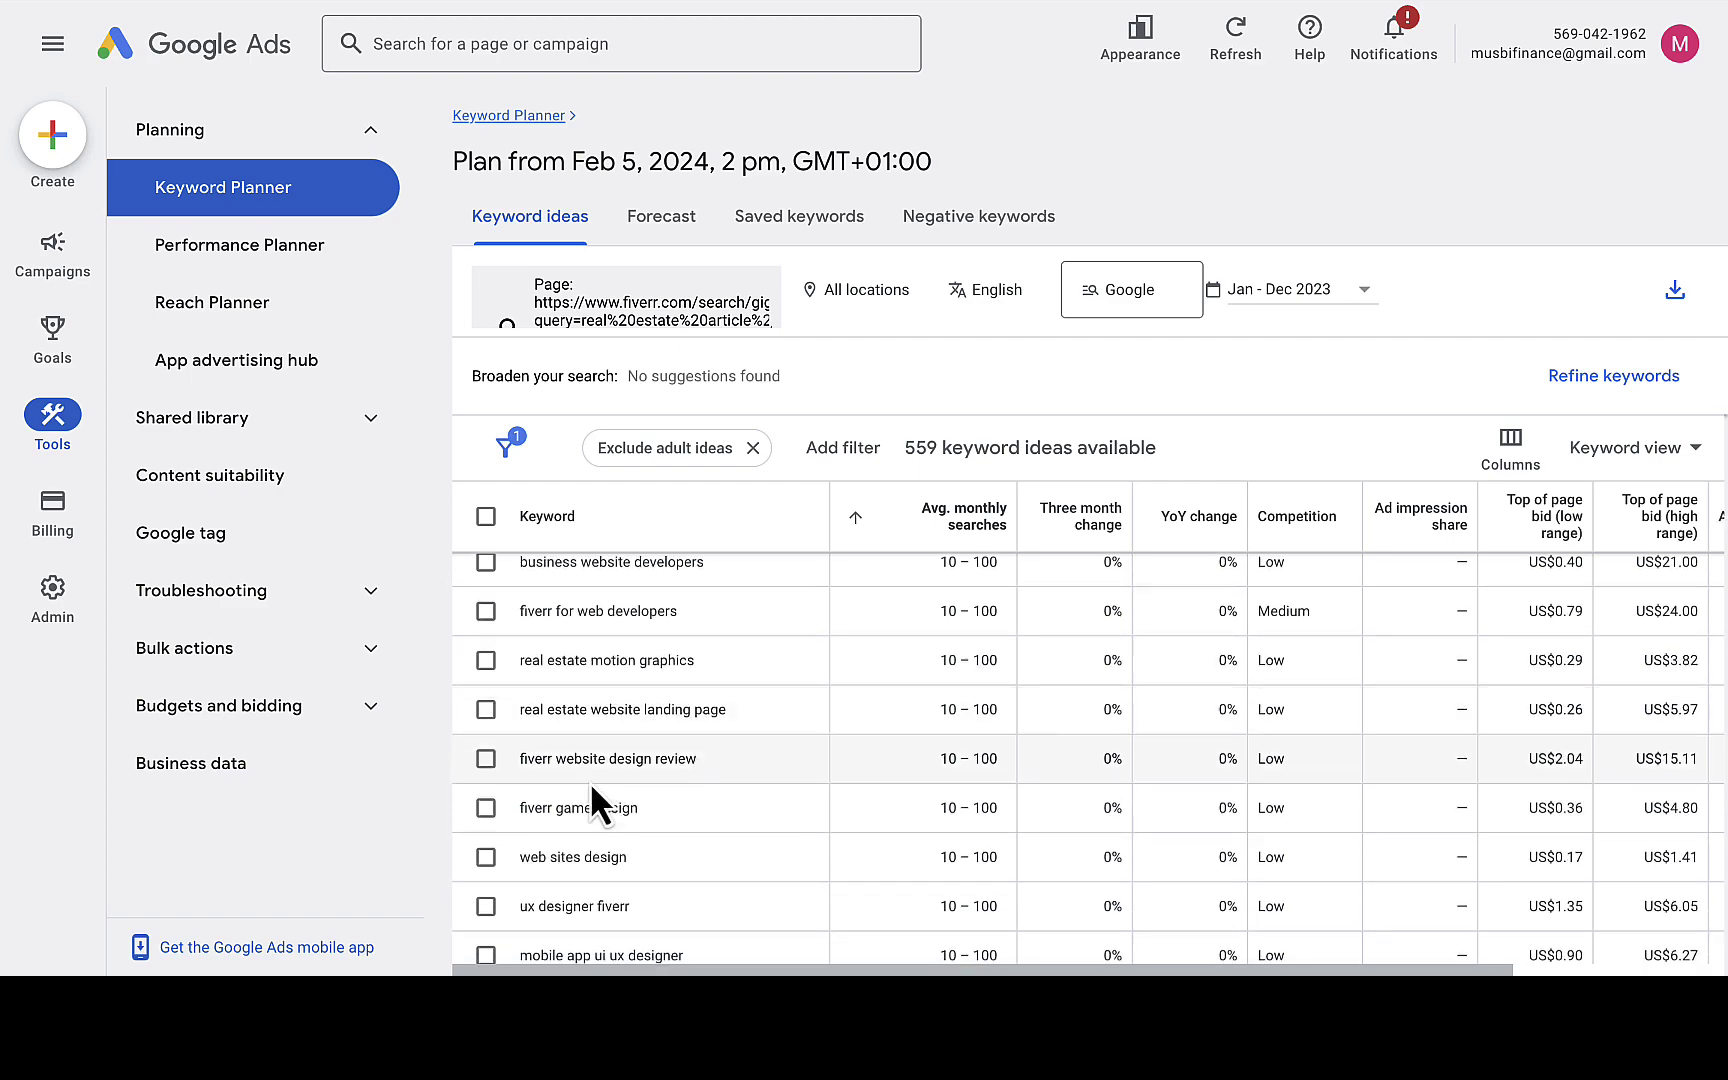
scroll(663, 820, "down", 5)
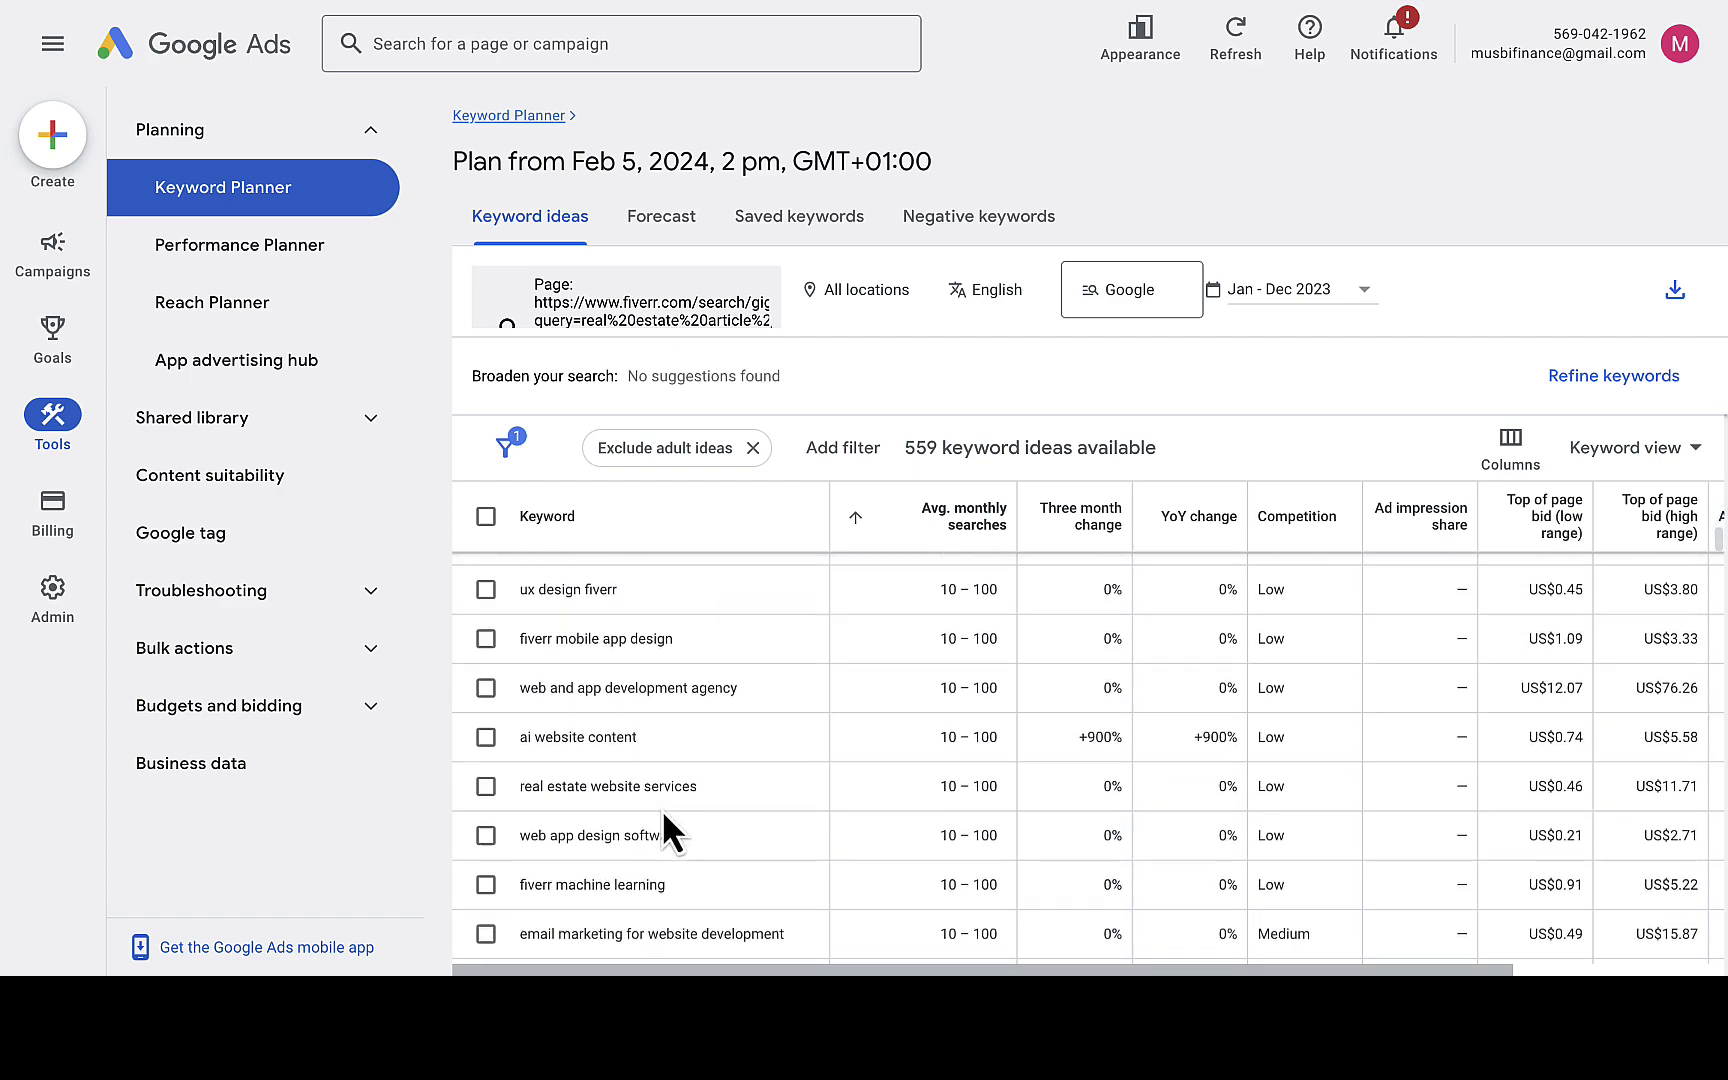
scroll(662, 809, "down", 1)
scroll(718, 768, "down", 1)
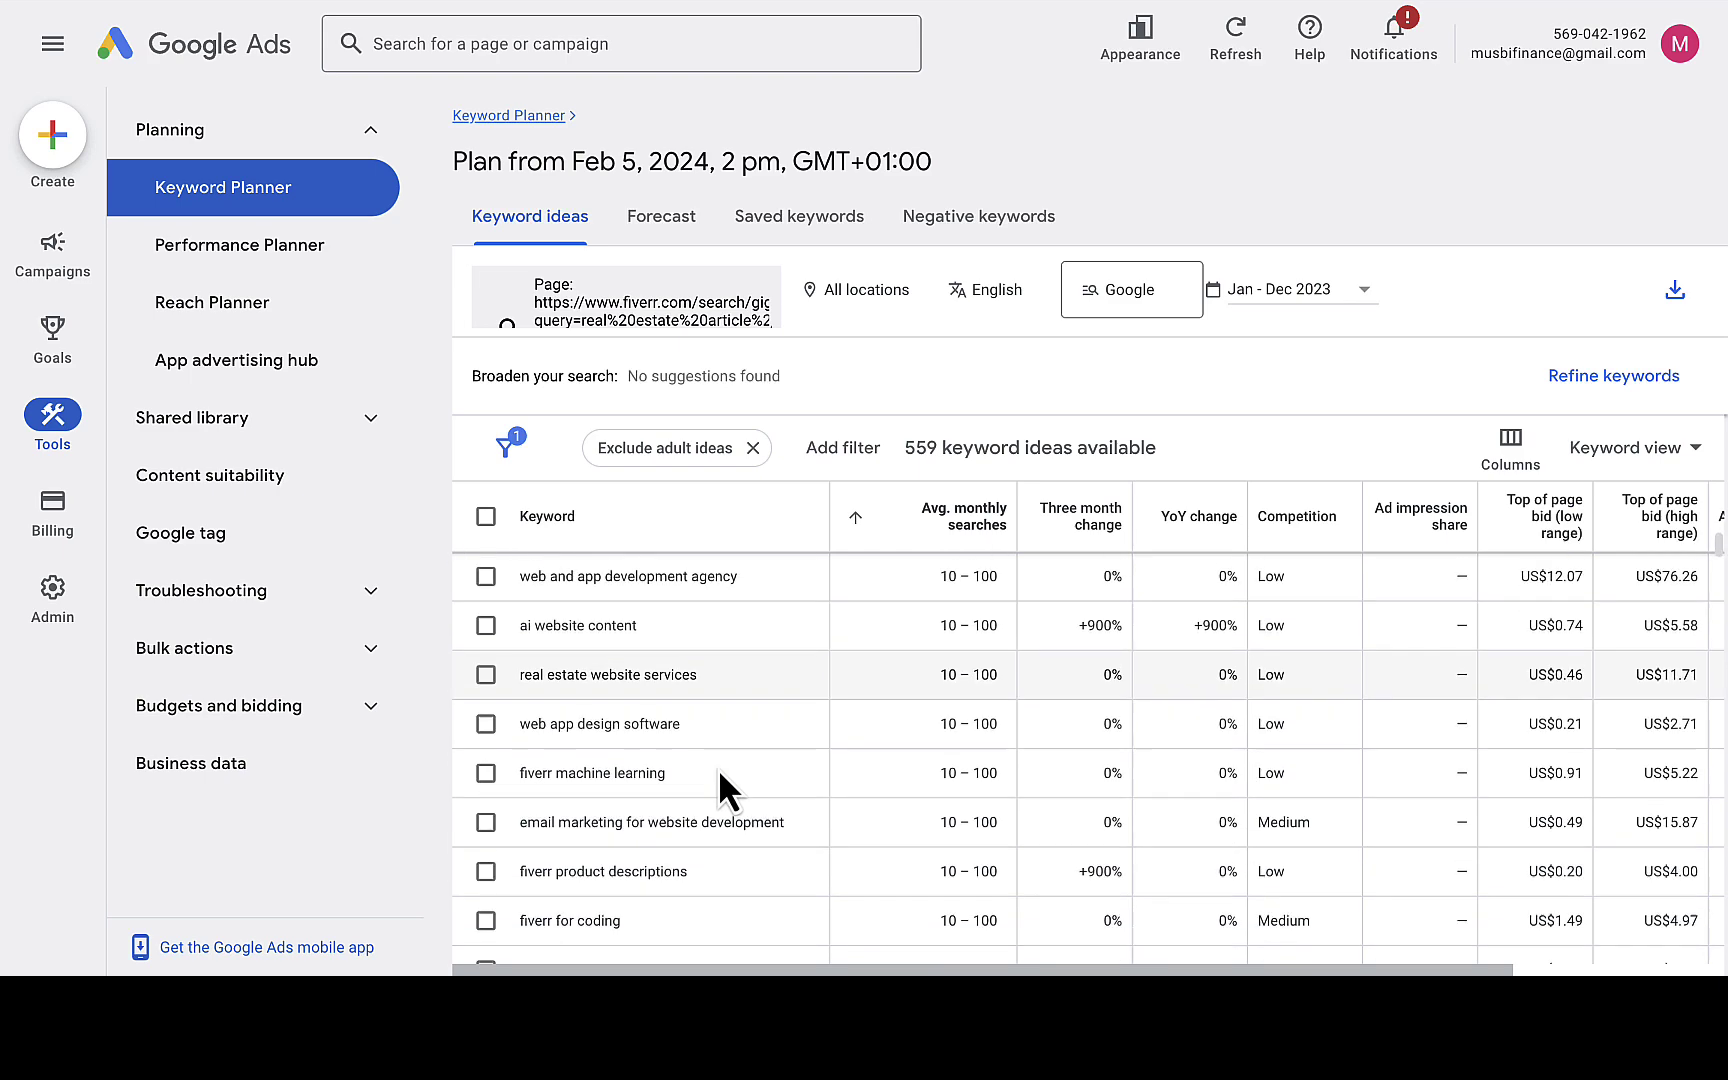
scroll(718, 768, "down", 3)
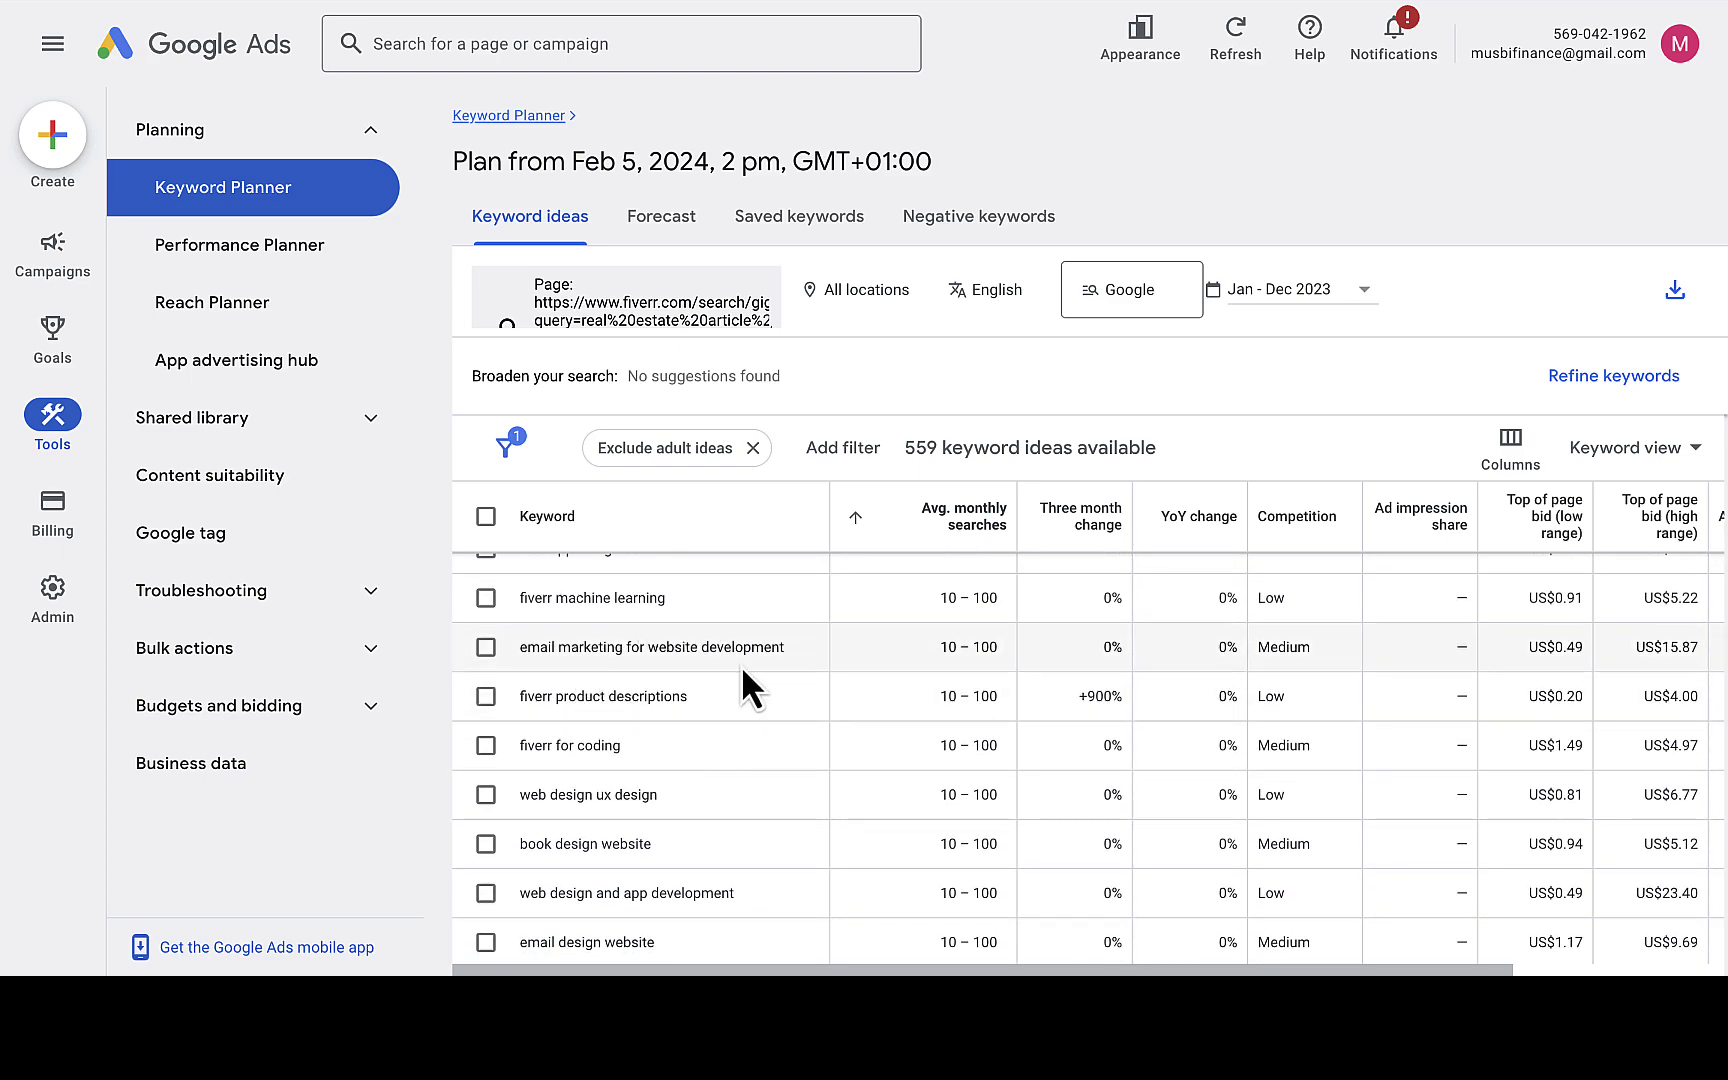
scroll(630, 880, "down", 2)
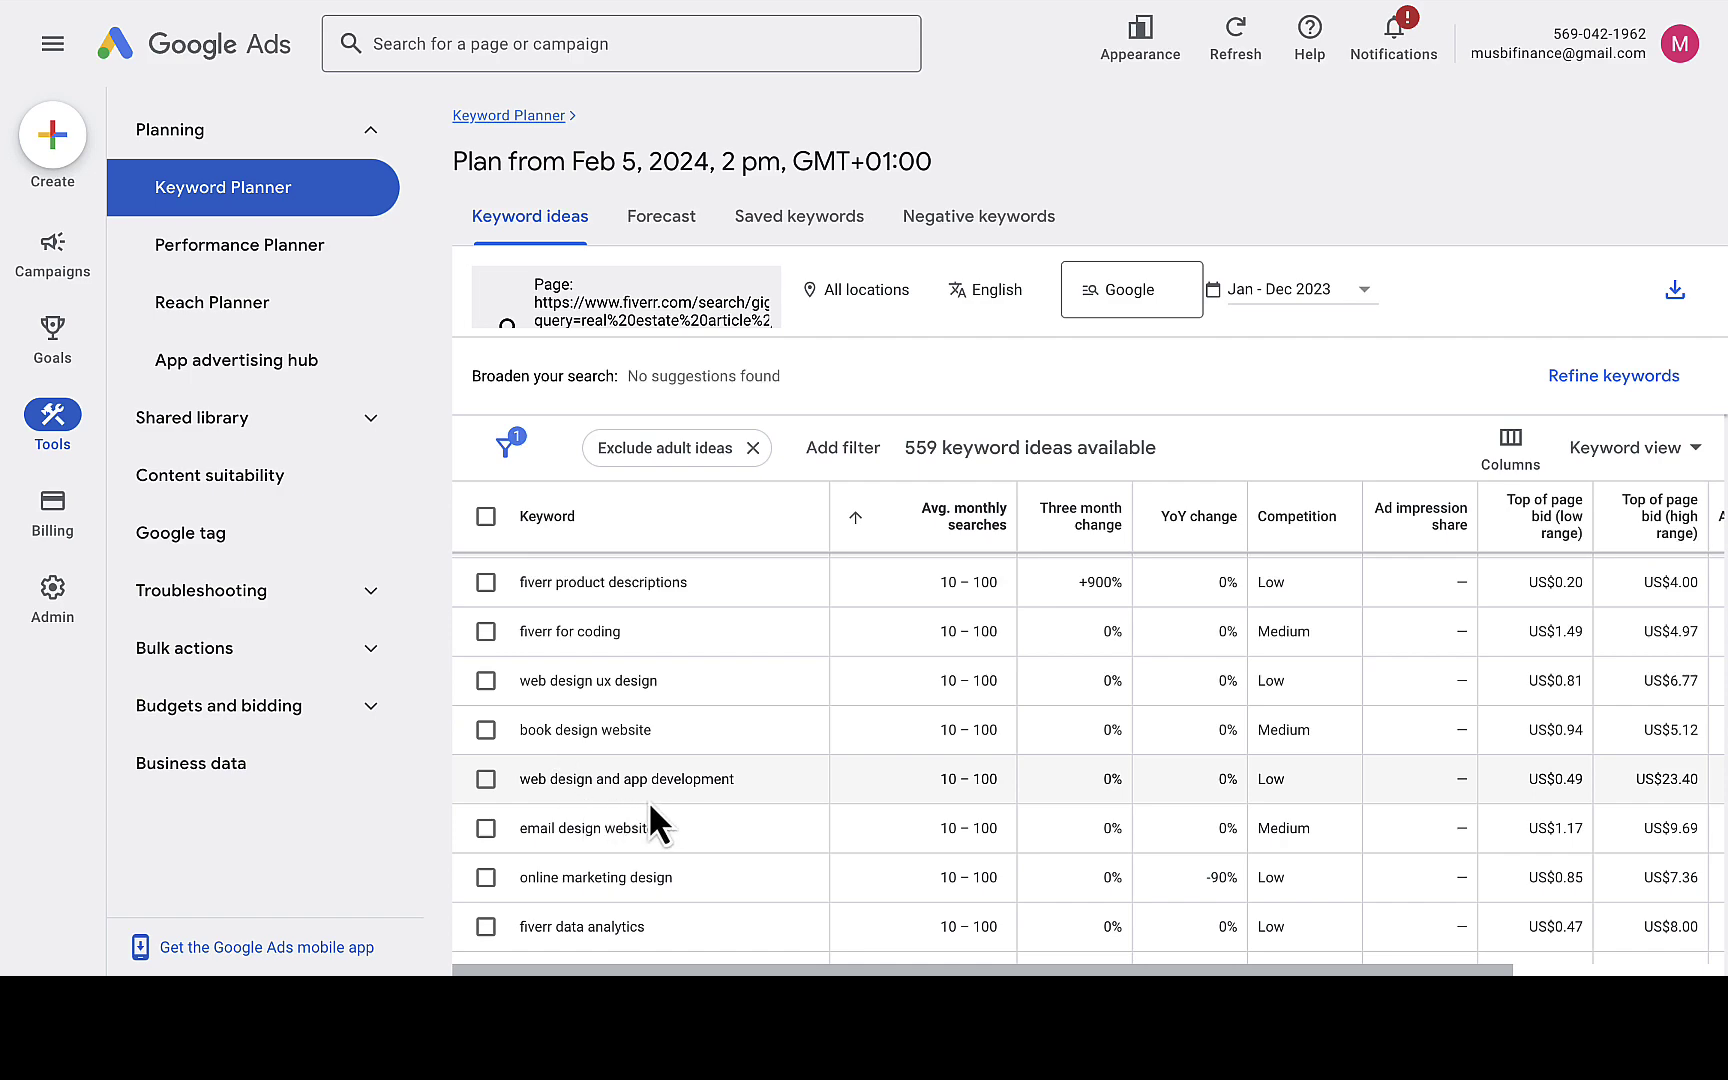
scroll(711, 850, "down", 4)
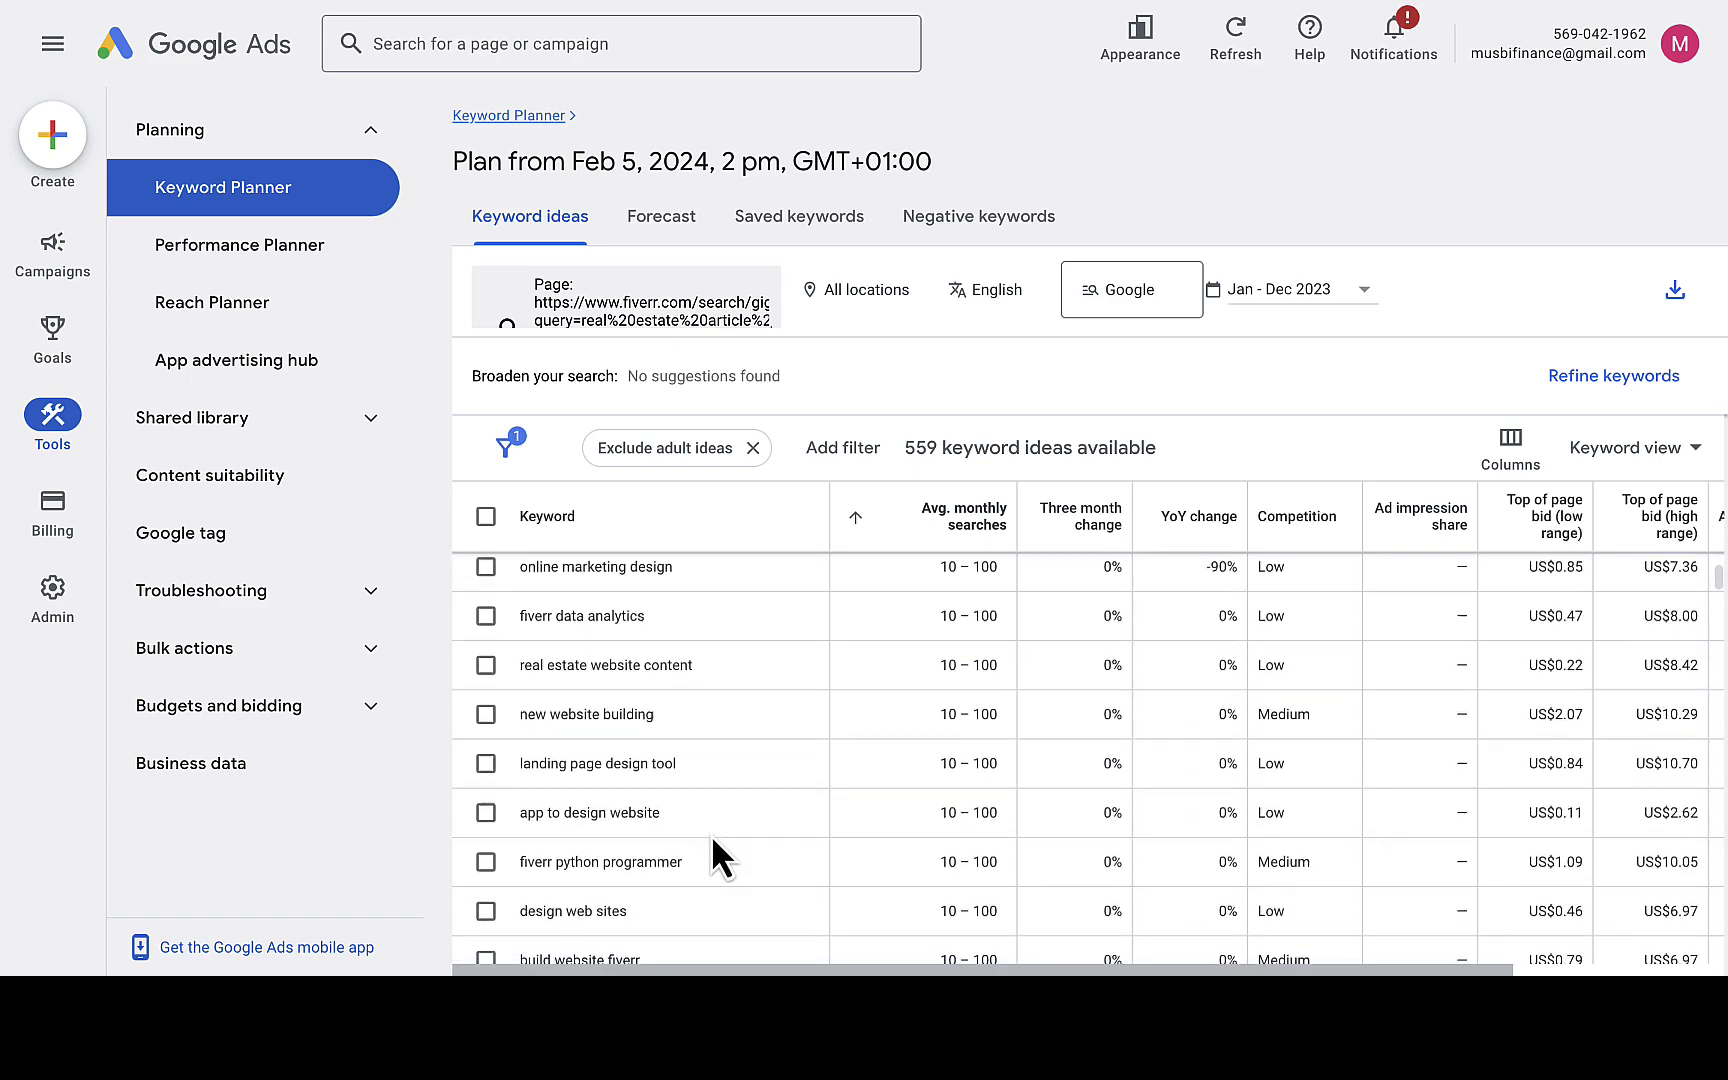
scroll(605, 846, "down", 5)
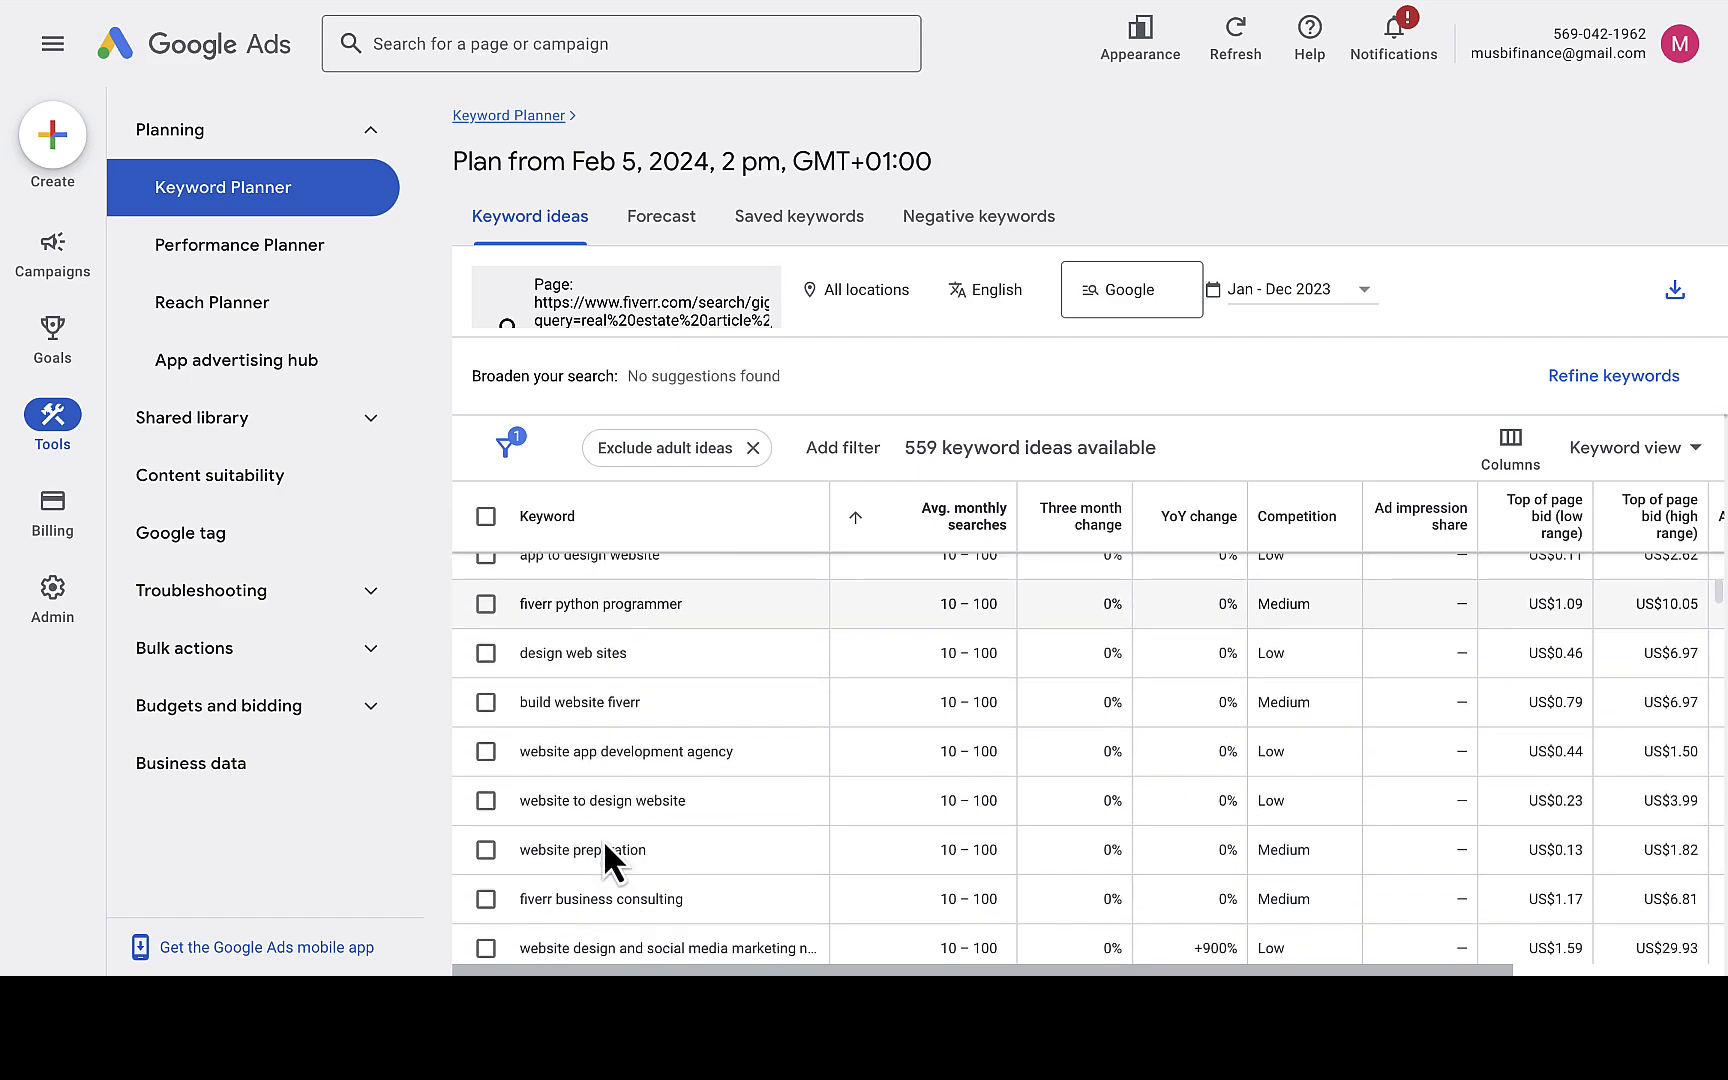
scroll(605, 860, "down", 1)
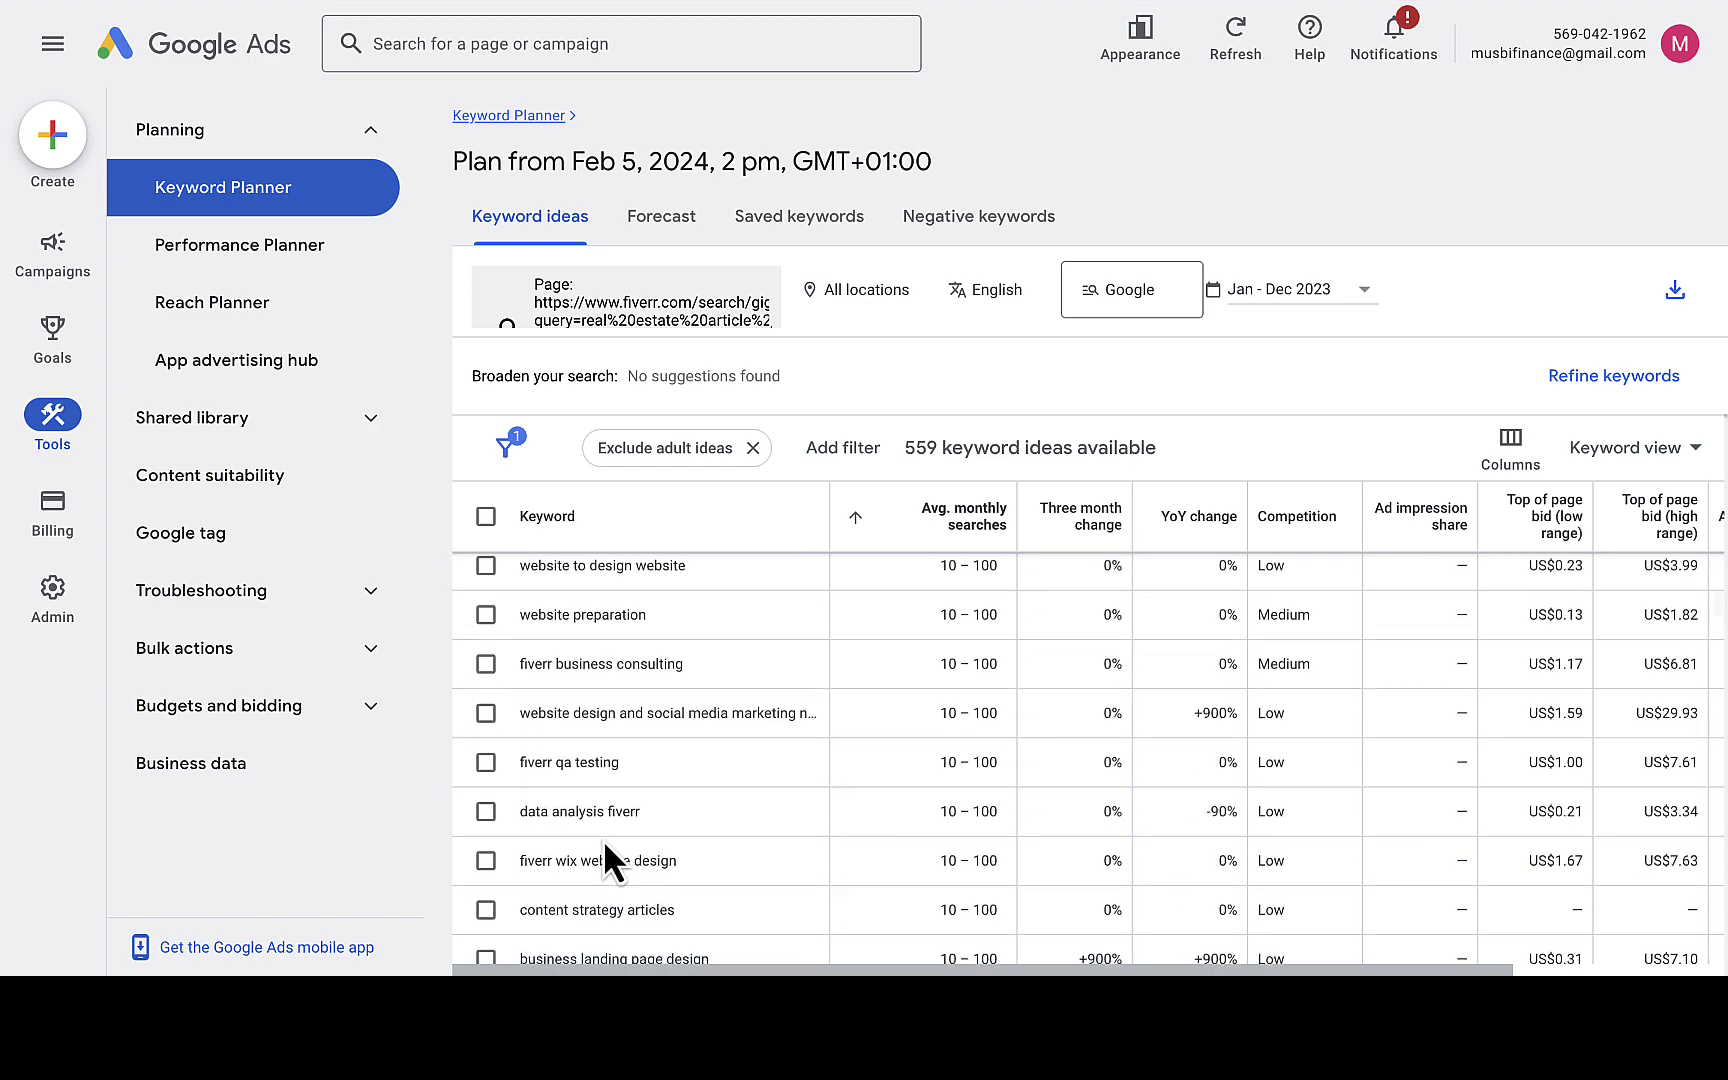
scroll(605, 845, "down", 4)
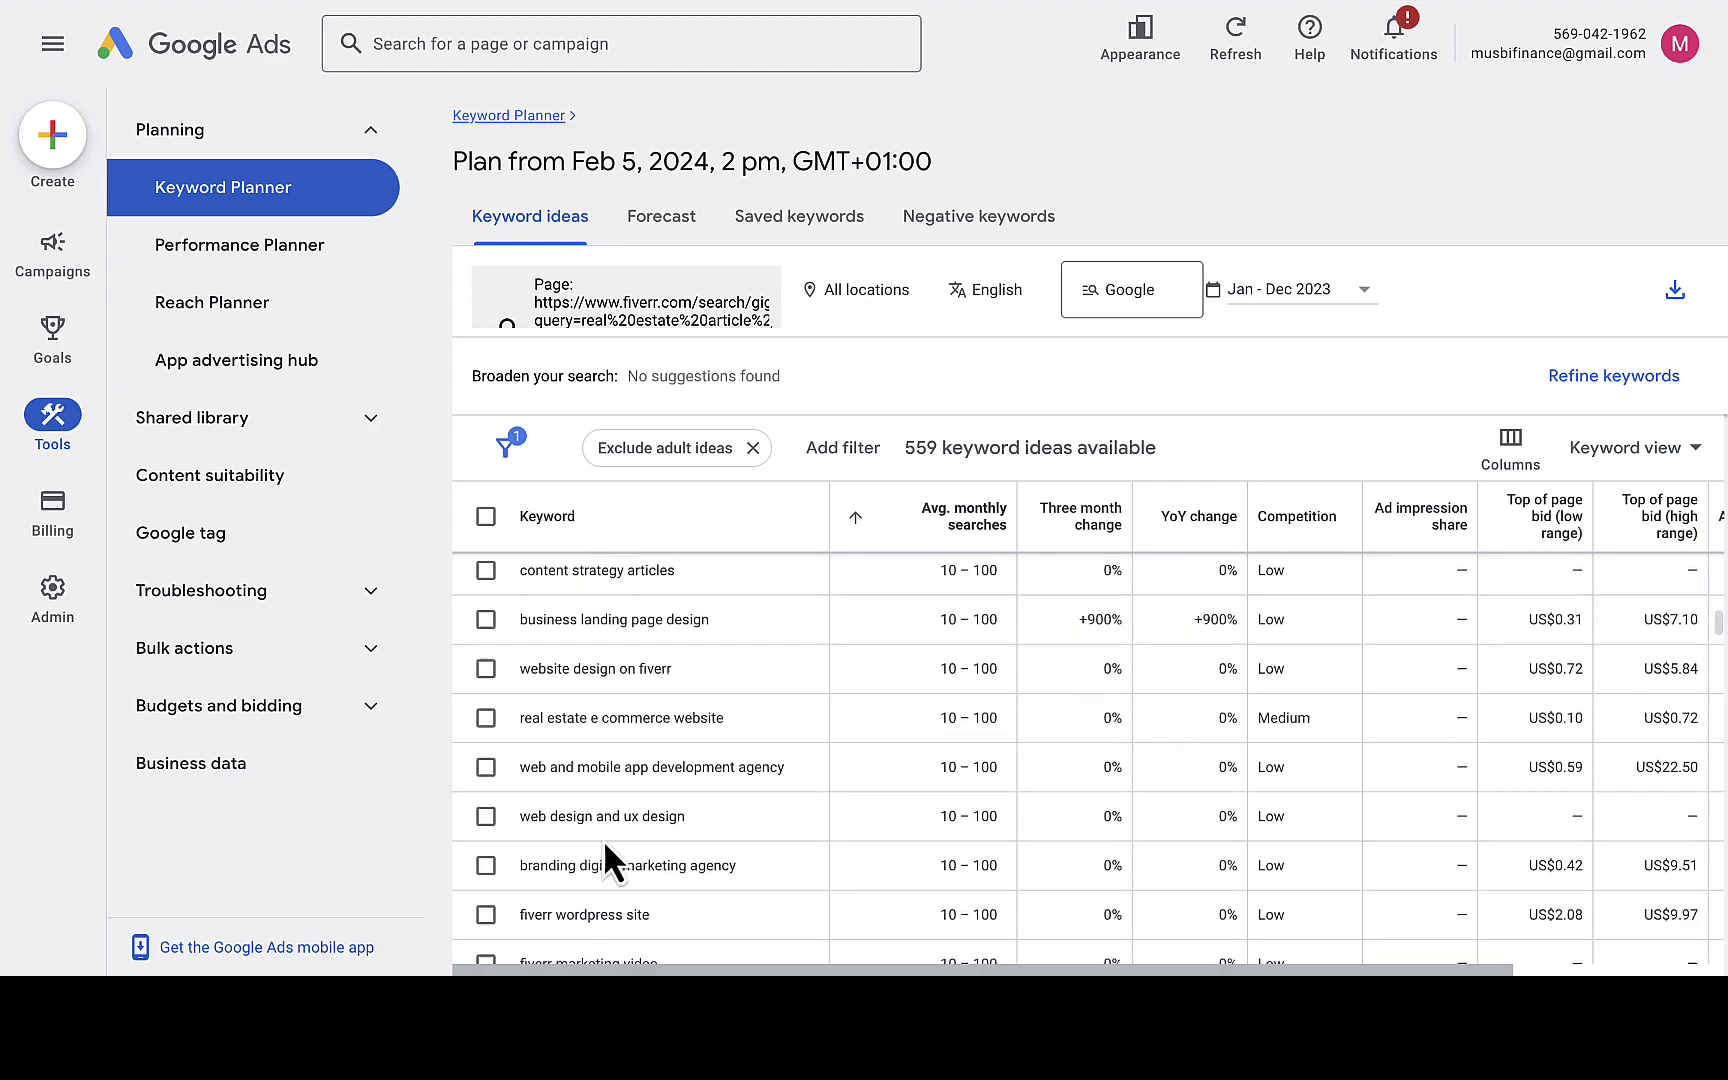
scroll(605, 845, "down", 1)
scroll(603, 838, "down", 3)
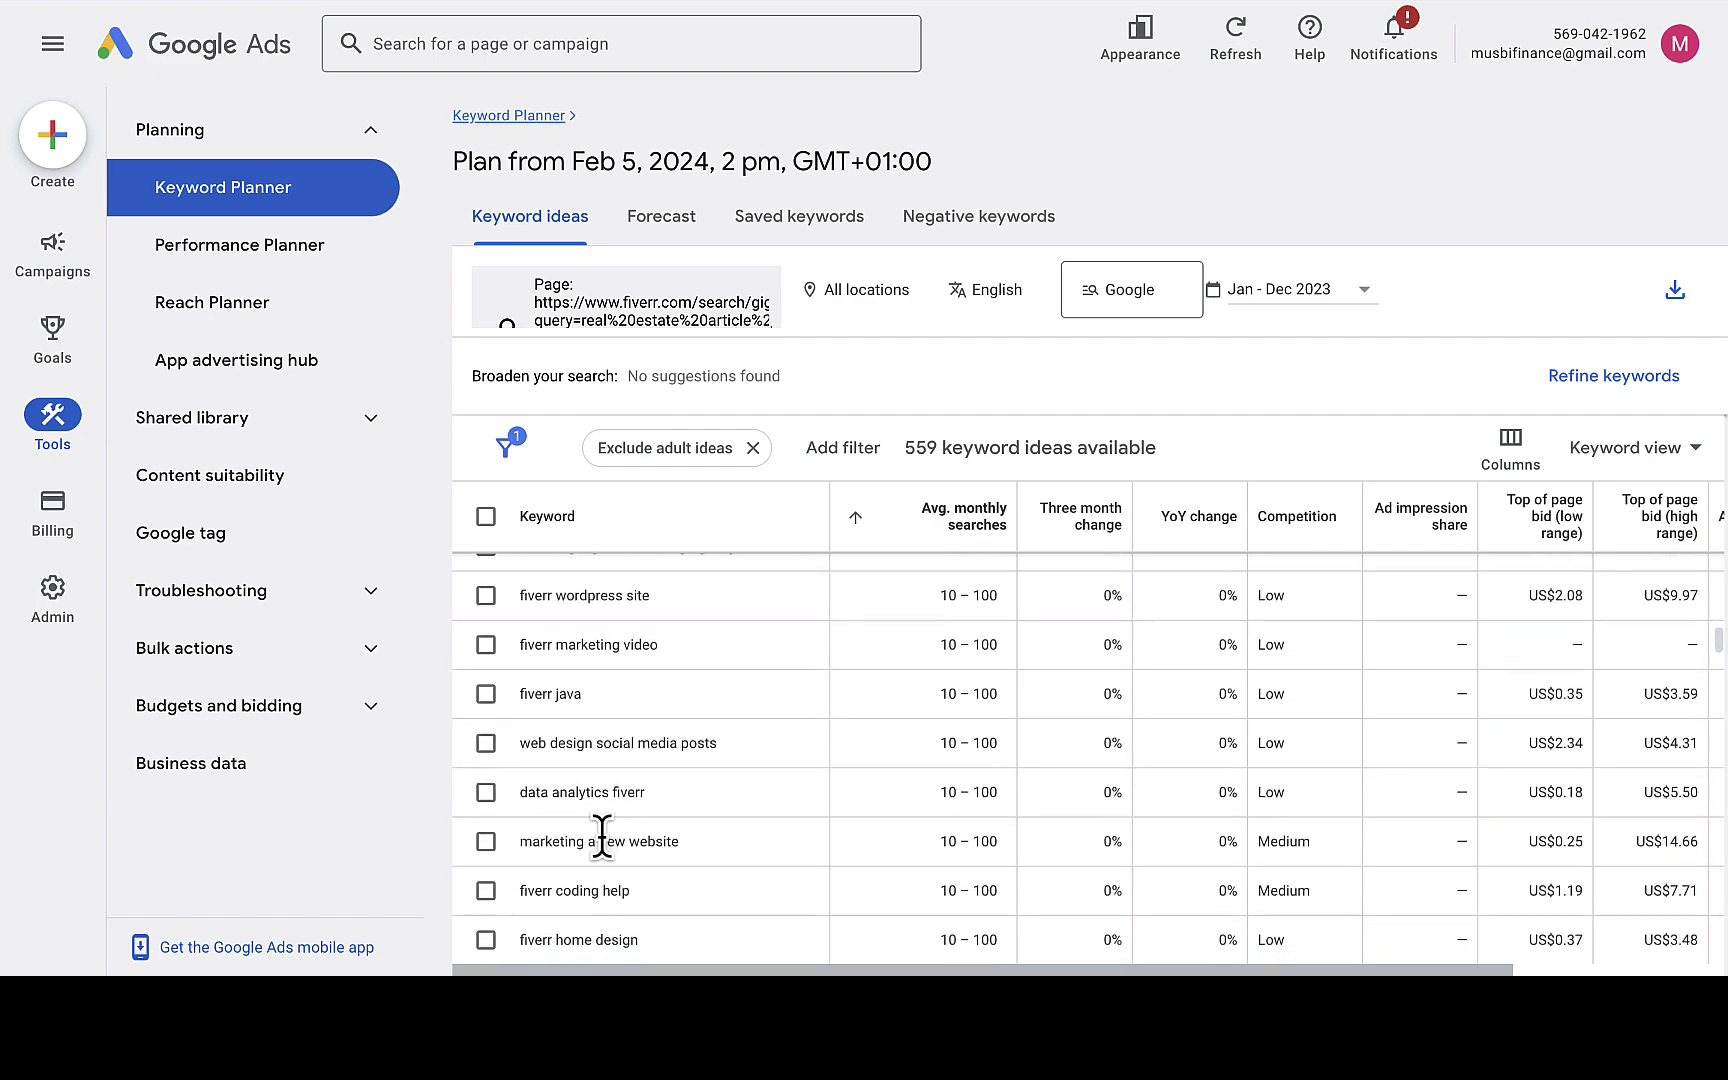
scroll(603, 838, "down", 5)
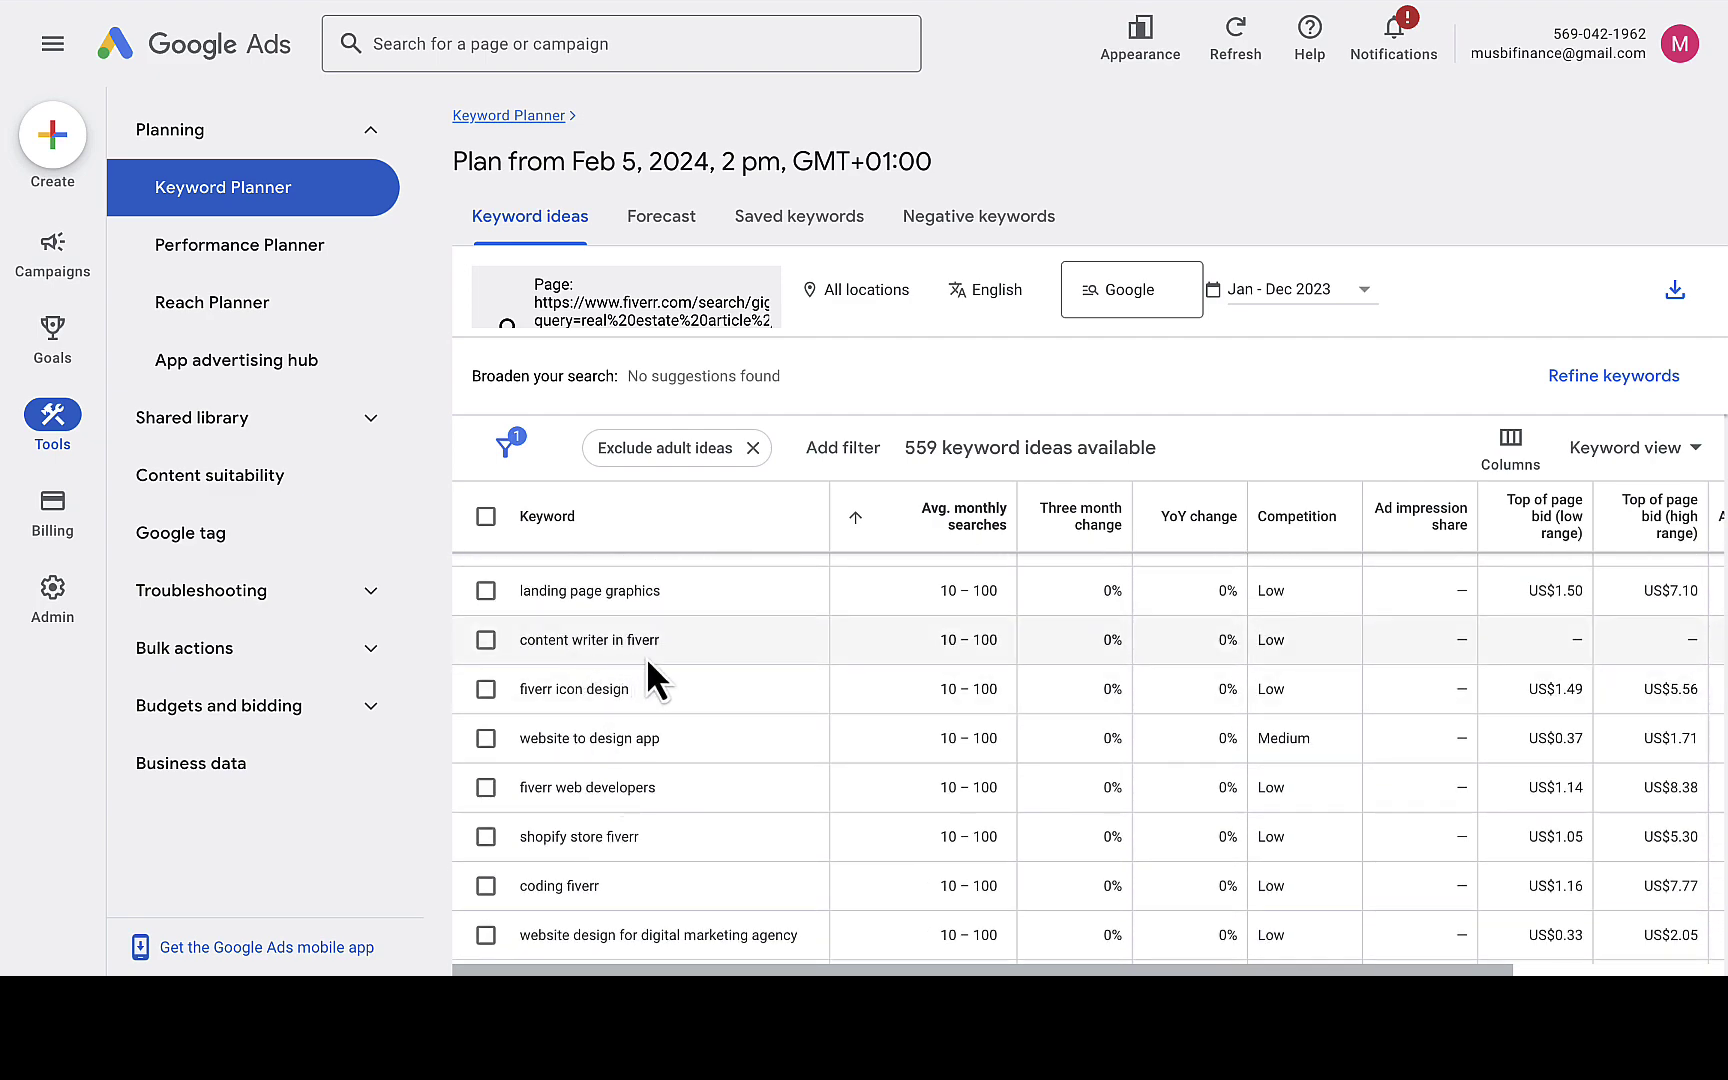
scroll(667, 766, "down", 1)
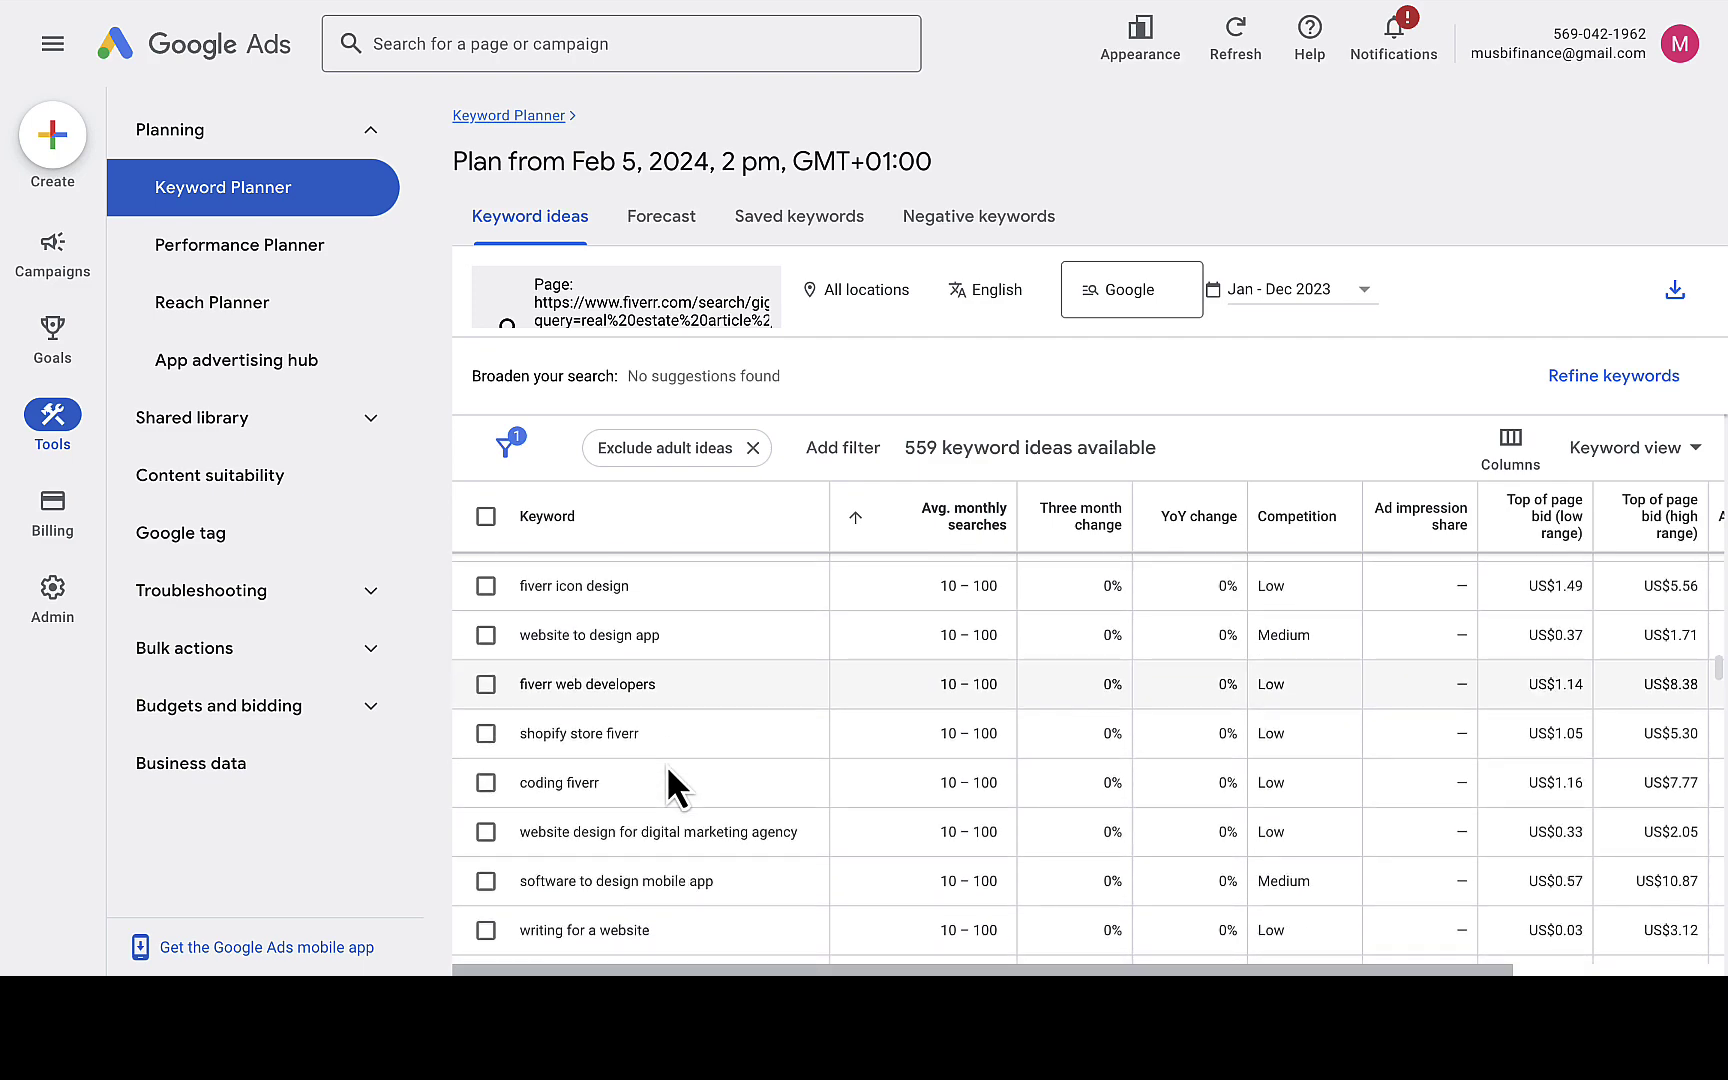
scroll(667, 768, "down", 2)
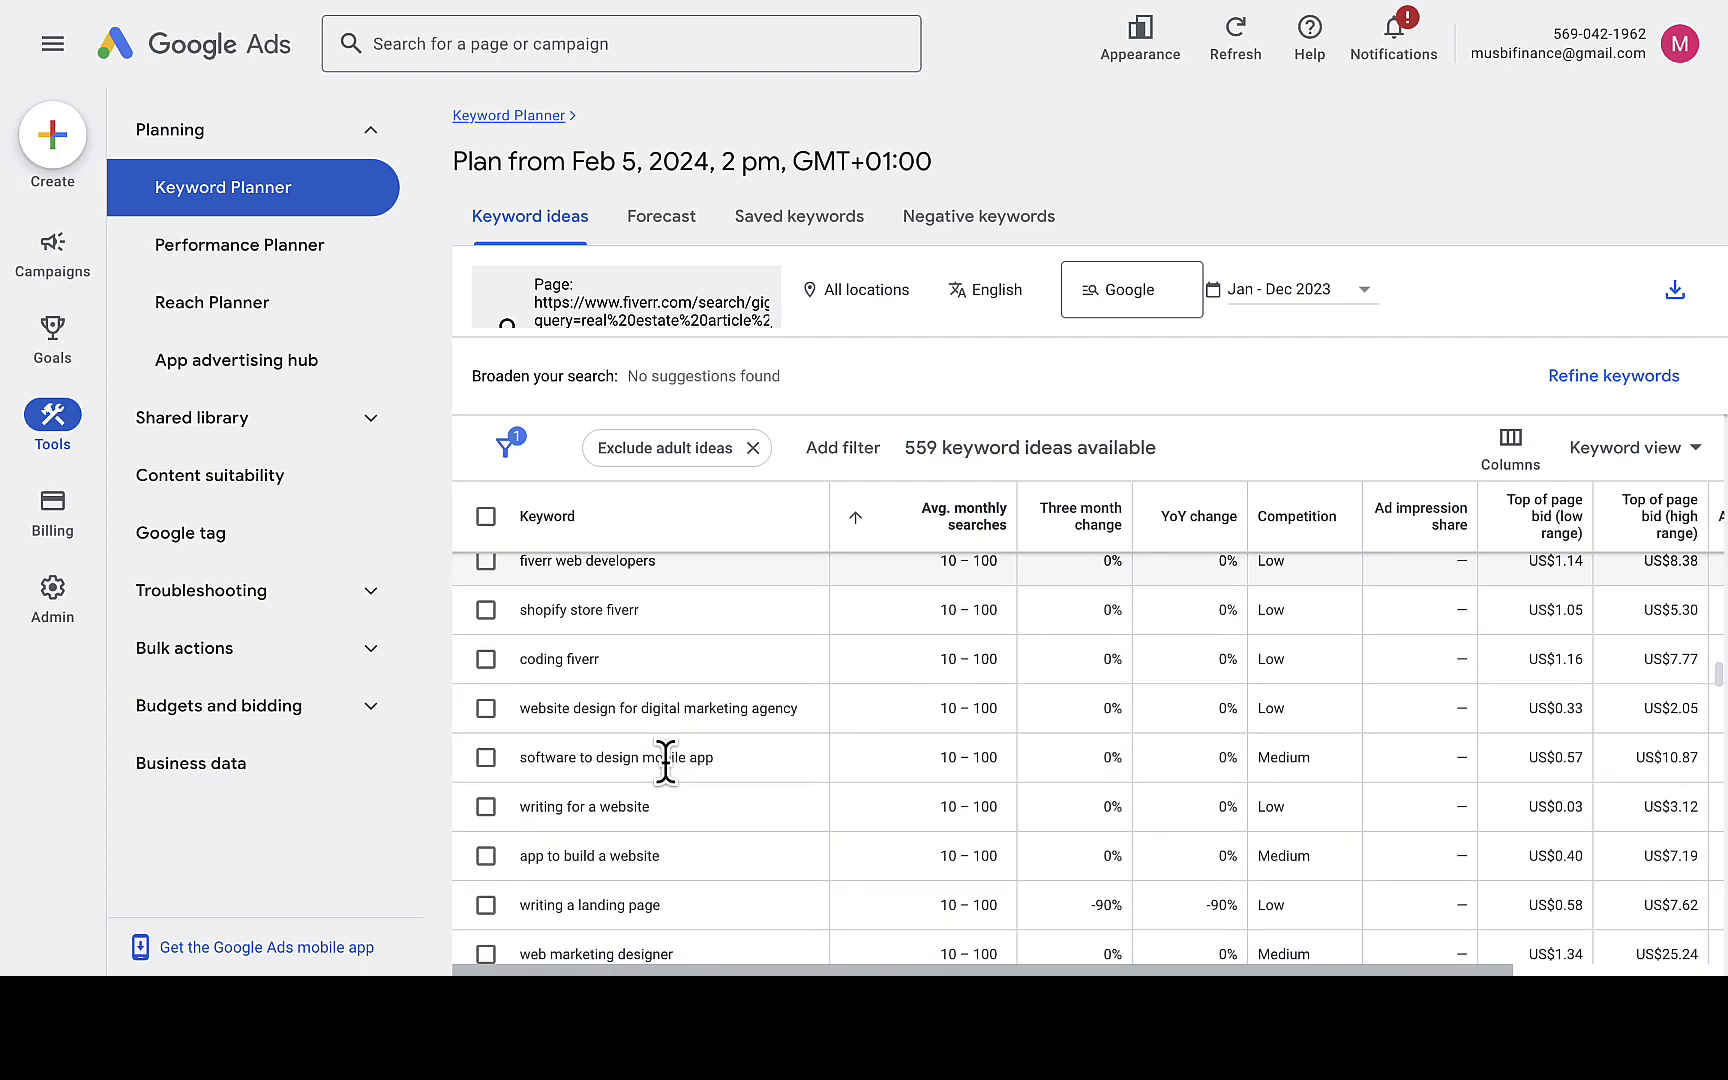
scroll(666, 764, "down", 3)
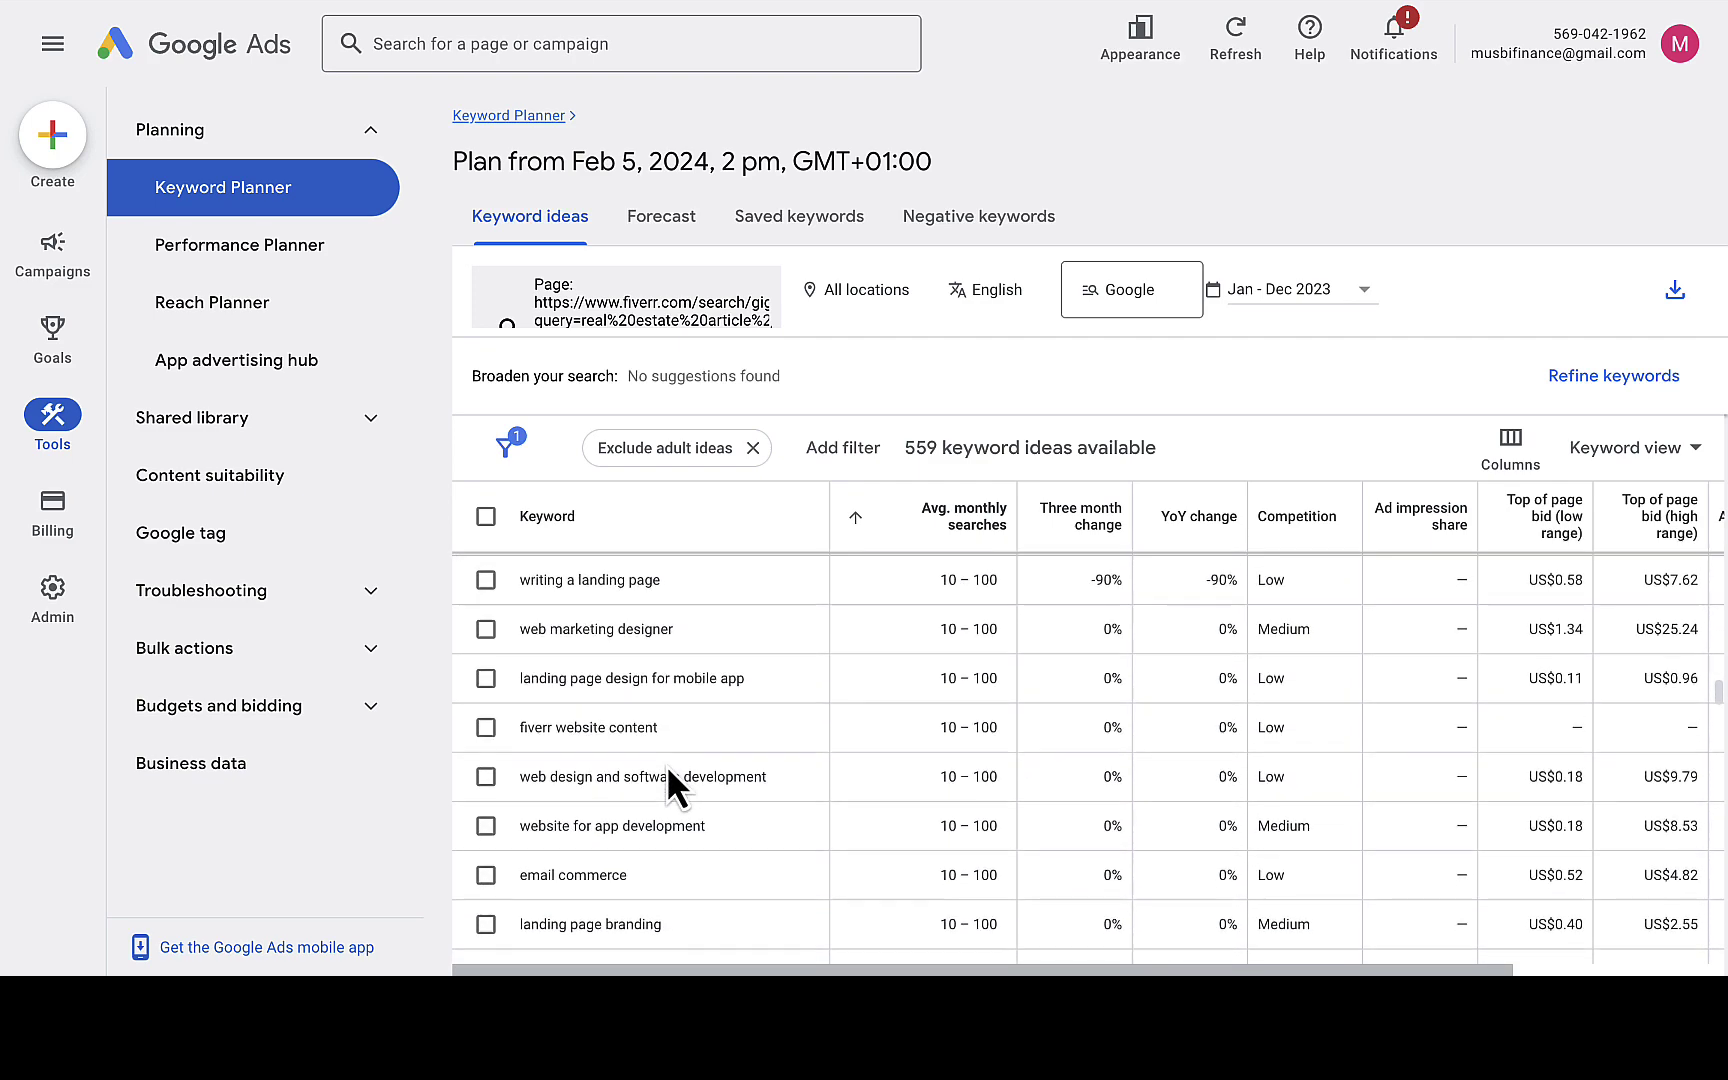
scroll(667, 768, "down", 2)
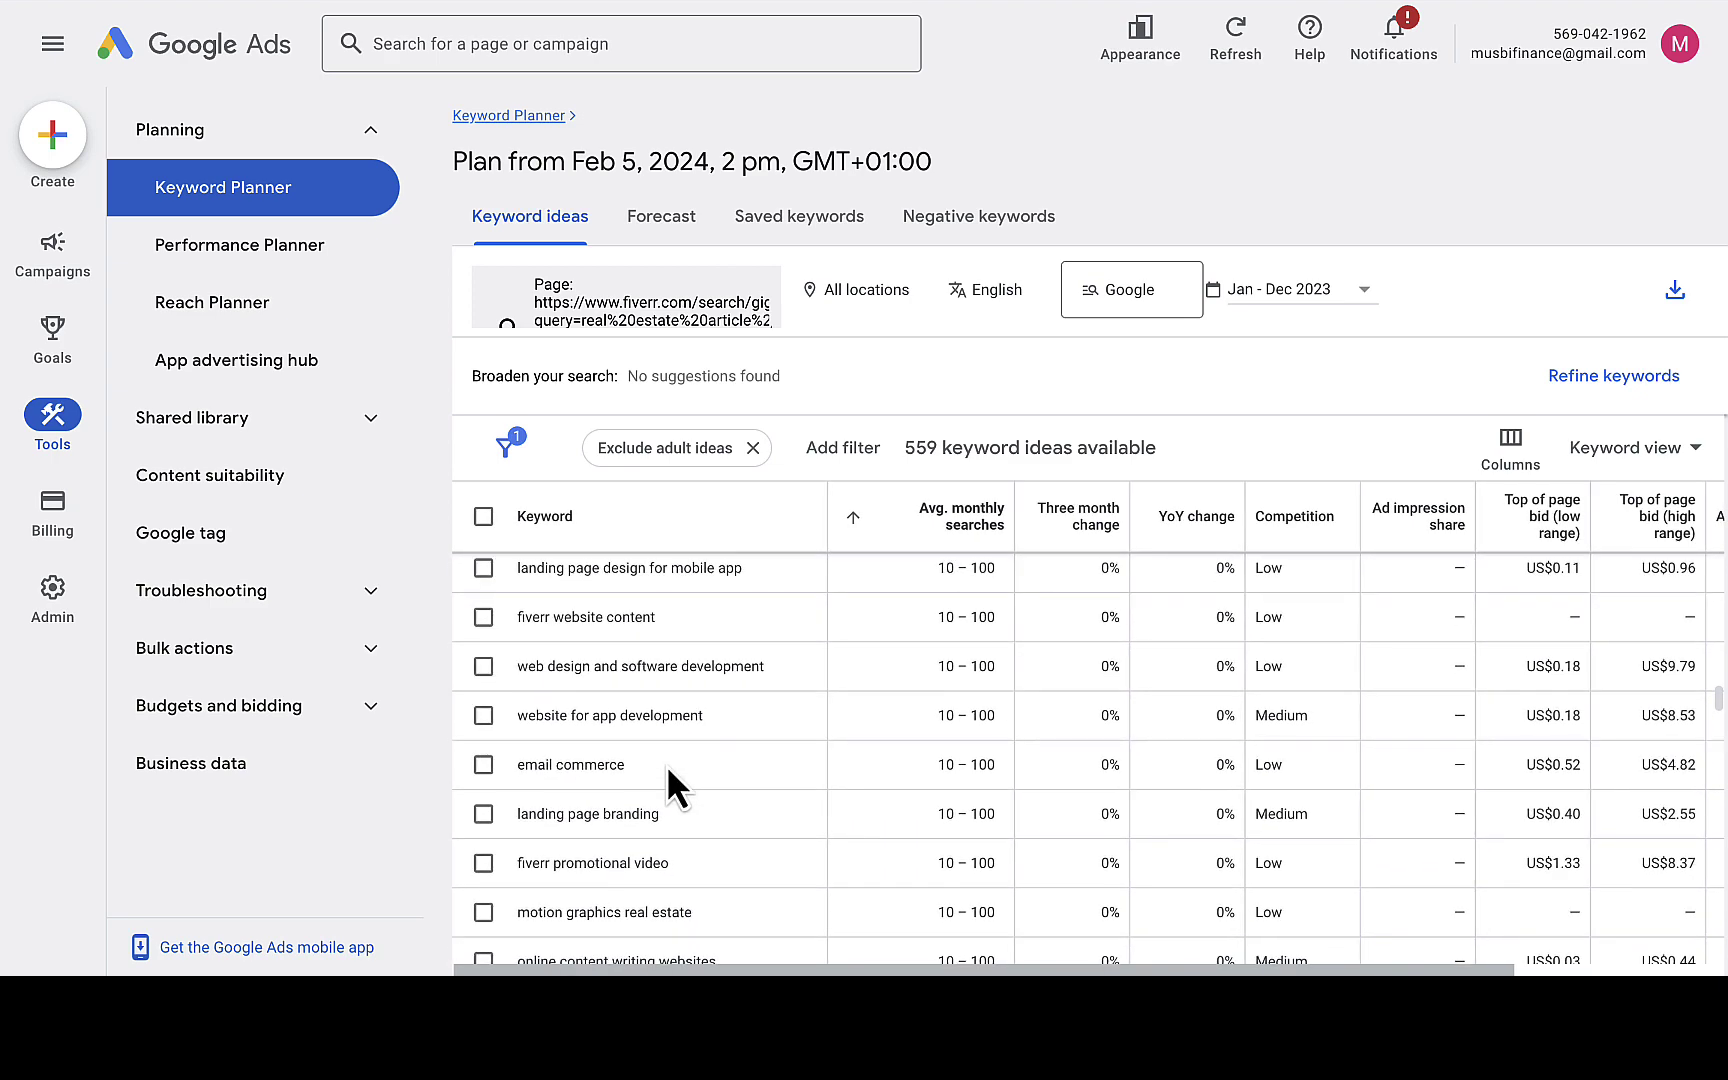
scroll(666, 764, "down", 2)
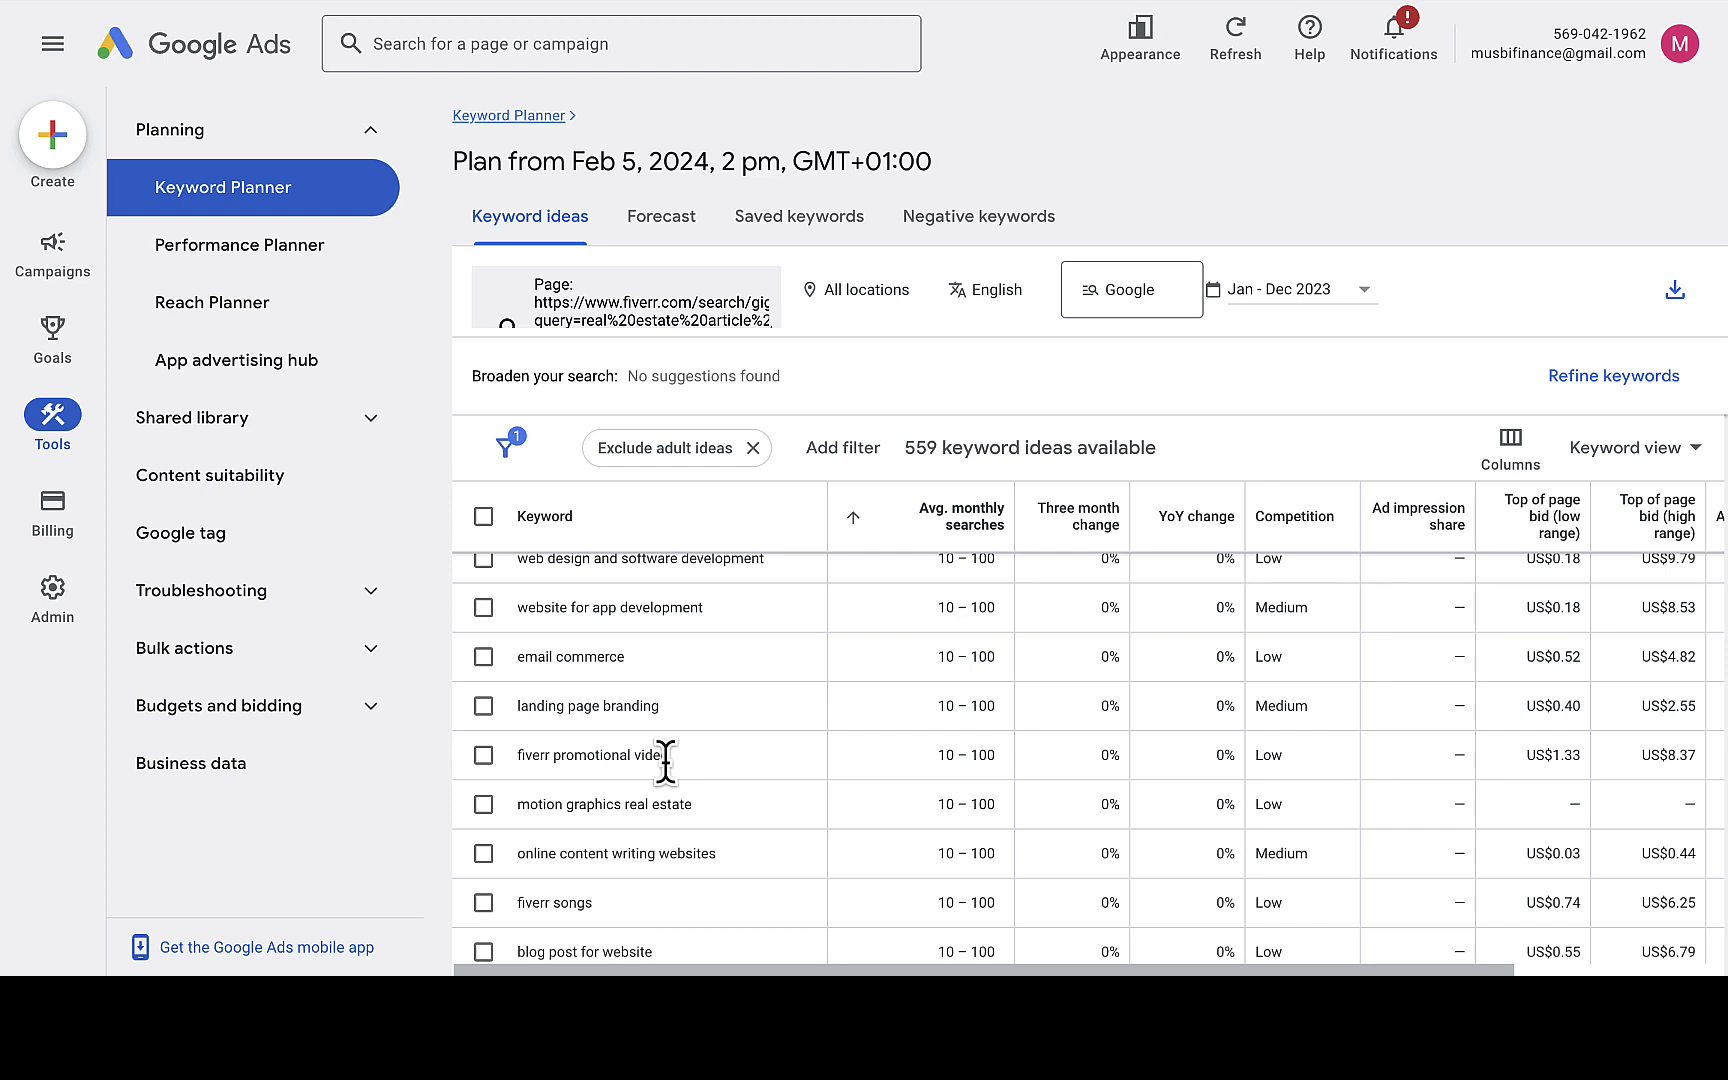
scroll(666, 764, "down", 3)
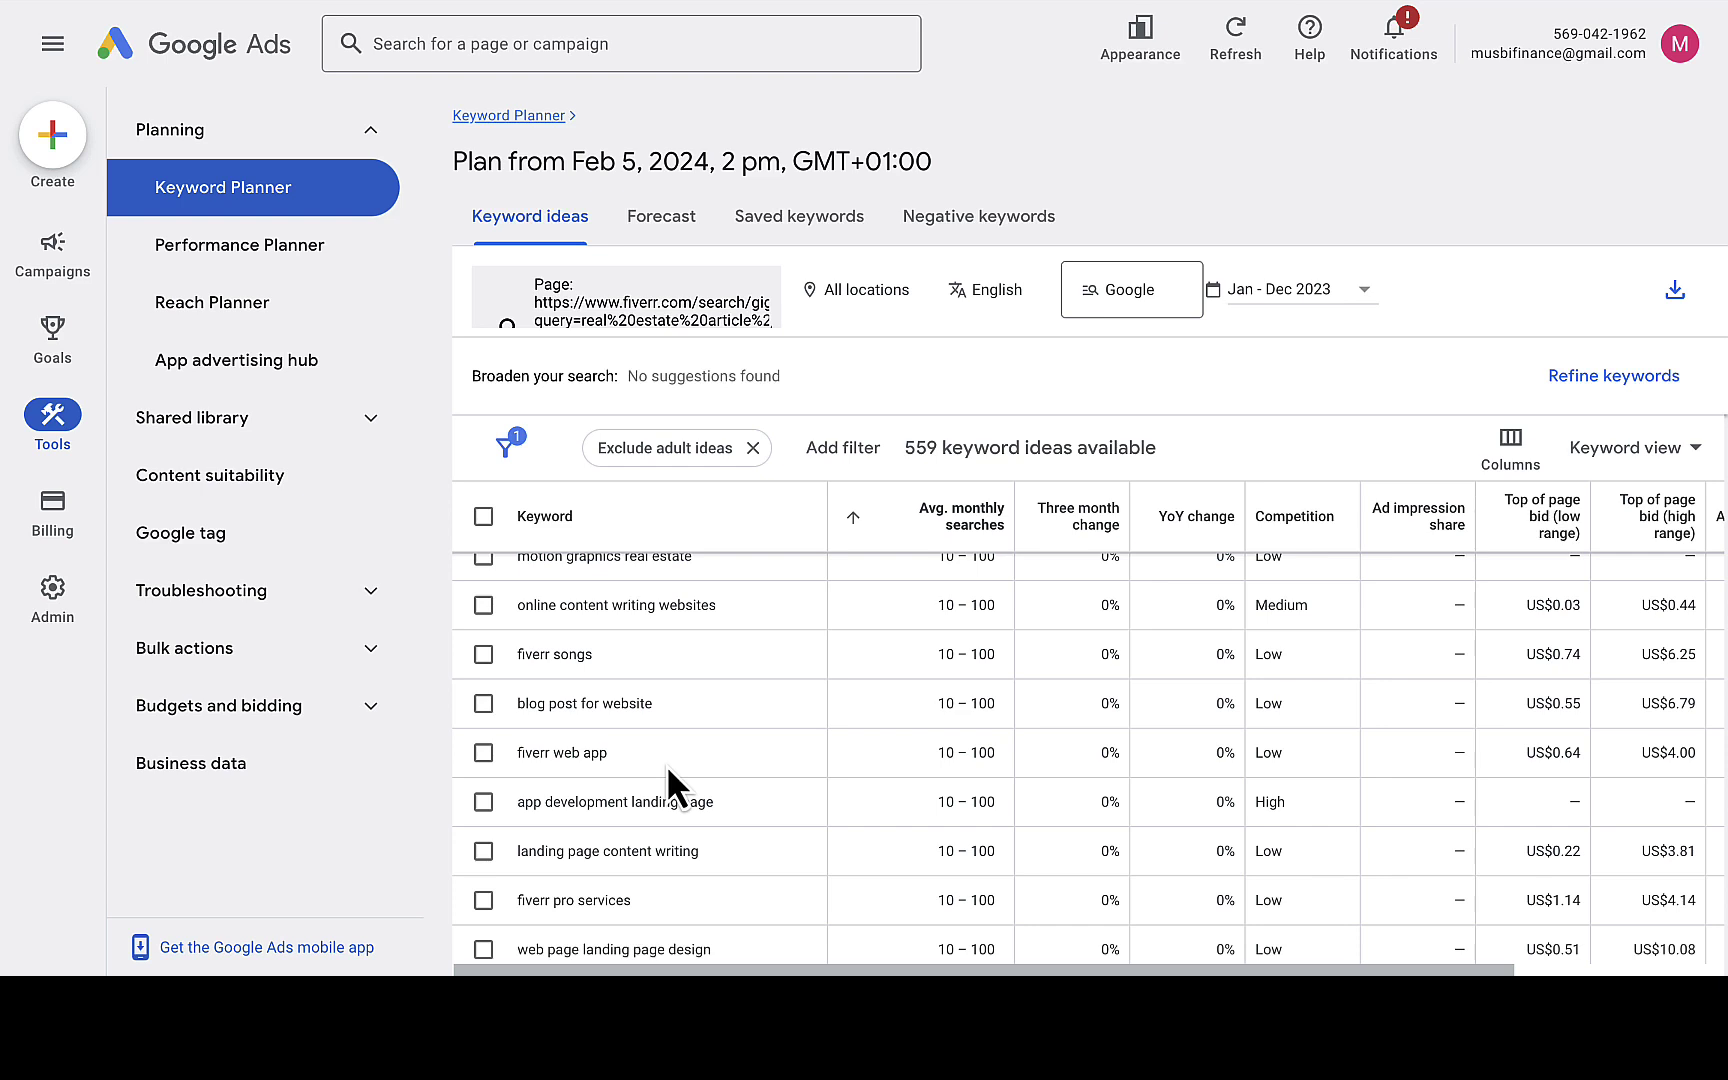
scroll(666, 764, "down", 5)
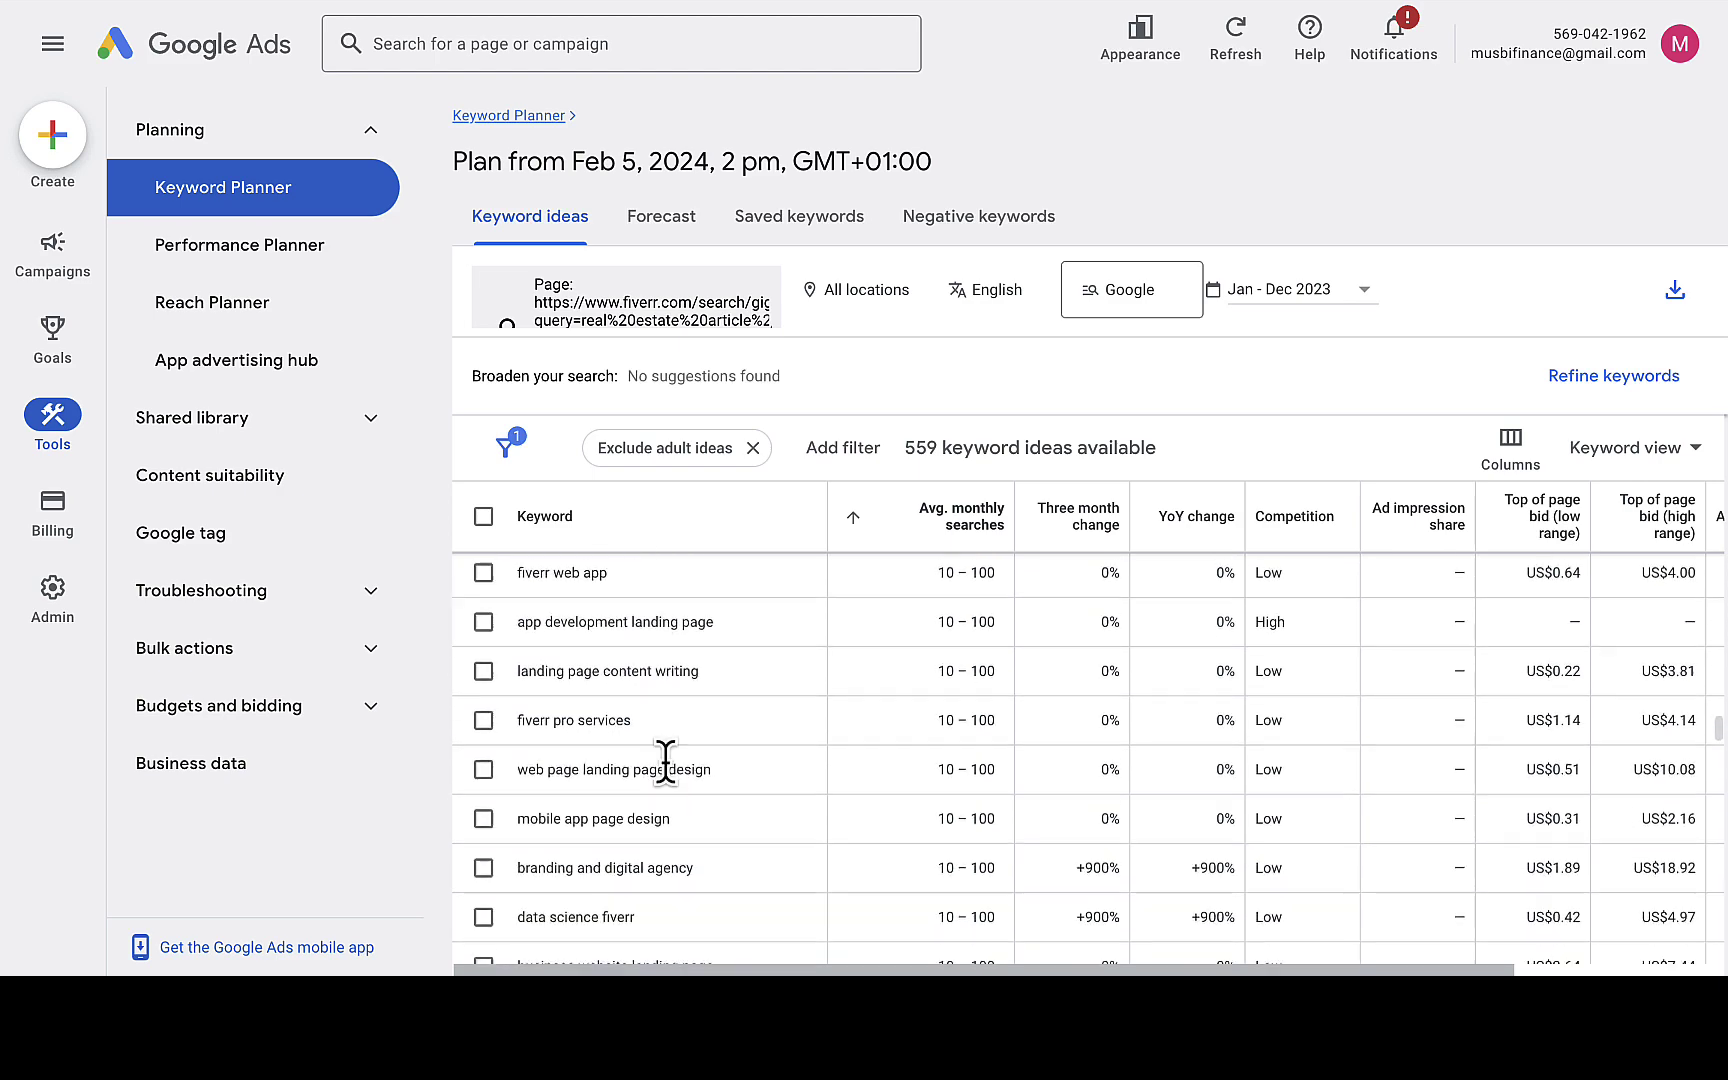
scroll(667, 770, "down", 4)
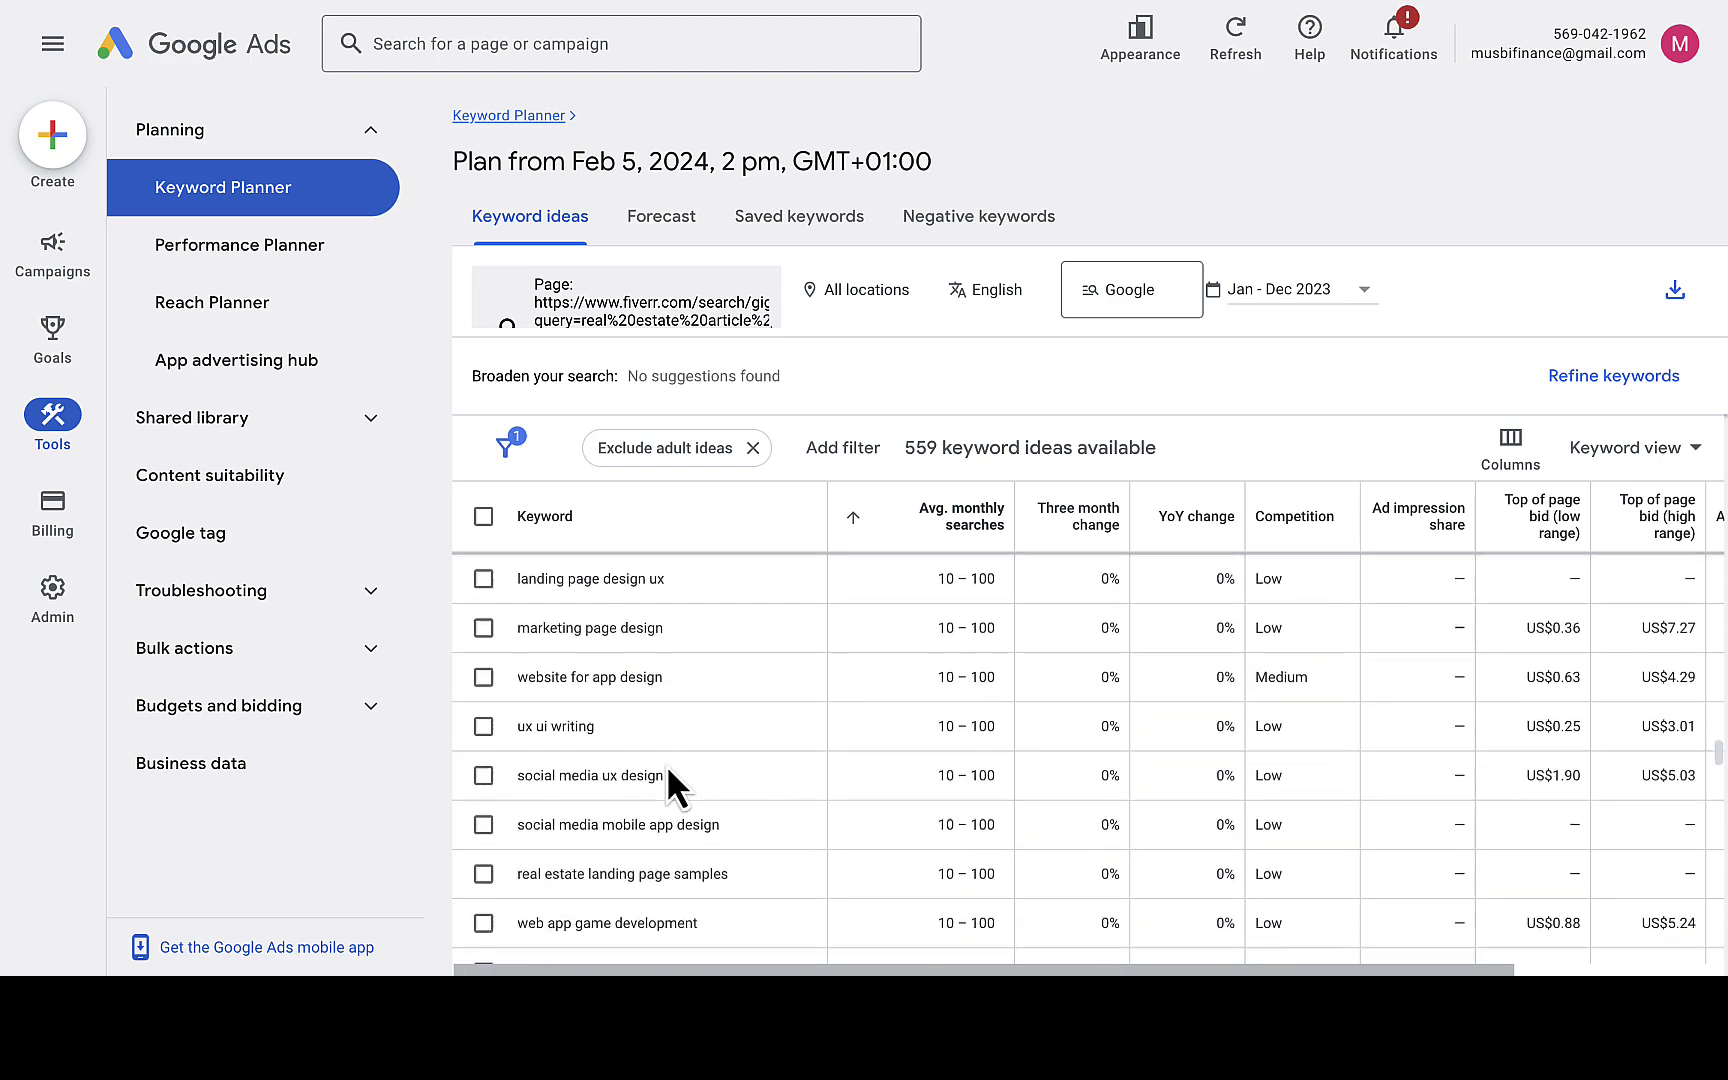
scroll(666, 764, "down", 3)
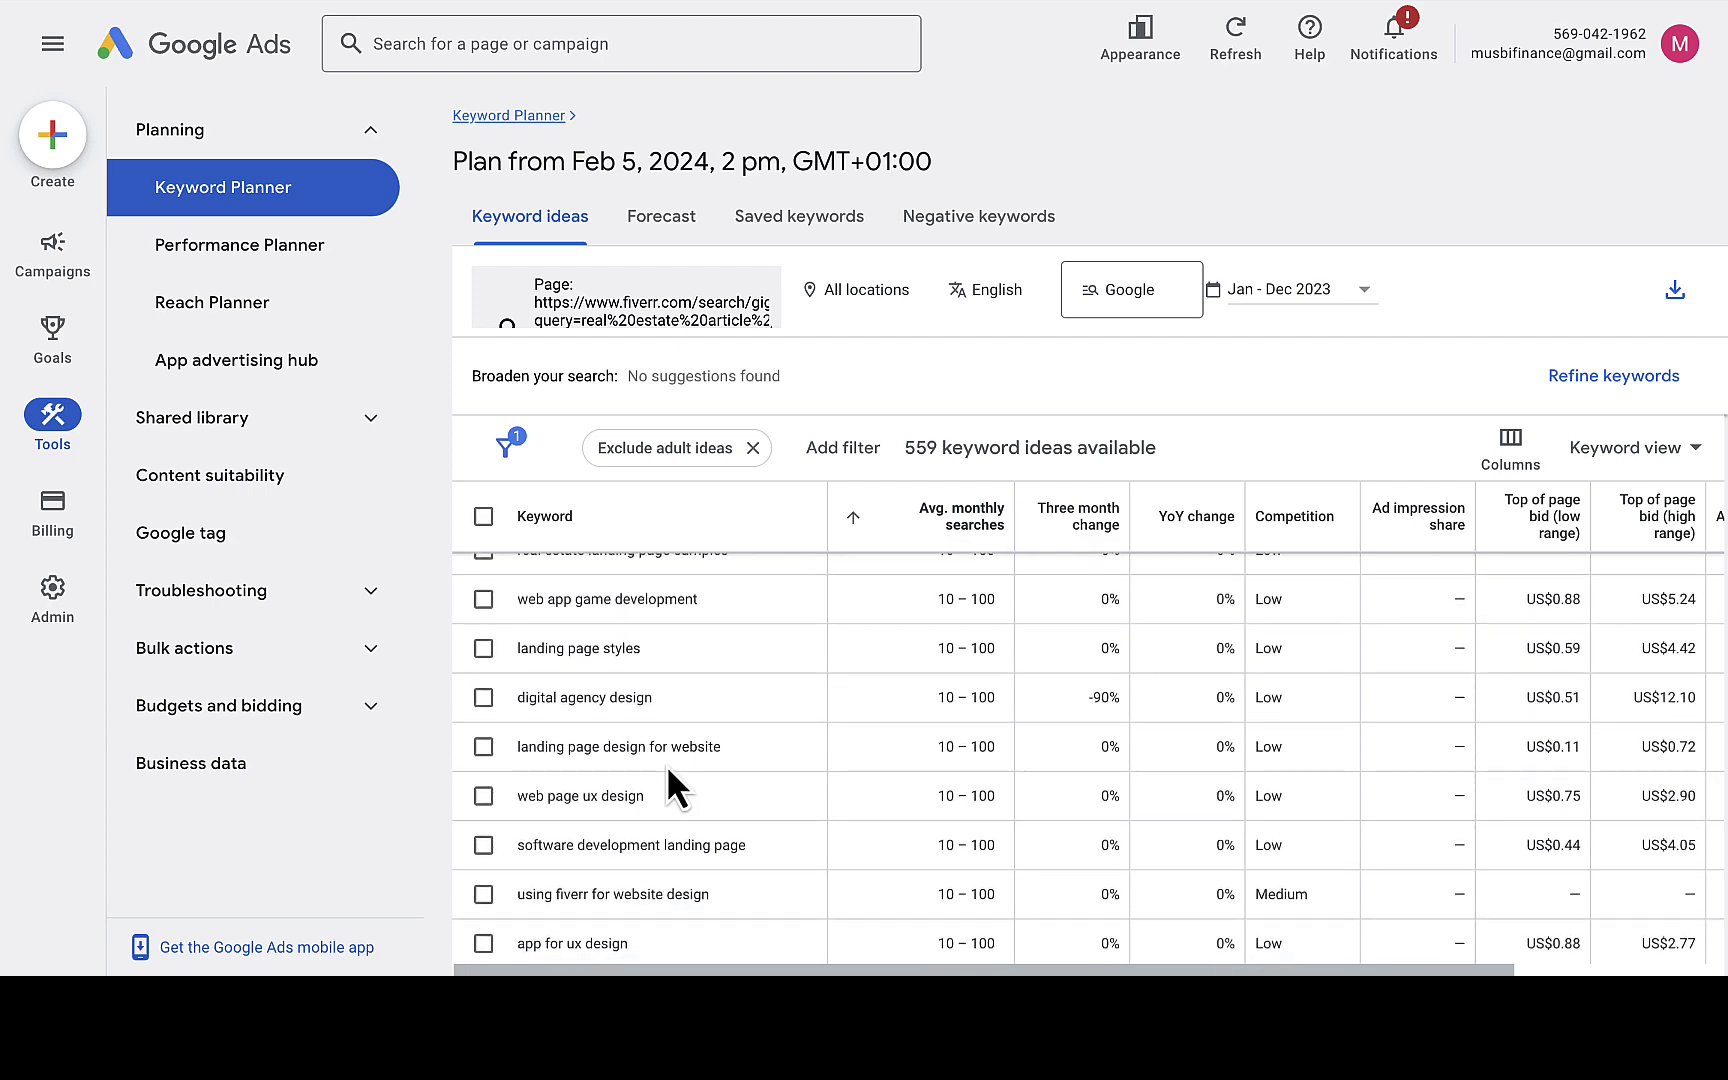
scroll(666, 764, "down", 3)
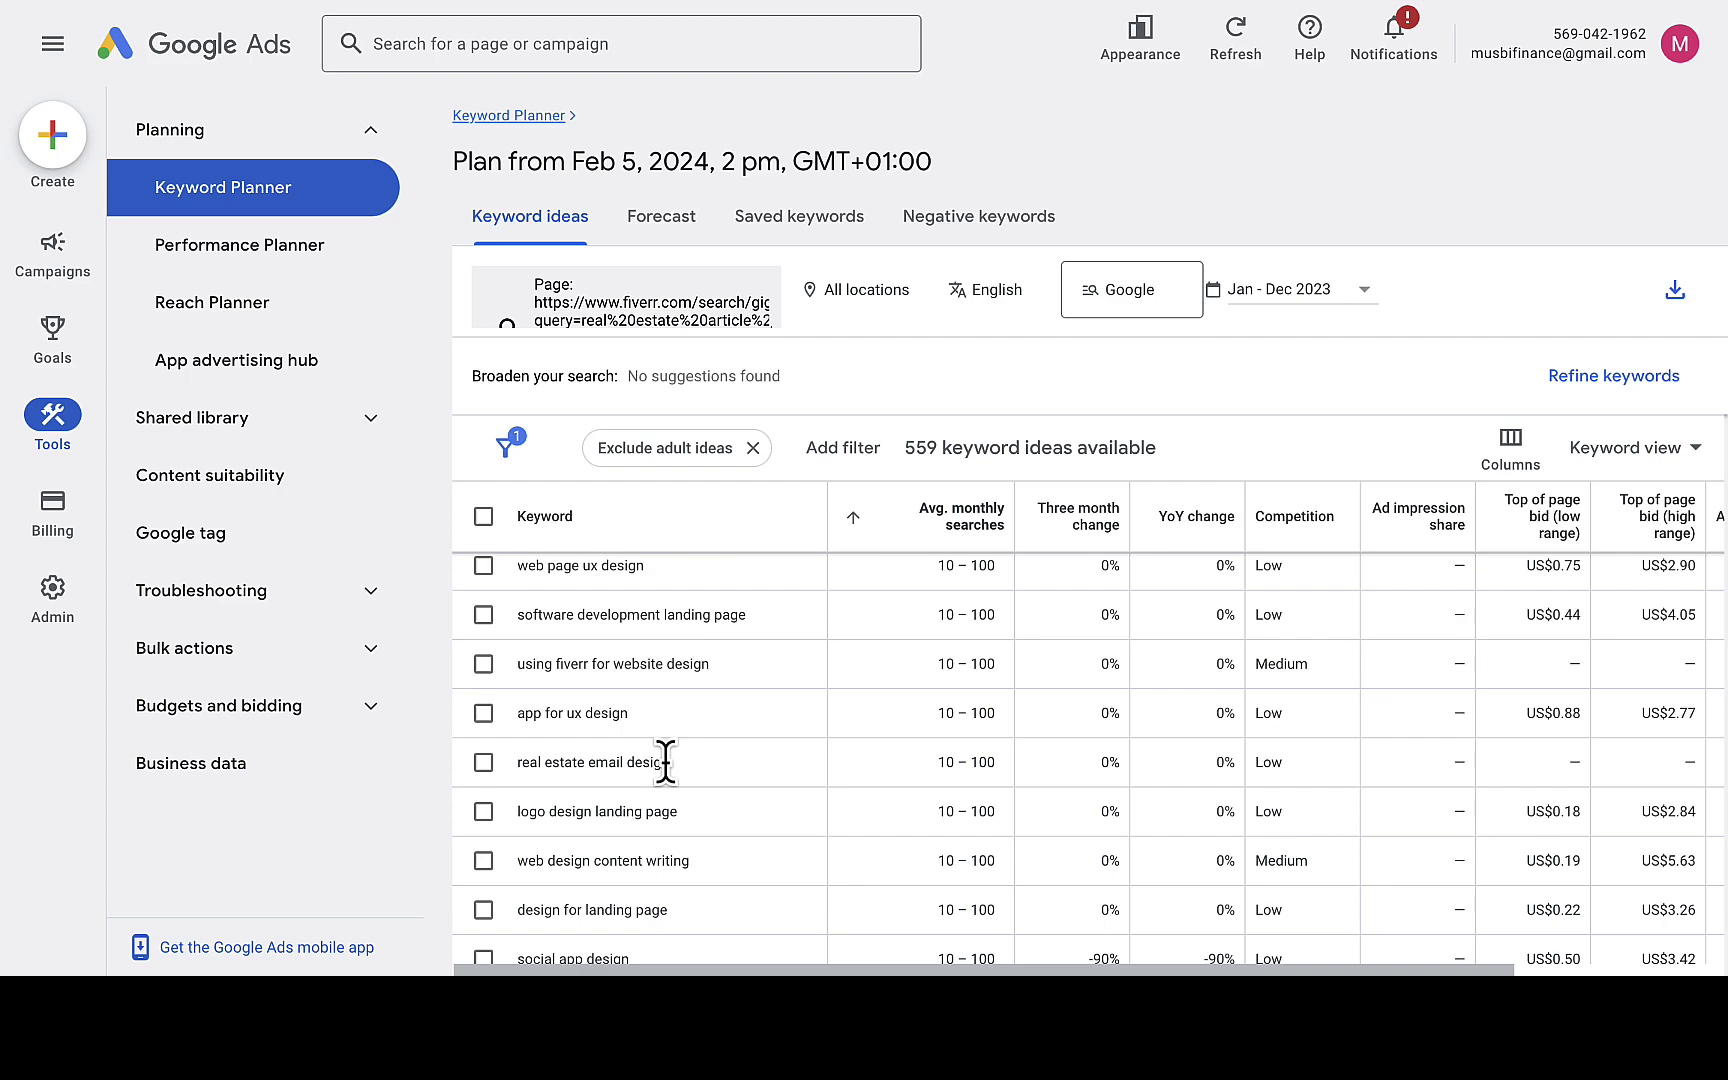
scroll(666, 762, "down", 3)
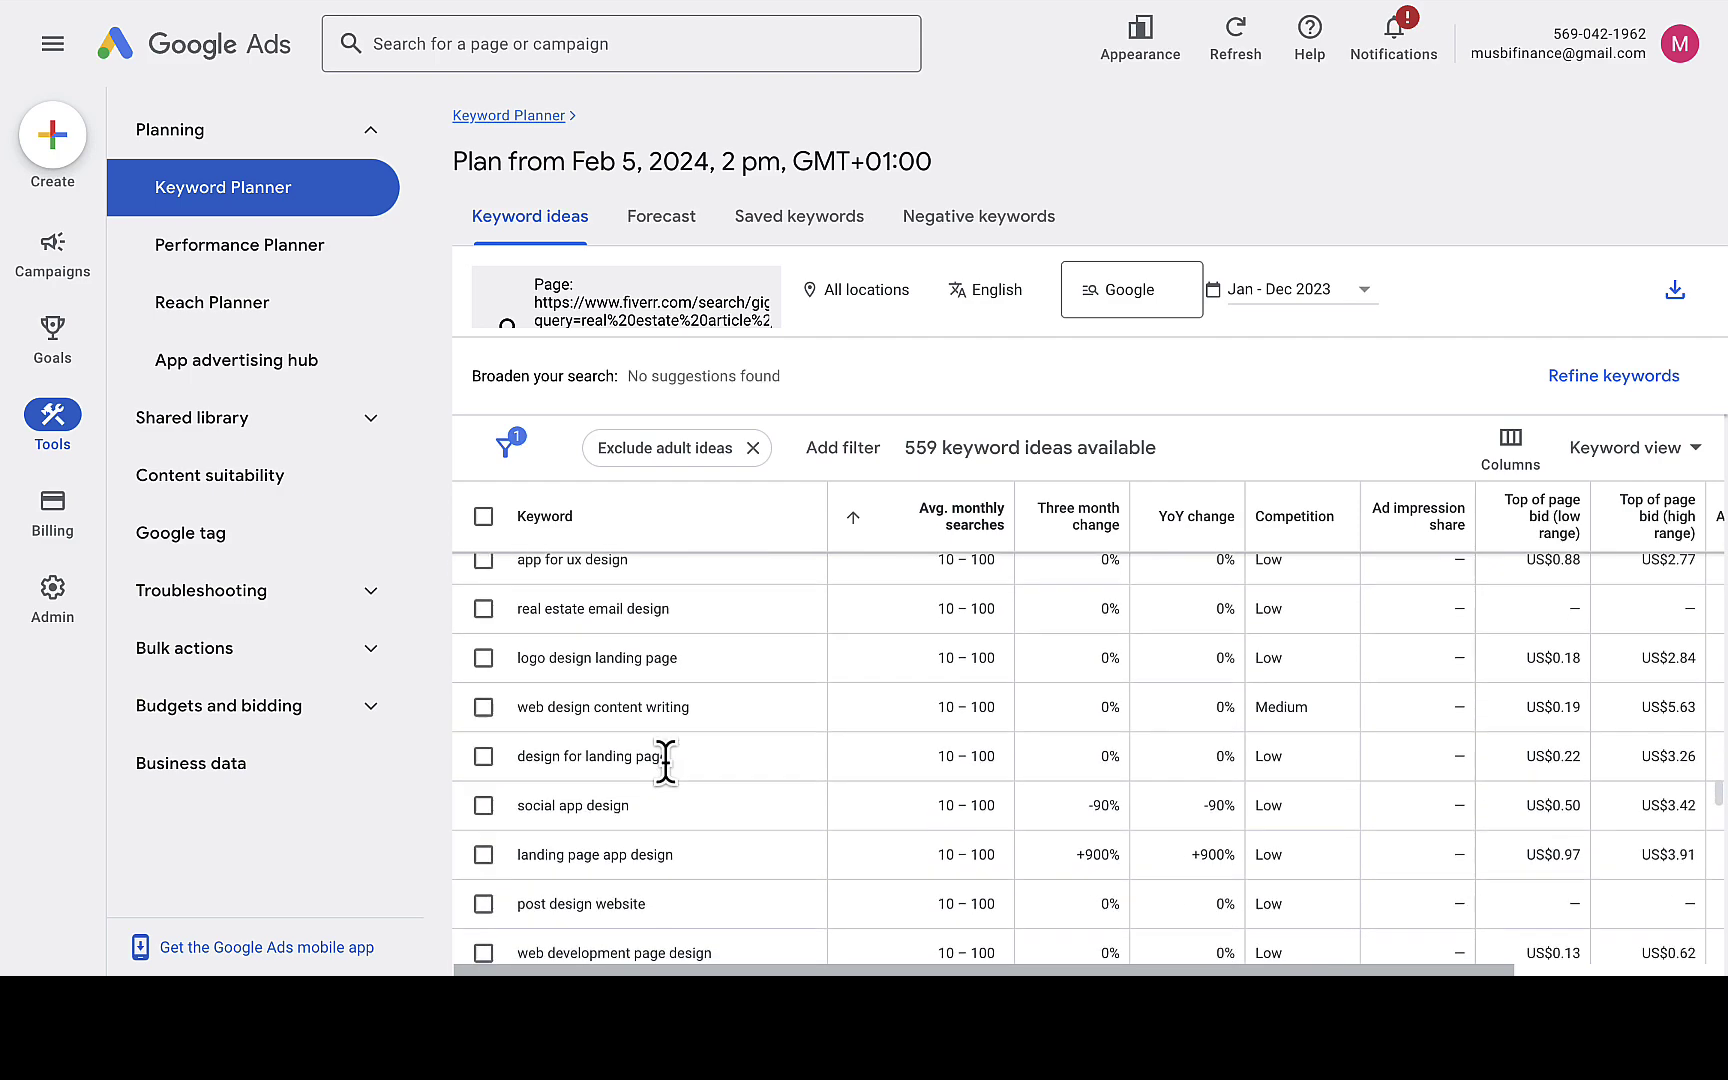
scroll(666, 762, "down", 2)
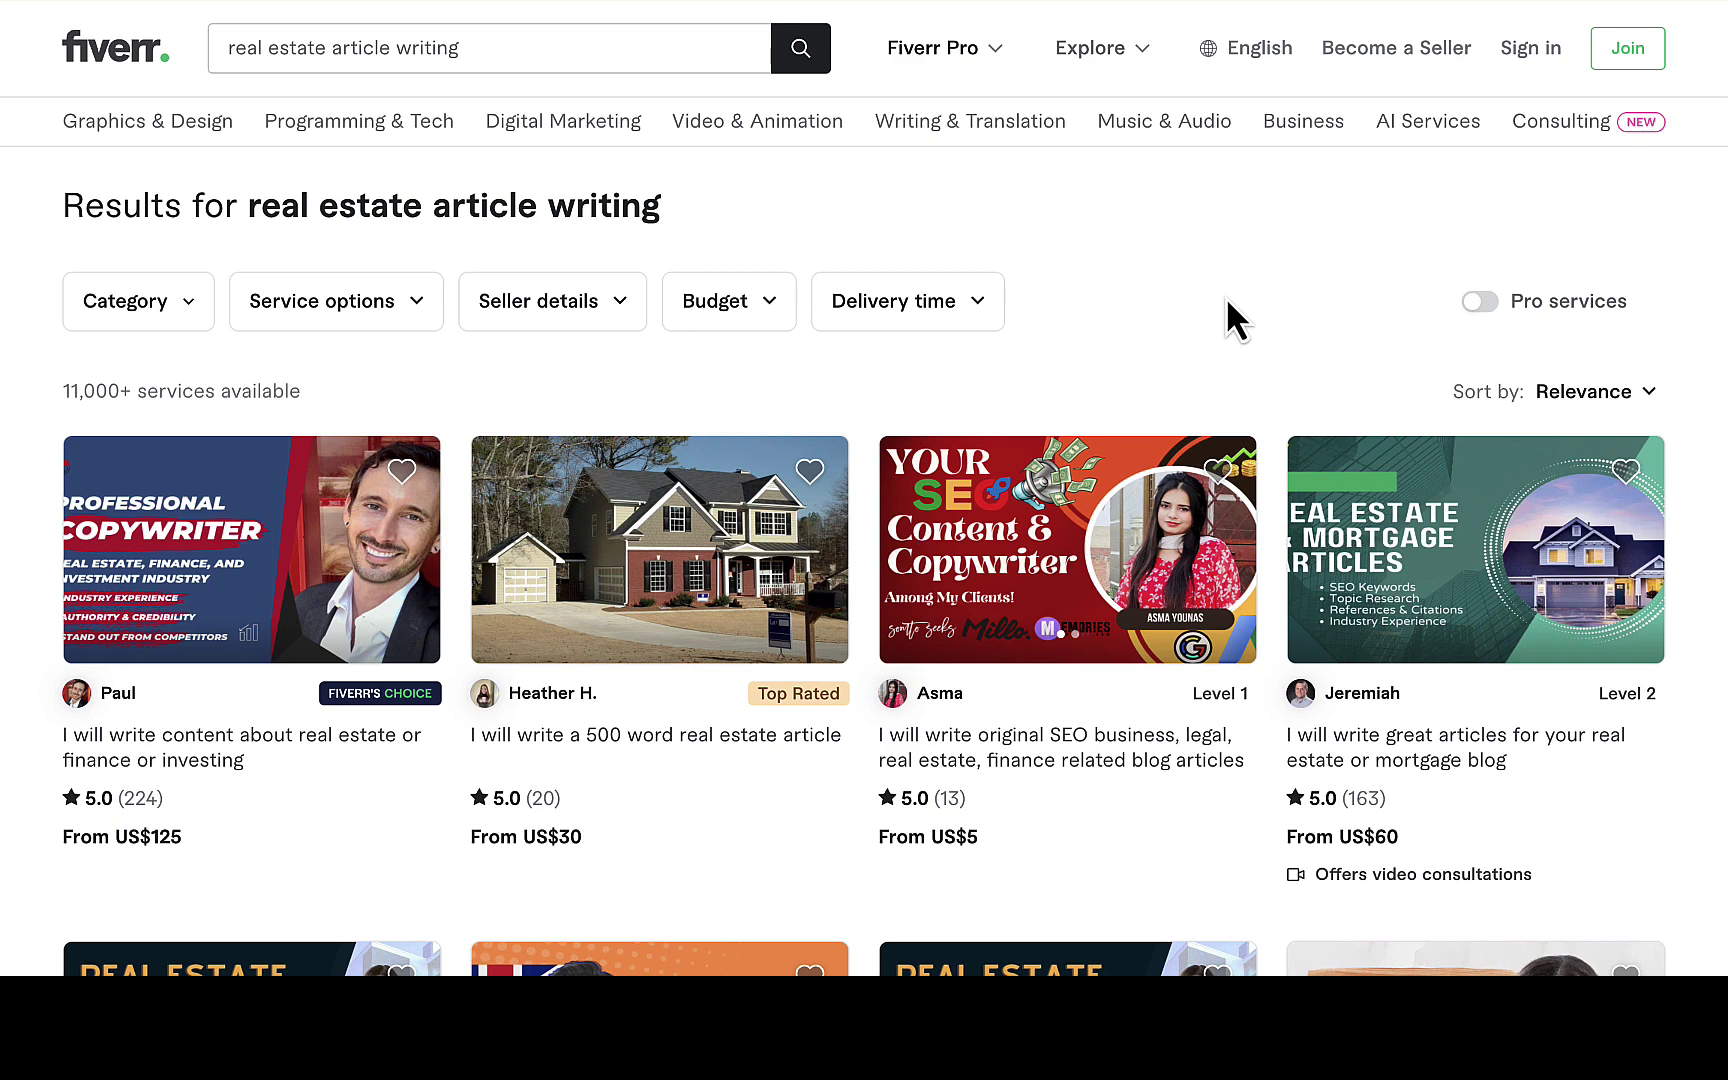
mouse_move(593, 155)
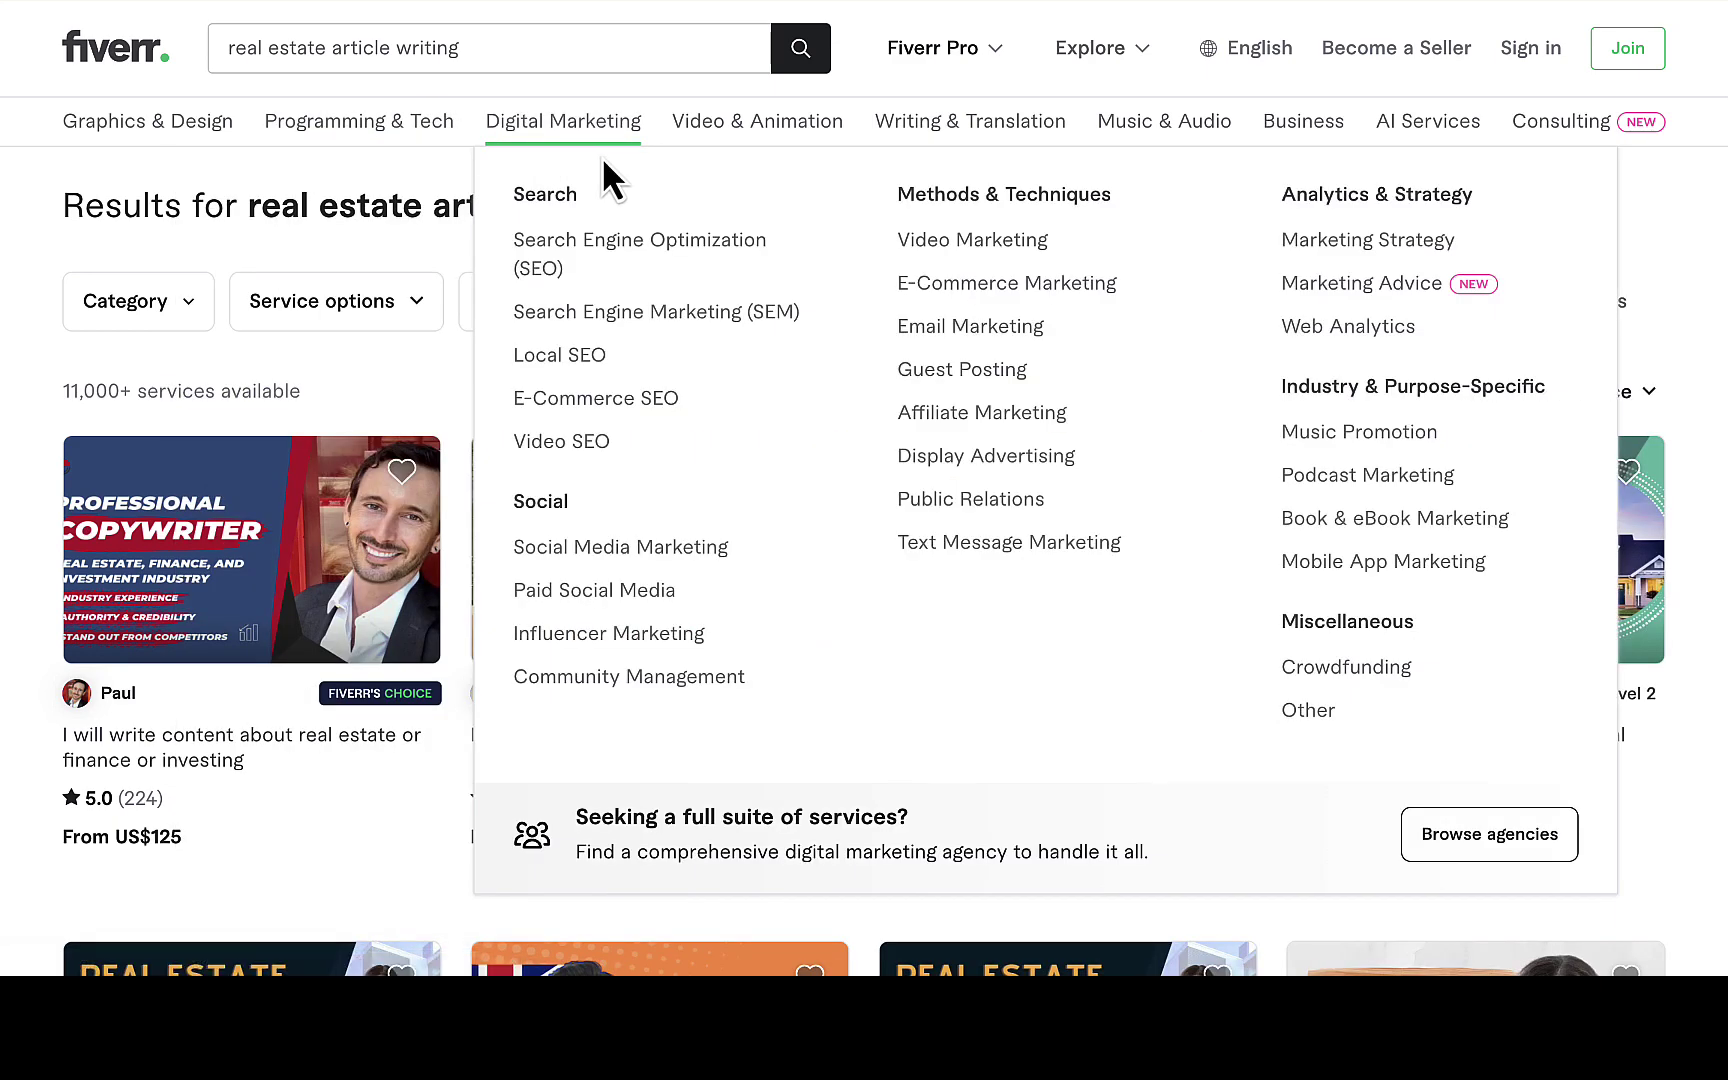